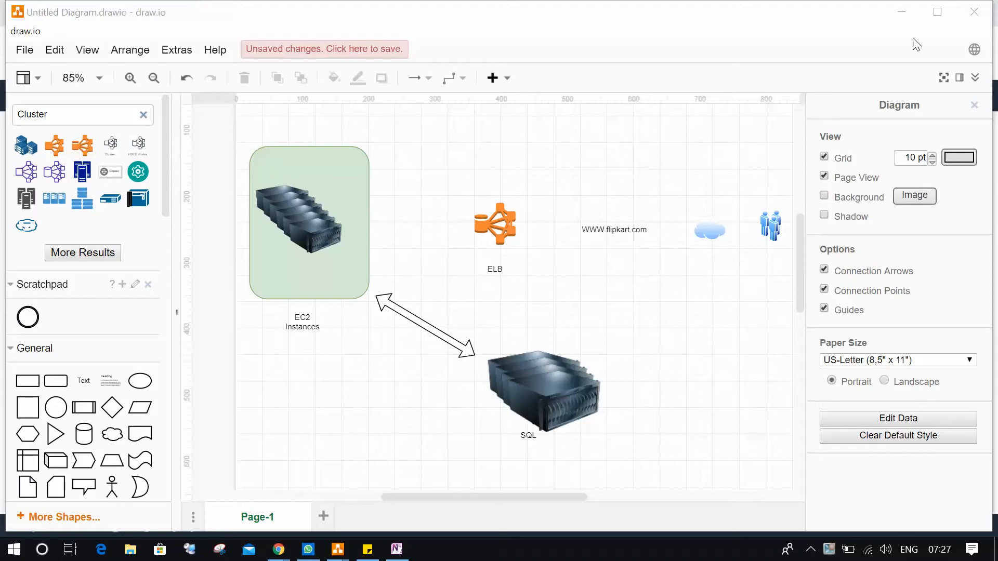
Switch from the draw.io diagram to the AWS console in Chrome and view the EC2 instances list
left_click(899, 11)
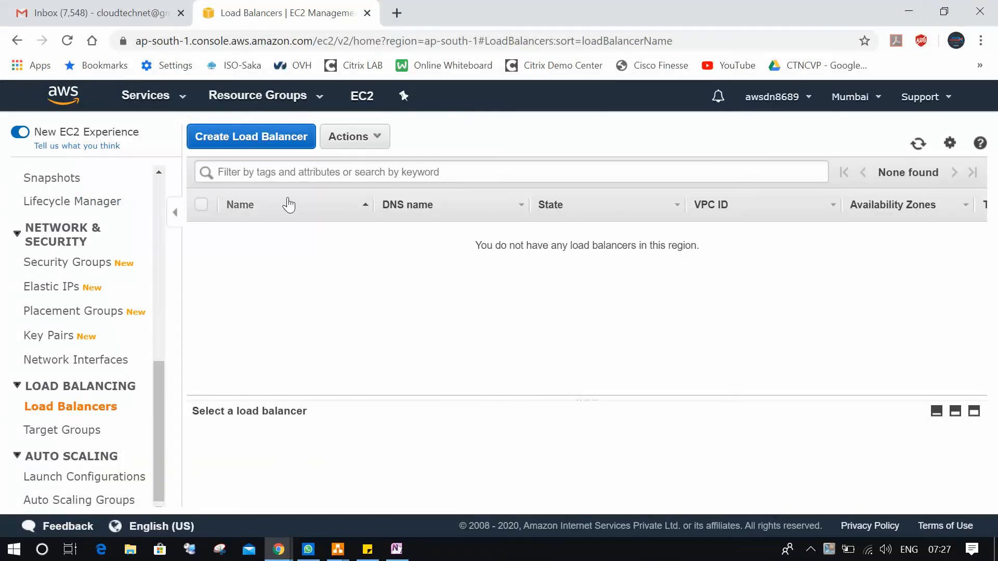
scroll(171, 372, "up", 1)
left_click_drag(159, 370, 160, 167)
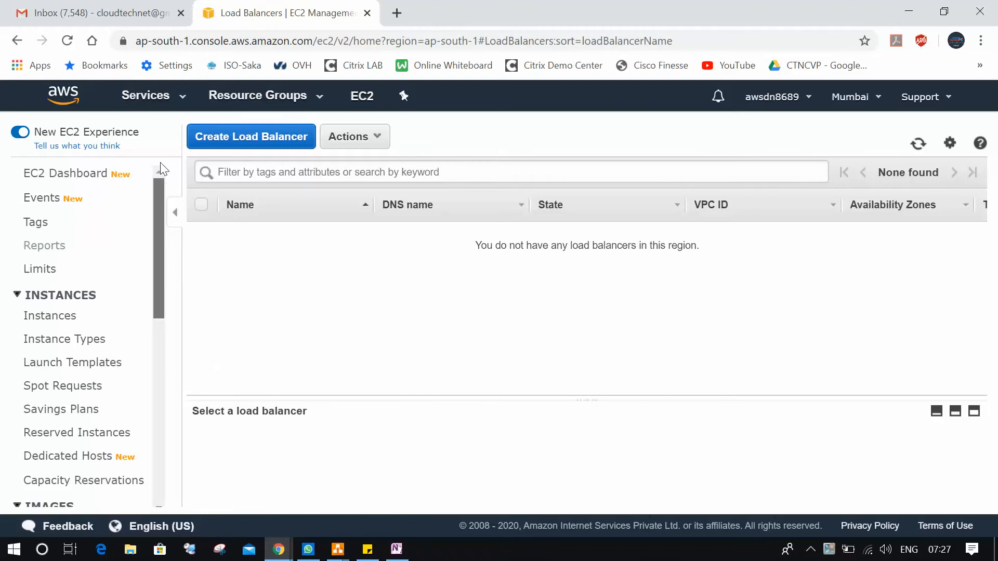
left_click(74, 317)
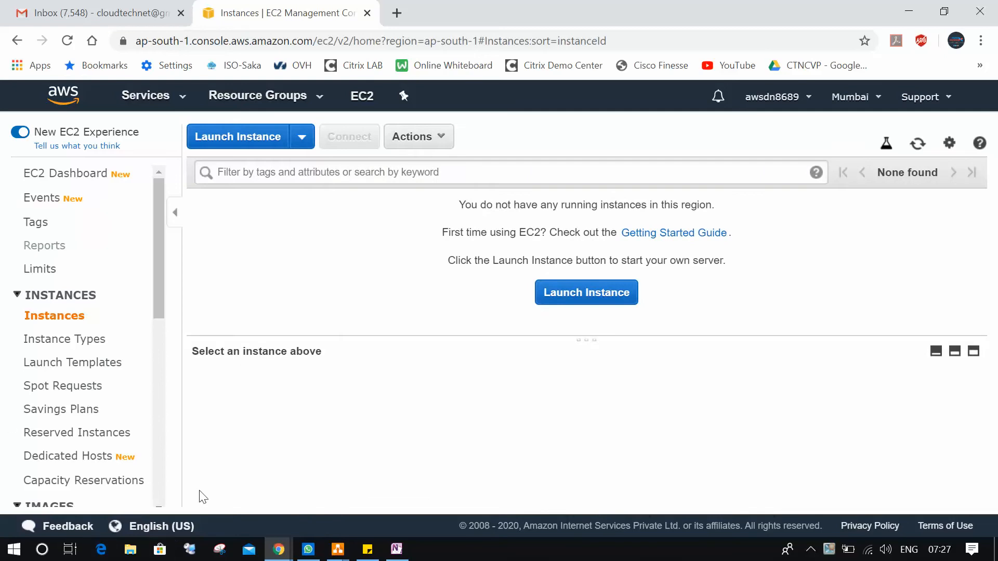
Open the EC2 key pairs list and look through the existing key pairs
left_click_drag(155, 298, 146, 504)
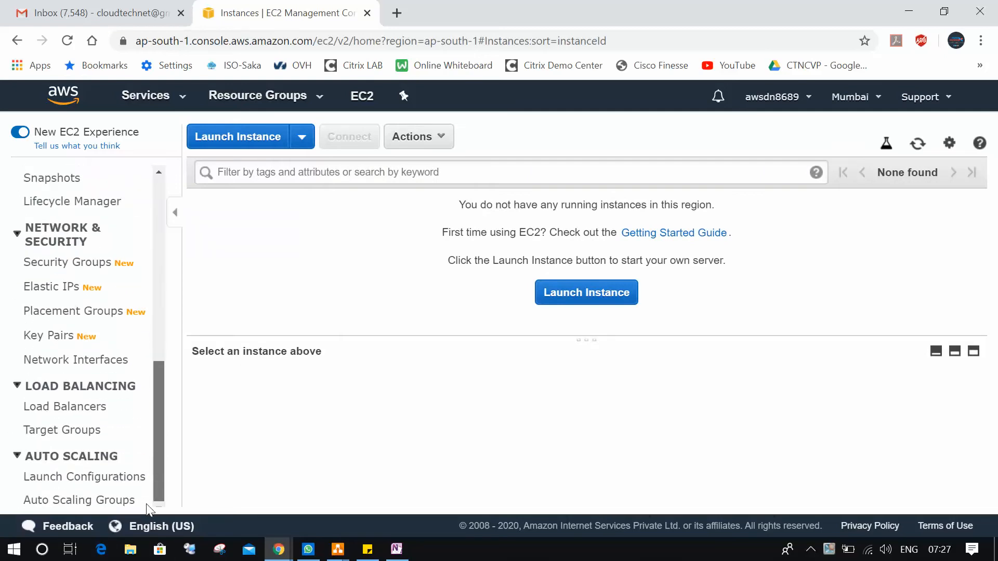
left_click(79, 339)
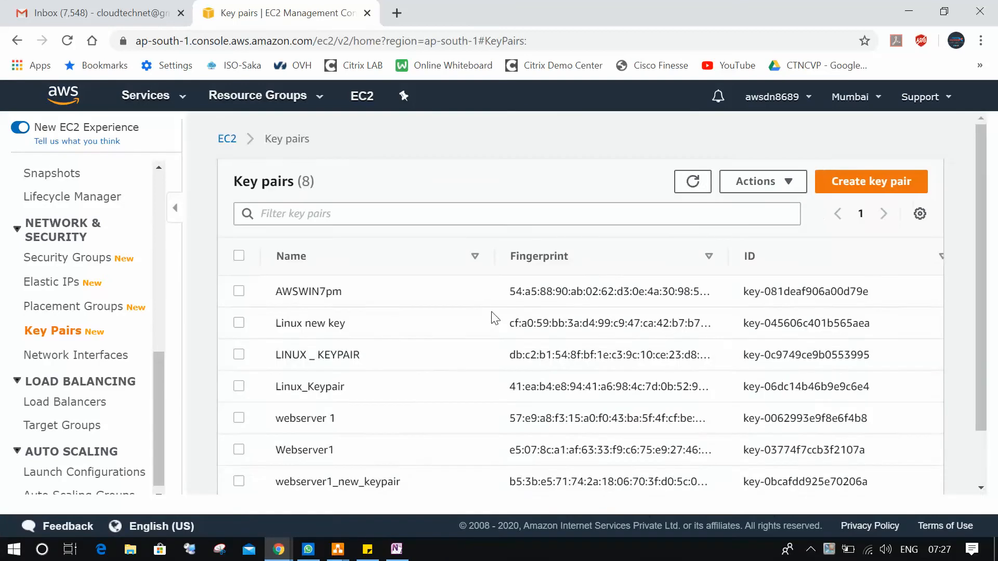
scroll(439, 359, "down", 2)
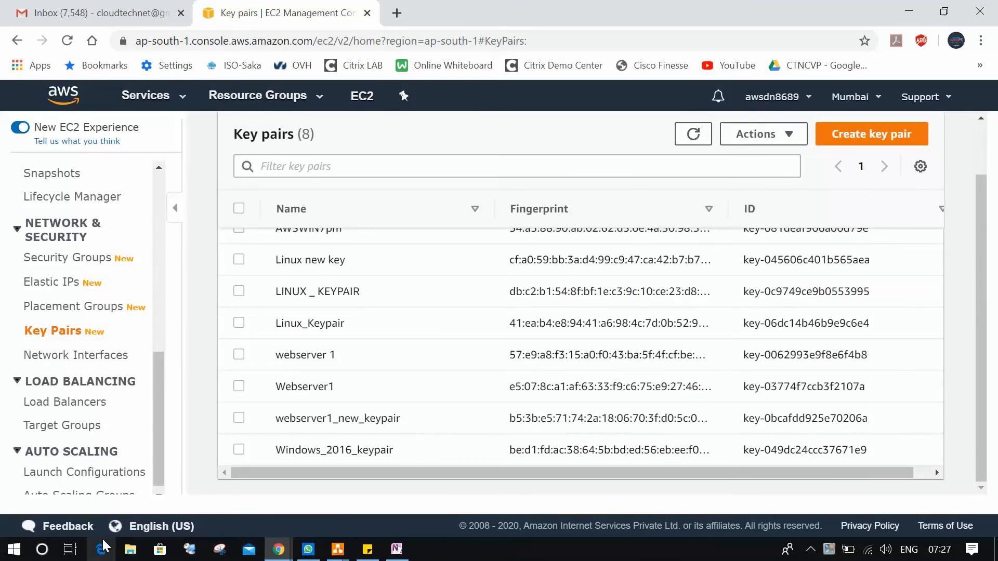
Check the Keypairs folder on the Desktop in File Explorer for Webserver1.pem, and close the folder window
left_click(130, 549)
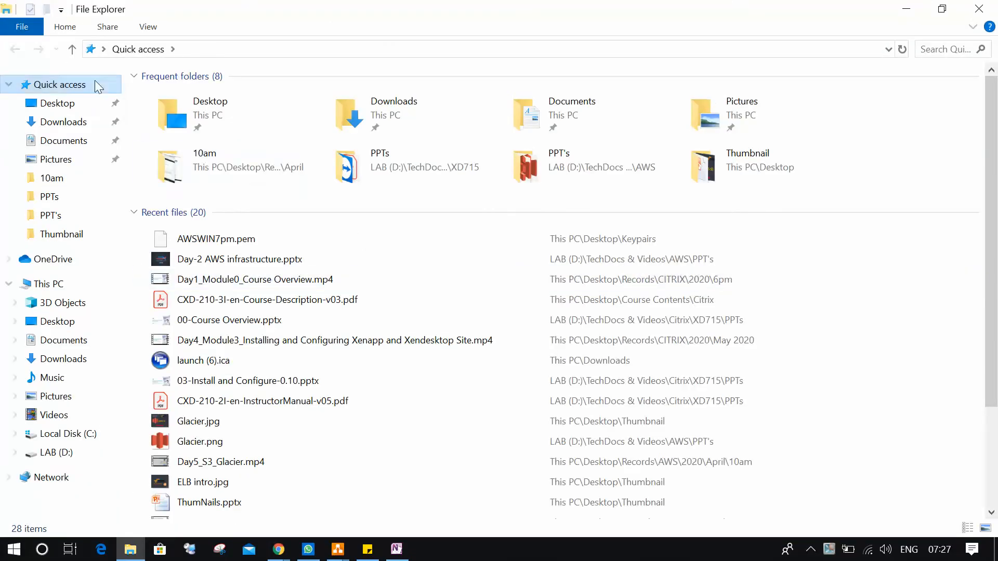
left_click(78, 104)
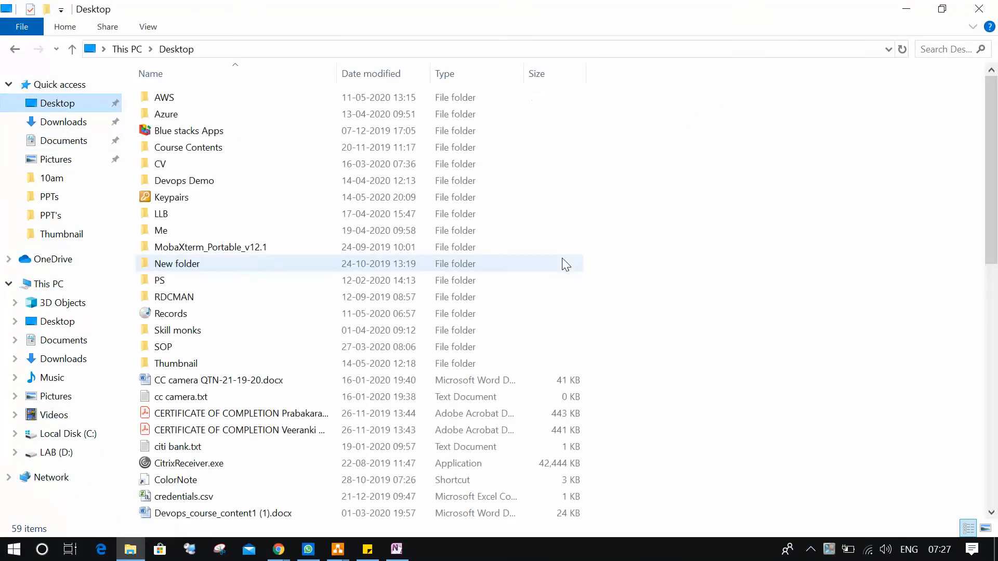
double_click(232, 203)
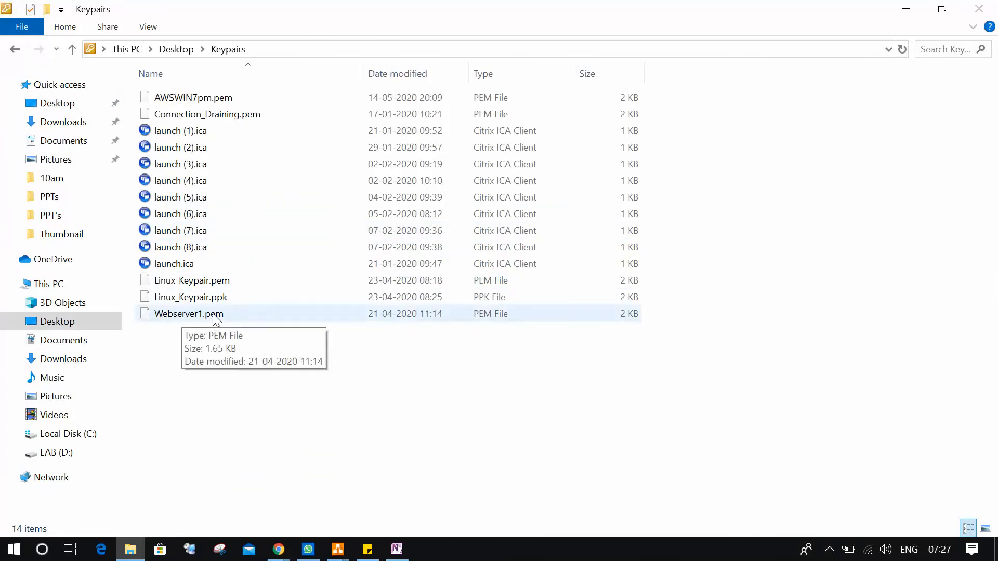
left_click(232, 321)
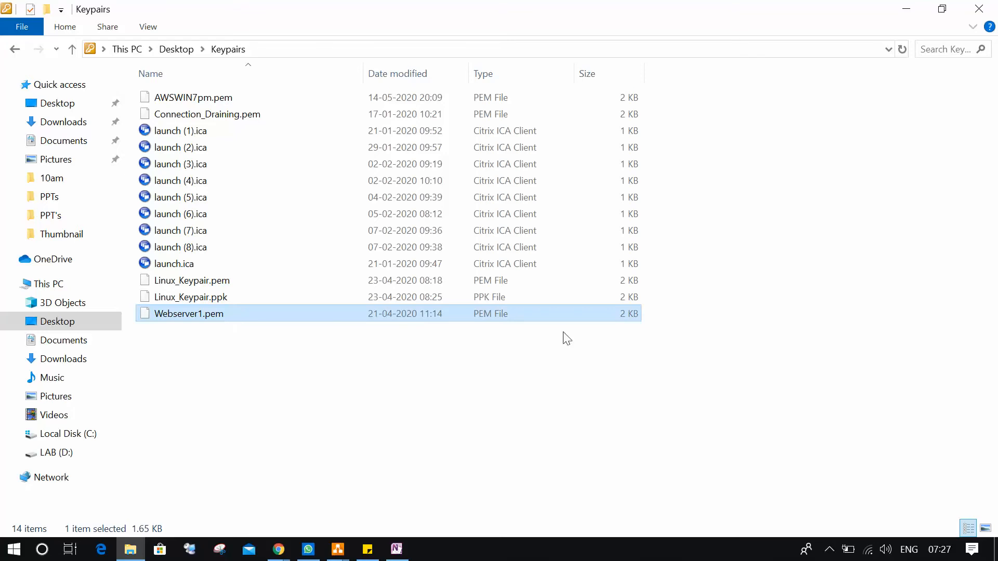
left_click(967, 10)
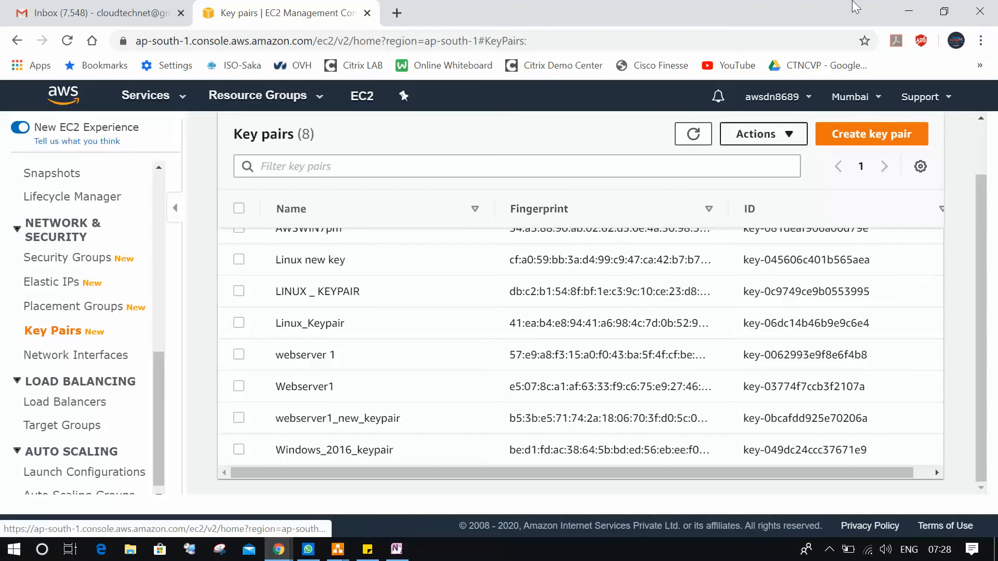
Return to the EC2 instances list and start launching a new instance
left_click_drag(158, 364, 196, 186)
left_click(50, 312)
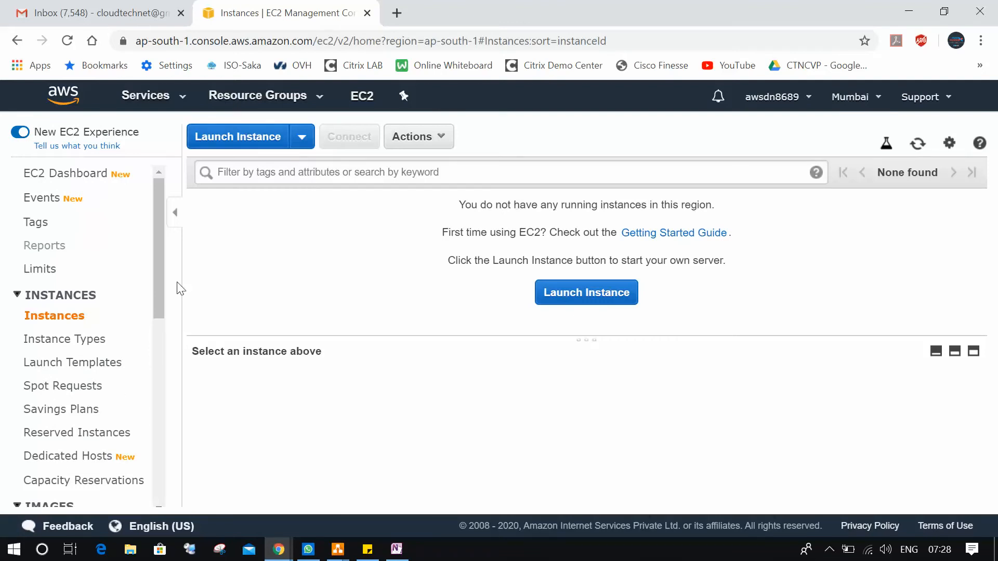
left_click(255, 138)
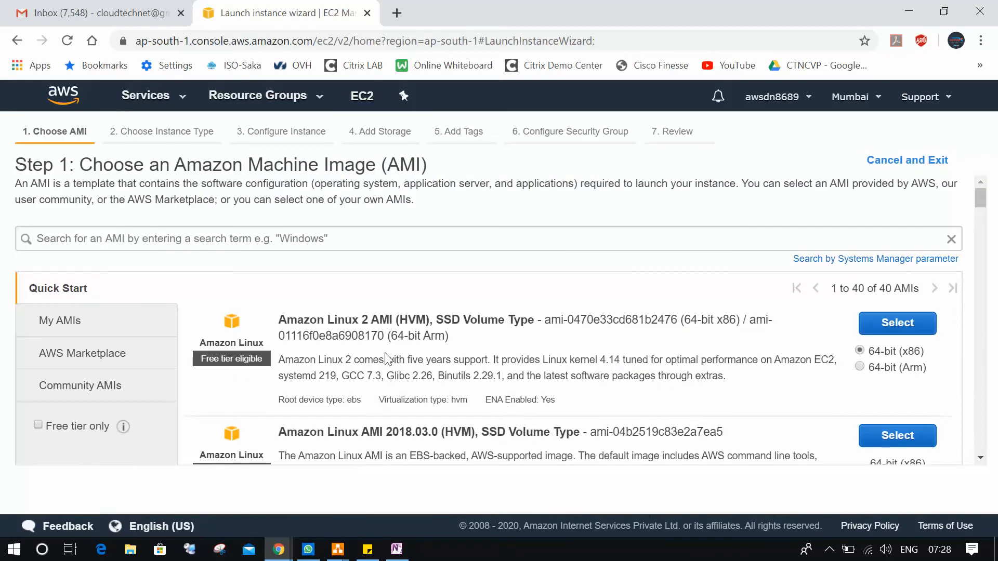
Search the machine images for windows, select Microsoft Windows Server 2019 Base and accept the t2.micro instance type
left_click(277, 239)
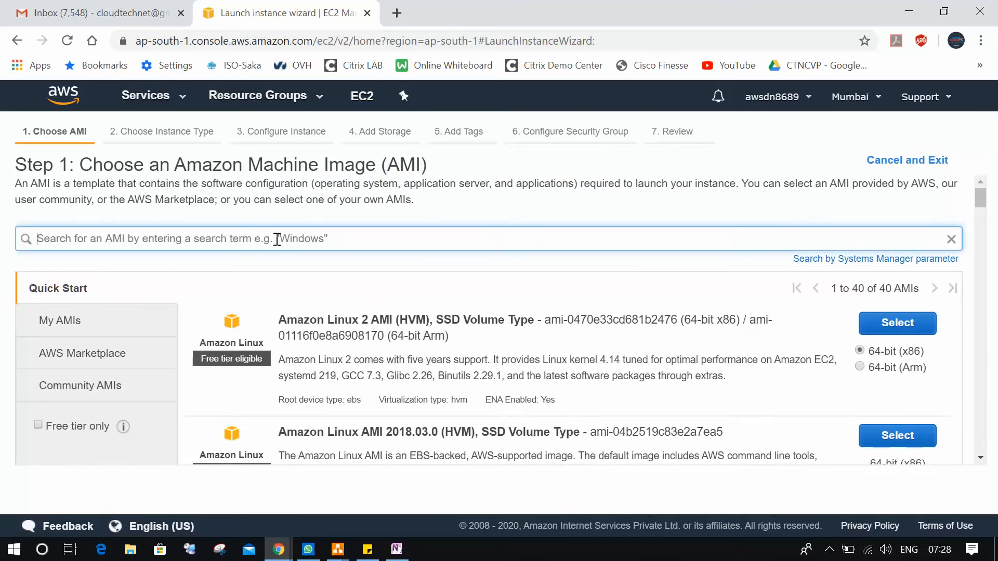
type("windw")
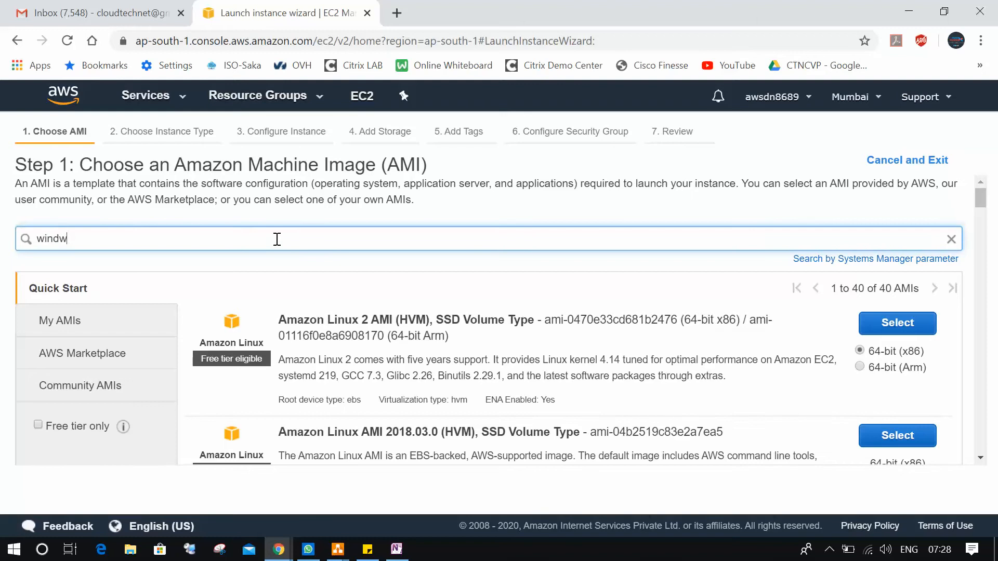
key("BackSpace")
type("ows")
key("Return")
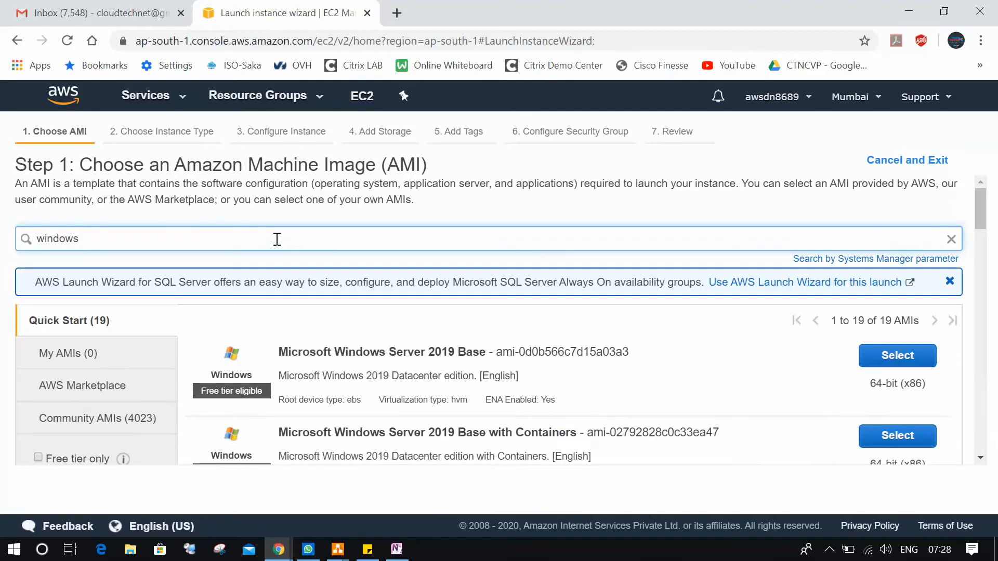
scroll(380, 345, "down", 1)
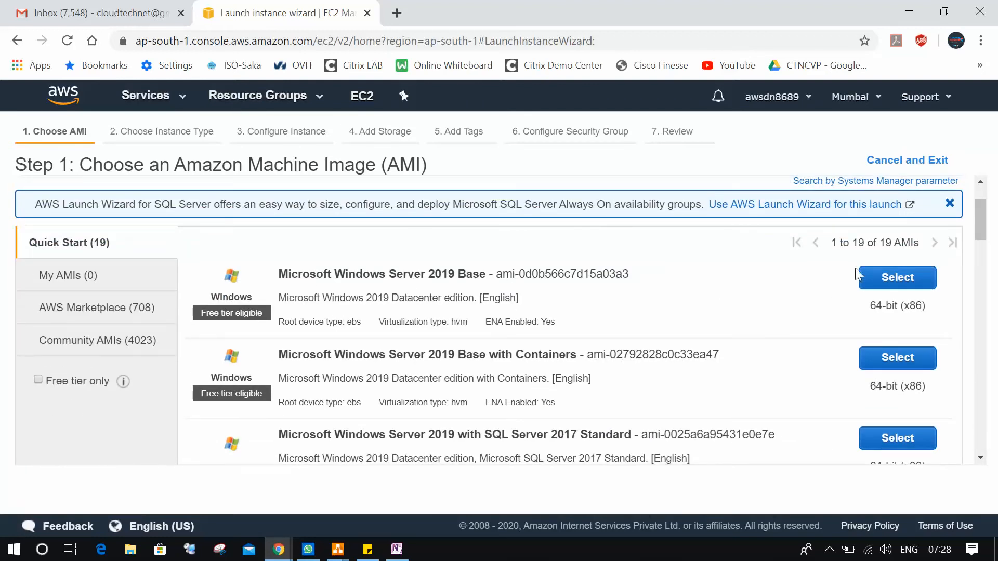
left_click(883, 278)
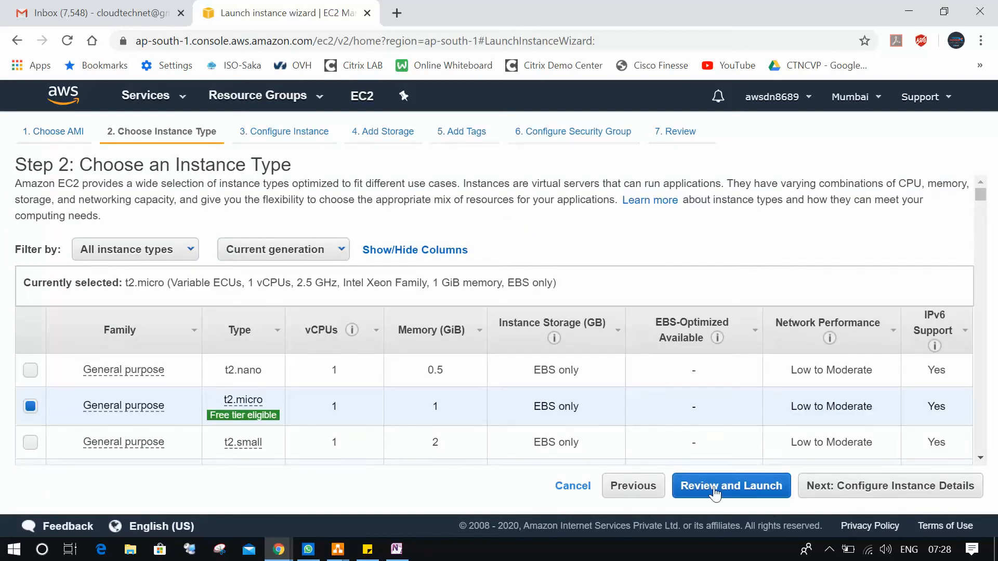
left_click(890, 496)
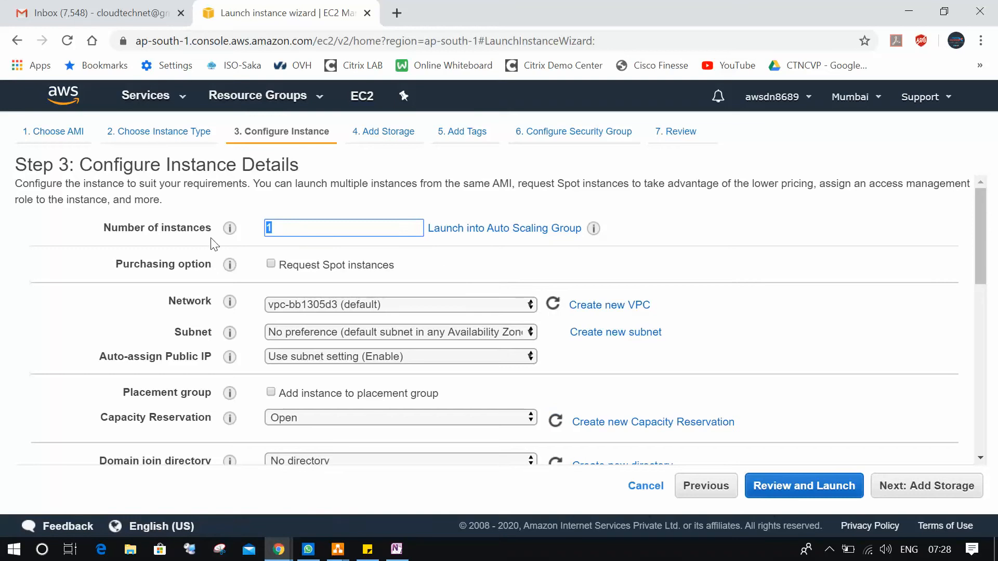
Try to set the number of instances to 2 and the subnet to the default one in ap-south-1a
type("2")
left_click(529, 338)
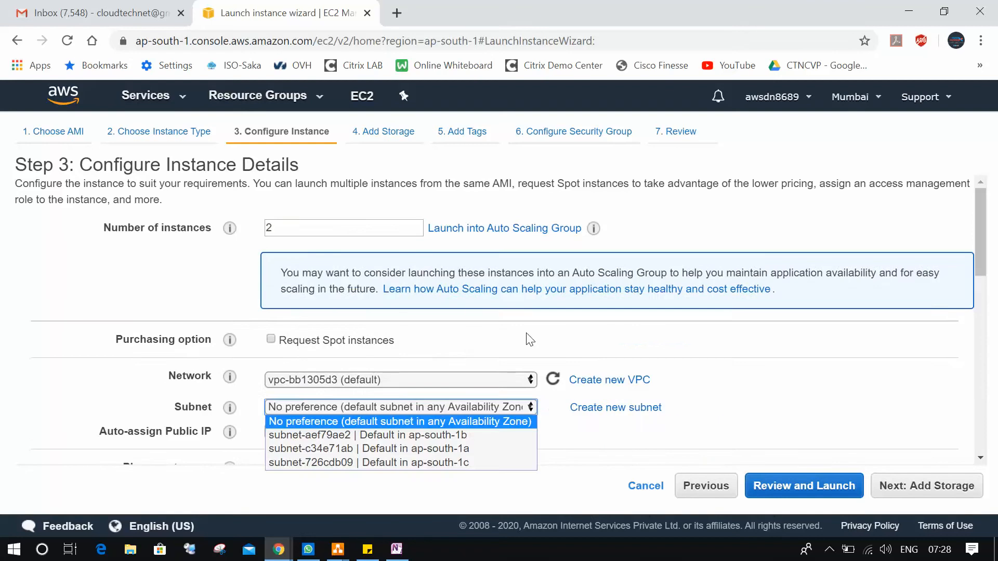
left_click(528, 345)
scroll(494, 363, "down", 1)
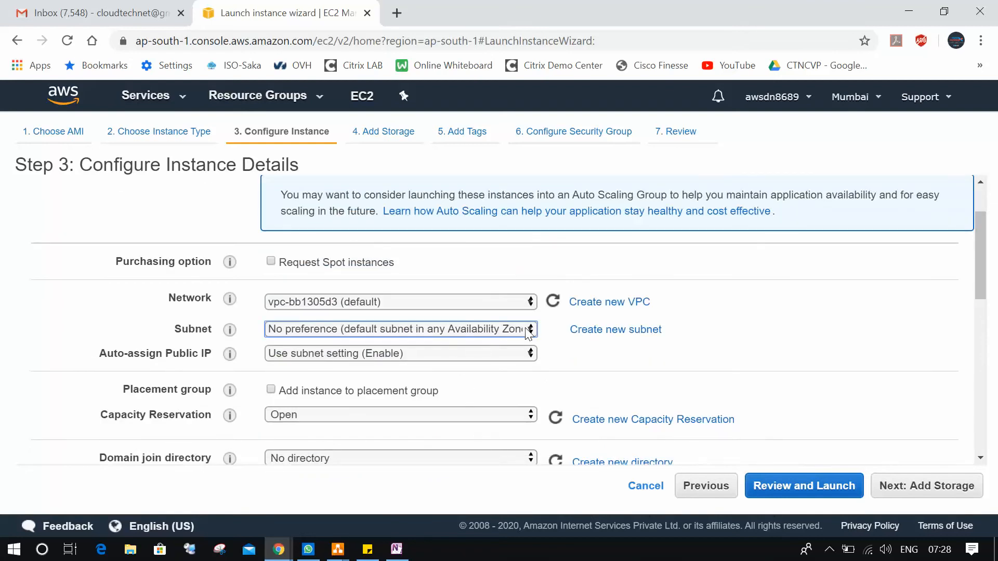
left_click(508, 341)
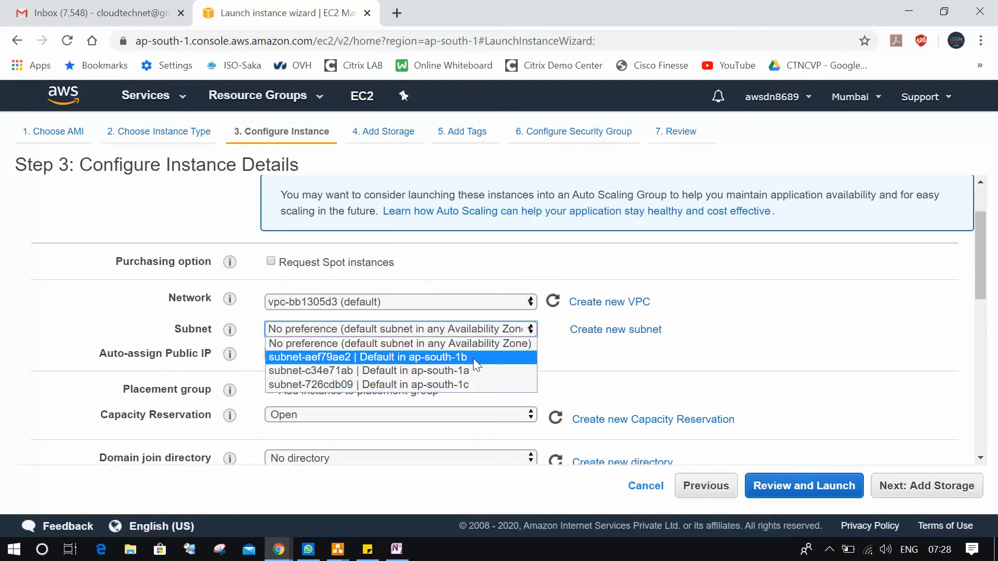
left_click(449, 373)
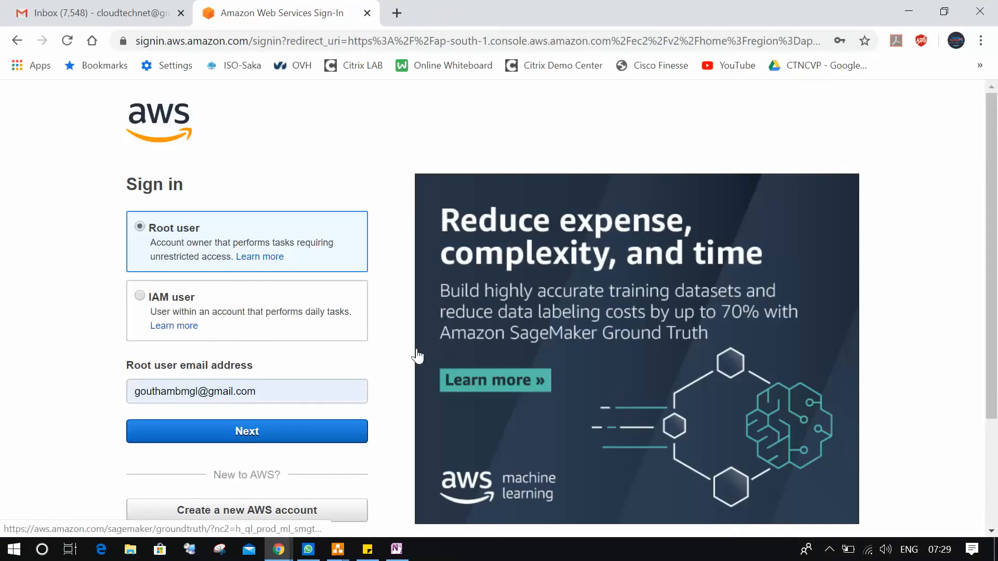
Sign back in to AWS as root user with the prefilled e-mail address and the account password
left_click(297, 436)
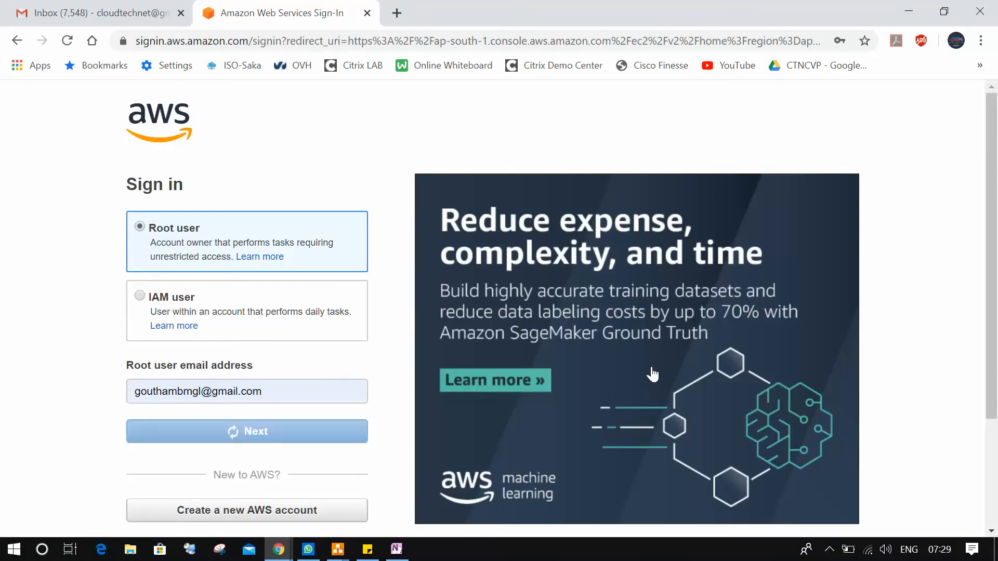
left_click(286, 278)
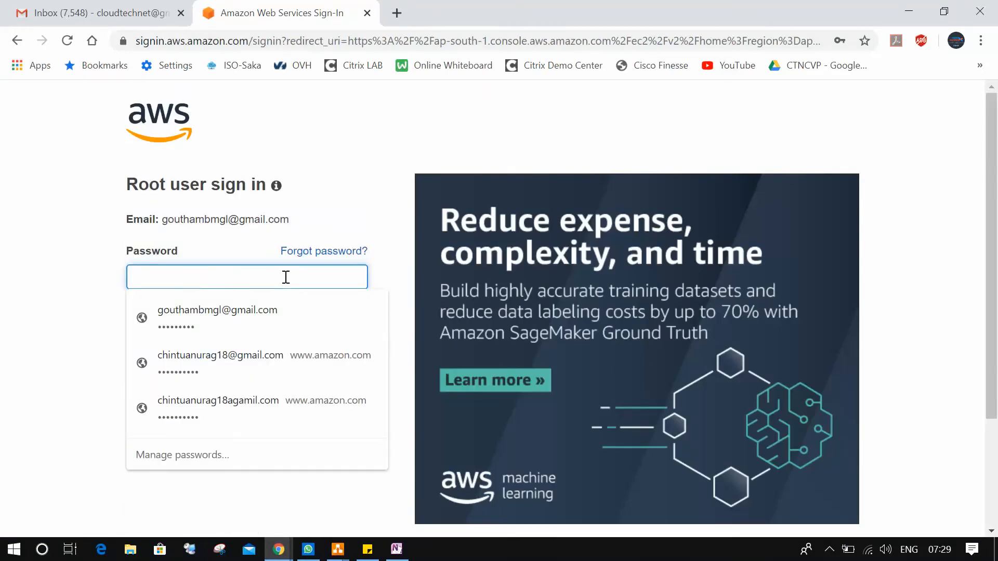
type("•••")
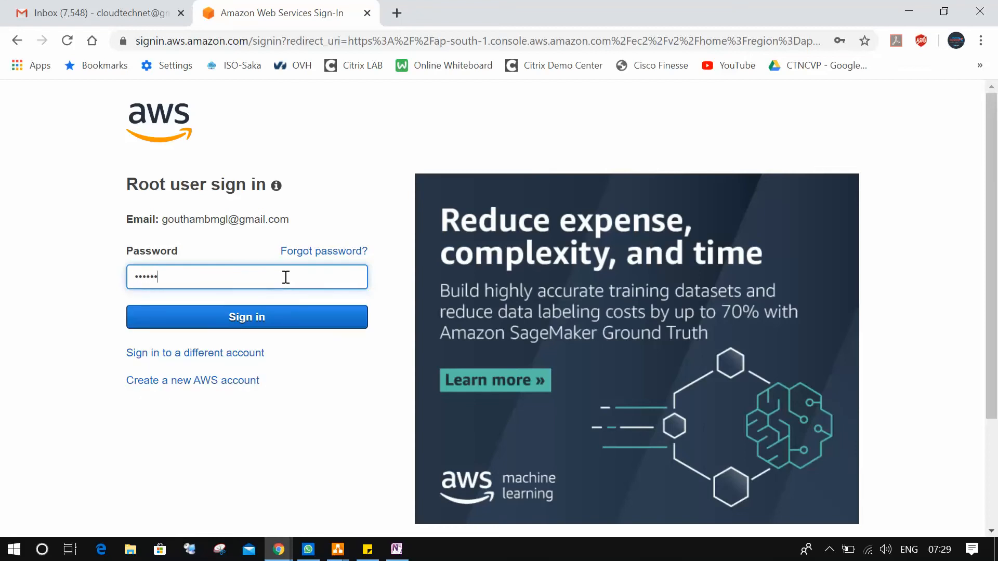
left_click(298, 317)
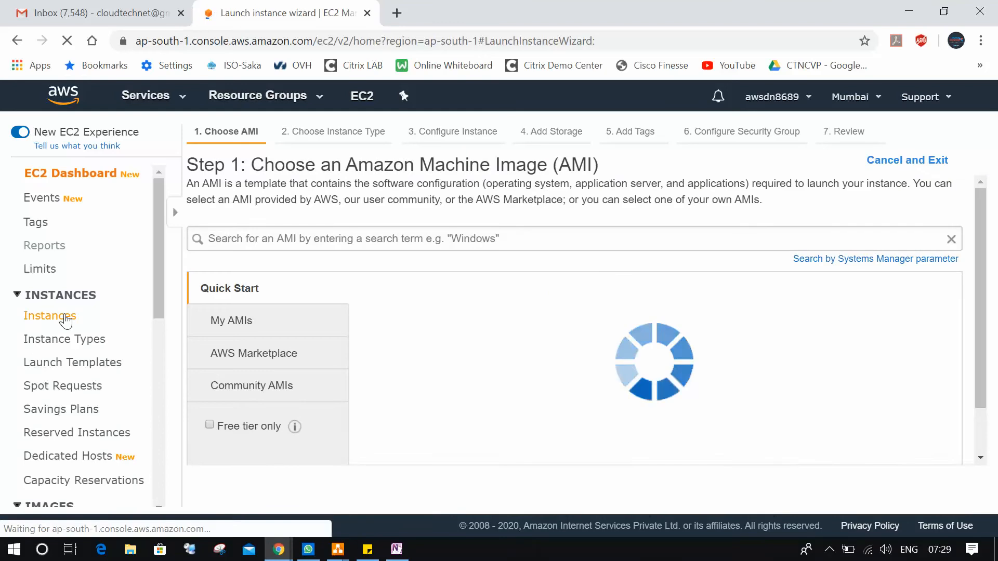
Find the Microsoft Windows Server 2019 Base image by searching for windows, select it and continue with the t2.micro type
left_click(278, 239)
type("win")
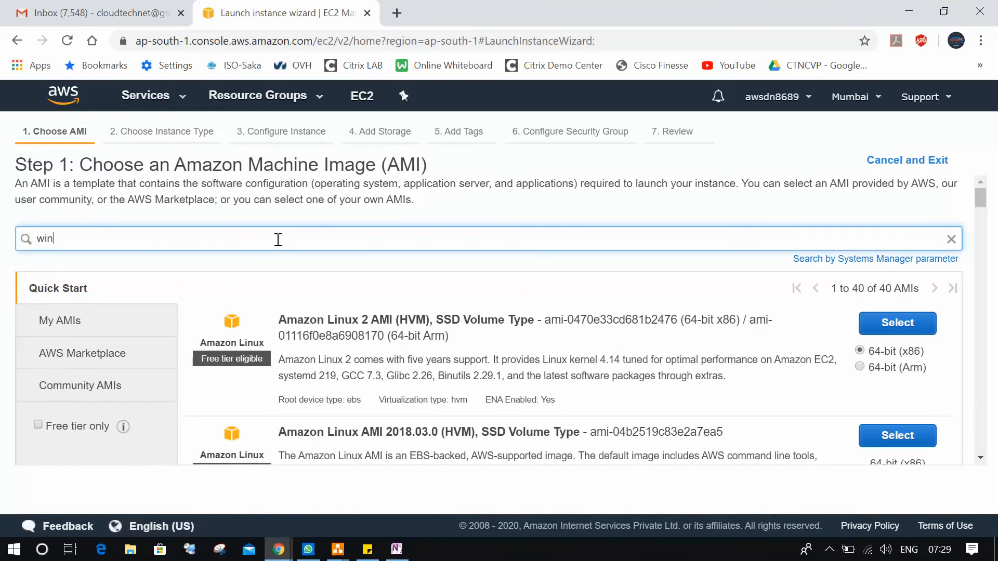
type("dows")
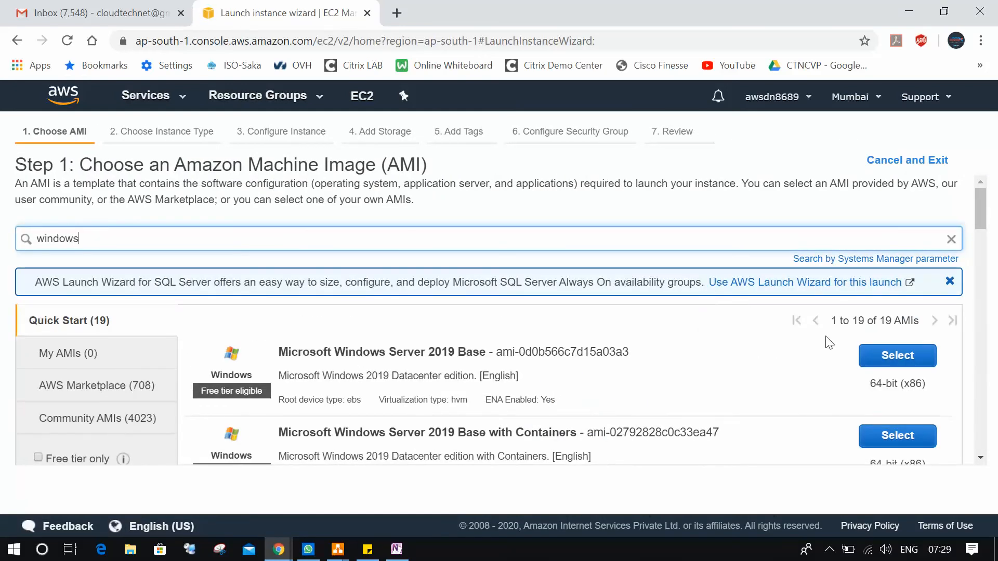
left_click(903, 358)
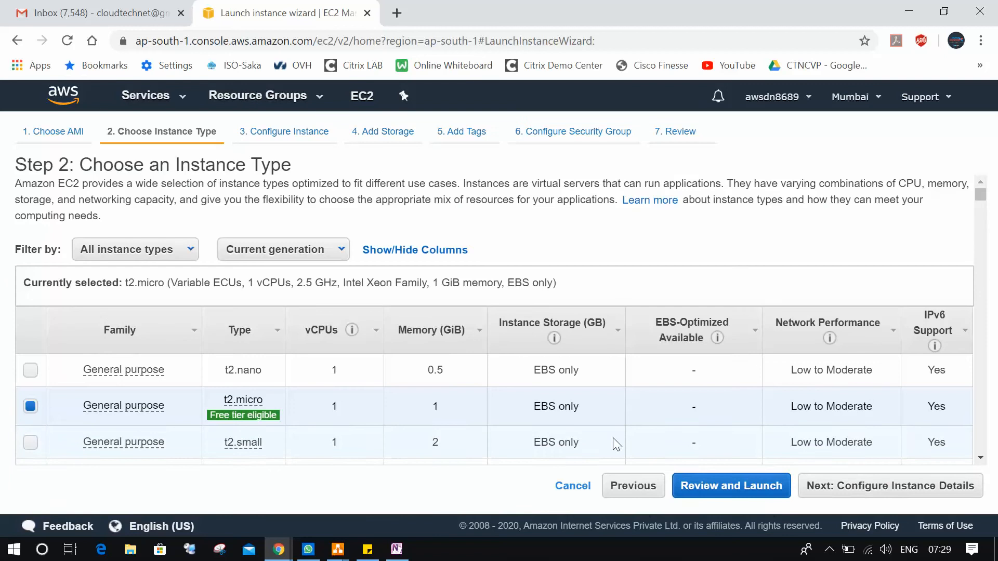
left_click(835, 490)
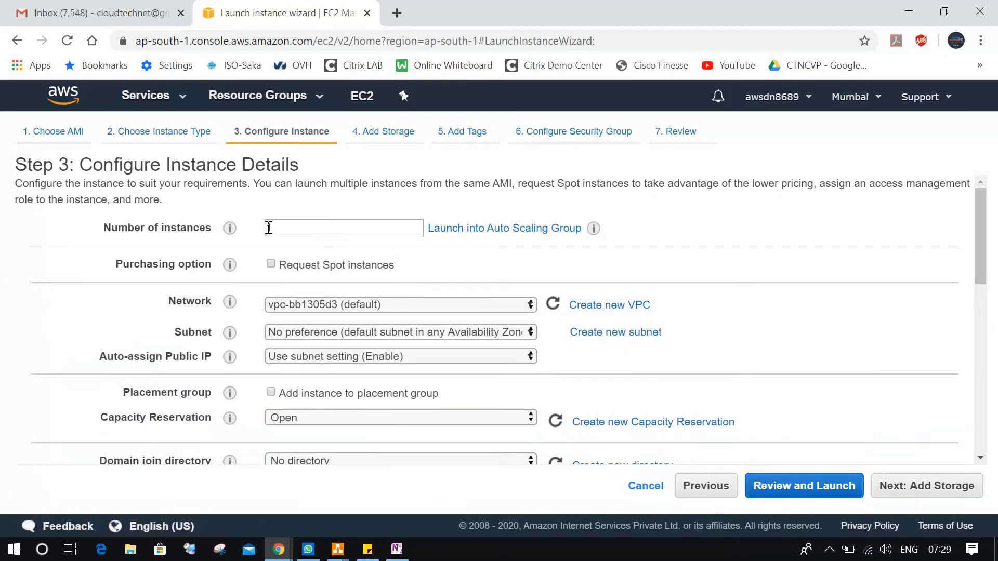
Set the number of instances to 2, choose the default subnet in ap-south-1a and proceed to the storage settings
type("2")
scroll(385, 236, "down", 3)
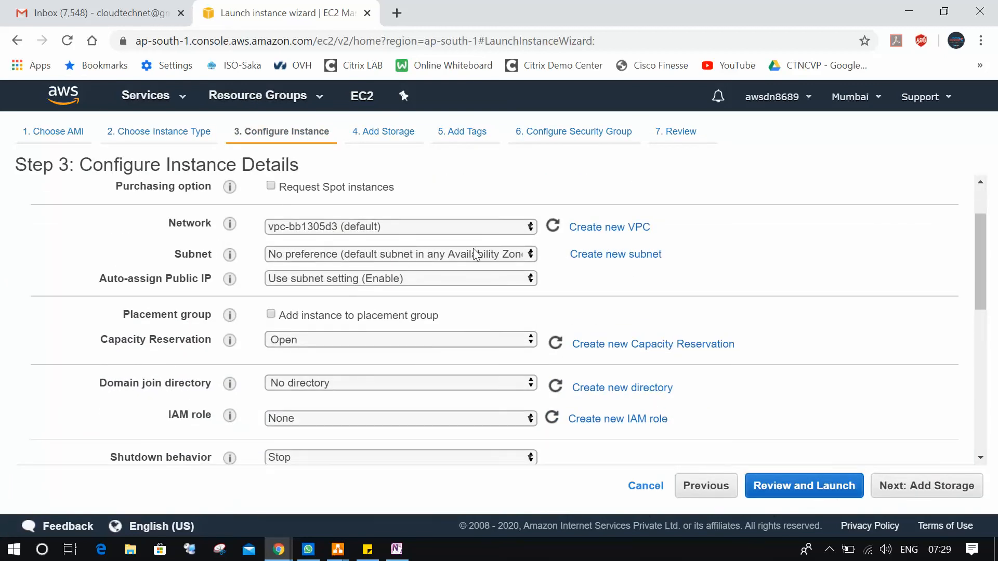
left_click(495, 256)
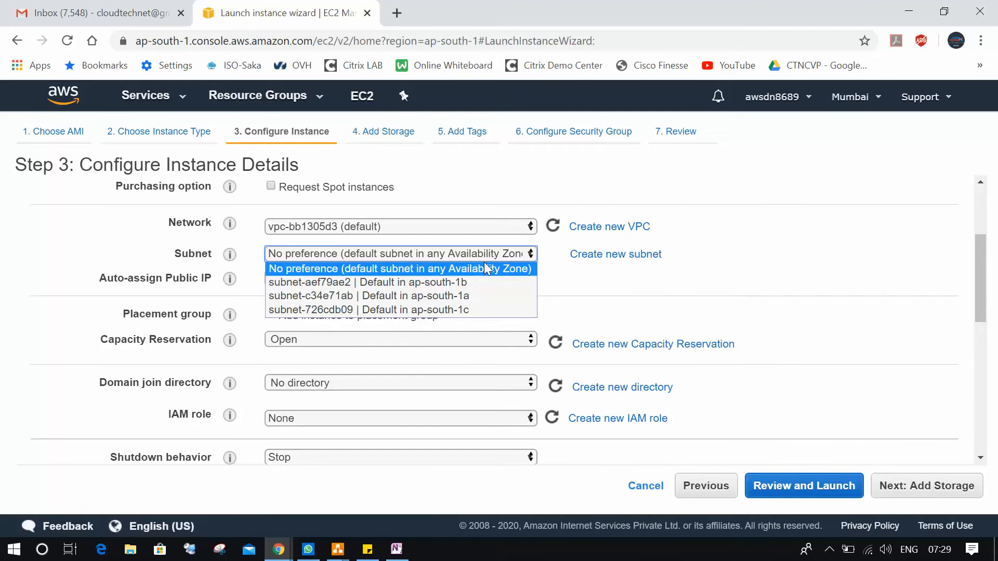
left_click(472, 289)
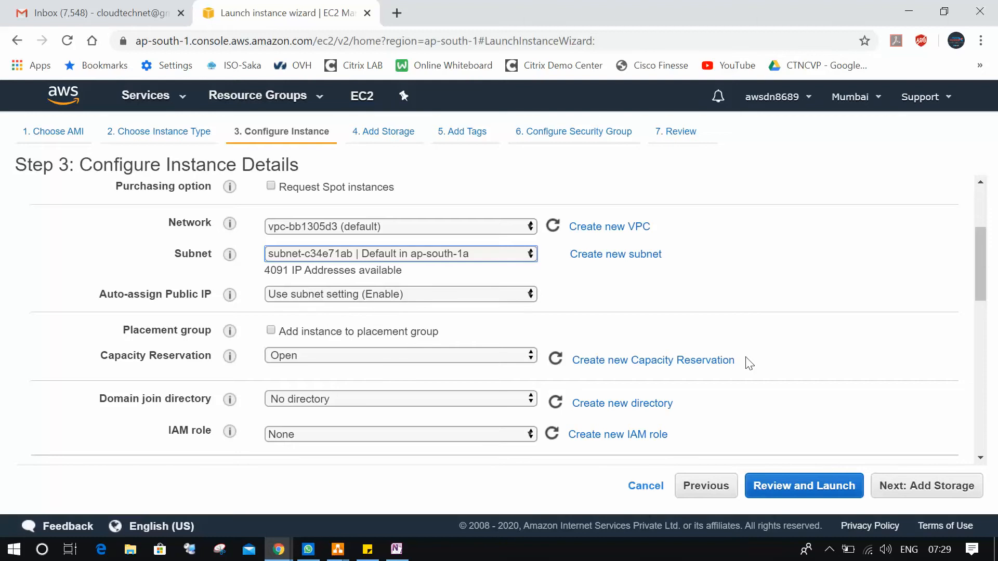
left_click(921, 491)
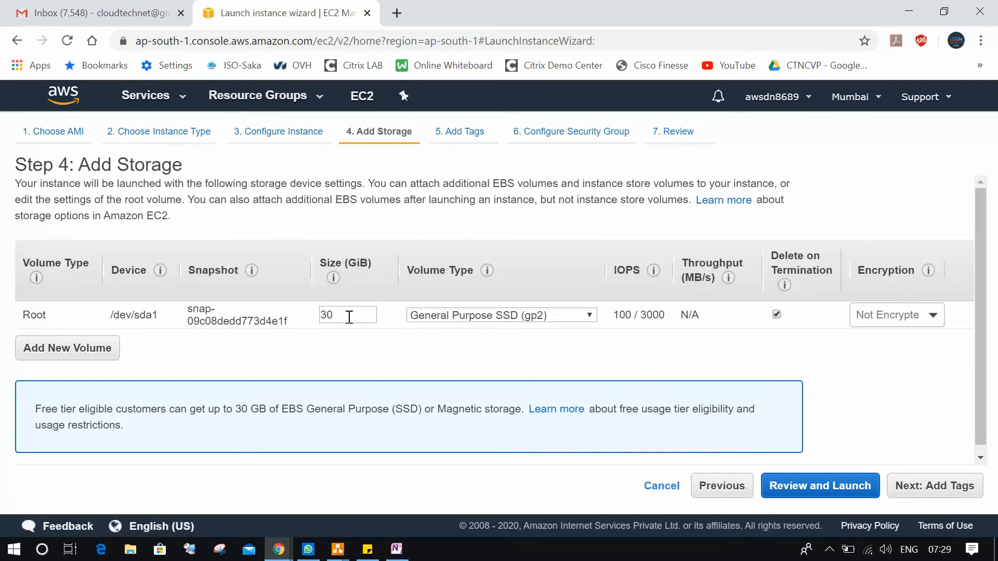
Keep the default root volume settings and proceed to the instance tags
left_click(937, 488)
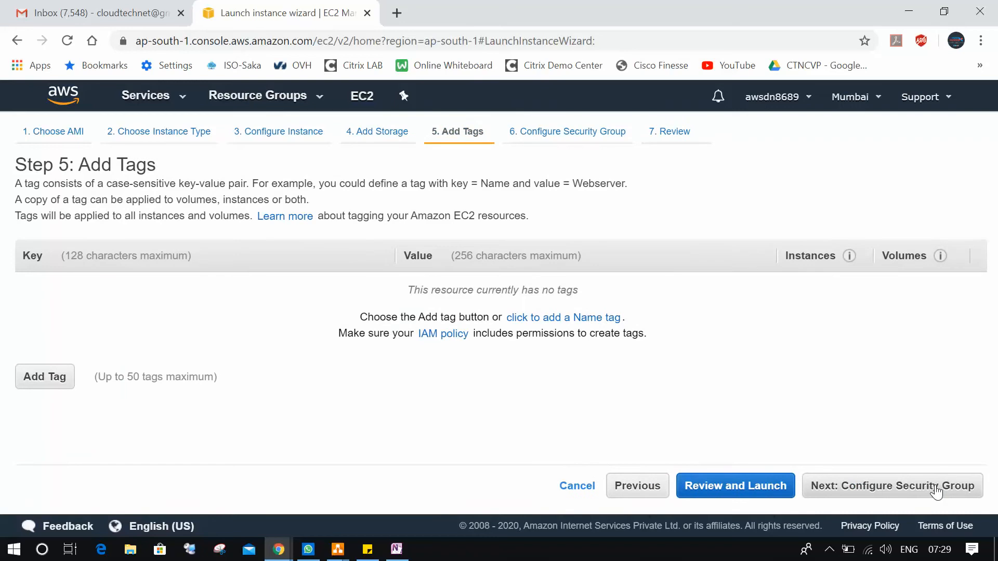
Try to add two Name tags with the values Webserver1 and Webserver2, and remove both tags
left_click(52, 378)
type("W")
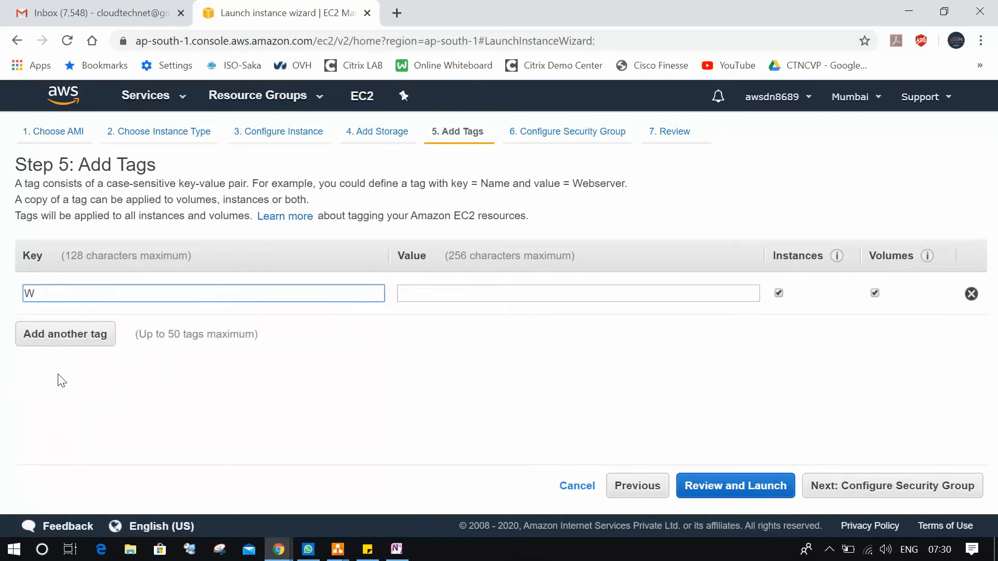
type("Name")
key("Tab")
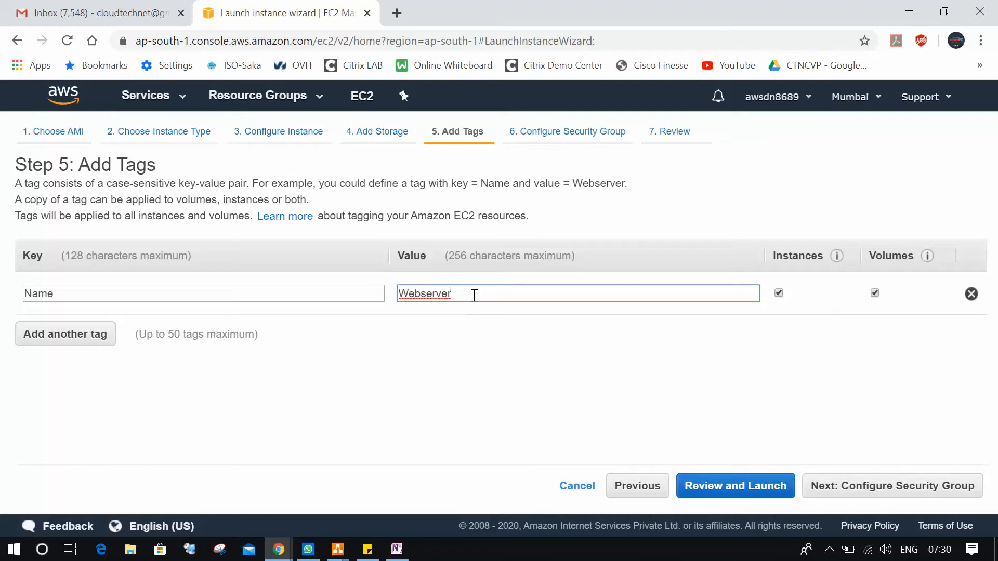
left_click_drag(470, 294, 348, 297)
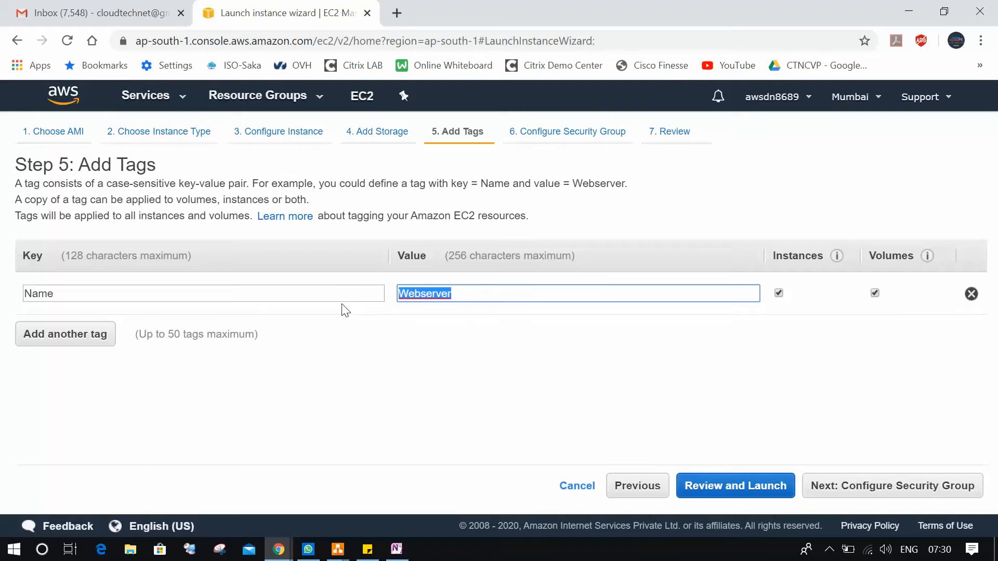
left_click(477, 294)
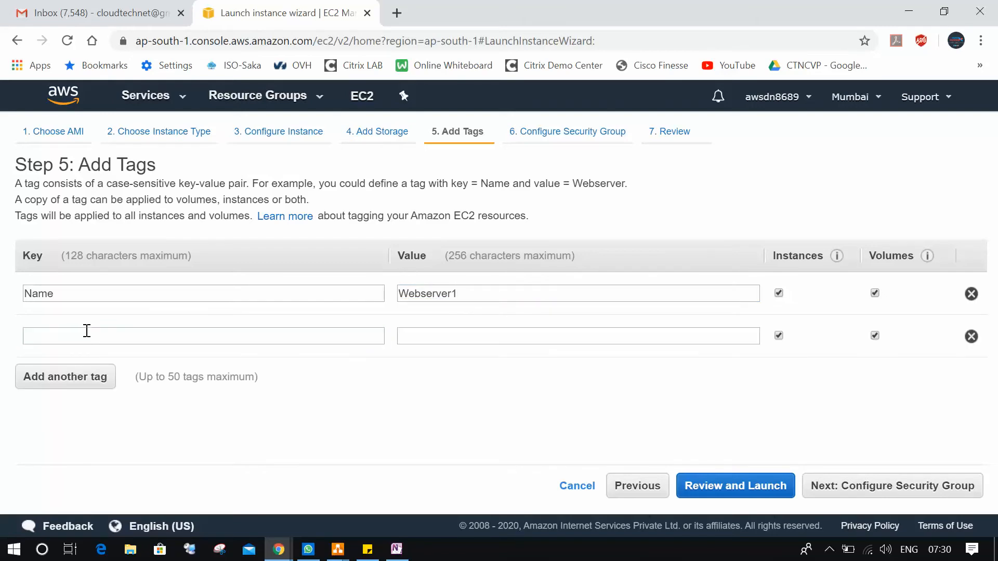
key("Tab")
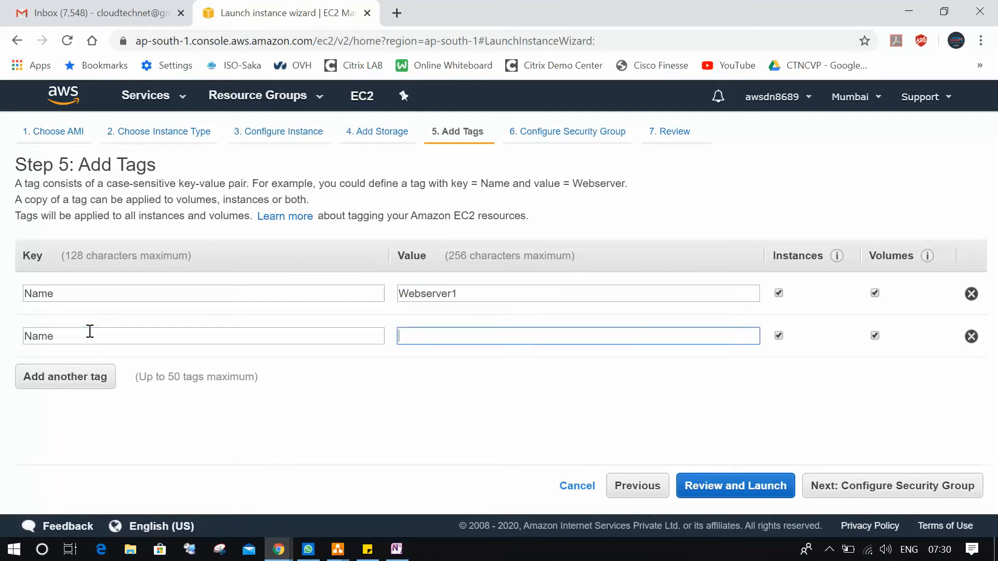
type("Webserver2")
left_click(913, 486)
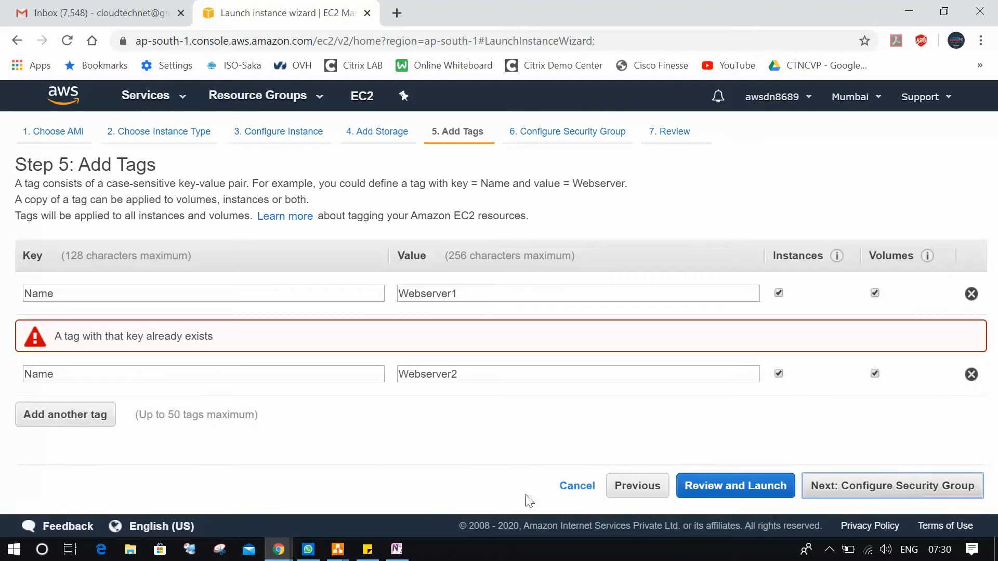
left_click(971, 375)
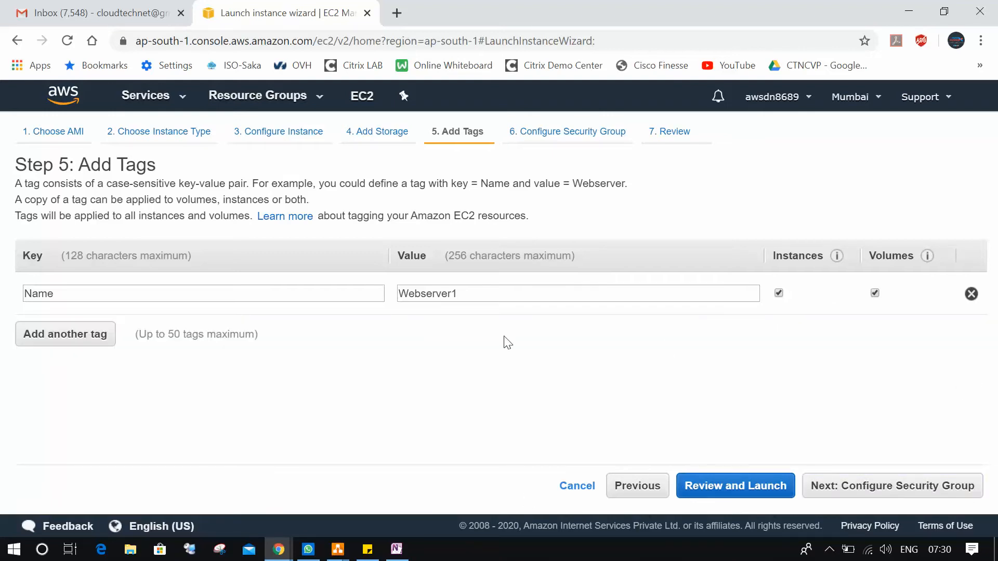
left_click(971, 294)
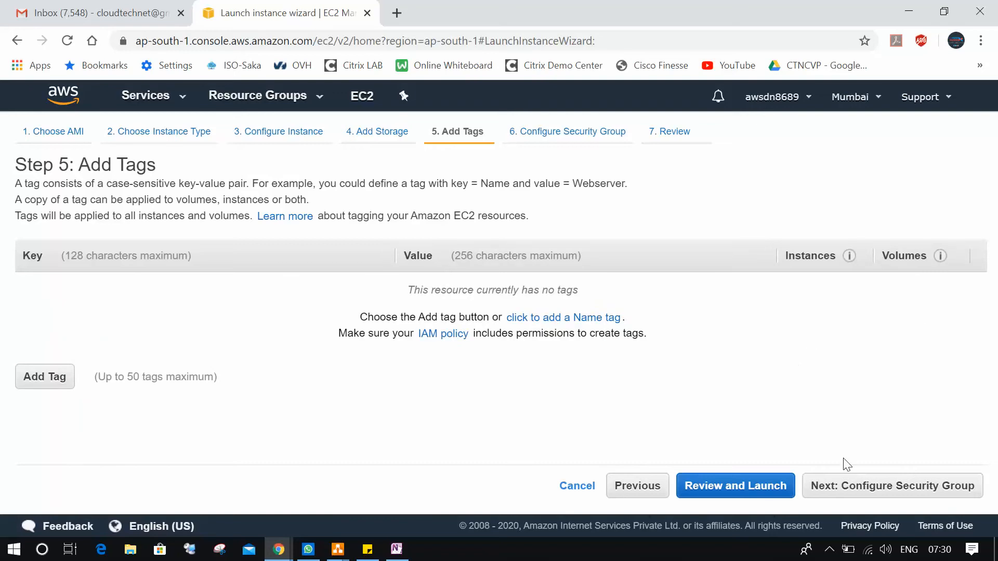
Continue without tags, assign the existing default VPC security group and proceed to the launch review
left_click(856, 485)
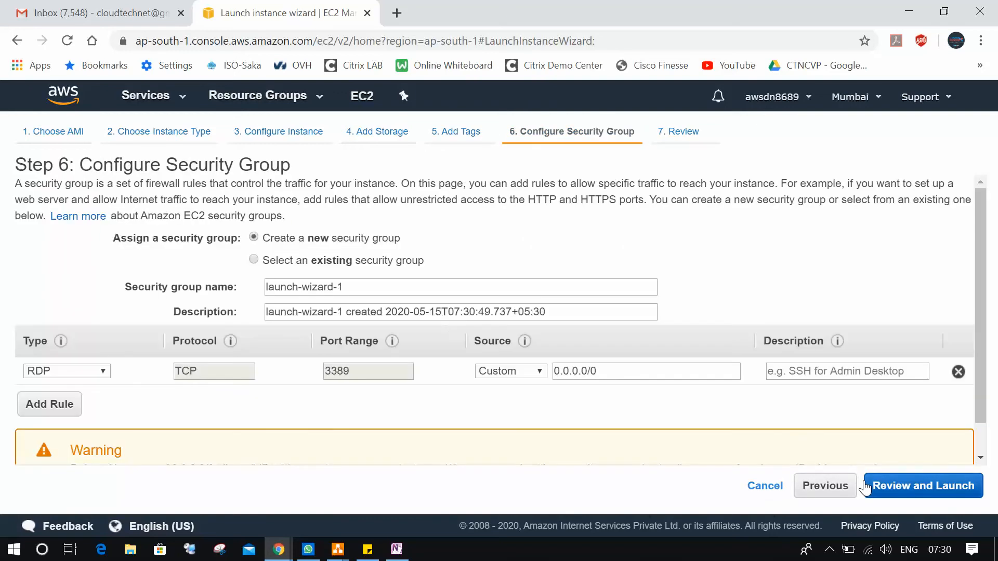
left_click(254, 260)
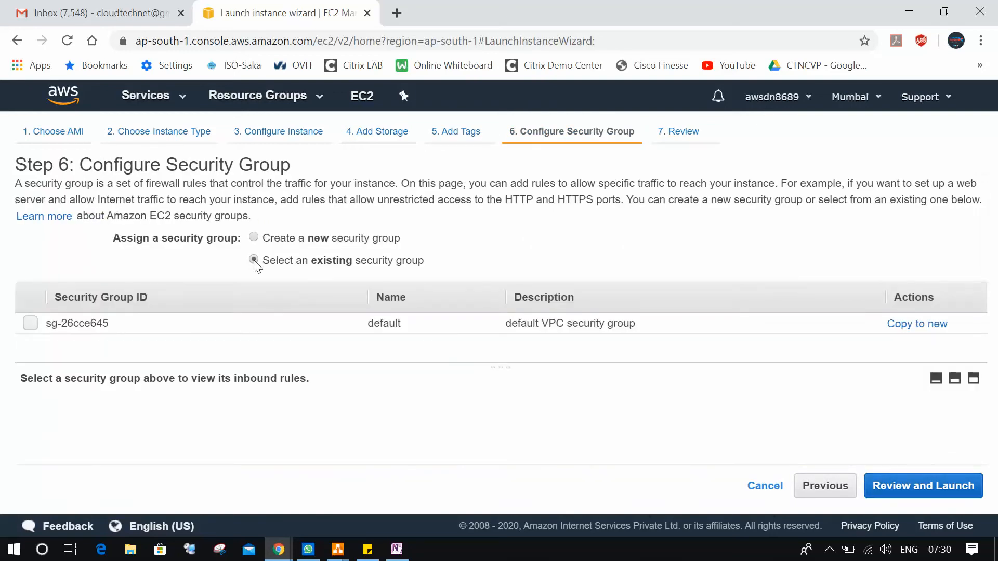
left_click(30, 323)
left_click(910, 487)
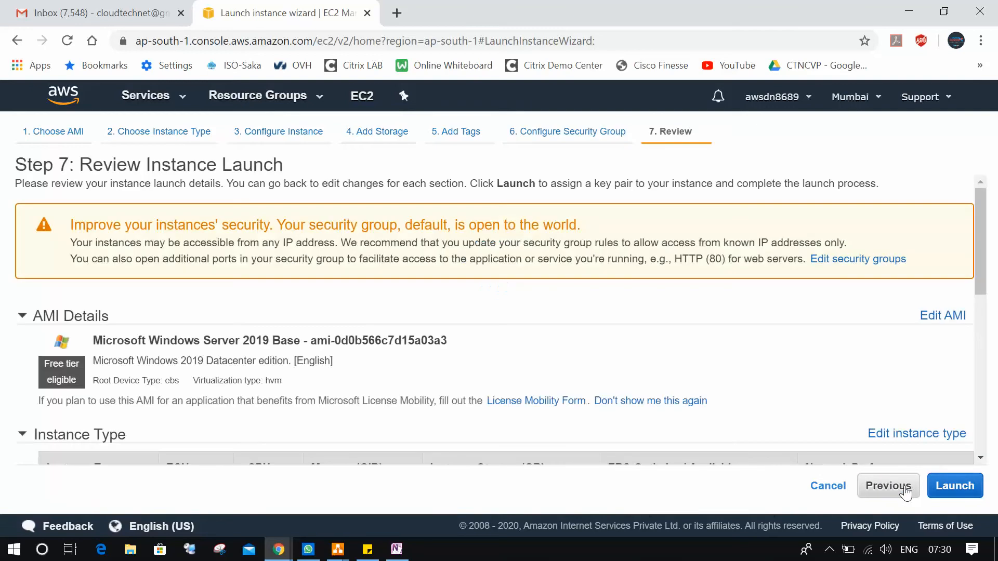
Launch the instances with the existing Webserver1 key pair, acknowledging access to its private key file
scroll(642, 428, "down", 7)
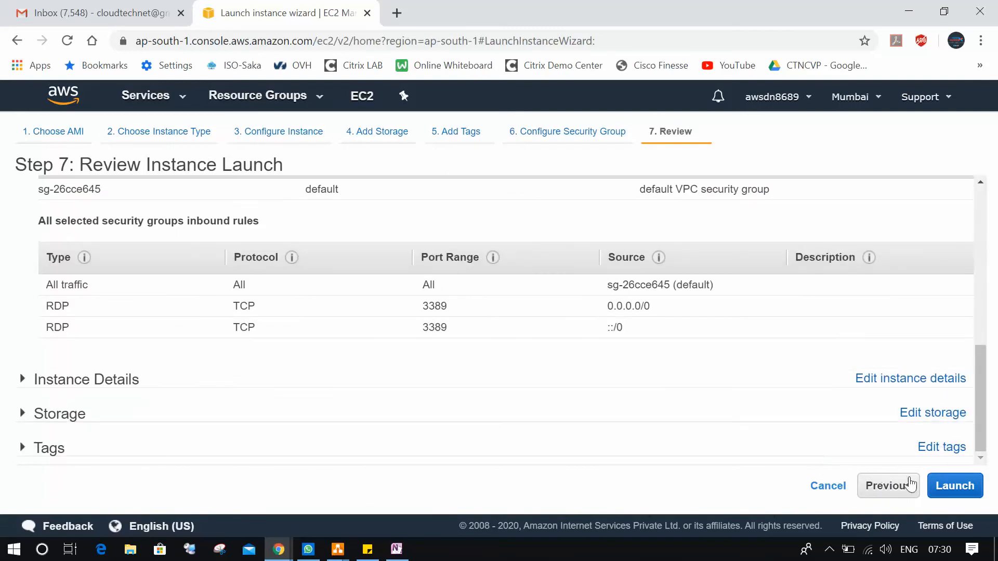
left_click(954, 485)
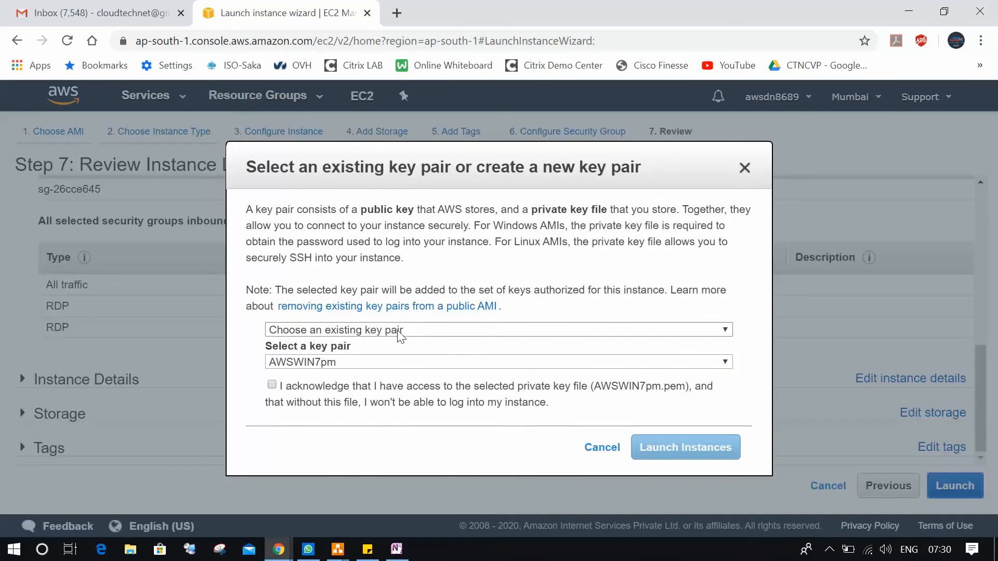
left_click(391, 361)
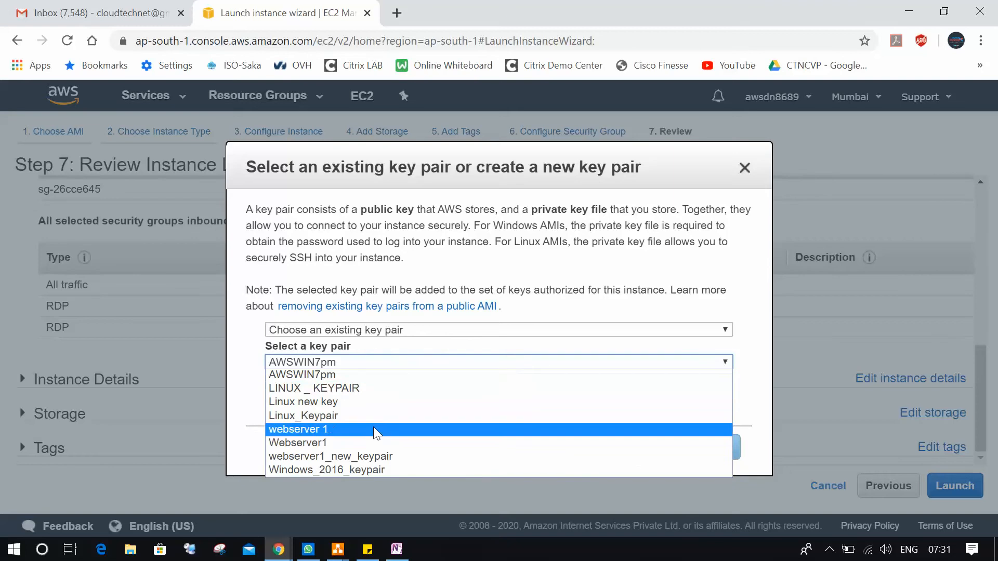
left_click(362, 442)
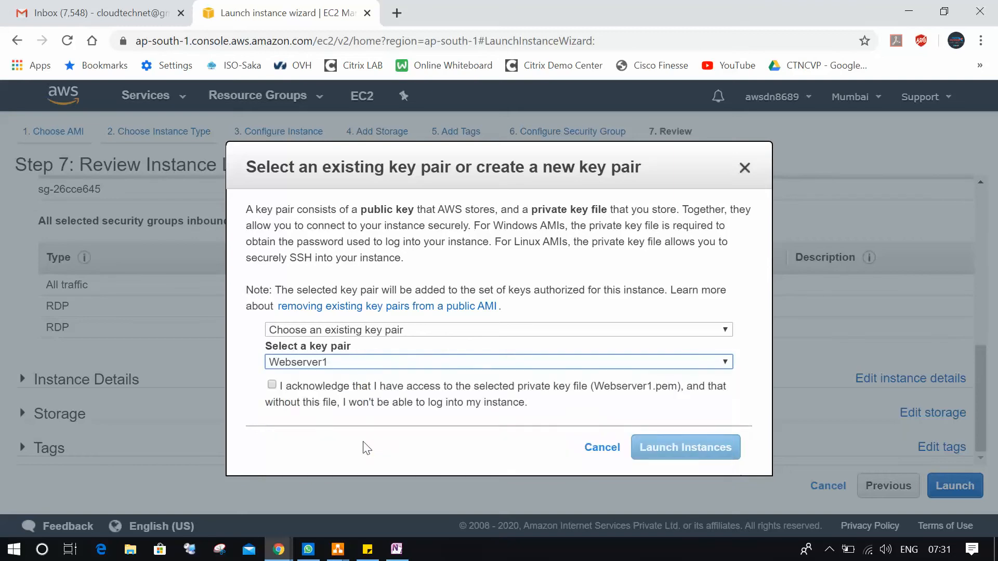
left_click(271, 385)
left_click(668, 451)
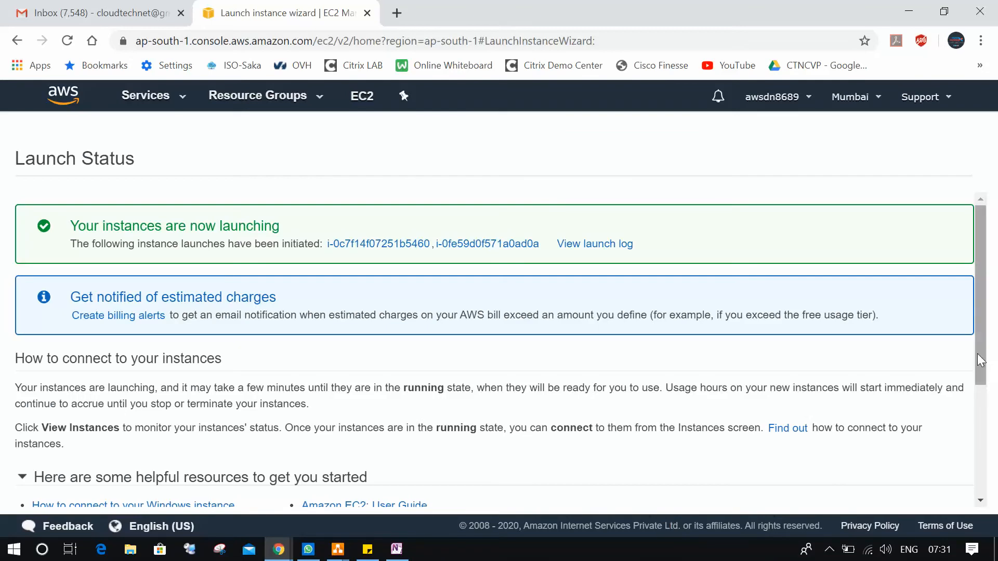
Open the list of launched instances and name the first one webserver1
left_click_drag(979, 356, 979, 466)
left_click(919, 497)
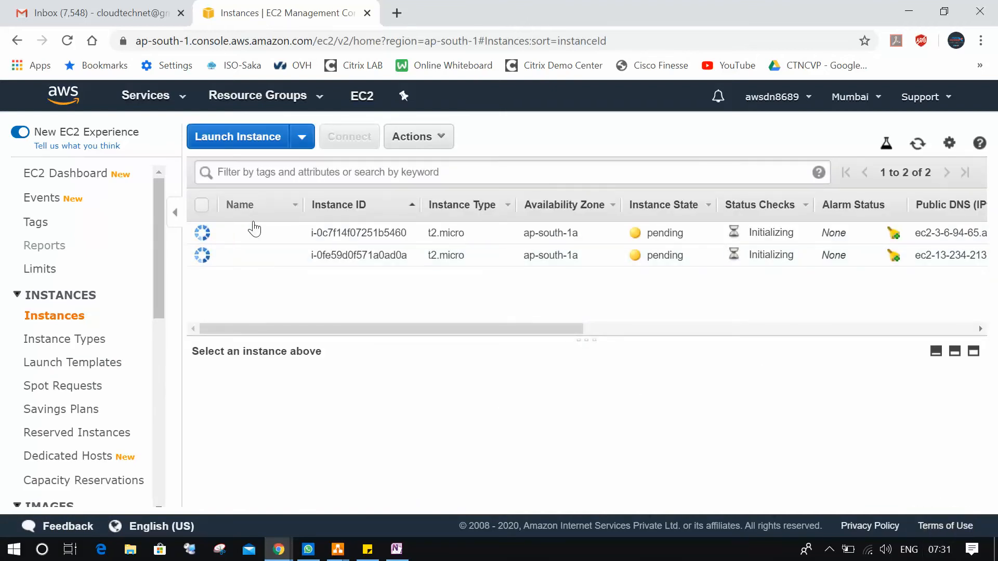
left_click(296, 232)
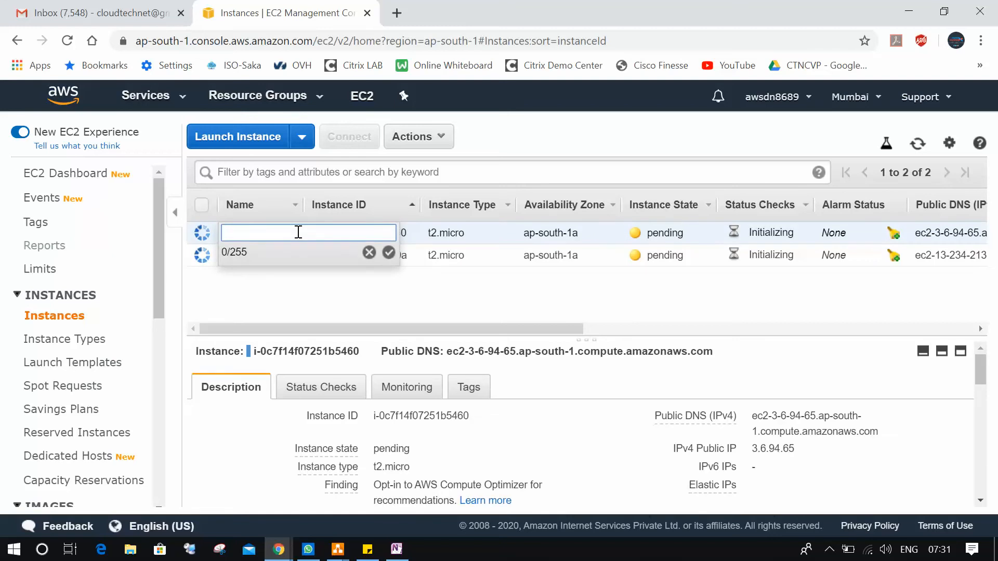
type("webserver1")
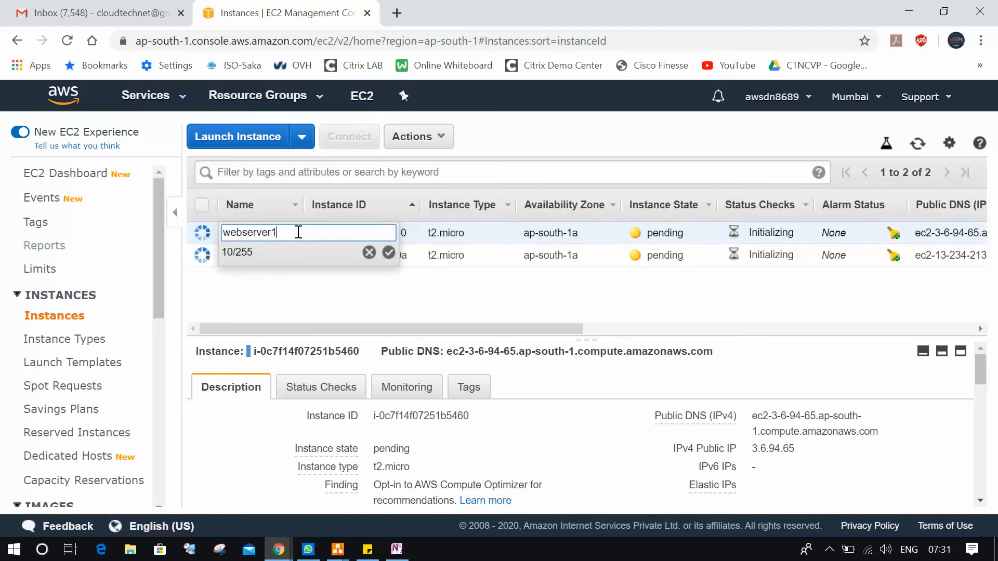
left_click(389, 253)
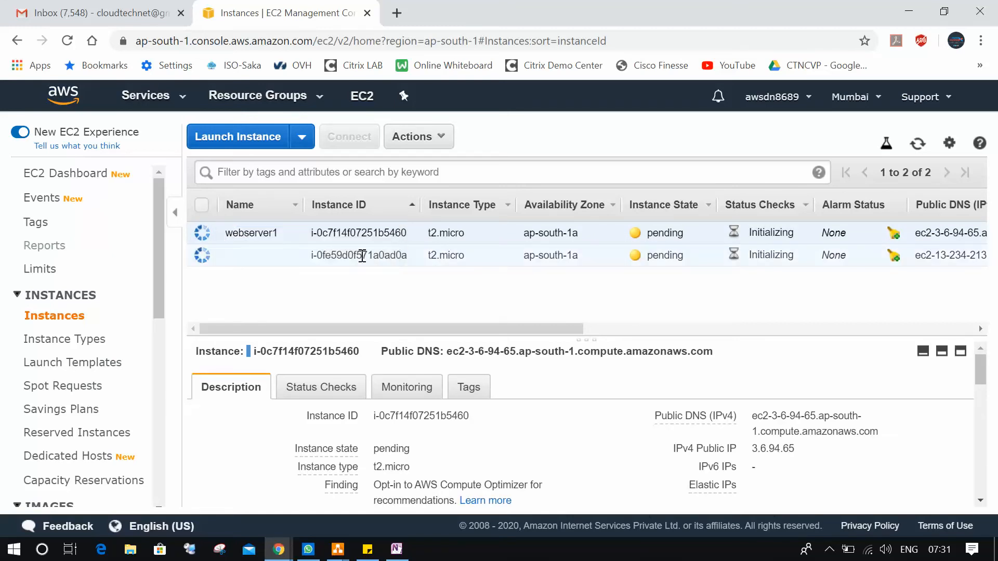
Name the second instance webserver2
left_click(287, 263)
type("we")
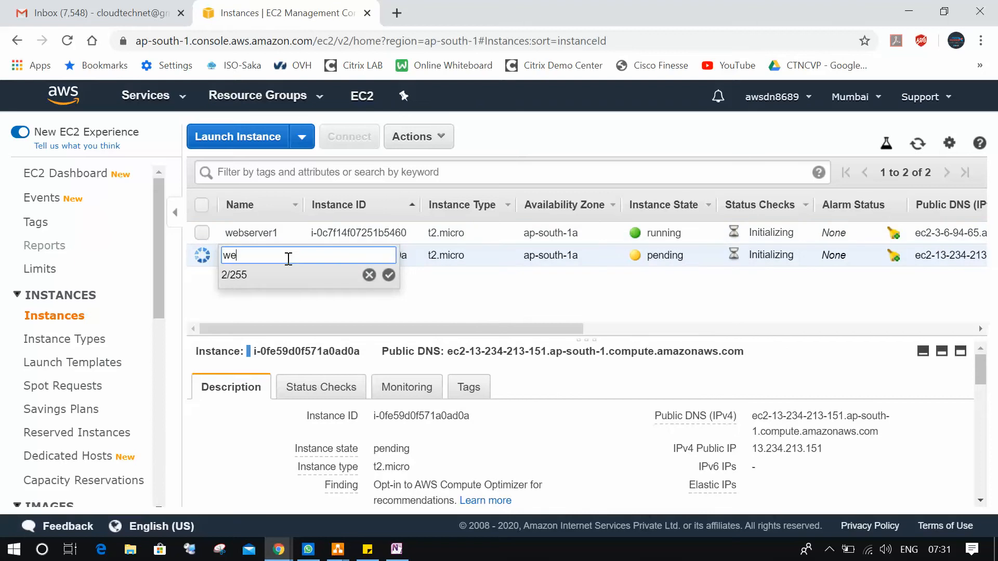
type("bserver2")
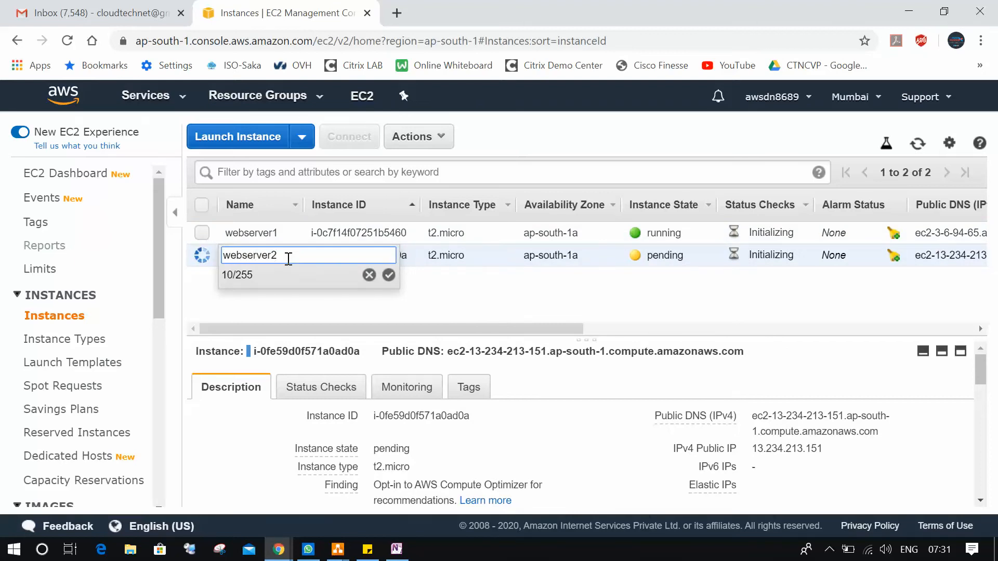
left_click(389, 275)
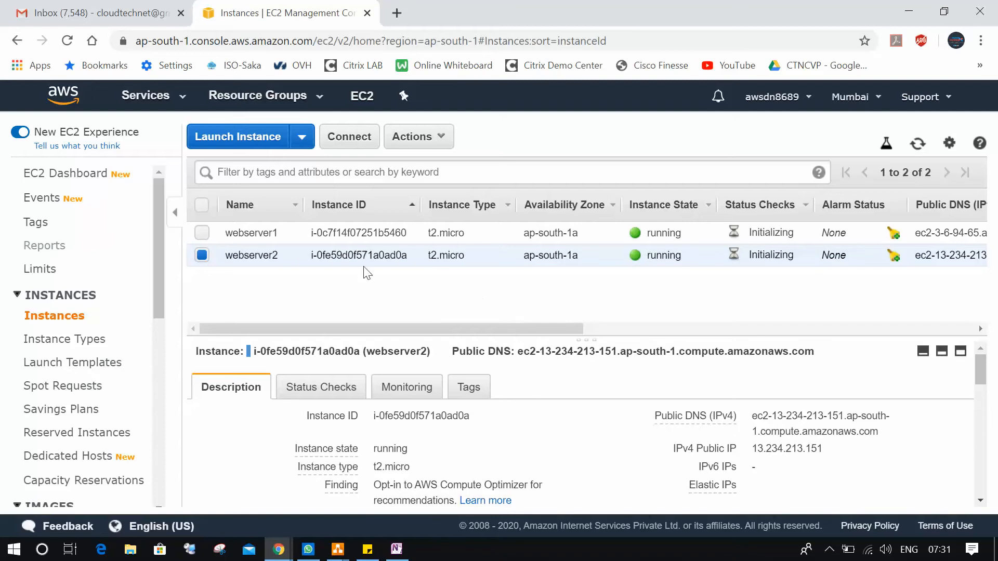
Select only the webserver1 instance and copy its IPv4 public IP
left_click(208, 252)
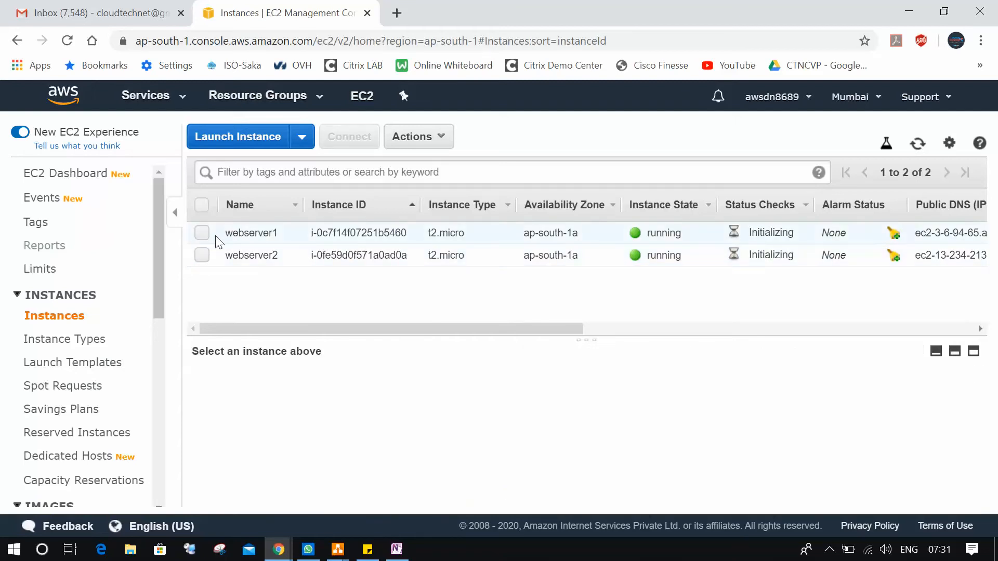
left_click(217, 240)
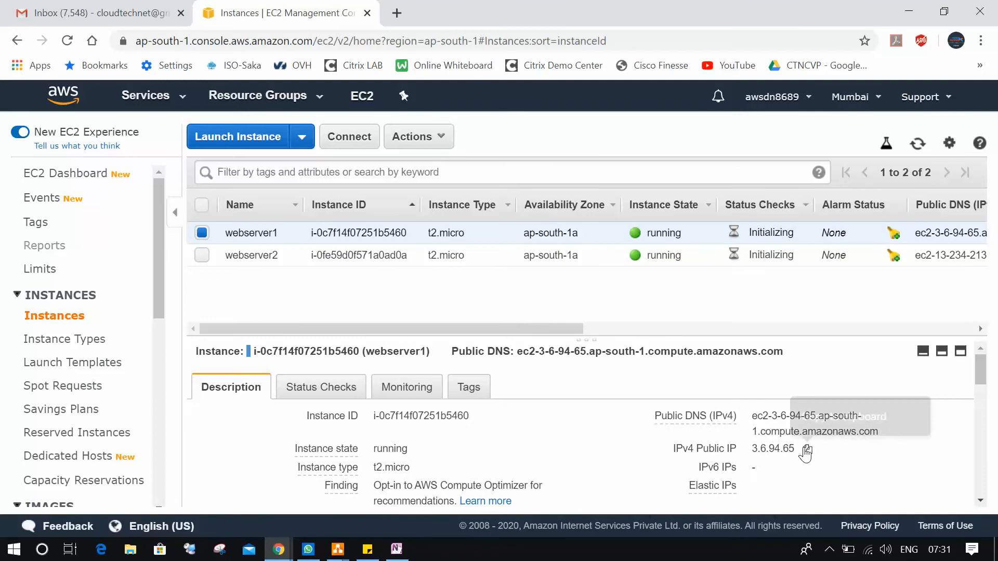
left_click(807, 450)
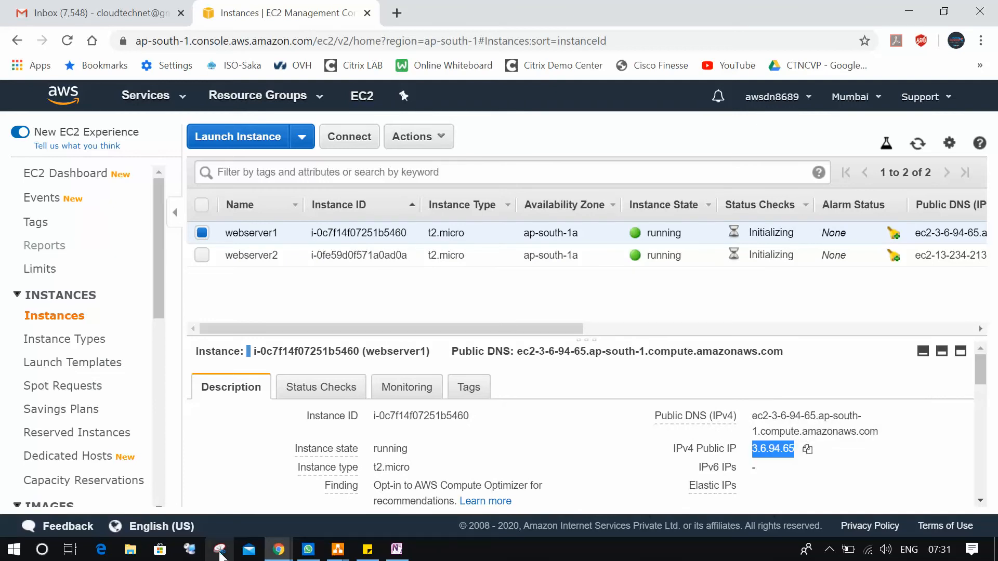
Switch to Remote Desktop Connection Manager and update the WEBSERVER1 entry to server name 3.6.94.65 and display name 3.6.94.65 WEBSERVER1
left_click(191, 549)
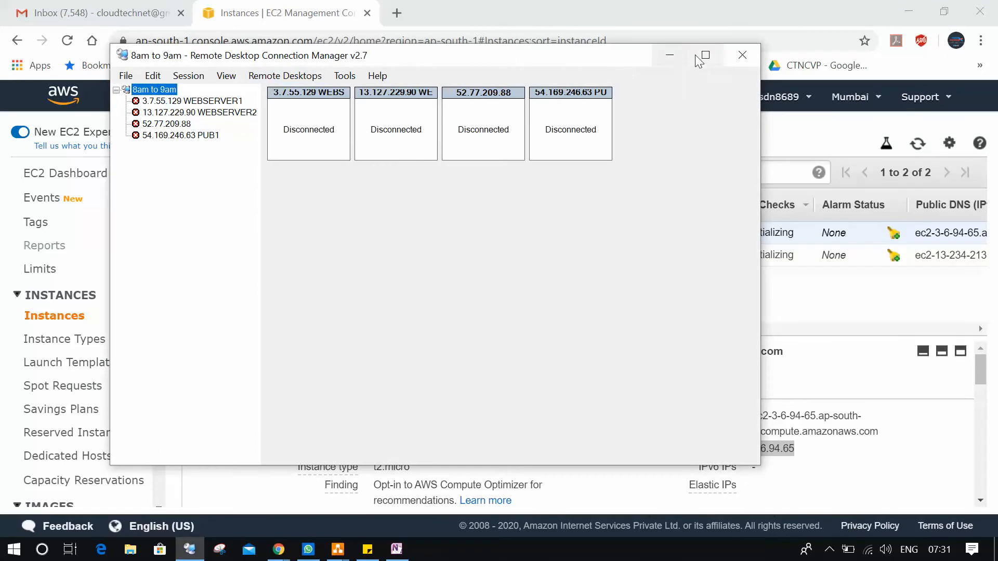
left_click(706, 54)
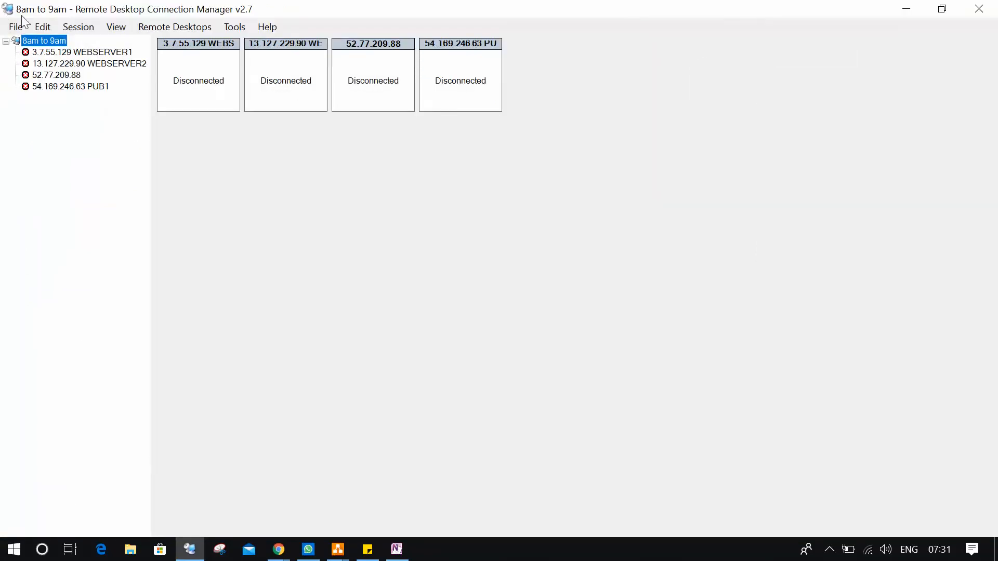
left_click(105, 53)
right_click(105, 53)
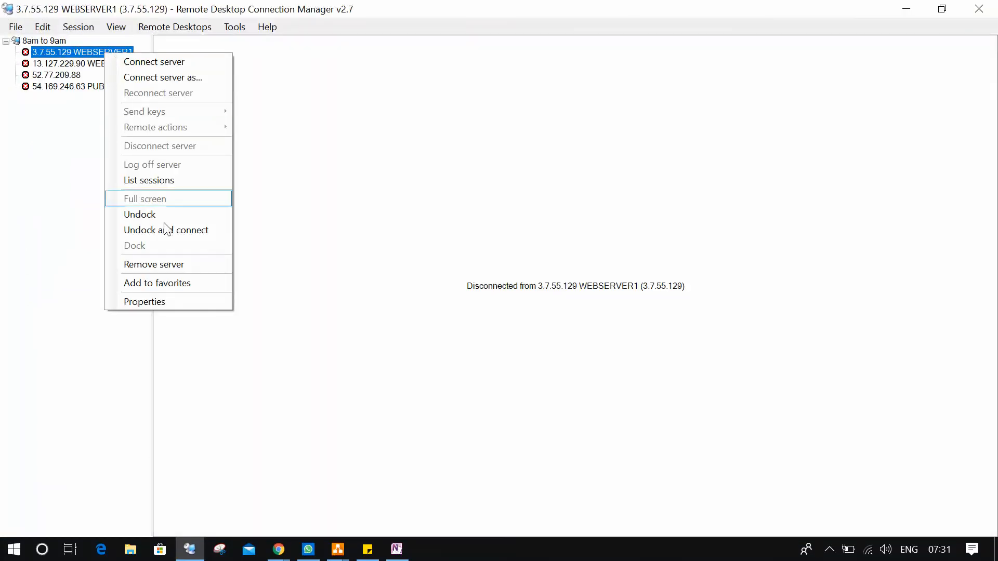
left_click(167, 301)
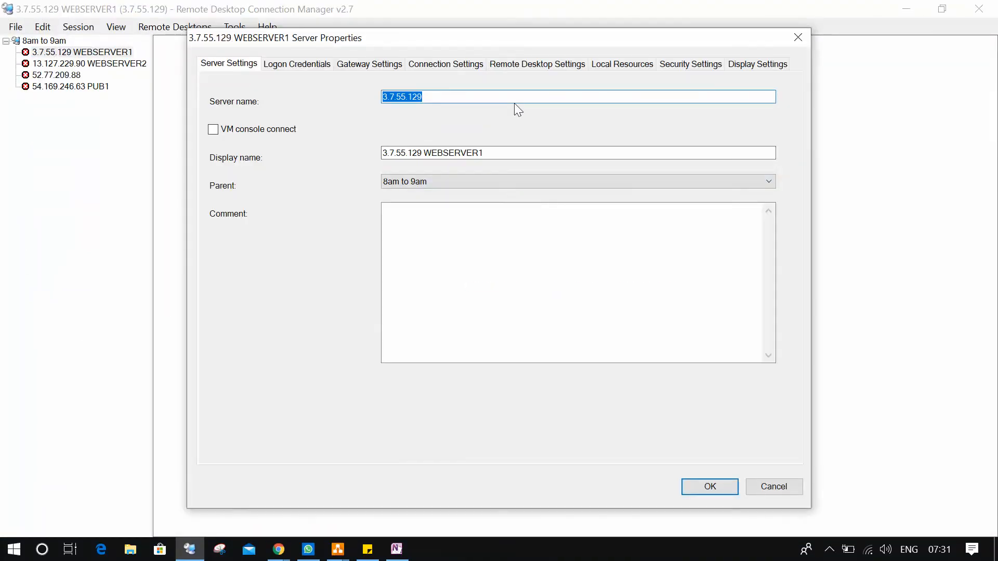
key("ctrl+v")
left_click_drag(424, 153, 347, 160)
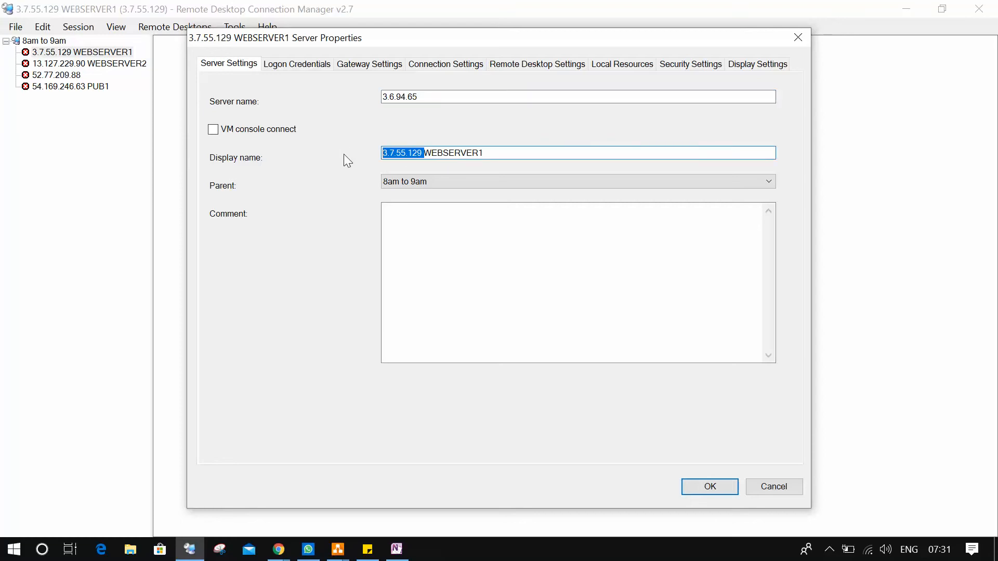
key("ctrl+v")
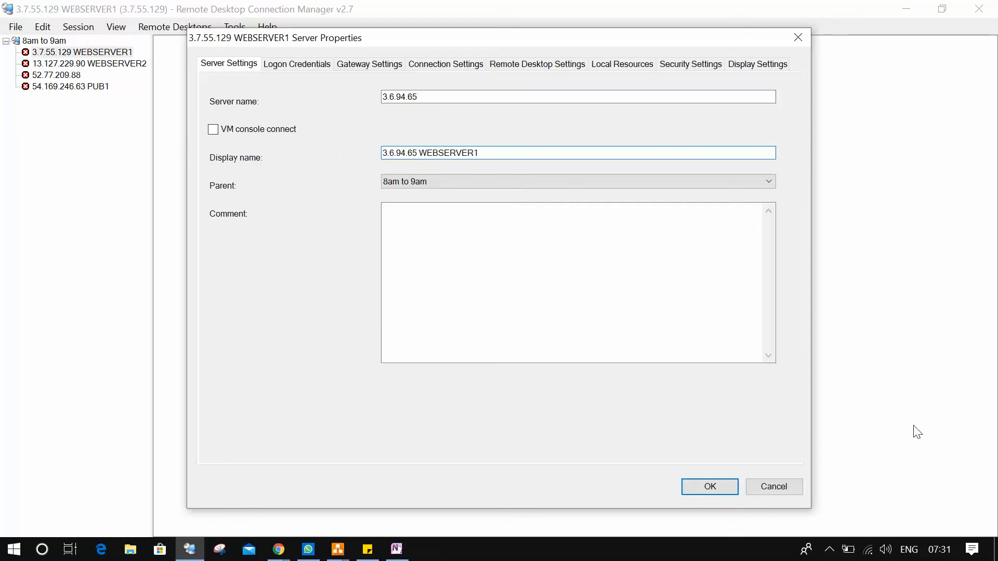
left_click(709, 487)
Set the WEBSERVER2 entry's server name to 3.6.94.65 and display name to 3.6.94.65 WEBSERVER2, and save all connection files
left_click(111, 65)
right_click(110, 64)
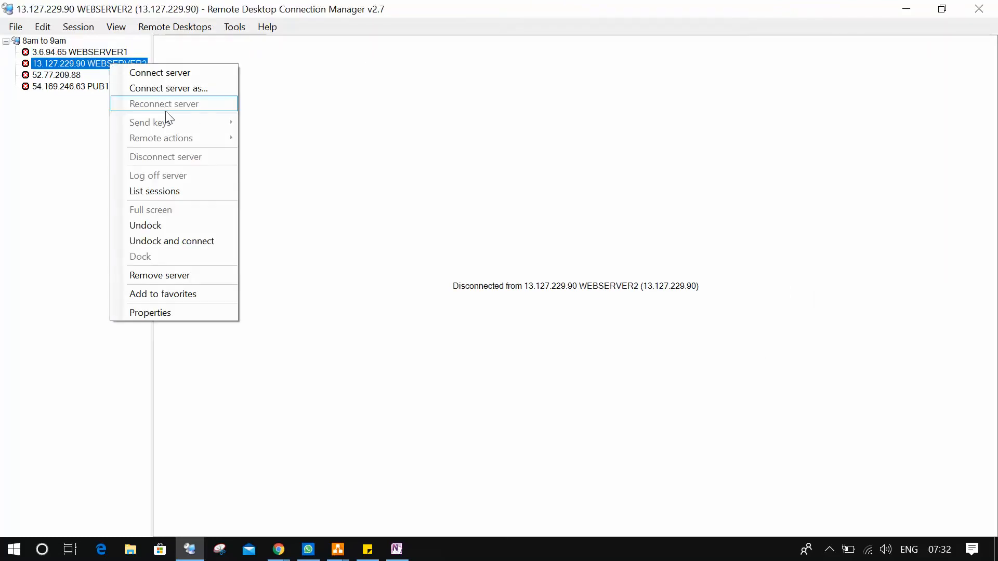
left_click(186, 311)
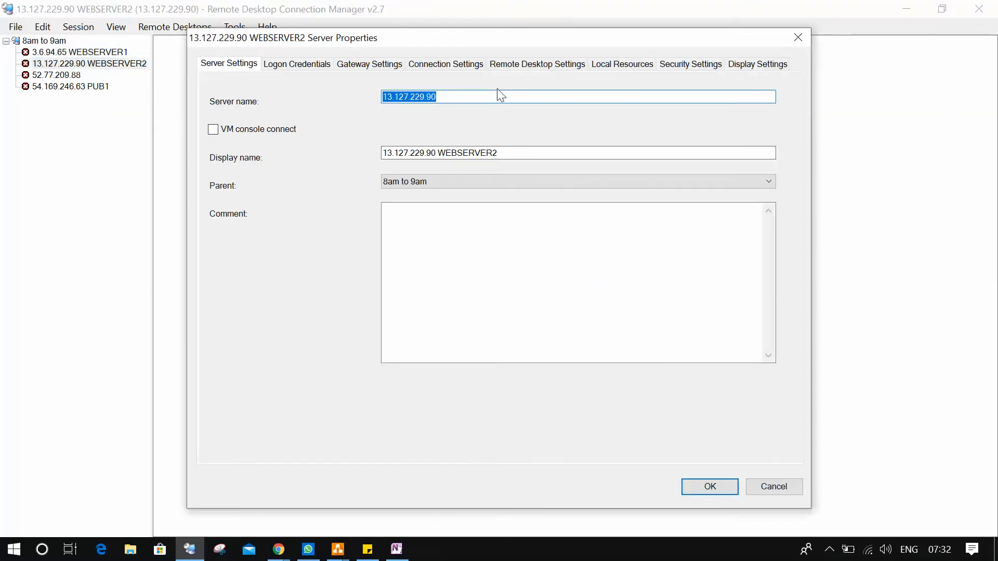
key("ctrl+v")
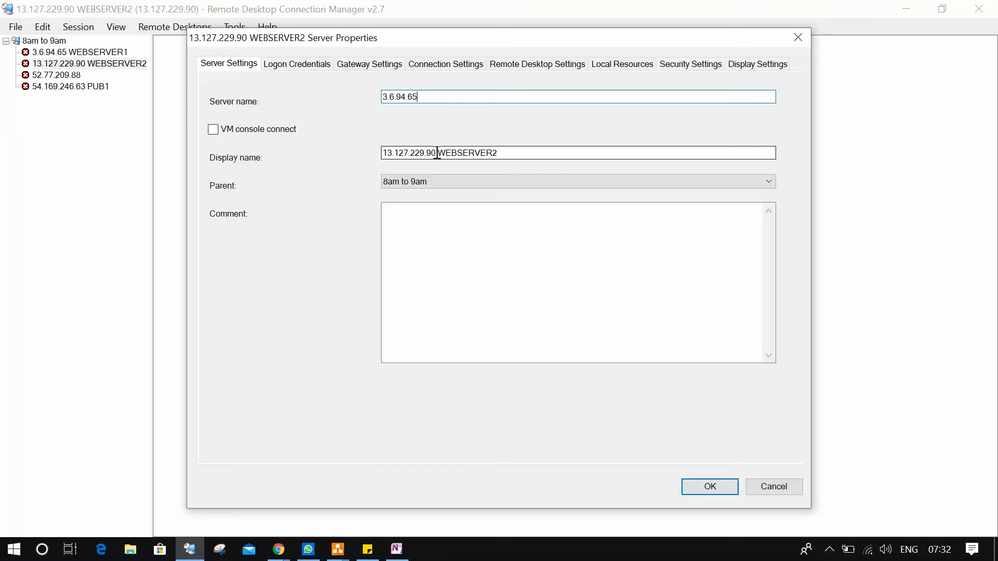
left_click_drag(437, 154, 359, 161)
key("ctrl+v")
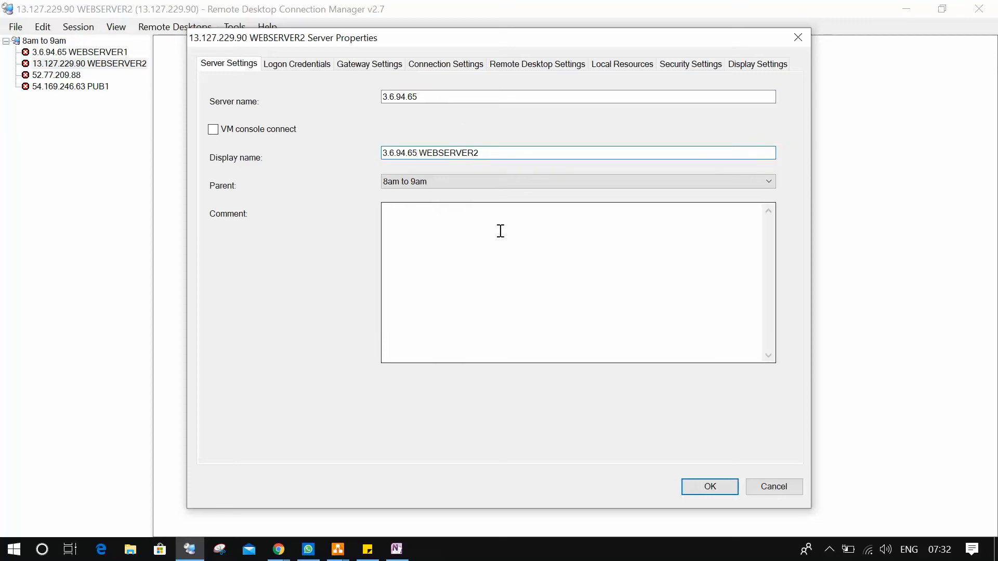
left_click(710, 487)
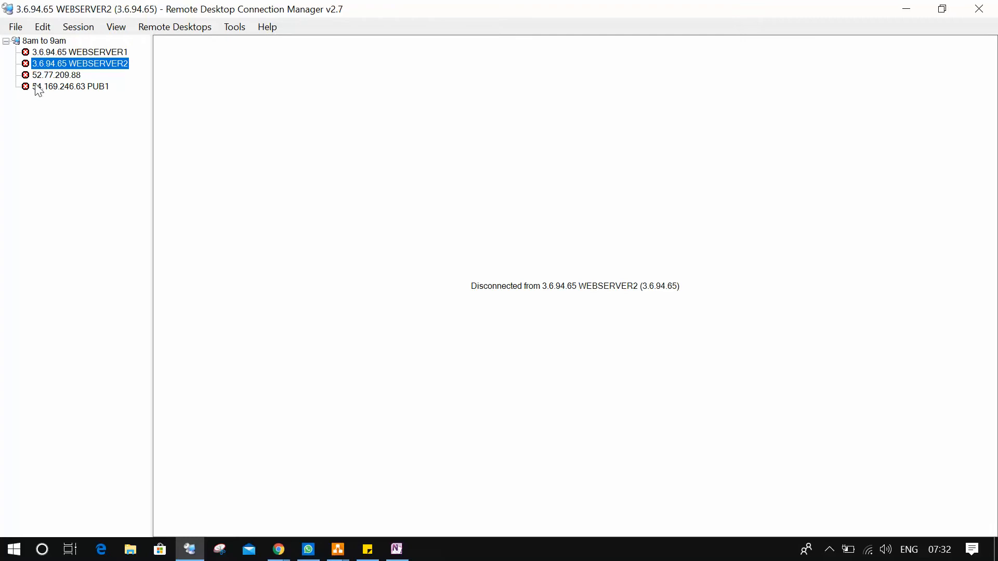
left_click(16, 27)
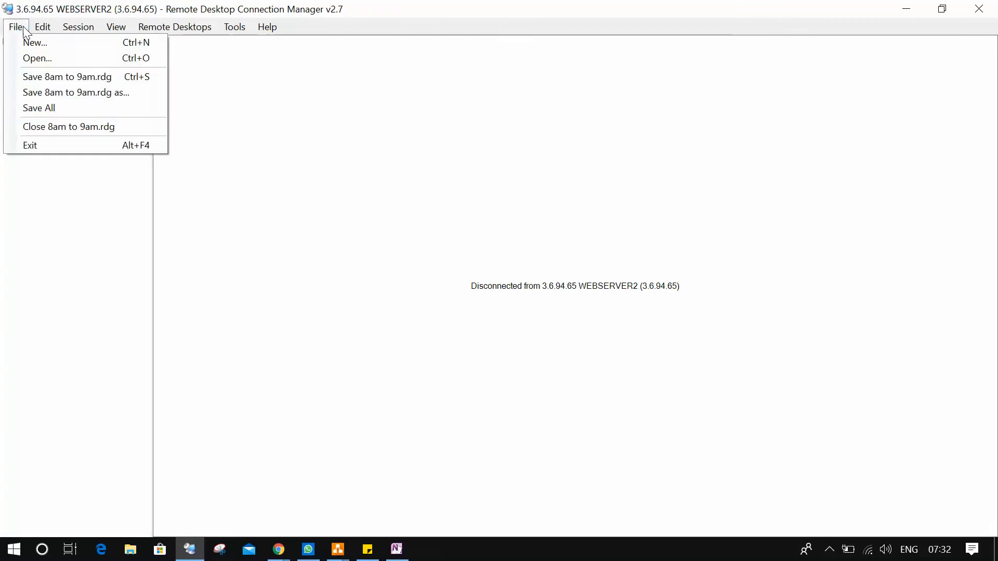
left_click(49, 108)
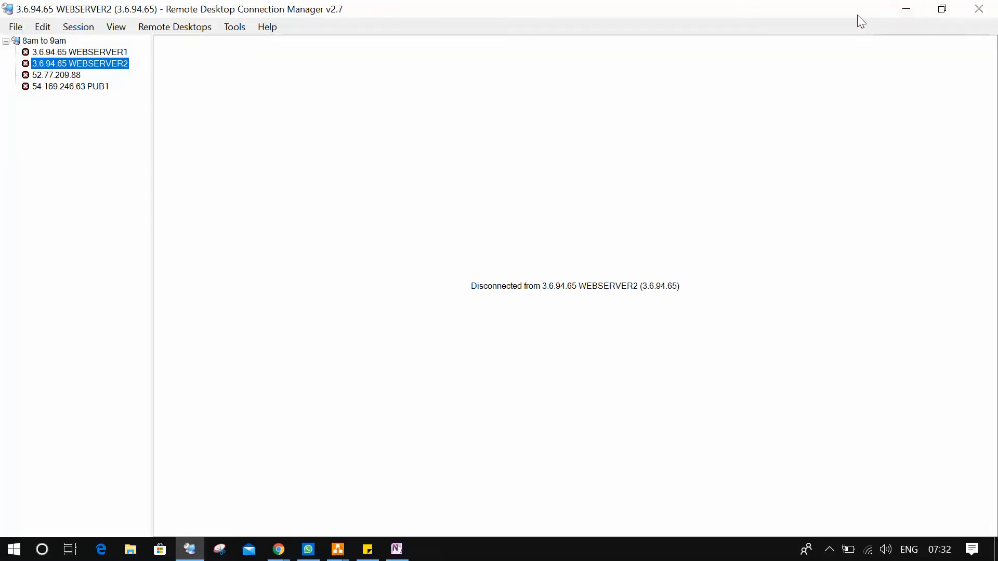
Switch back to the EC2 console in the browser and refresh the instance list
left_click(907, 9)
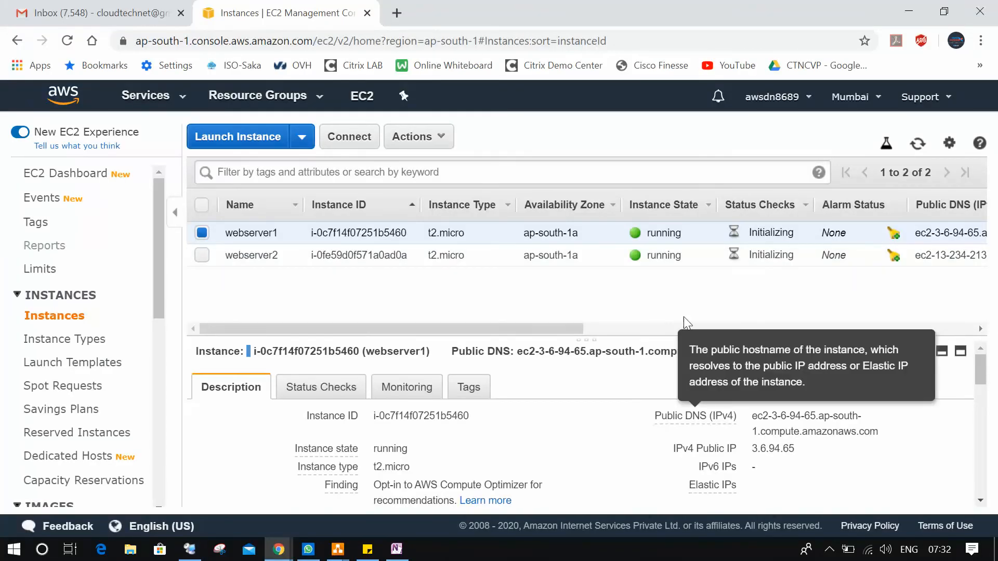
left_click(919, 150)
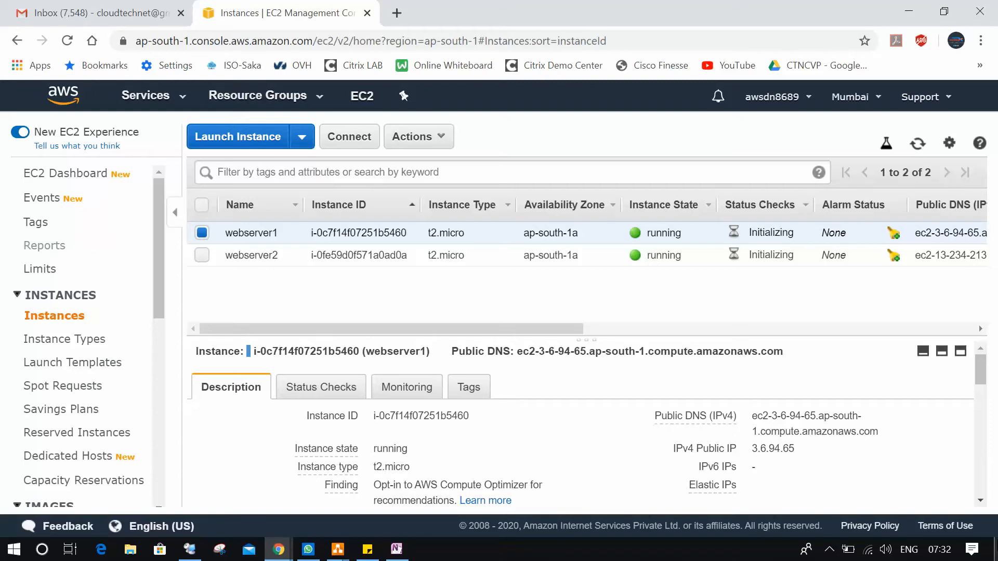
left_click(830, 551)
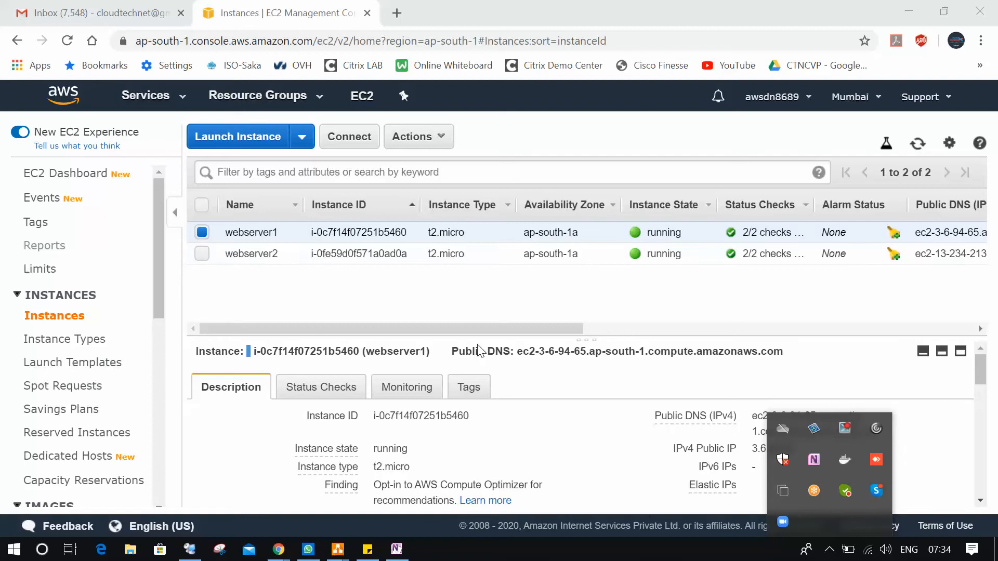
left_click(408, 283)
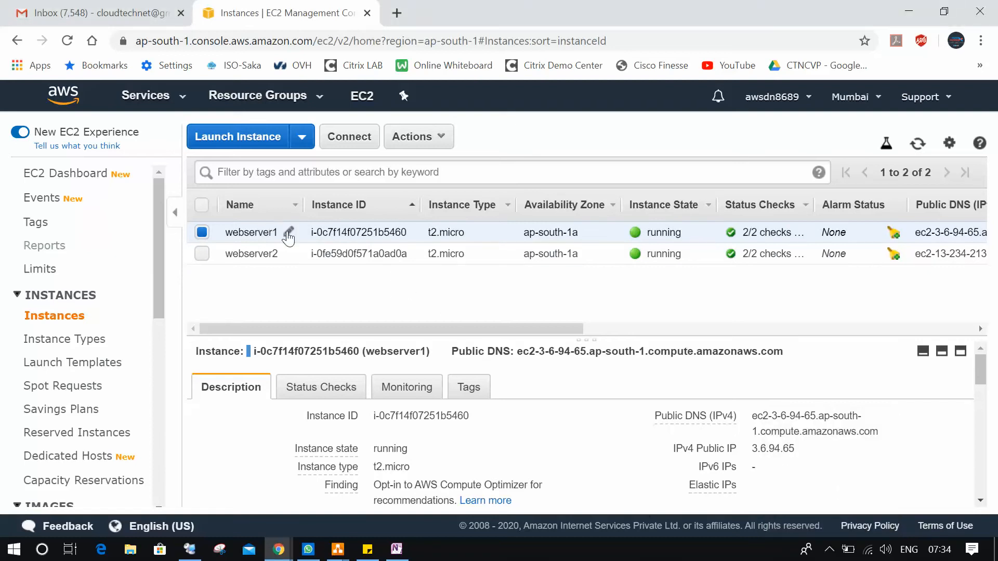
Decrypt webserver1's default Windows administrator password with the Webserver1.pem key pair file and copy the password
right_click(343, 235)
left_click(432, 255)
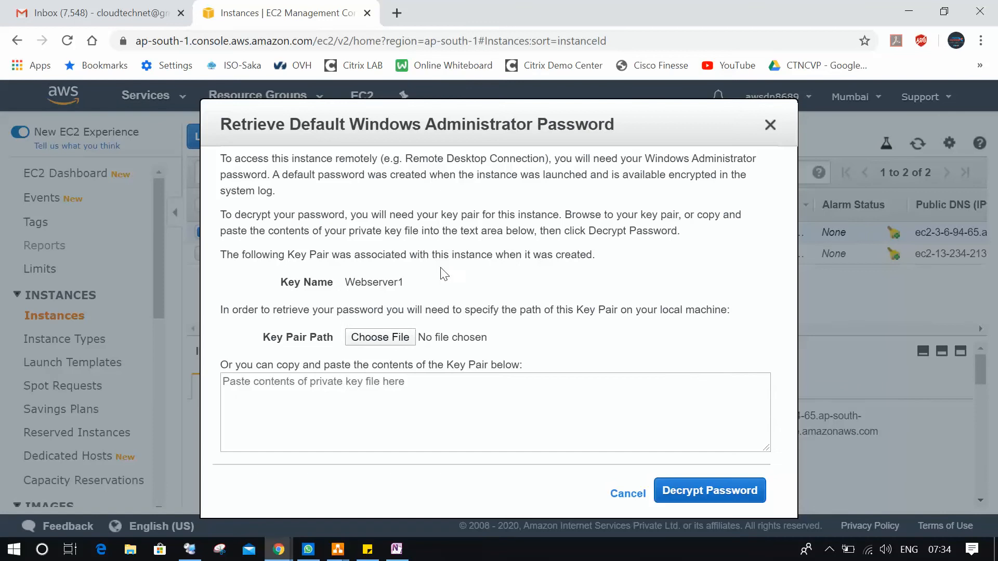
left_click(387, 337)
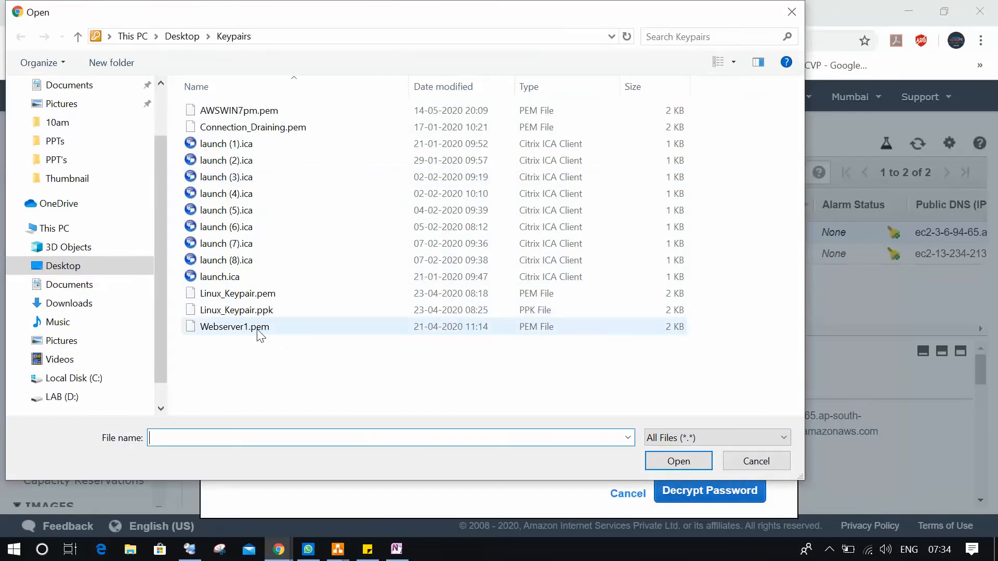
left_click(259, 331)
left_click(686, 466)
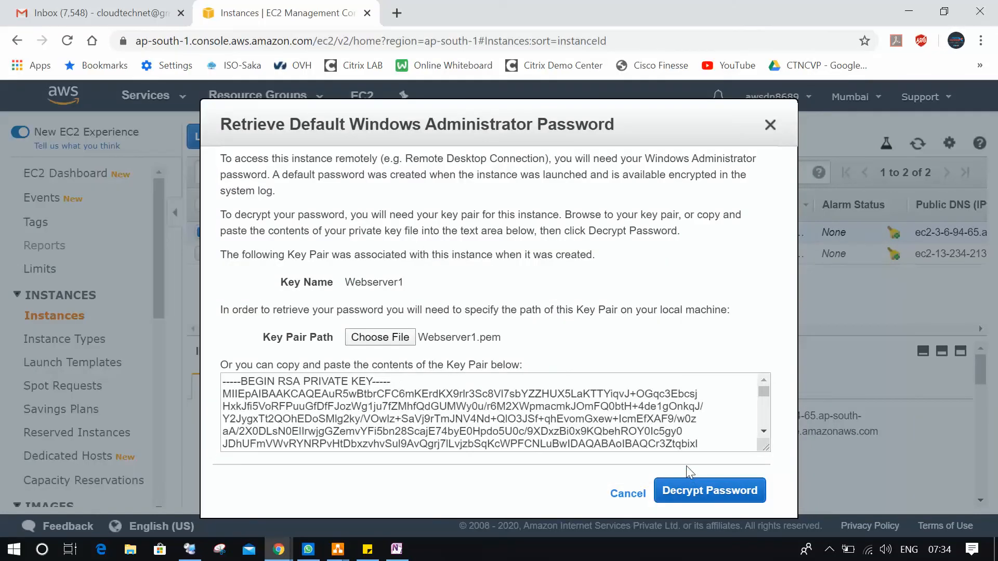
left_click(713, 493)
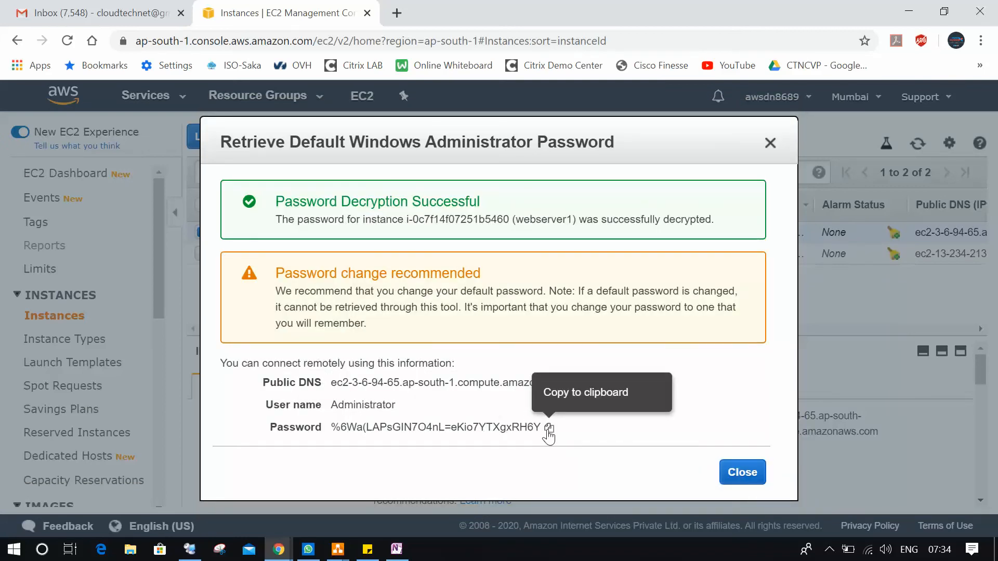
left_click(548, 429)
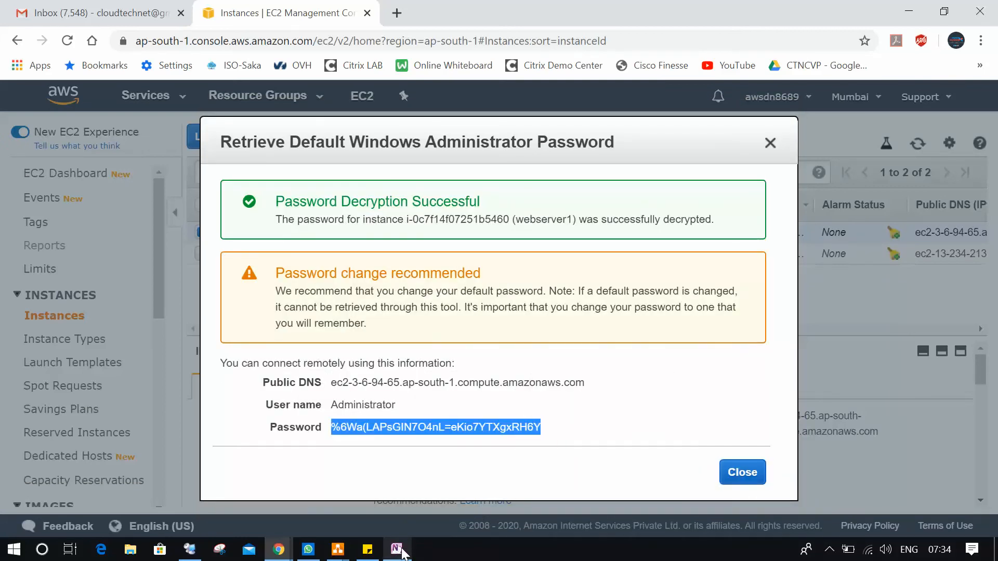
Switch to Remote Desktop Connection Manager and open the Connect As settings for the WEBSERVER1 entry with the Custom profile
mouse_move(307, 552)
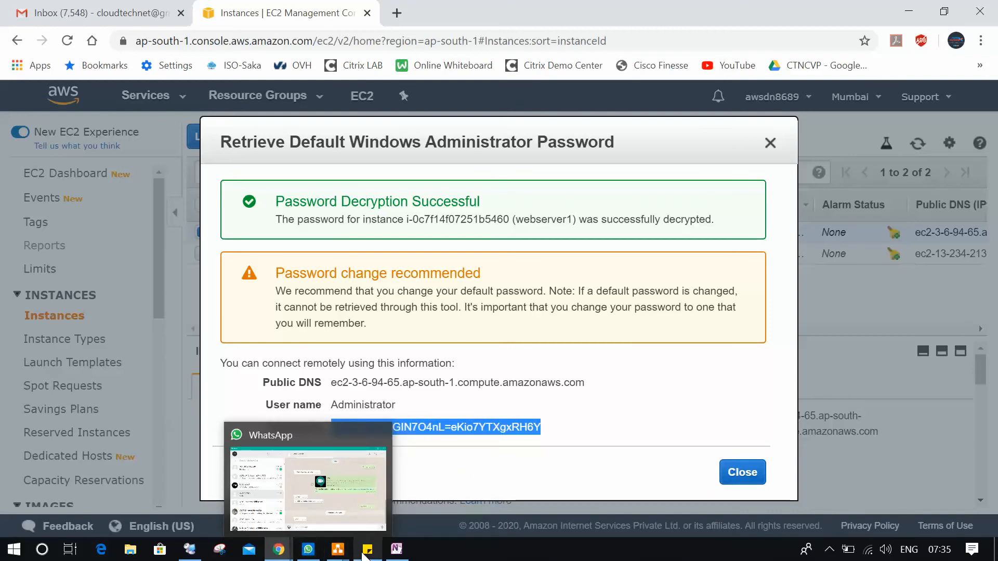
left_click(191, 550)
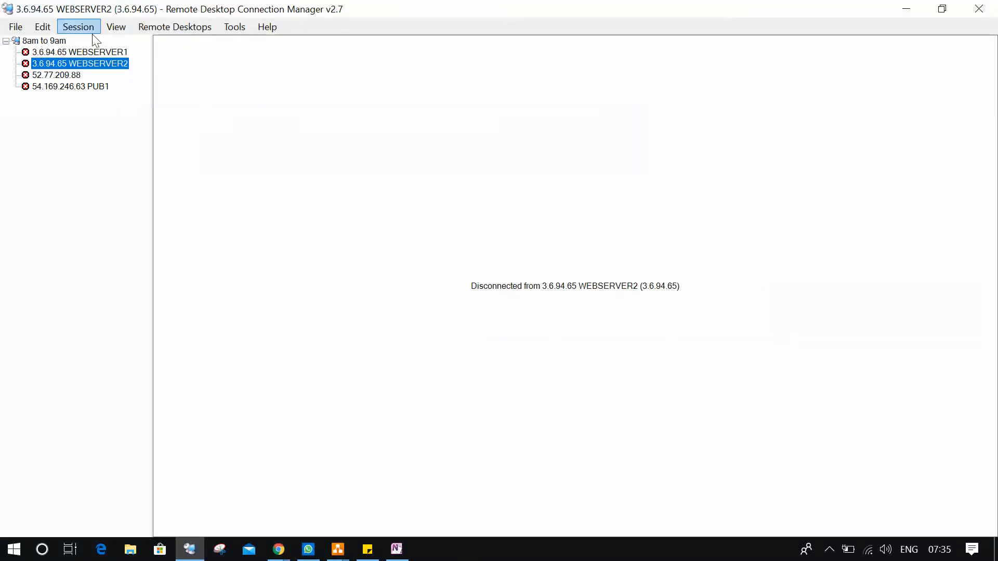
left_click(117, 52)
right_click(117, 52)
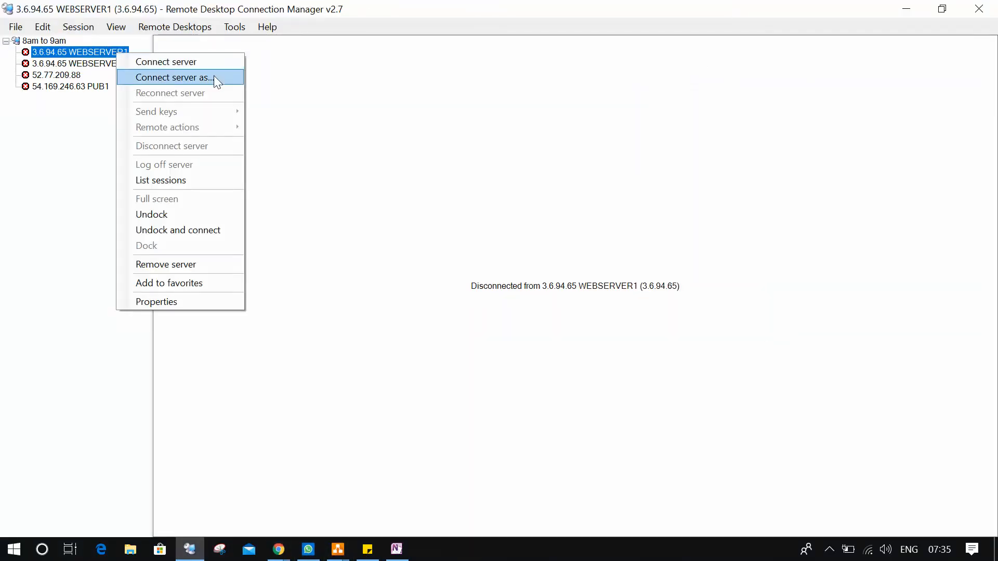
left_click(213, 77)
left_click(208, 66)
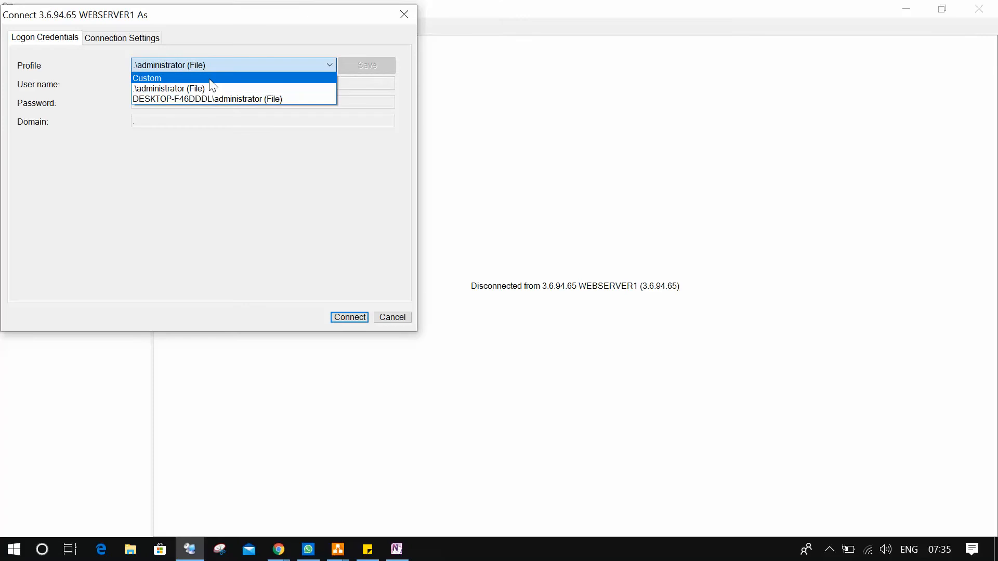
left_click(213, 74)
Enter administrator as the user name and paste the copied administrator password into the password field
left_click_drag(202, 85, 105, 86)
type("ad")
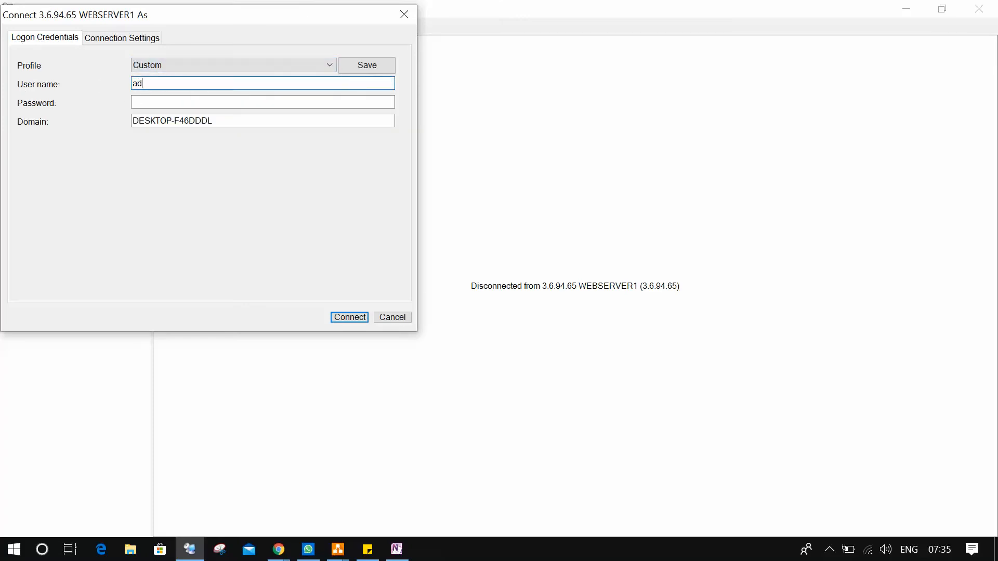
type("ministrator")
key("Tab")
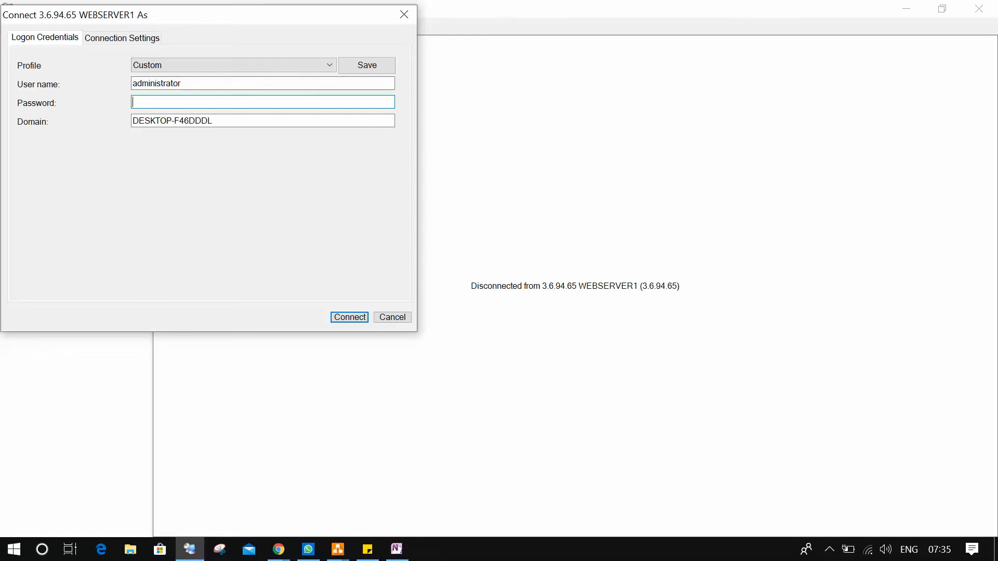
key("ctrl+v")
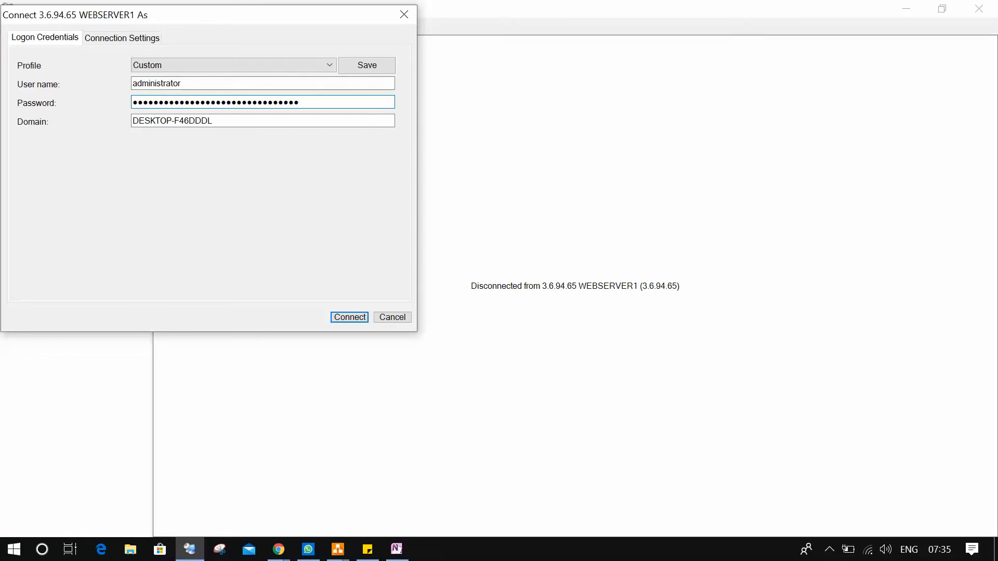
Connect to WEBSERVER1 and accept its certificate, opting not to be asked again for this computer
left_click(344, 318)
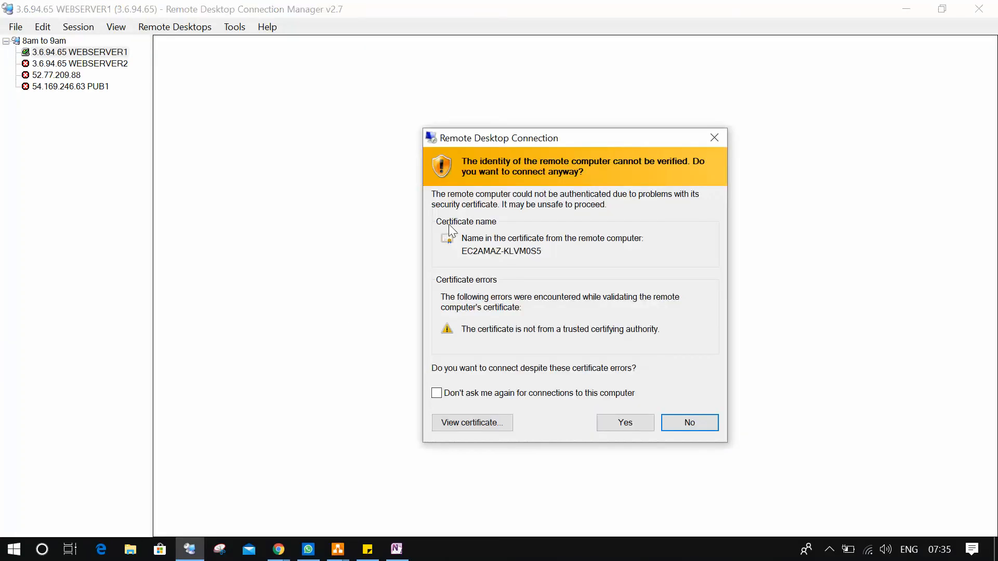
left_click(570, 396)
left_click(621, 422)
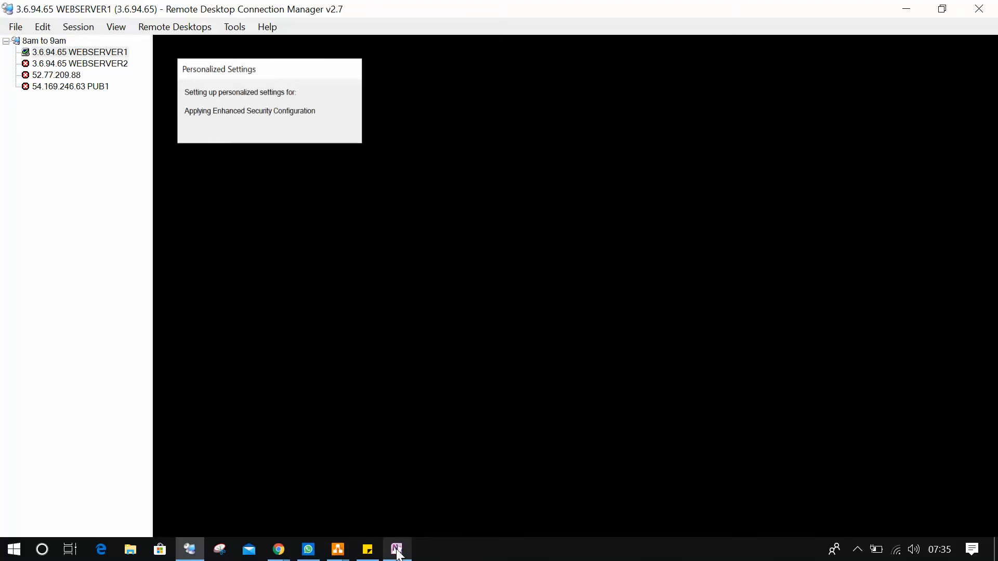
Open Notepad on the local computer and paste the copied administrator password followed by a new line
key("super+r")
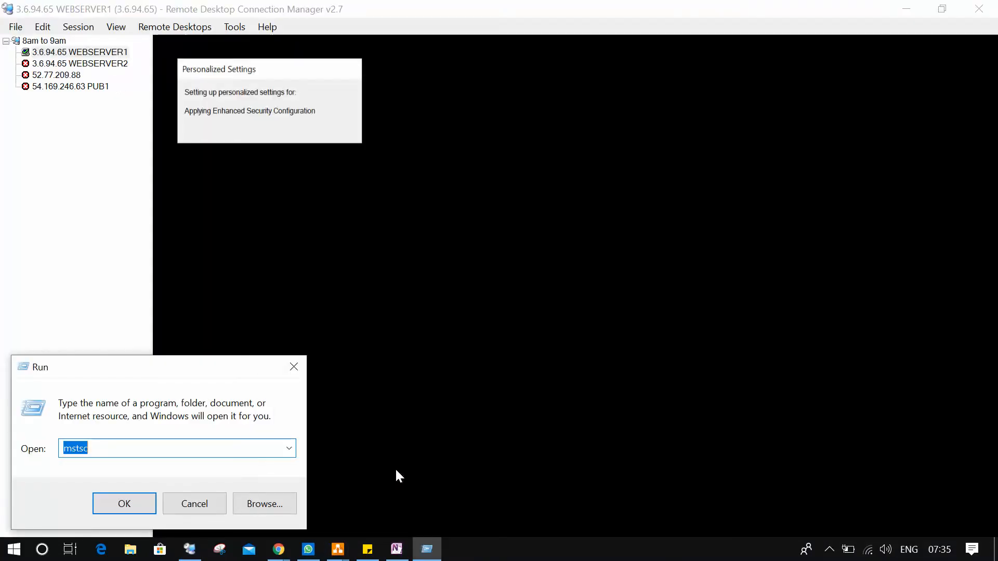
type("notepad")
key("Return")
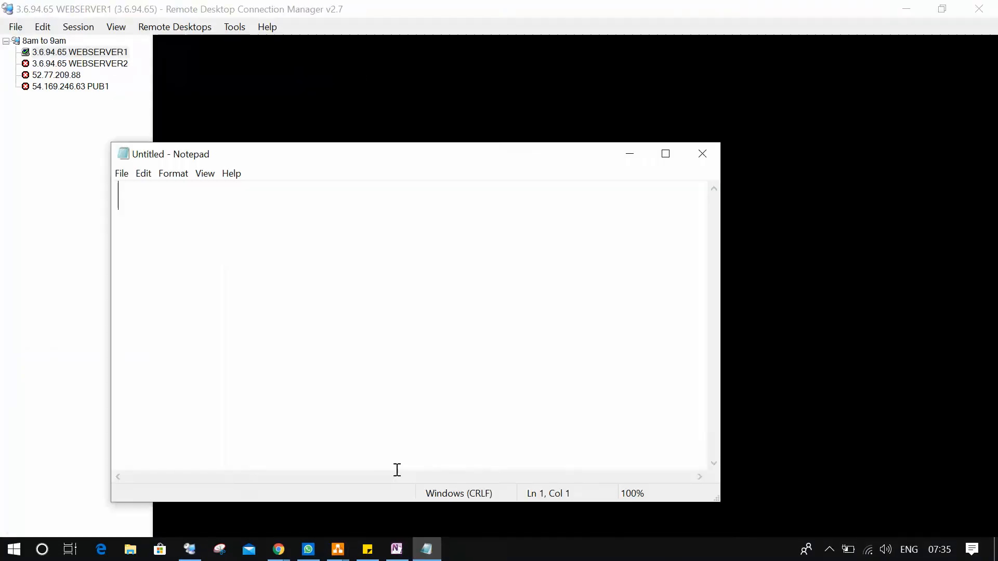
key("ctrl+v")
key("Return")
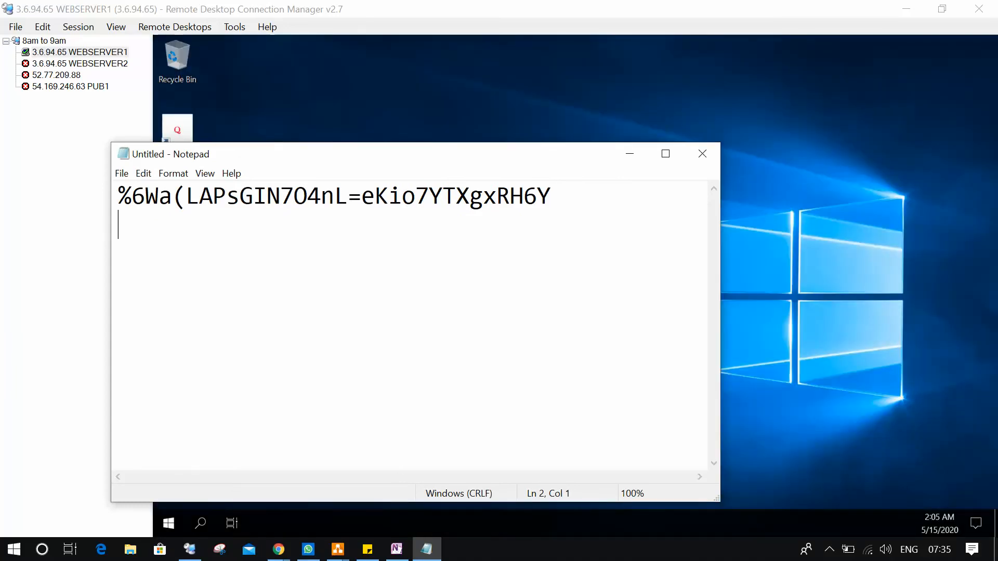
left_click(830, 550)
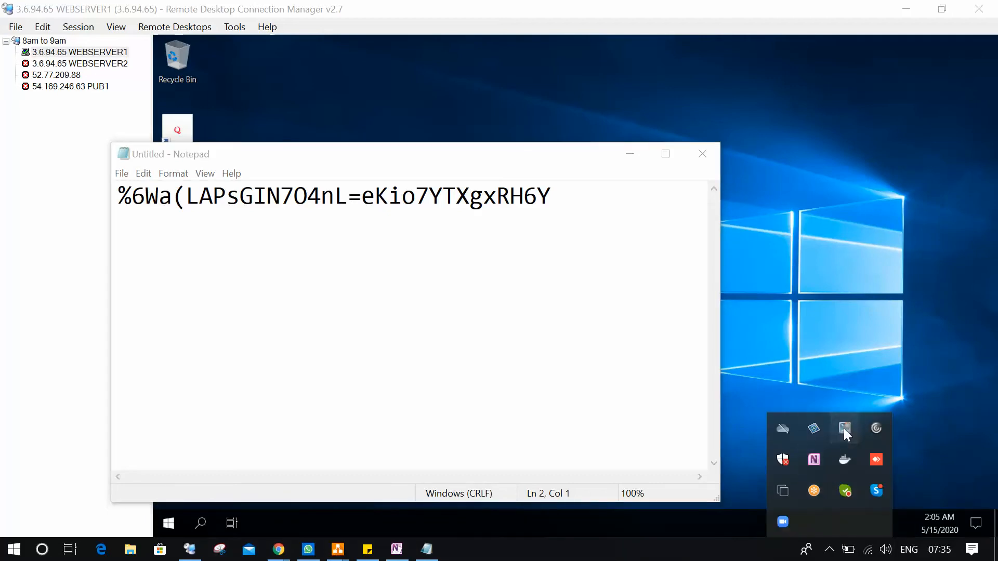
left_click(844, 428)
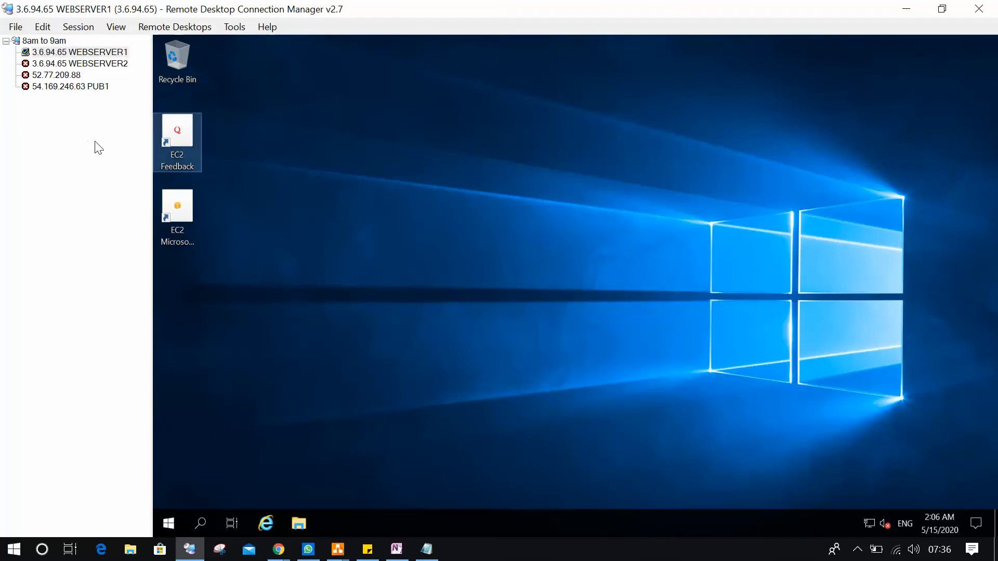
left_click(858, 550)
left_click(829, 551)
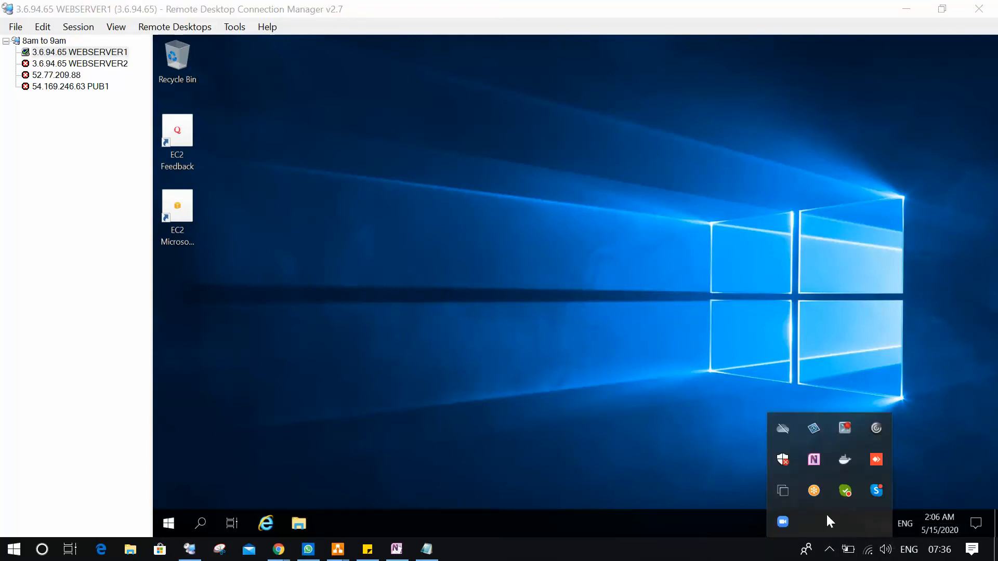
left_click(846, 429)
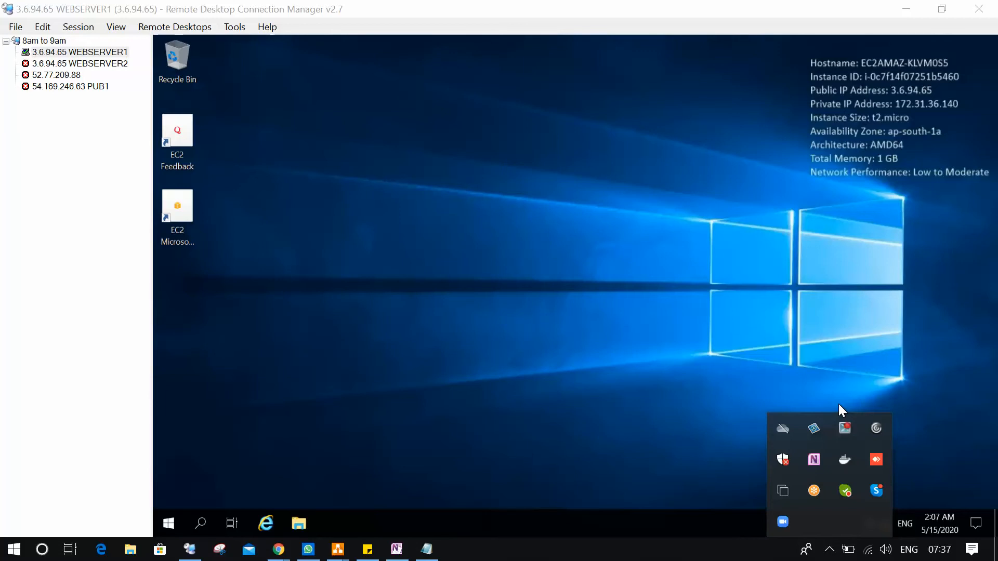
left_click(716, 302)
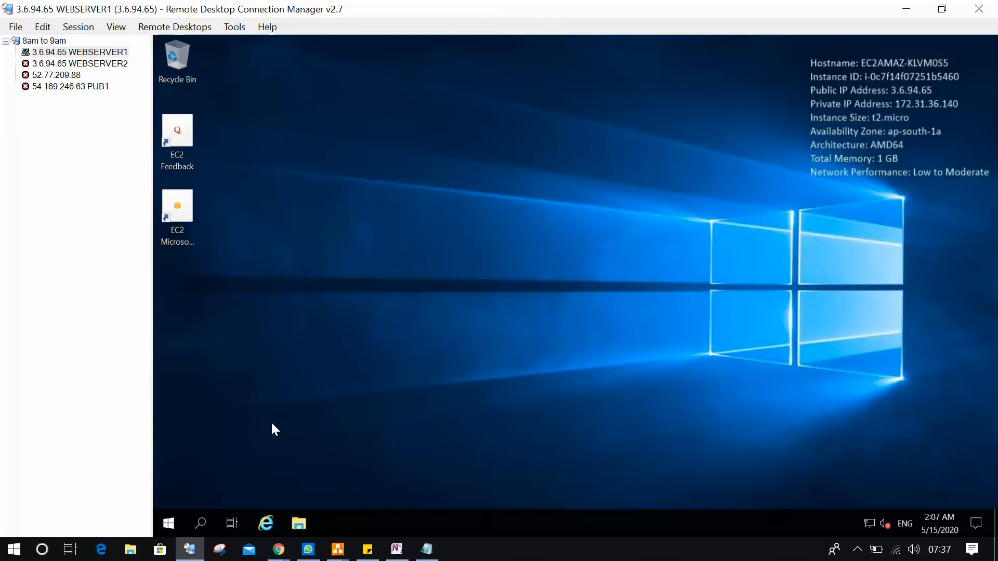
Open Server Manager in the WEBSERVER1 remote session
left_click(172, 522)
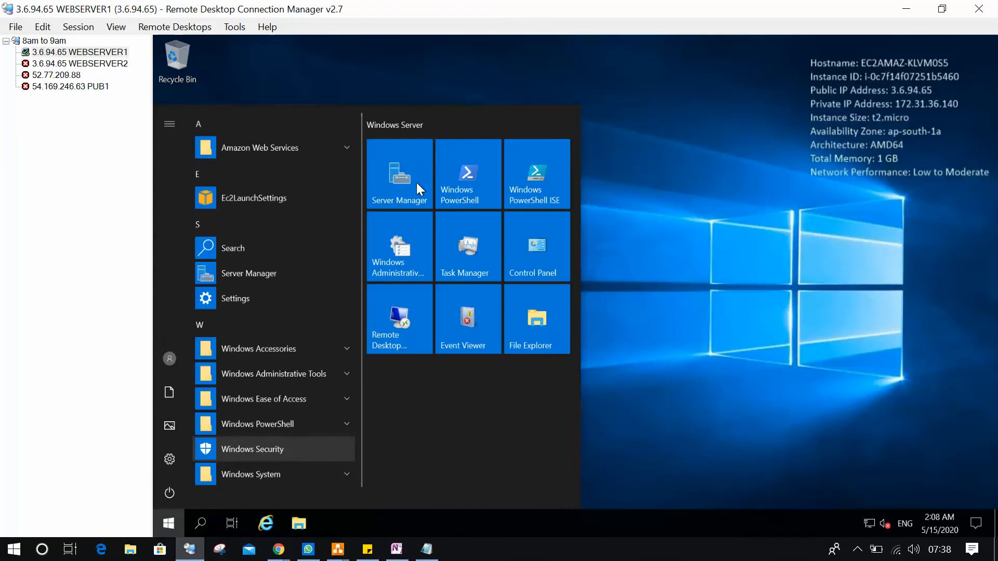
left_click(395, 173)
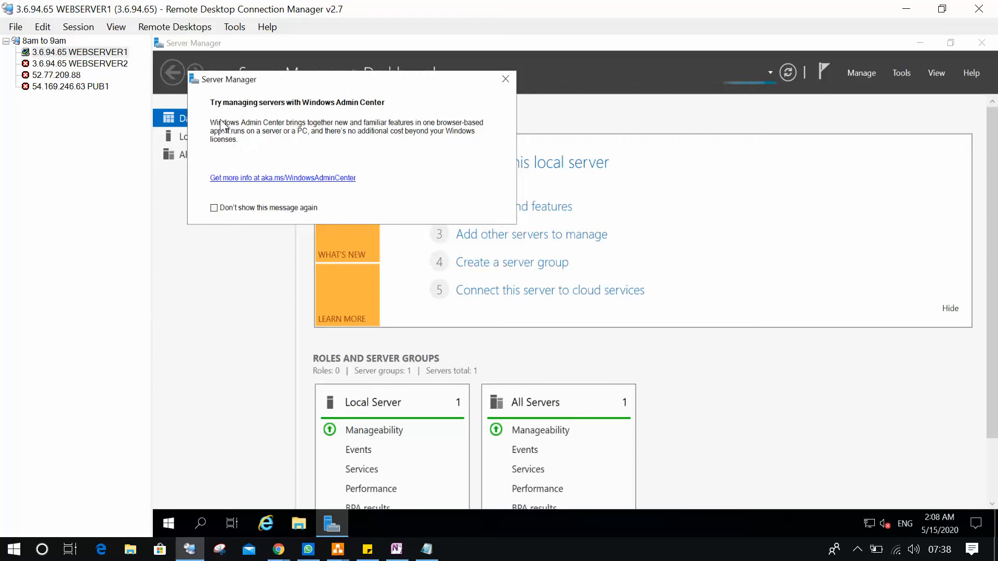
left_click(503, 80)
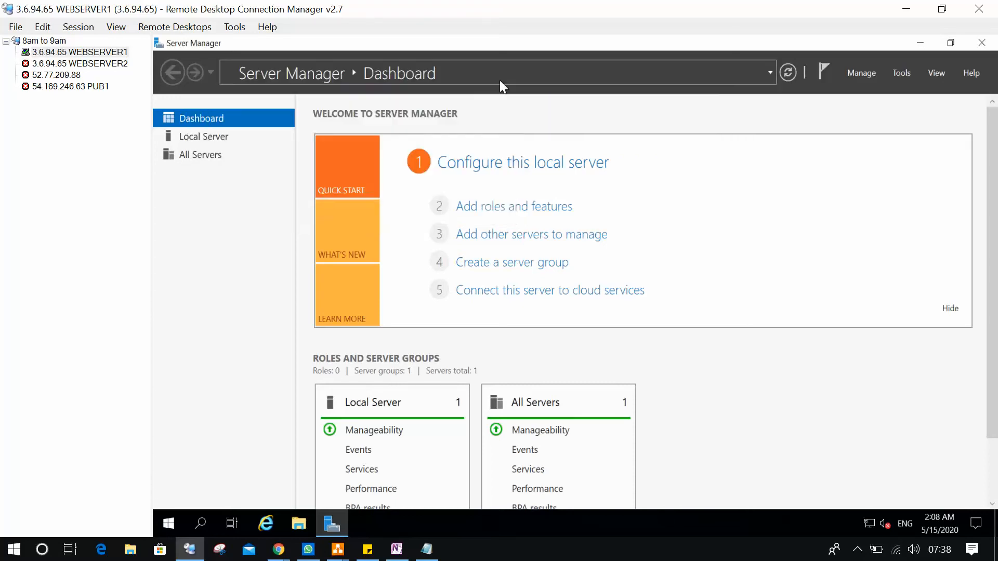
left_click(500, 208)
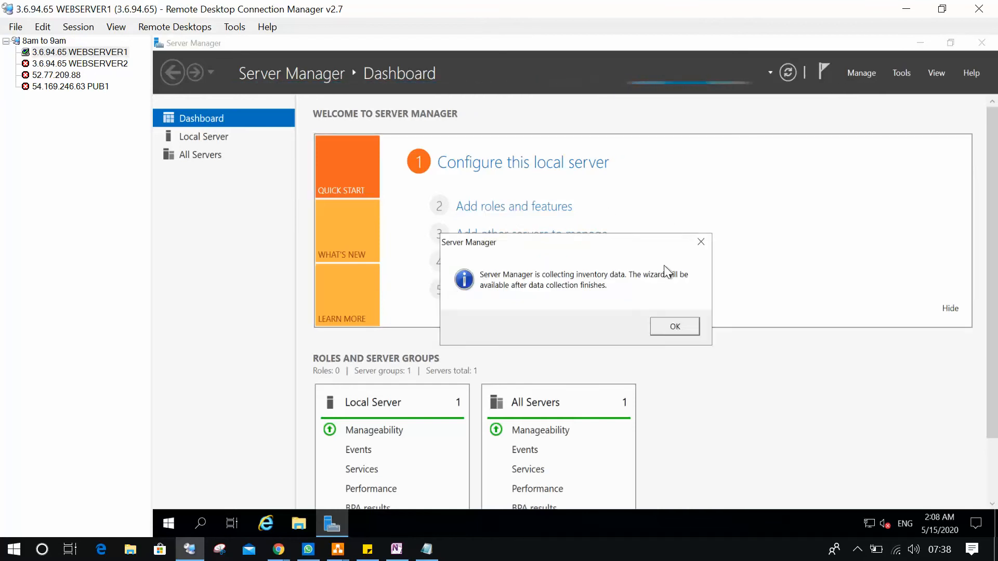
left_click(667, 326)
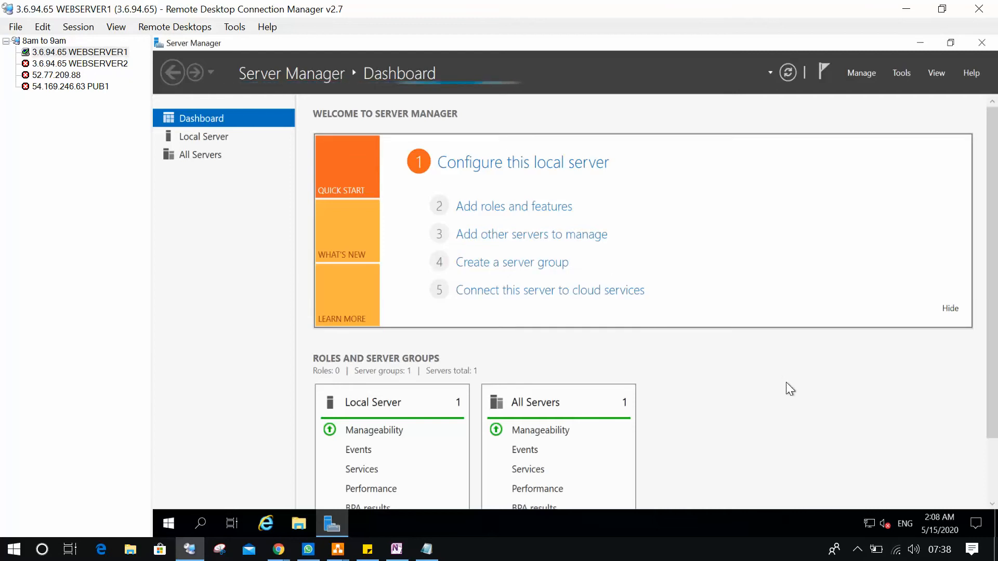
left_click(547, 209)
left_click(689, 326)
left_click(520, 208)
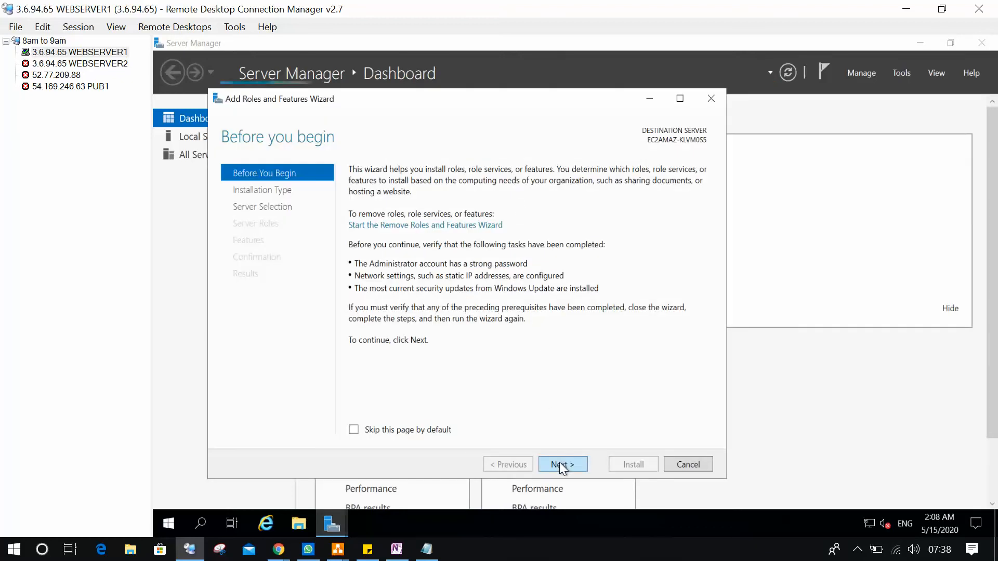
left_click(577, 466)
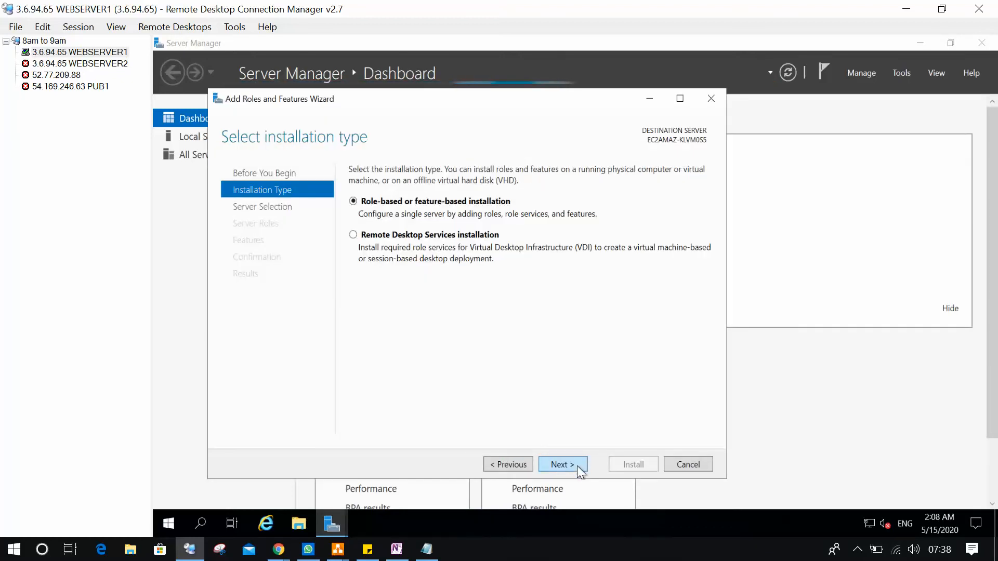
left_click(577, 465)
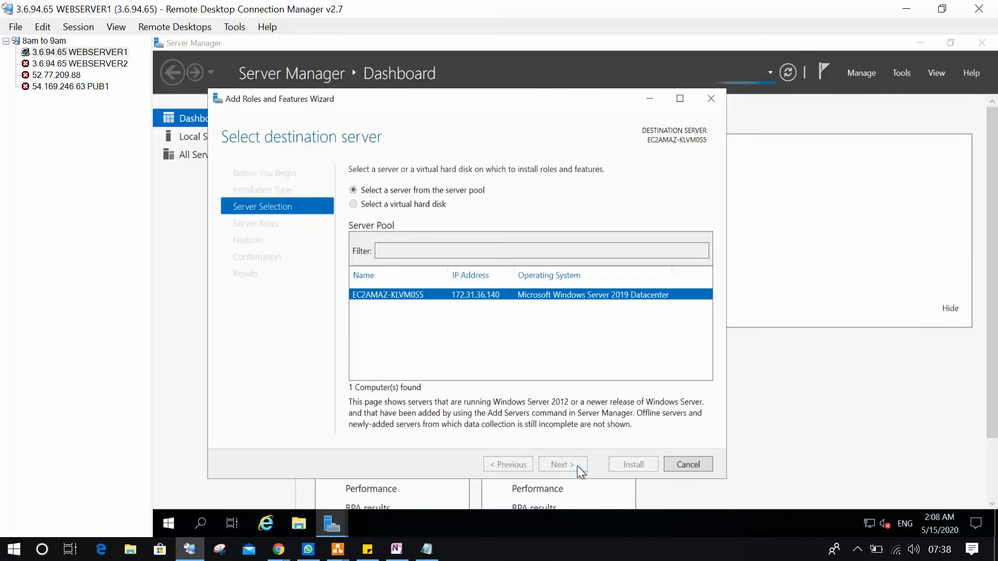
left_click(577, 465)
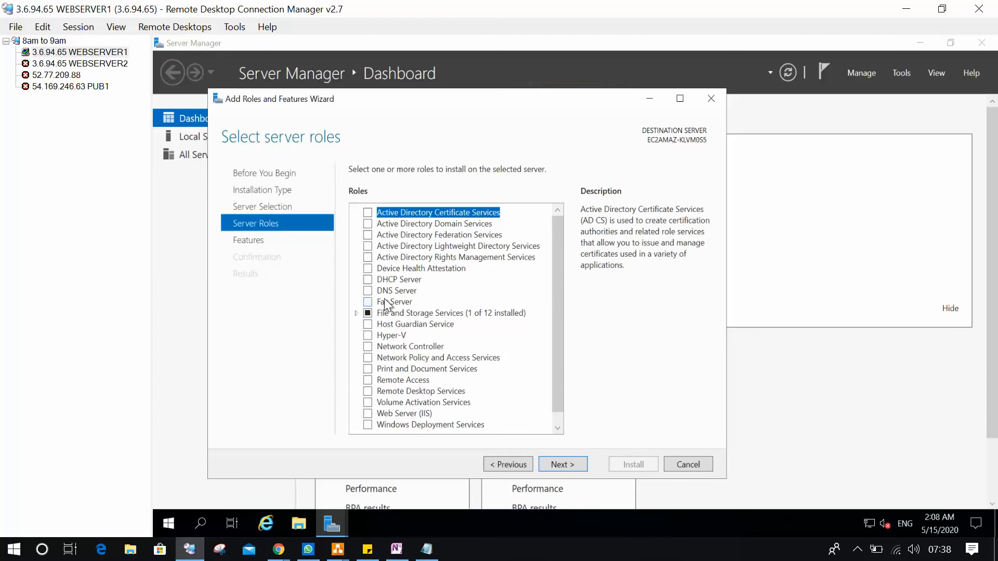
left_click(684, 464)
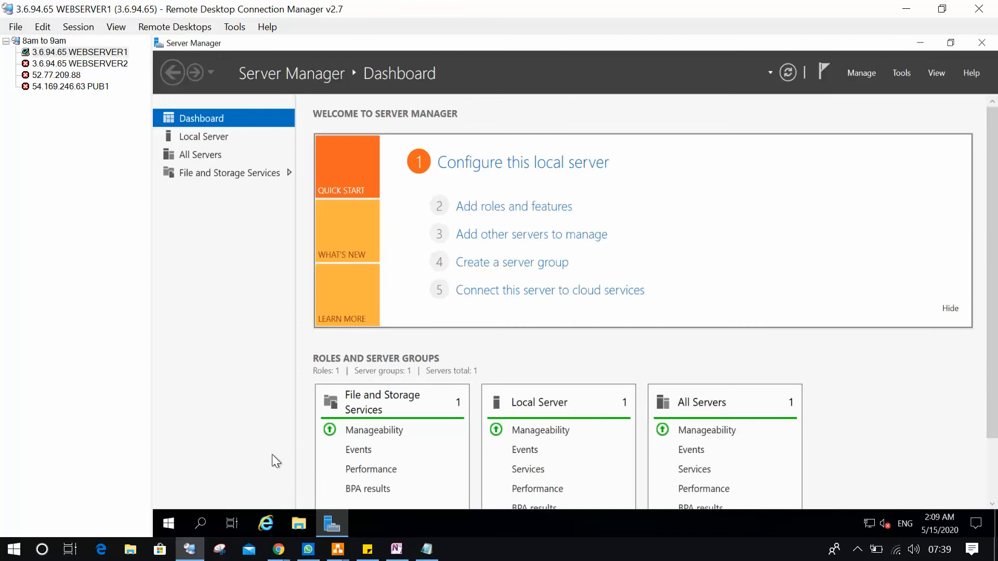
left_click(982, 43)
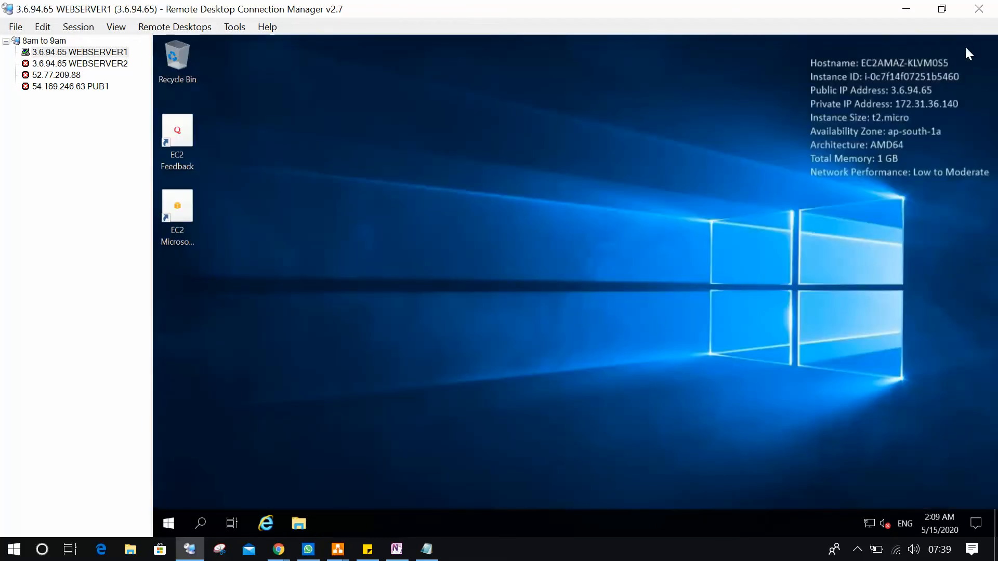
Open the system properties of This PC from File Explorer in the WEBSERVER1 session and maximize the System window
left_click(170, 524)
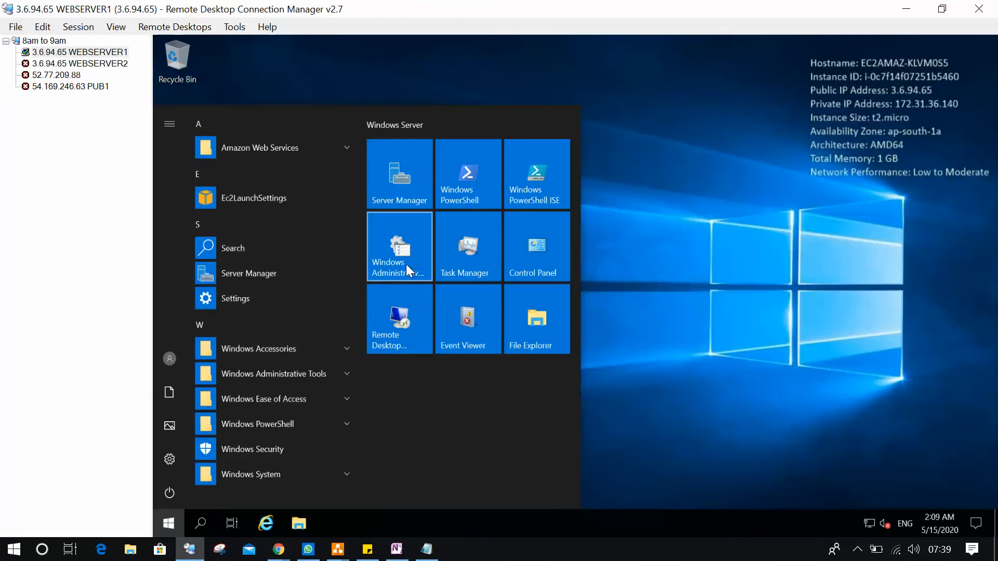
left_click(535, 323)
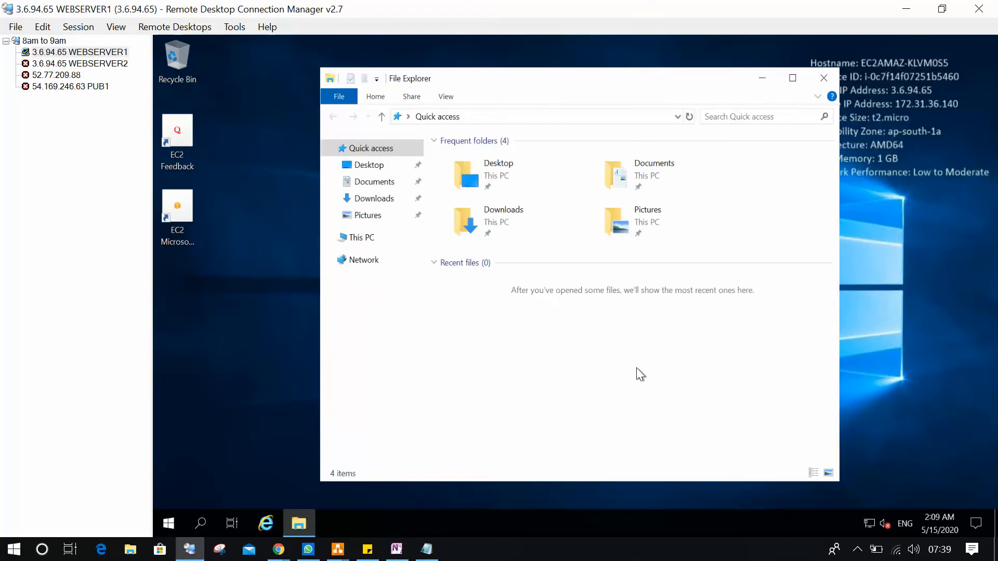
right_click(379, 237)
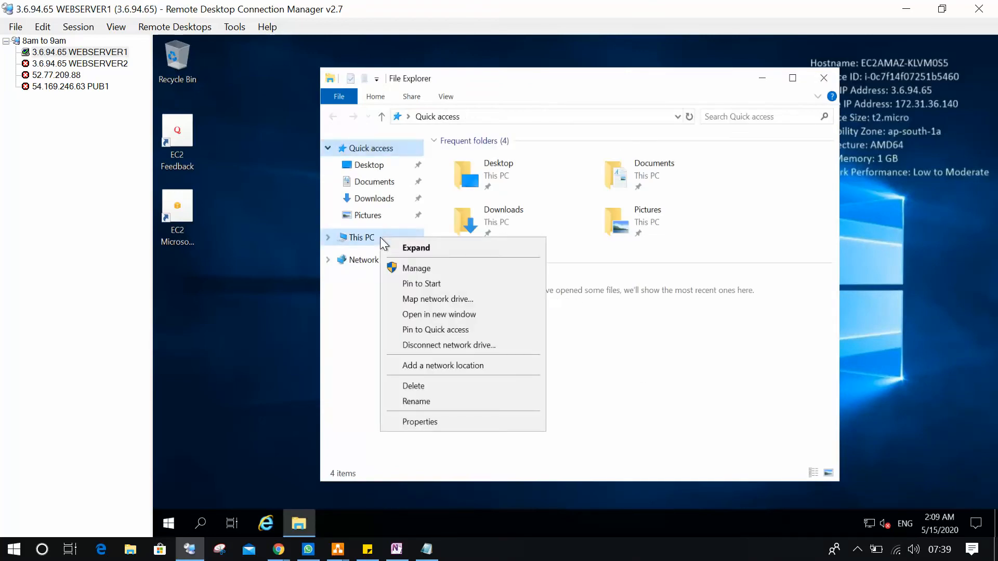
left_click(449, 418)
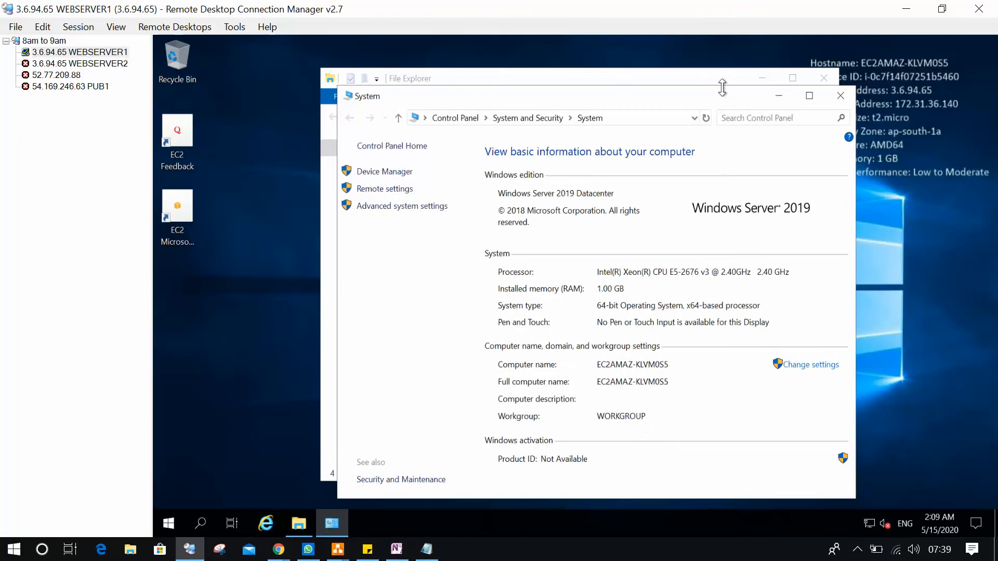
left_click(809, 95)
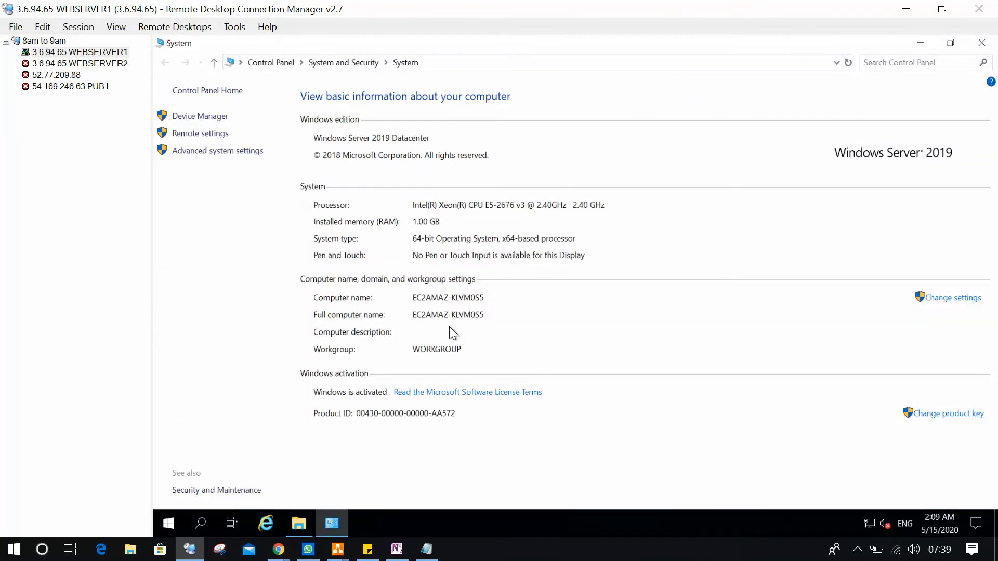
Rename the computer to webserver1, keeping its workgroup, and restart it immediately to apply the change
left_click(963, 303)
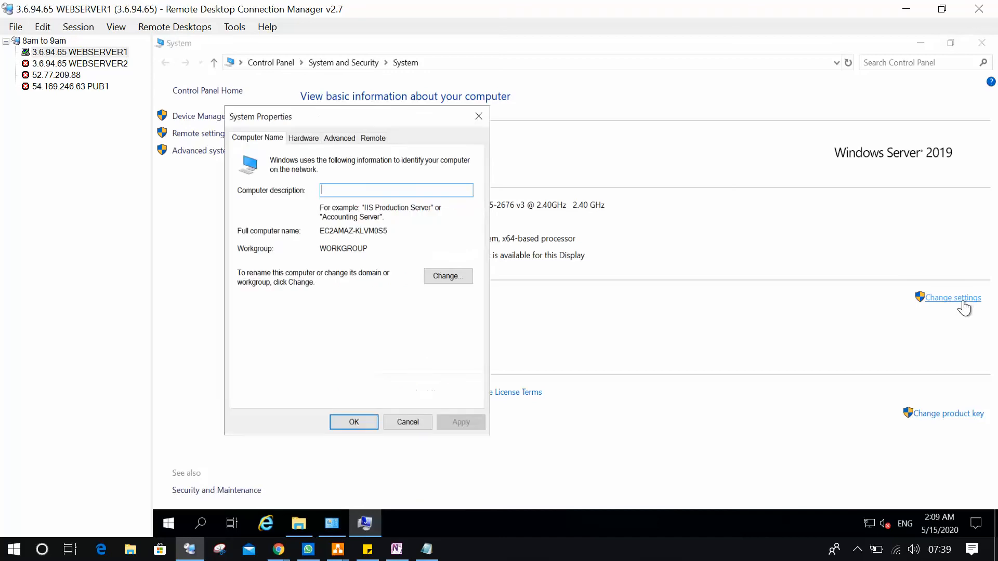
left_click(450, 275)
type("webserver1")
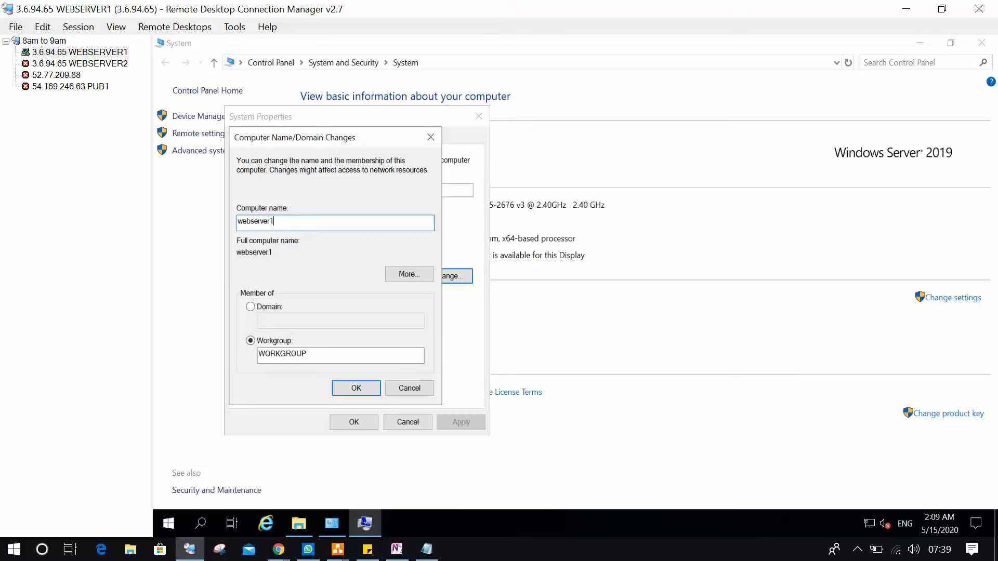
left_click(369, 389)
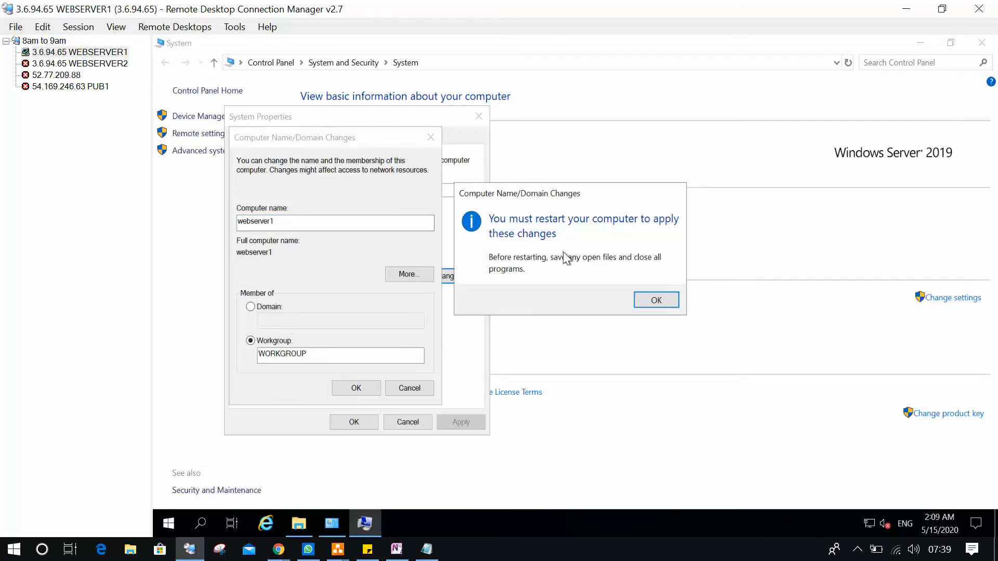
left_click(651, 301)
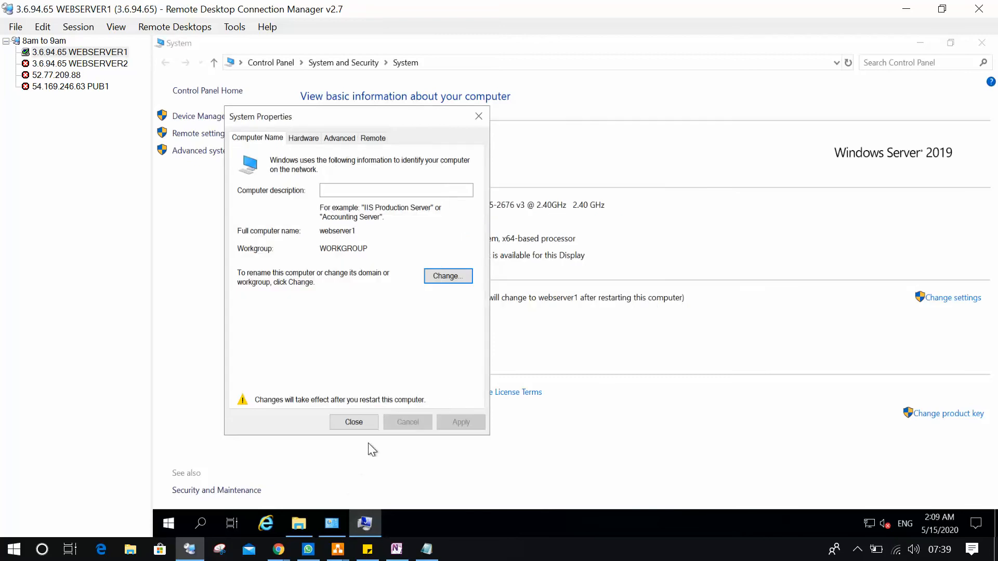
left_click(362, 423)
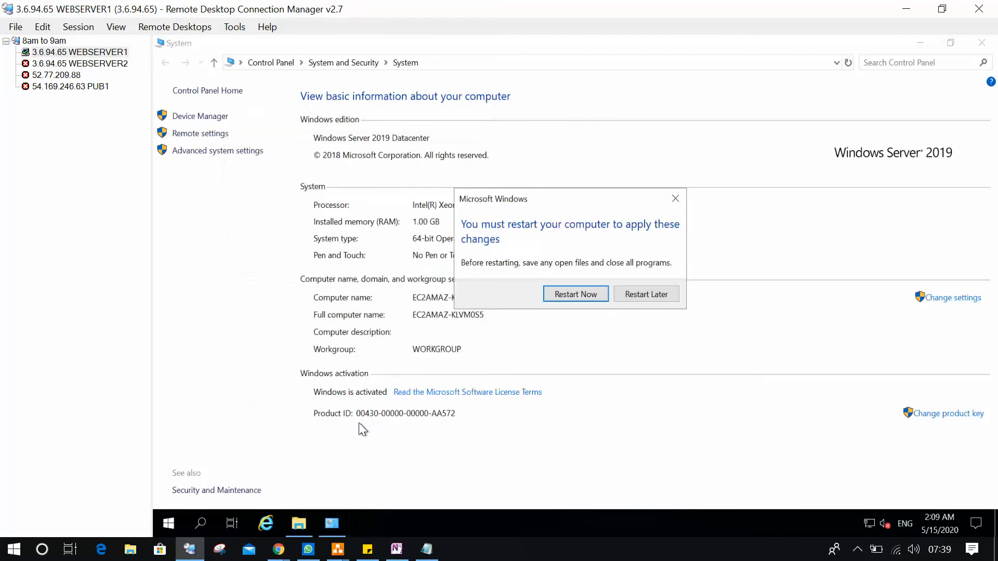
left_click(597, 297)
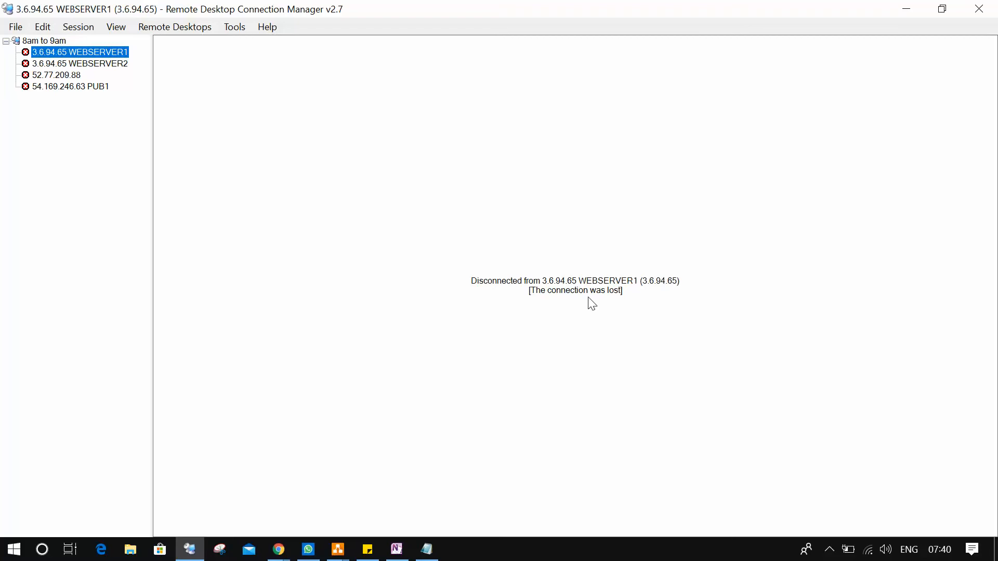
Set up custom logon credentials for reconnecting to WEBSERVER1 with user name \administrator and the copied administrator password
right_click(104, 52)
left_click(177, 78)
left_click(253, 66)
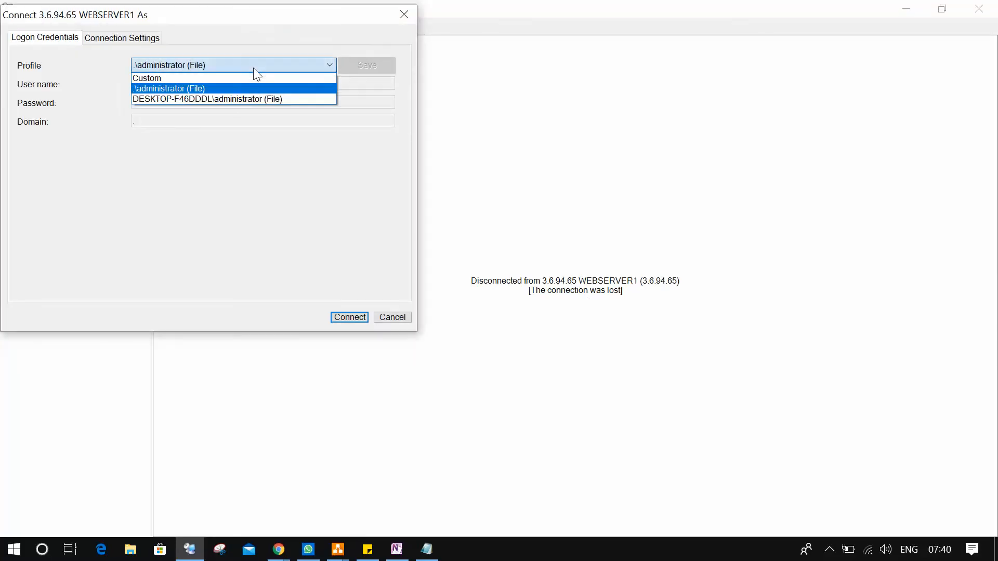
left_click(245, 79)
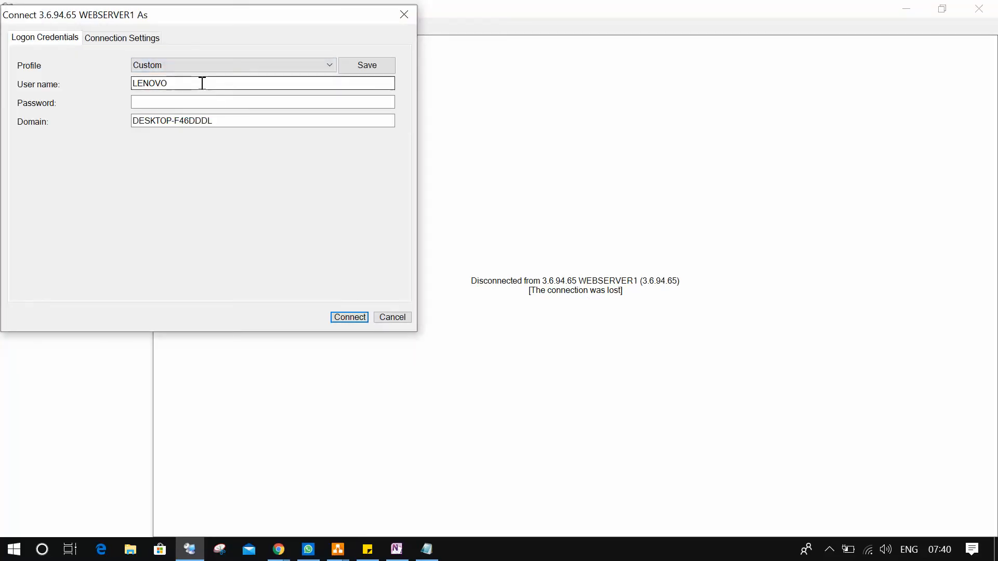
key("Tab")
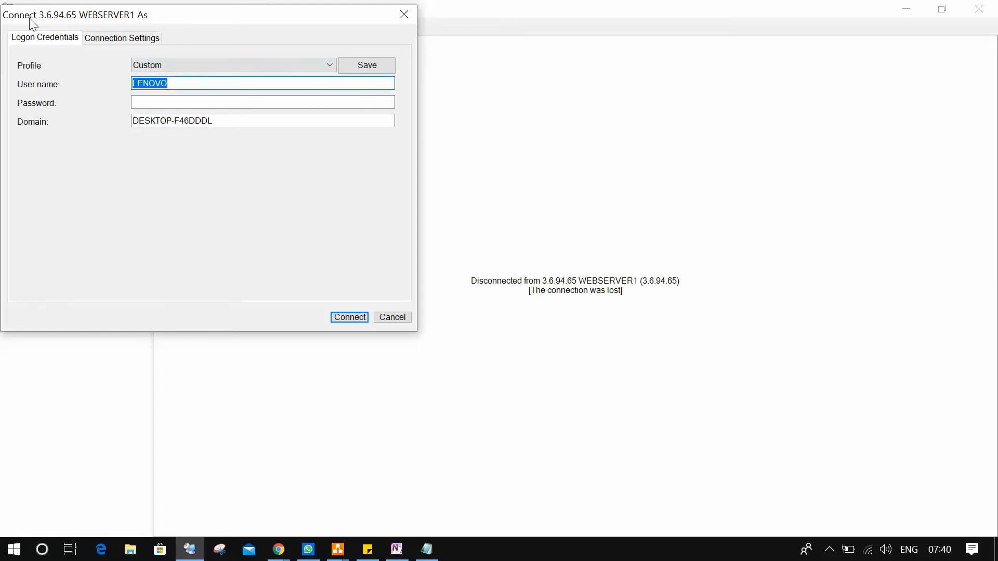
type("\\adminis")
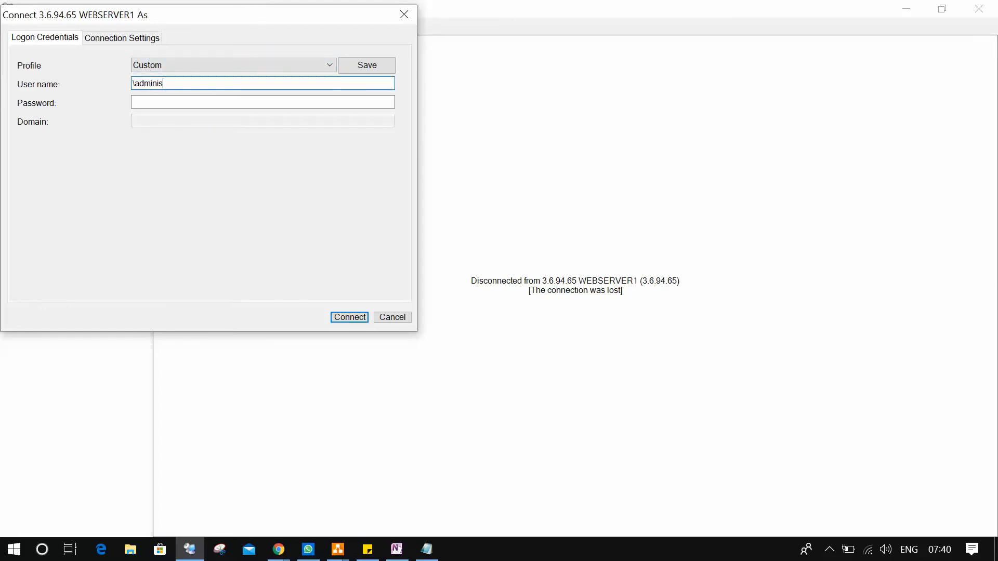
type("trator")
key("Tab")
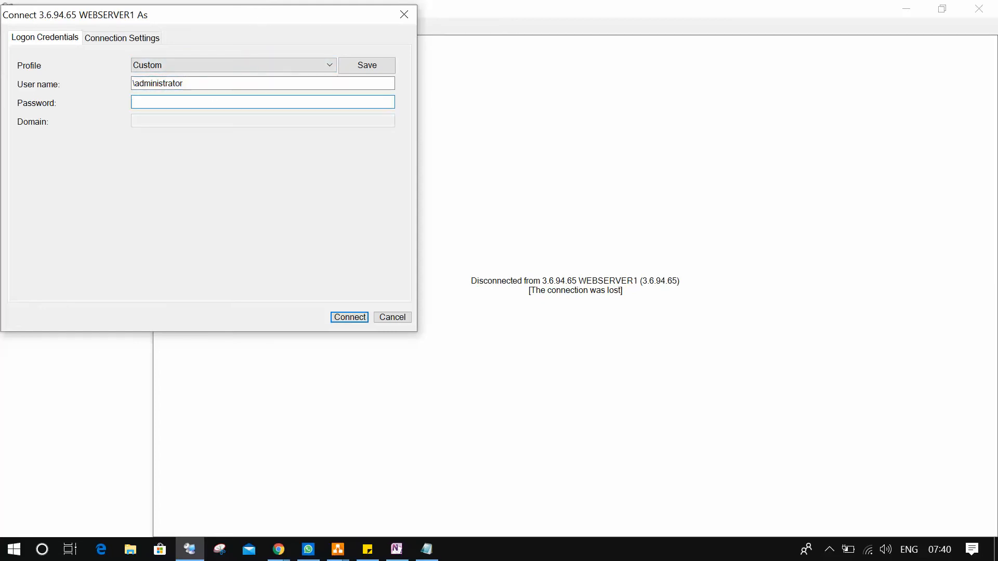
key("ctrl+v")
Save the credentials as profile \administrator in the 8am to 9am file and try to connect to WEBSERVER1 with it
left_click(357, 70)
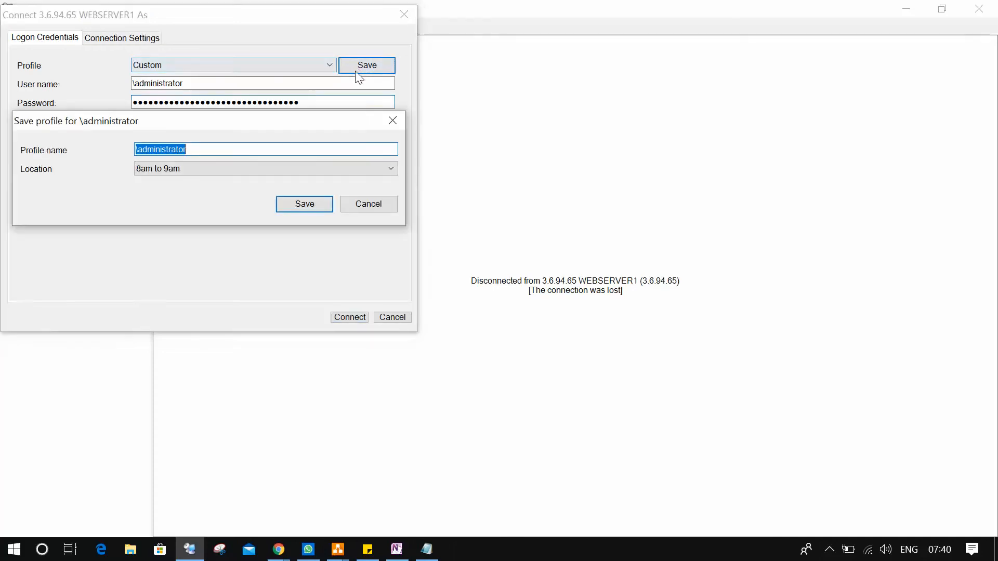
left_click(317, 203)
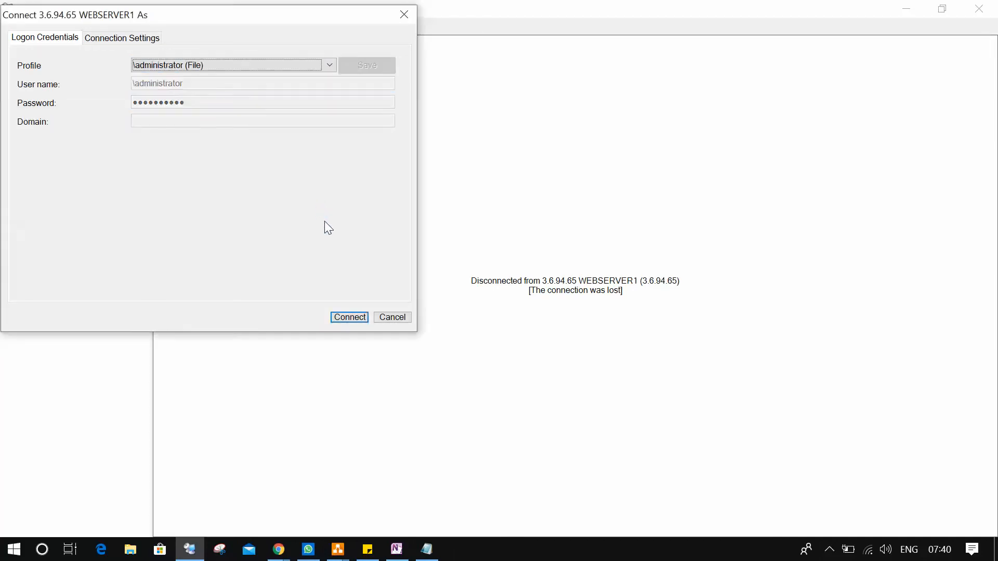
left_click(354, 318)
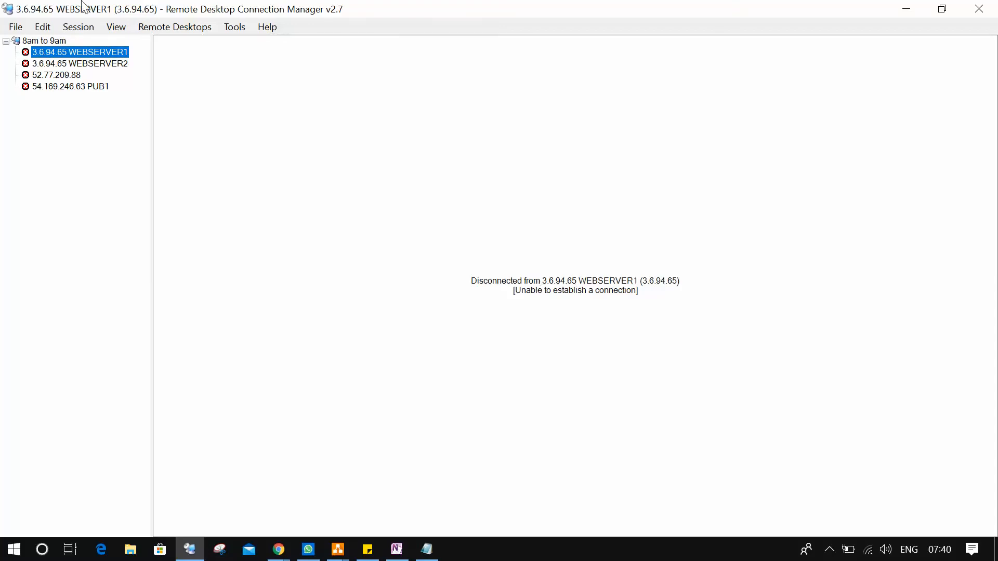
Reconnect to WEBSERVER1 by pasting the administrator password, and accept its certificate without being asked again for this computer
right_click(116, 52)
left_click(188, 73)
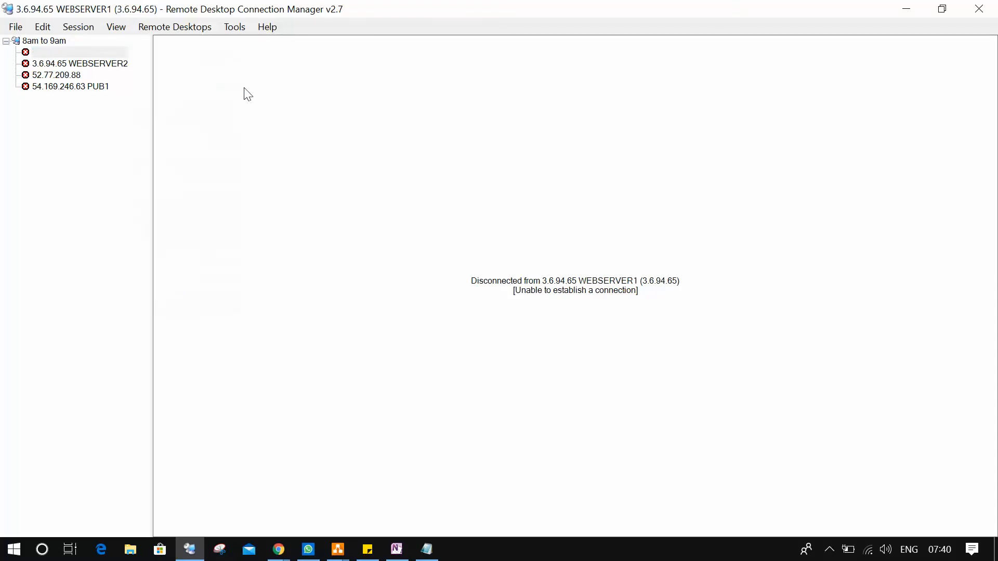
left_click(353, 318)
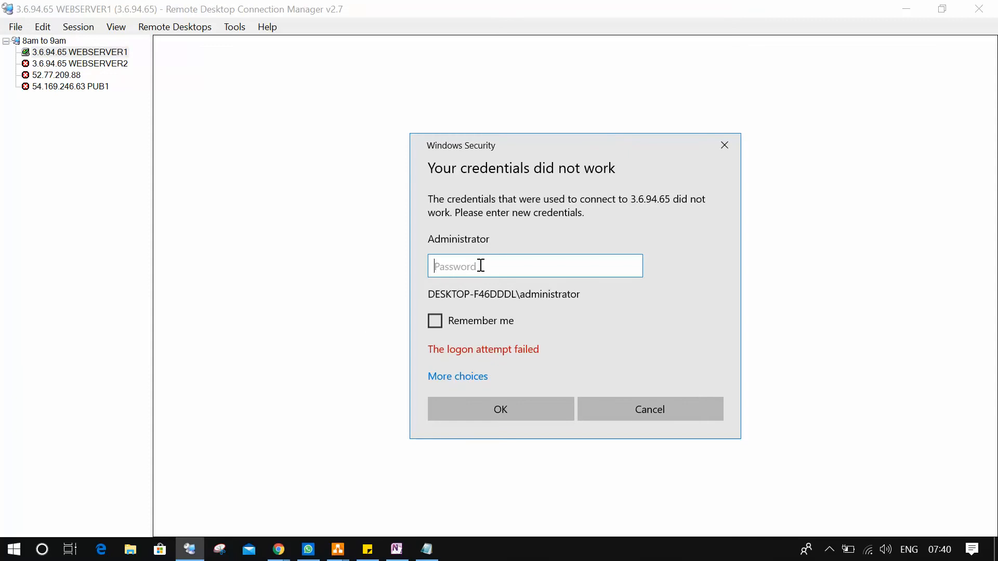
key("ctrl+v")
left_click(548, 401)
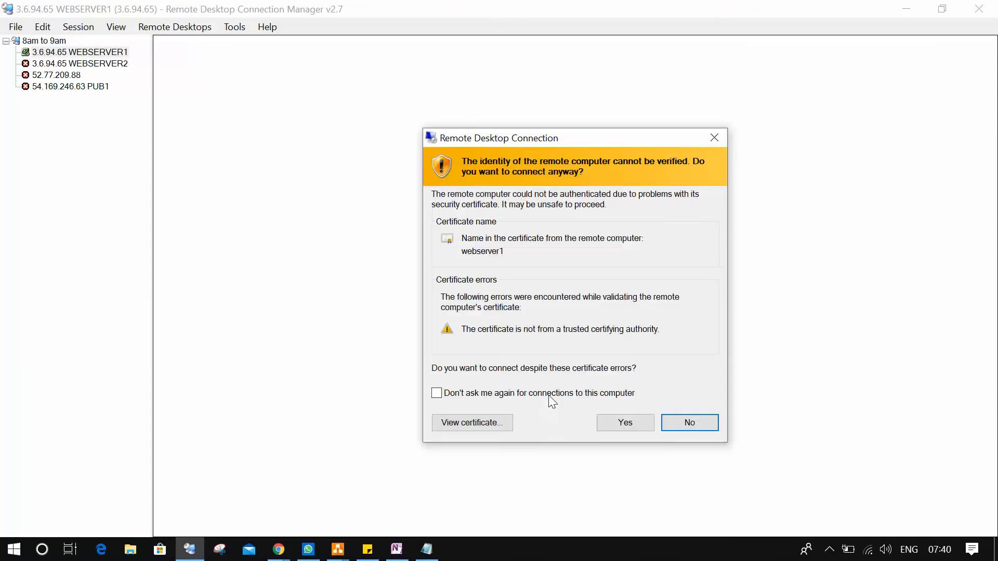
left_click(546, 395)
left_click(624, 424)
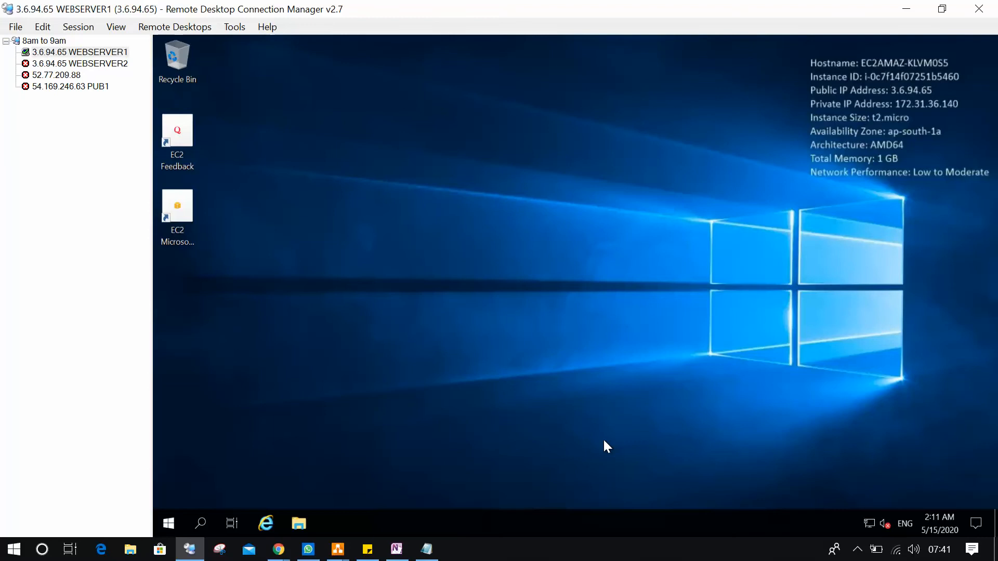
Open the system properties of This PC in the WEBSERVER1 session to check the computer name
left_click(174, 522)
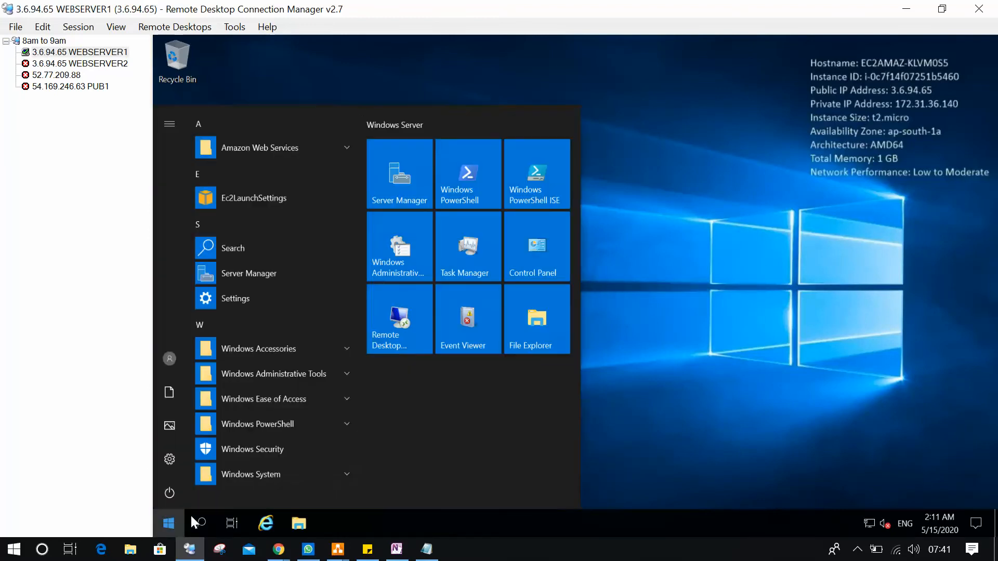
left_click(520, 318)
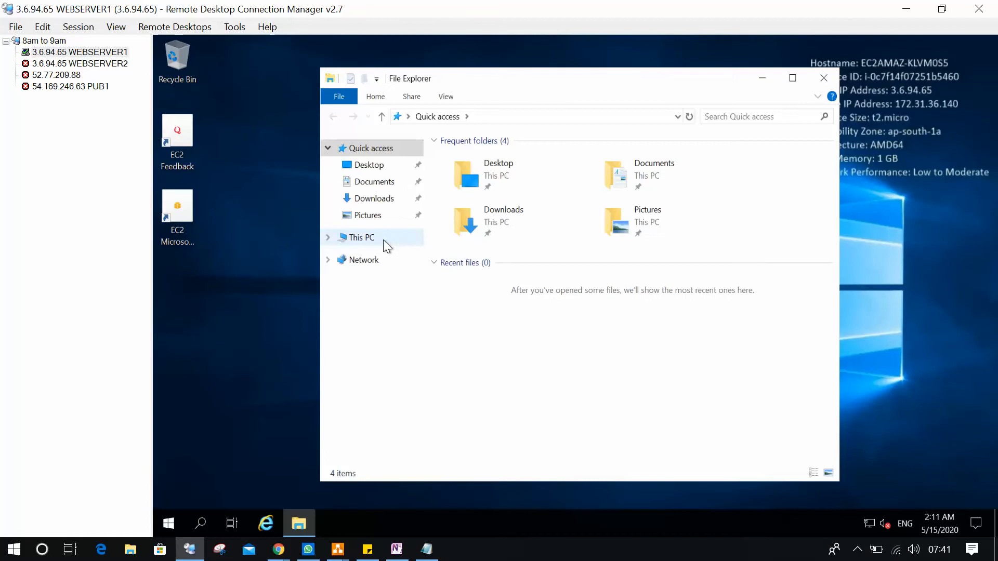
right_click(382, 238)
left_click(488, 422)
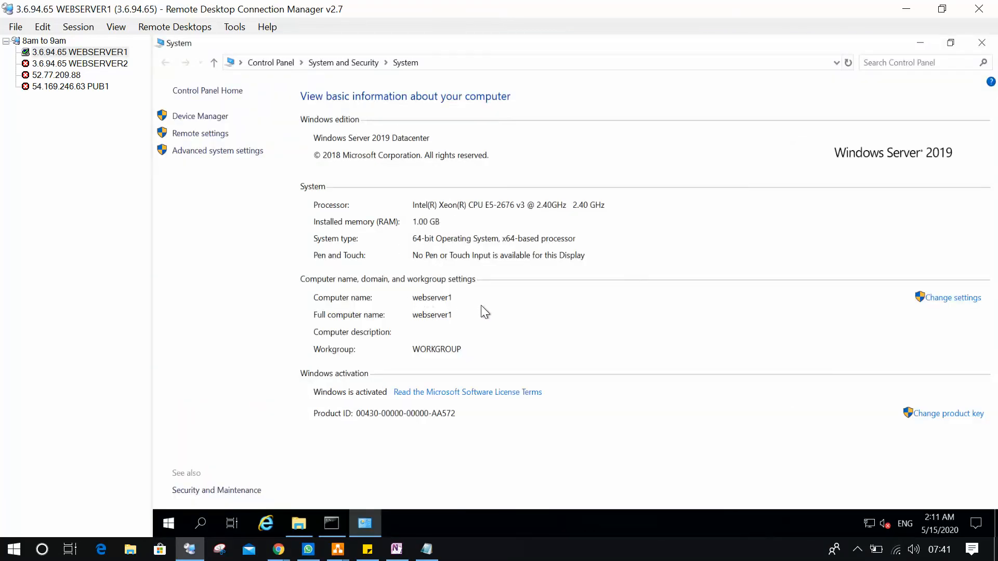
Close the System and File Explorer windows in the WEBSERVER1 session and refresh its desktop
left_click(982, 44)
left_click_drag(703, 86, 589, 95)
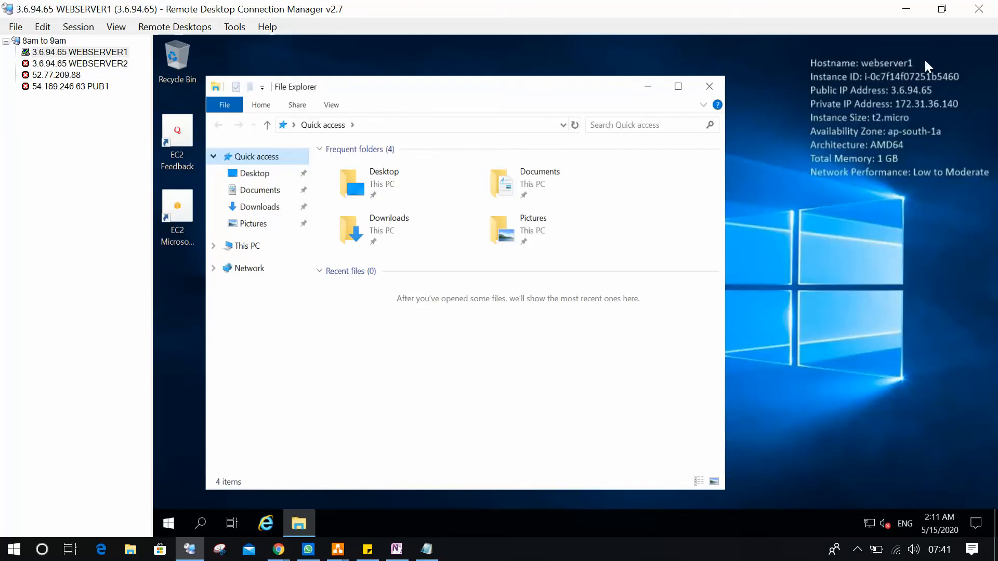
left_click(712, 89)
right_click(660, 176)
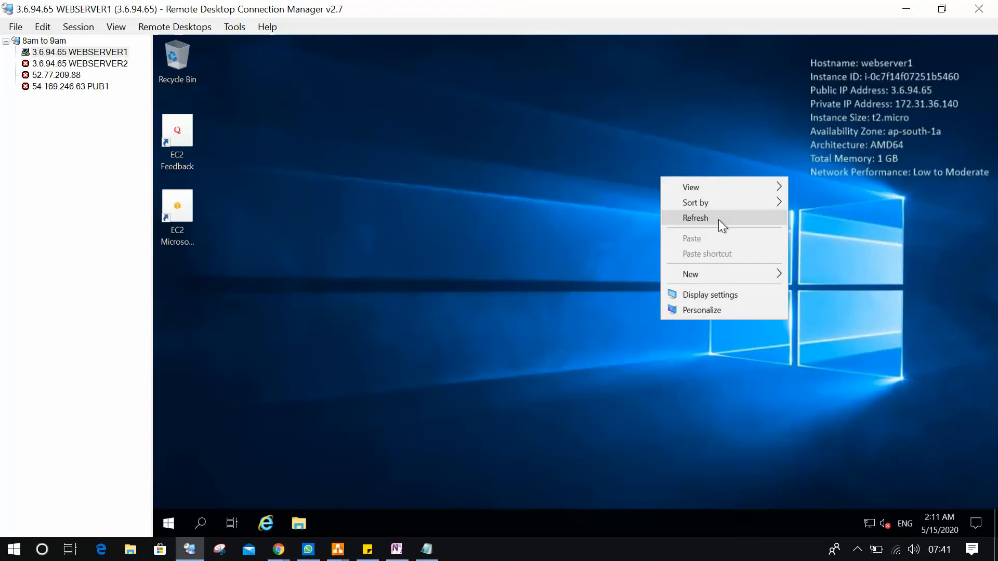
right_click(570, 190)
left_click(634, 229)
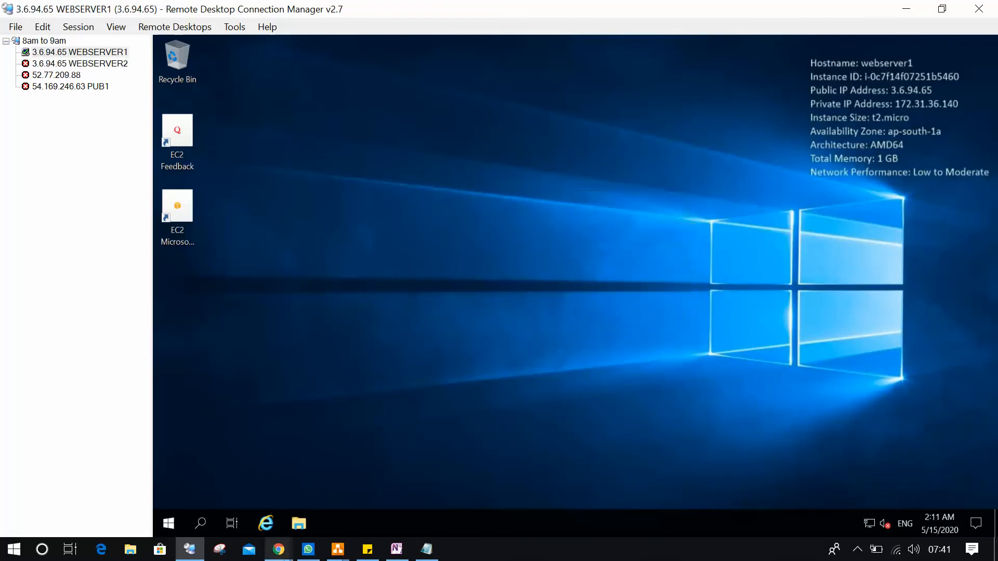
Open Server Manager on WEBSERVER1, dismiss its notices, and start the Add Roles and Features wizard
left_click(170, 523)
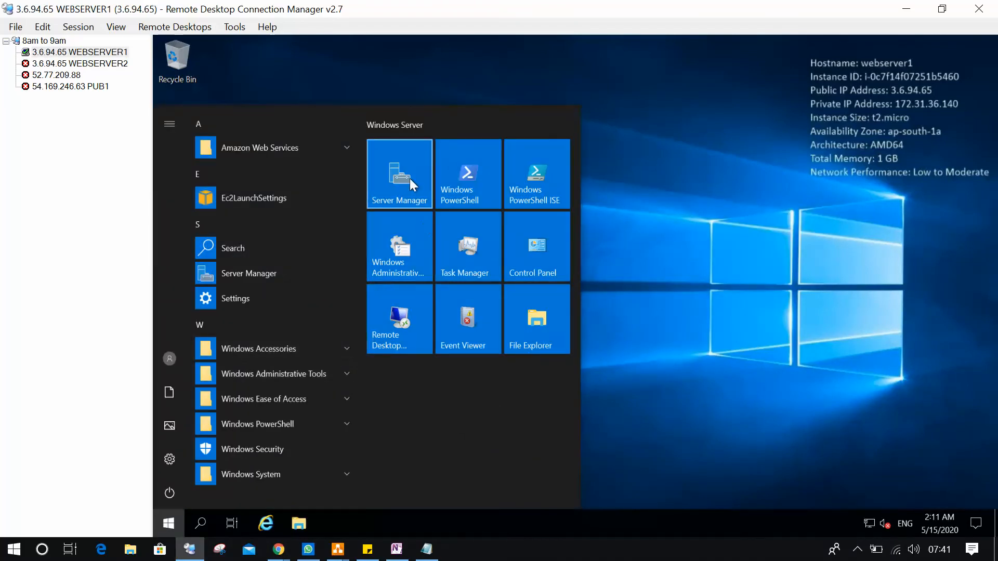
left_click(411, 178)
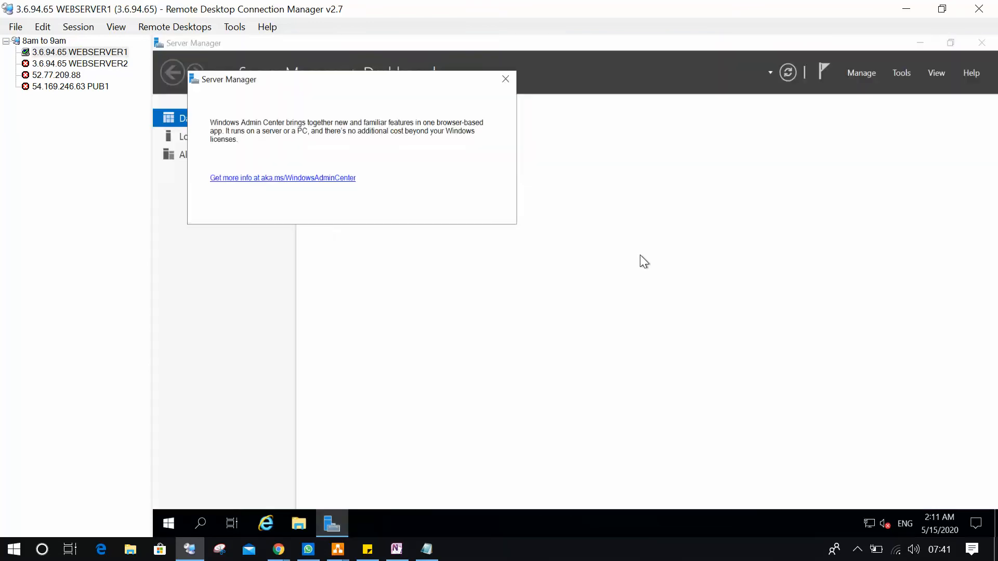
left_click(507, 80)
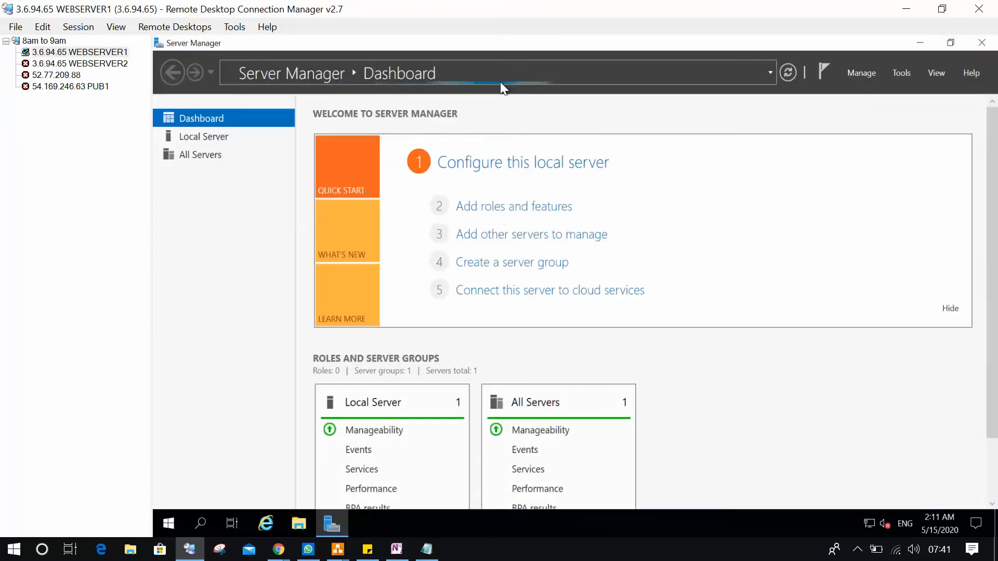
left_click(522, 207)
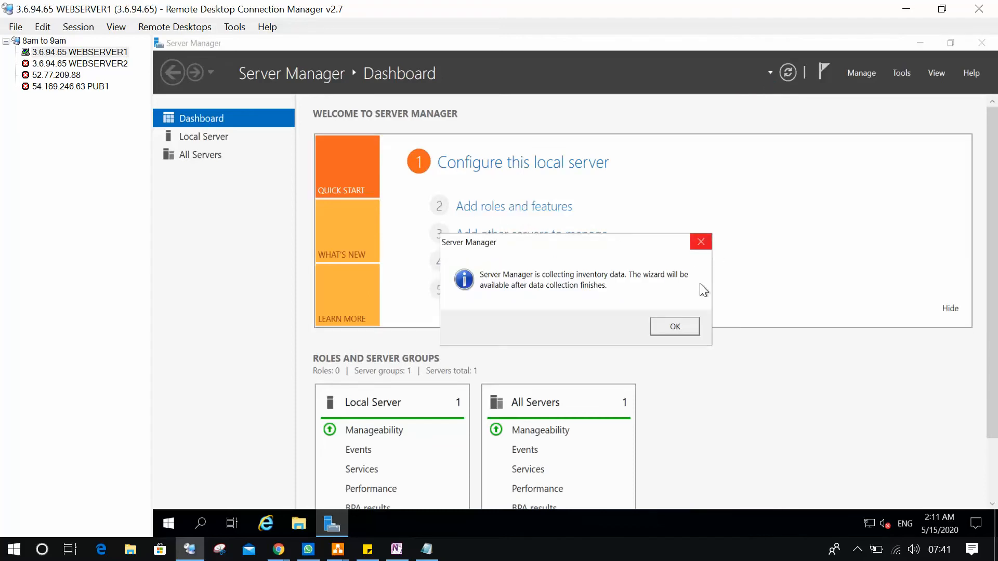
left_click(674, 327)
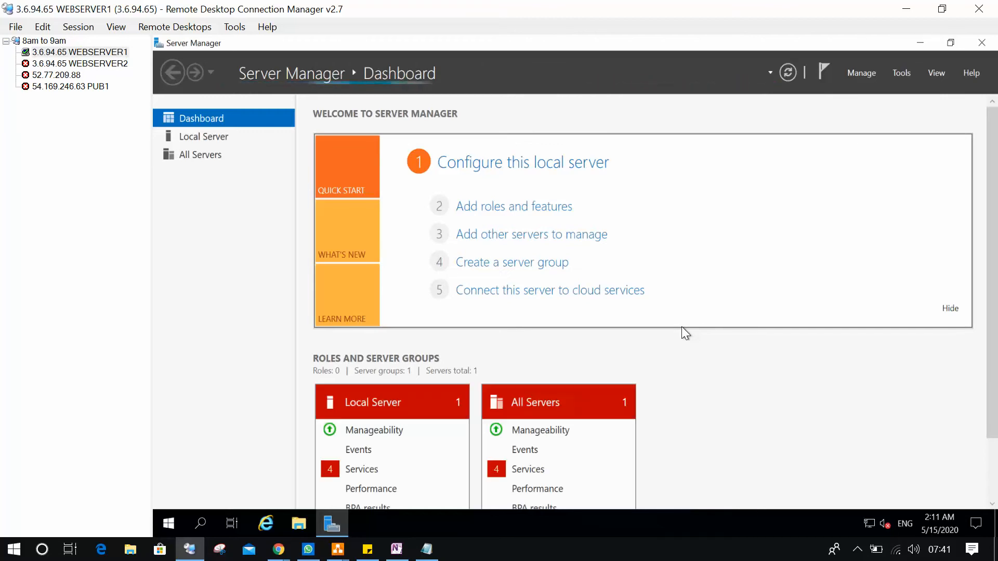
left_click(519, 207)
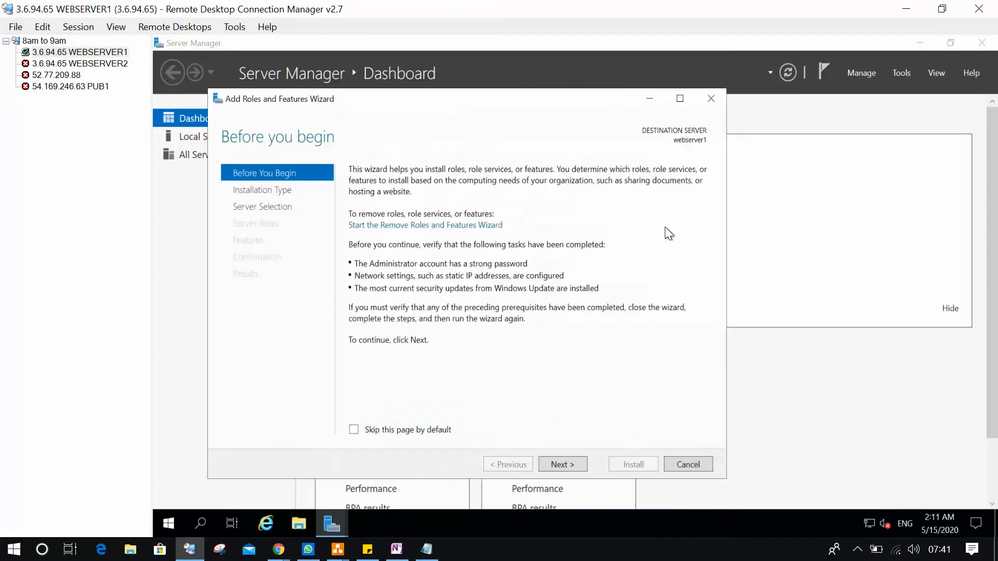
Choose a role-based installation on webserver1 and select the Web Server (IIS) role with its required management tools
left_click(556, 463)
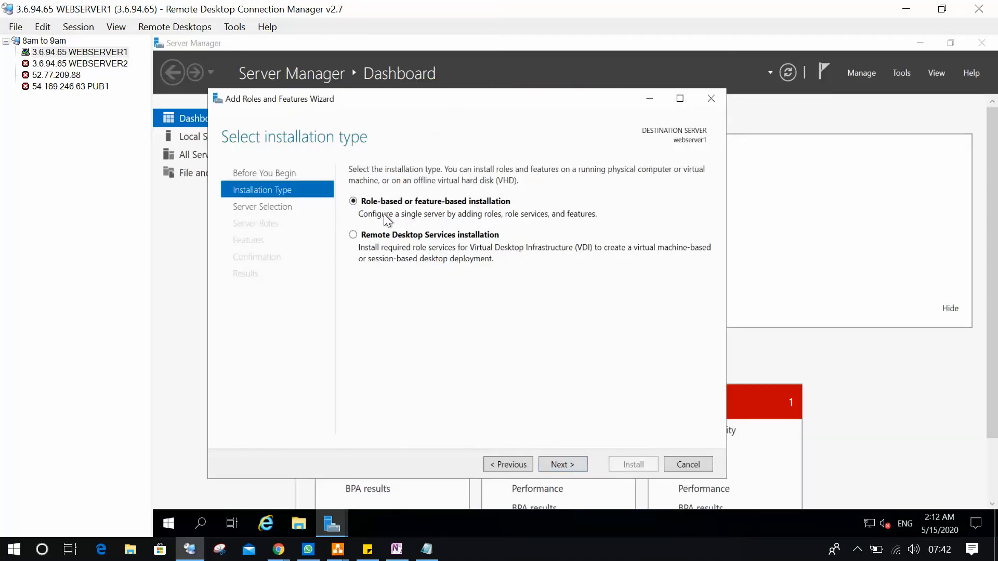
left_click(570, 462)
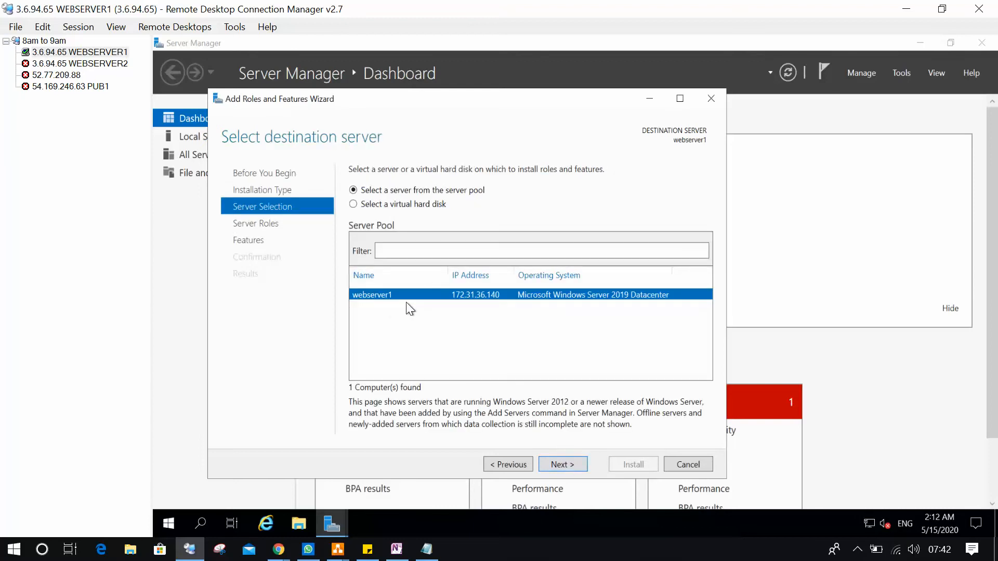
left_click(563, 465)
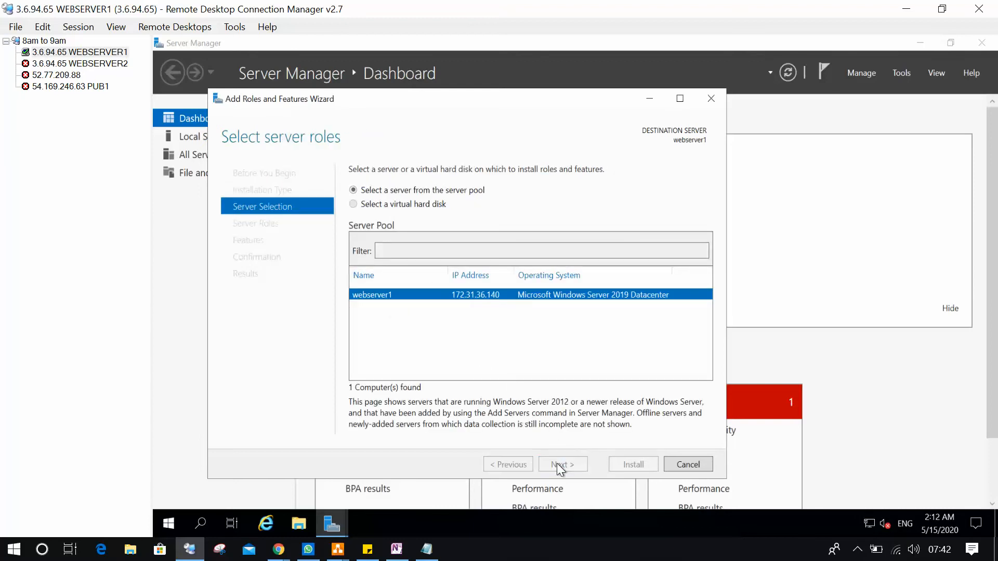
scroll(425, 287, "down", 1)
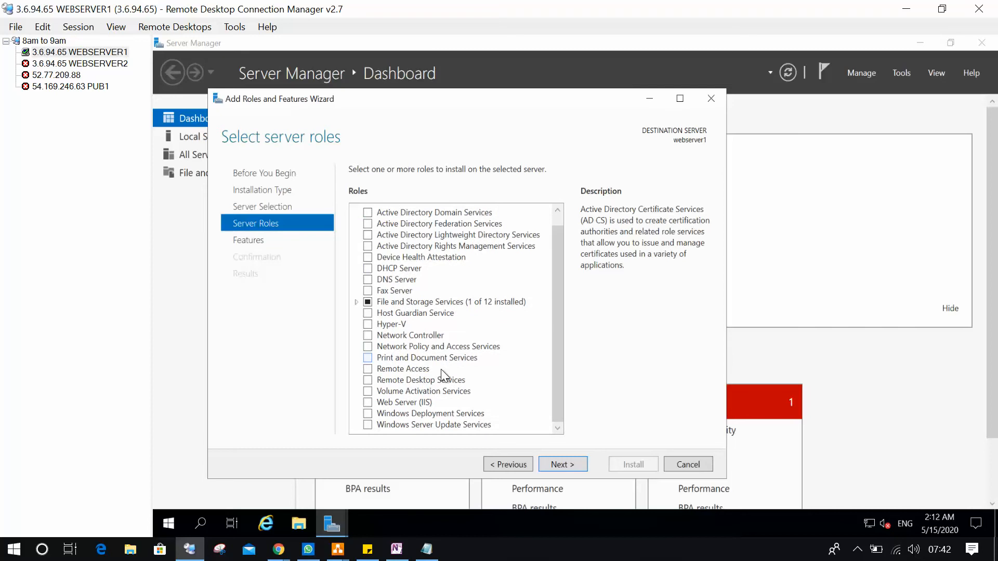
left_click(369, 403)
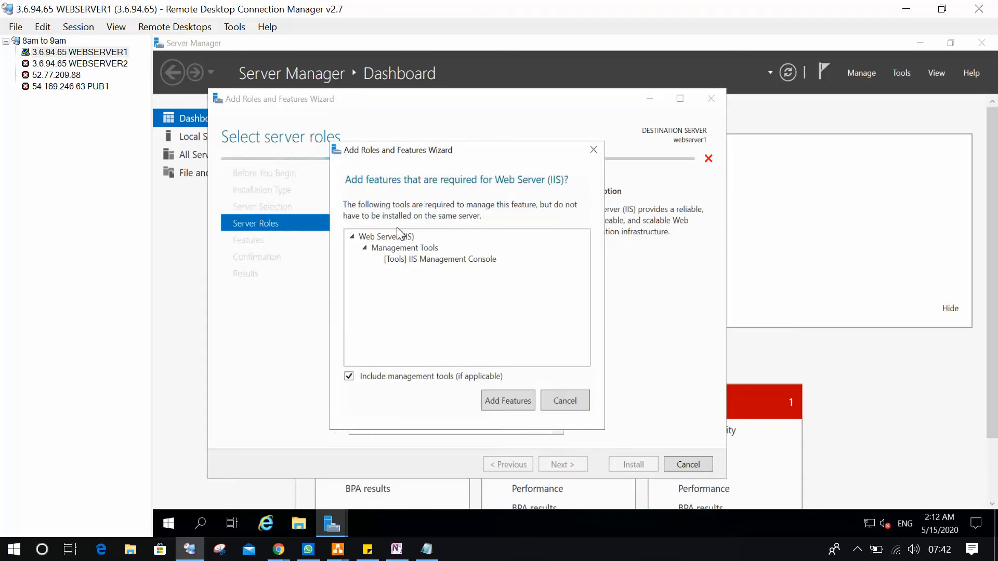
left_click(516, 407)
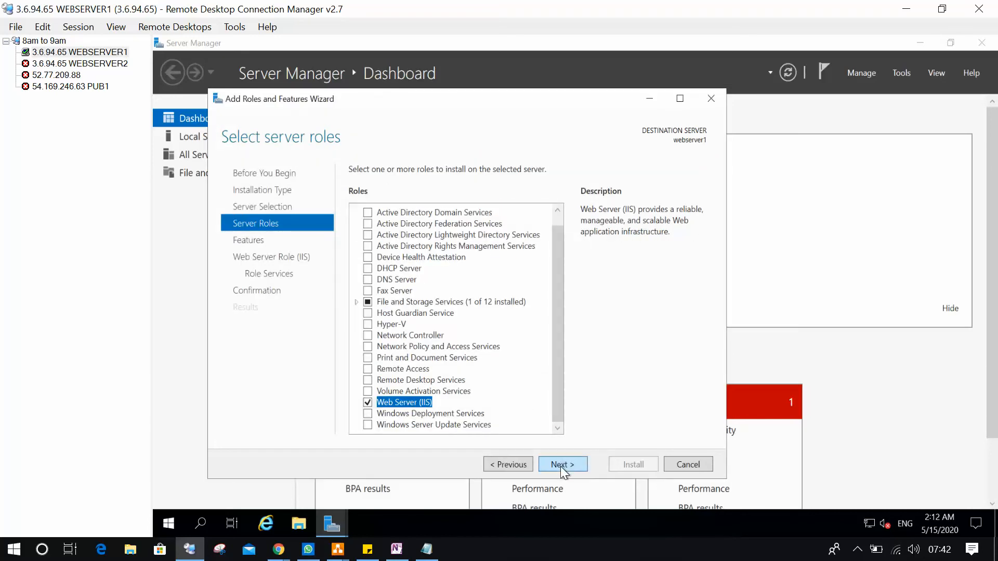
Accept the default features and role services, install the Web Server (IIS) role, and close the wizard once installation finishes
left_click(560, 464)
left_click(560, 465)
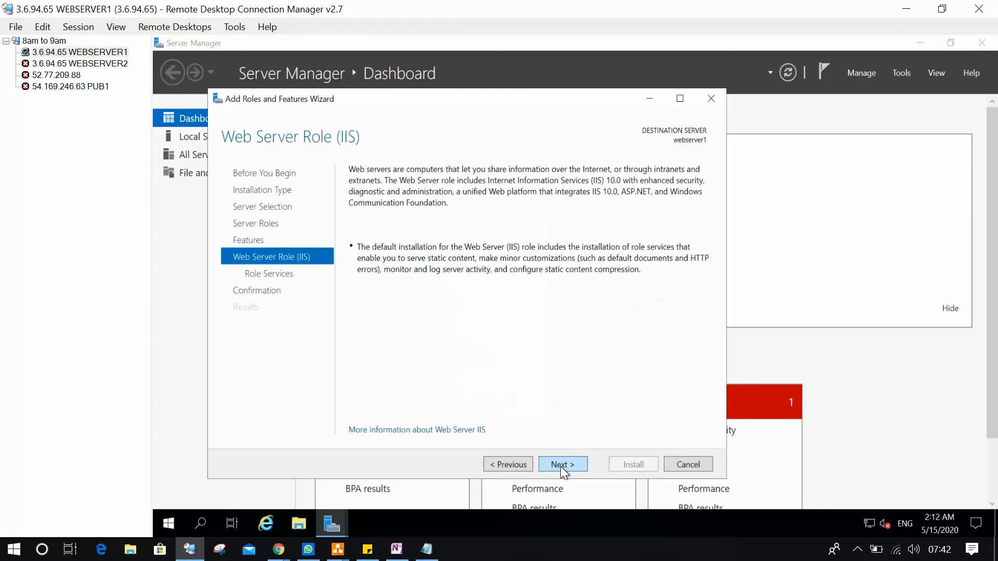
left_click(560, 465)
left_click(561, 464)
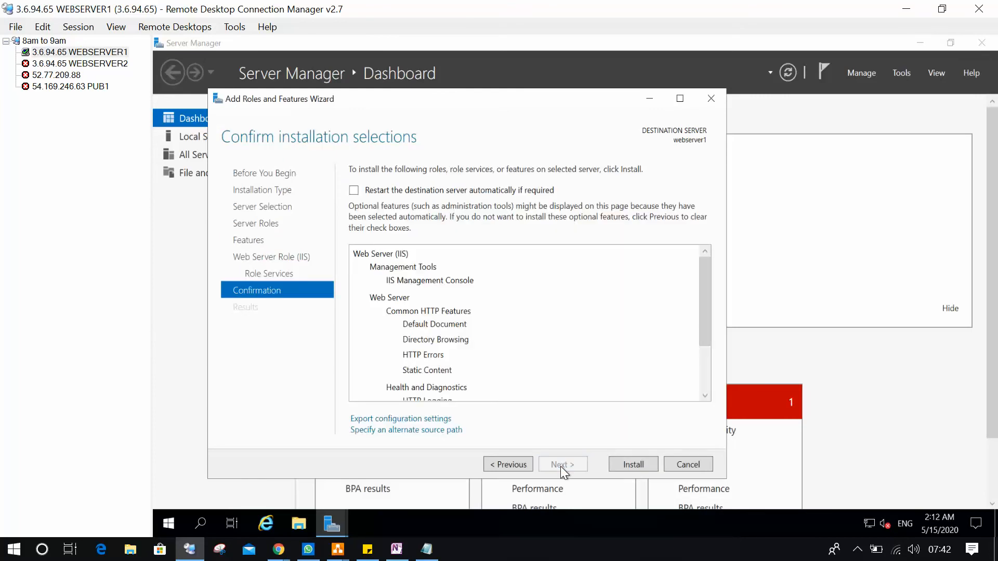
left_click(629, 461)
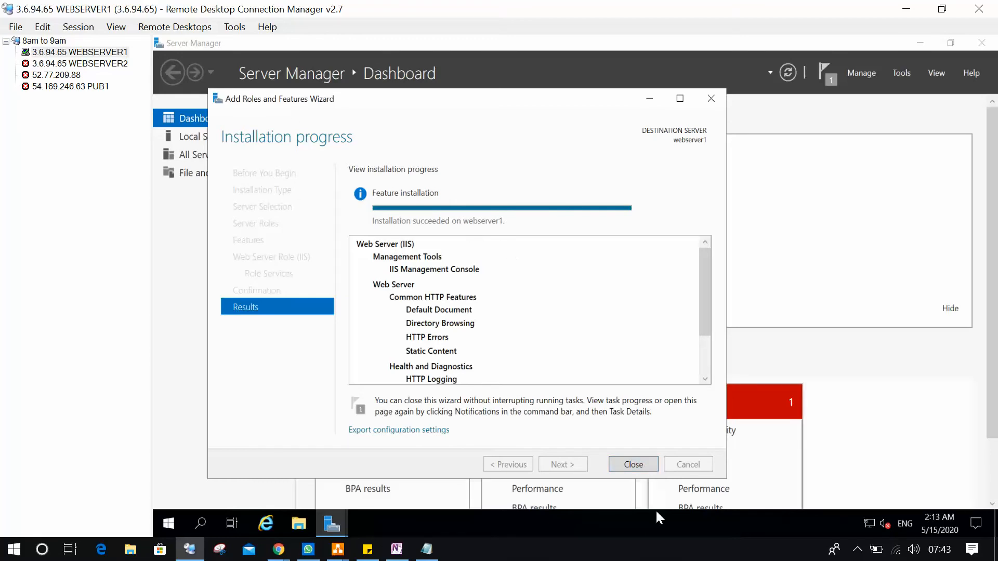
left_click(644, 462)
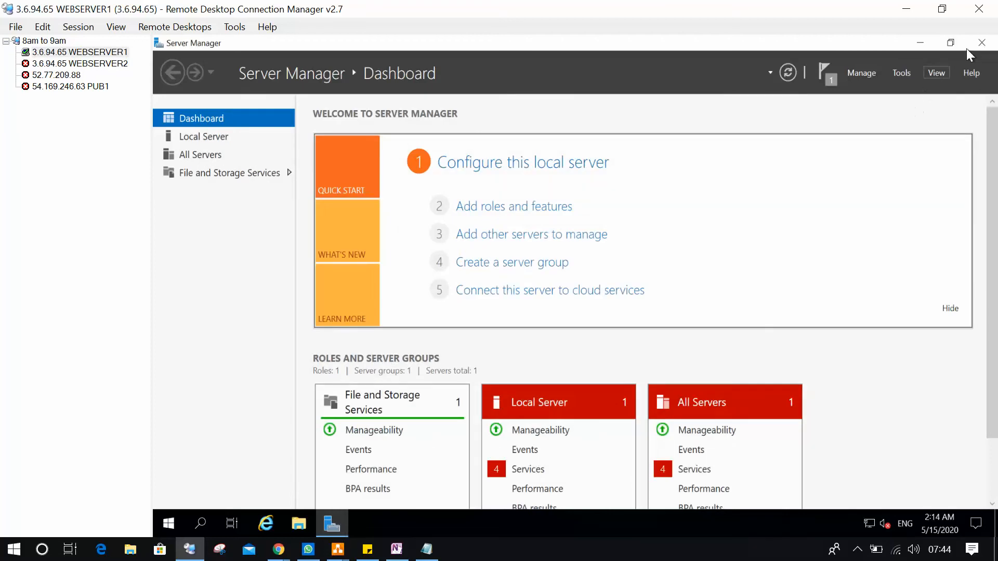
Minimize Server Manager and refresh the WEBSERVER1 desktop
left_click(928, 41)
right_click(572, 151)
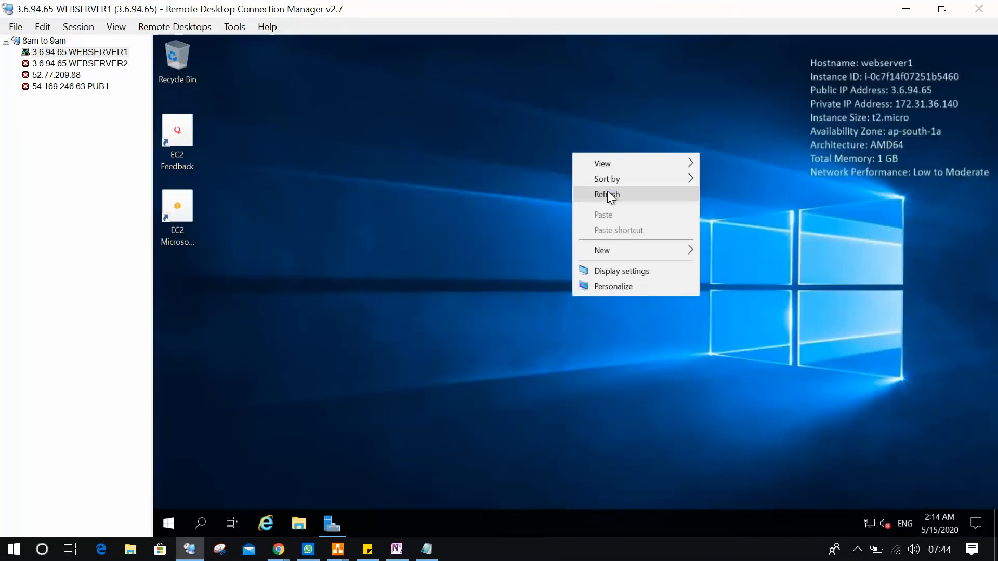
left_click(610, 192)
right_click(546, 160)
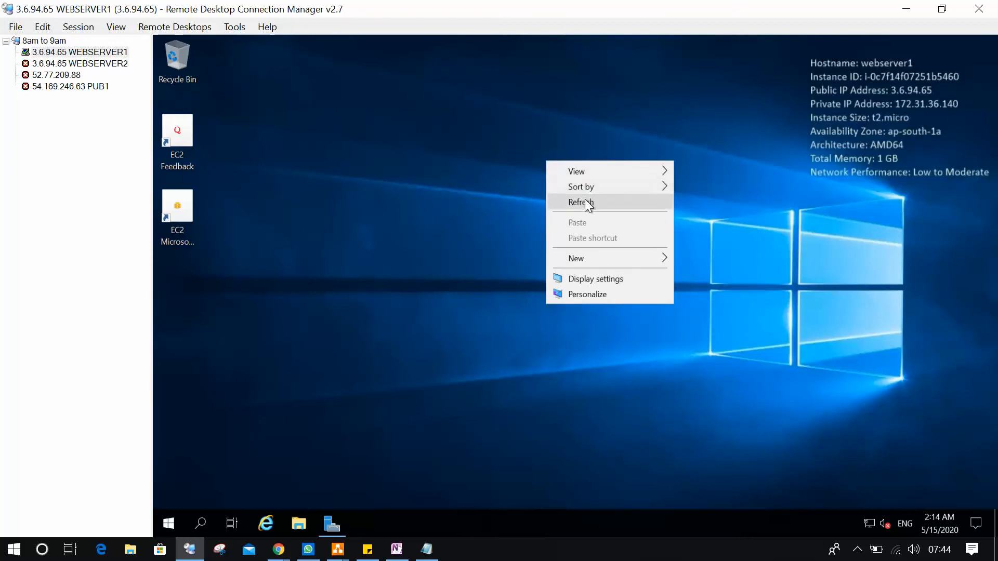
left_click(580, 203)
Open Internet Explorer on WEBSERVER1 and complete its first-run setup
left_click(264, 525)
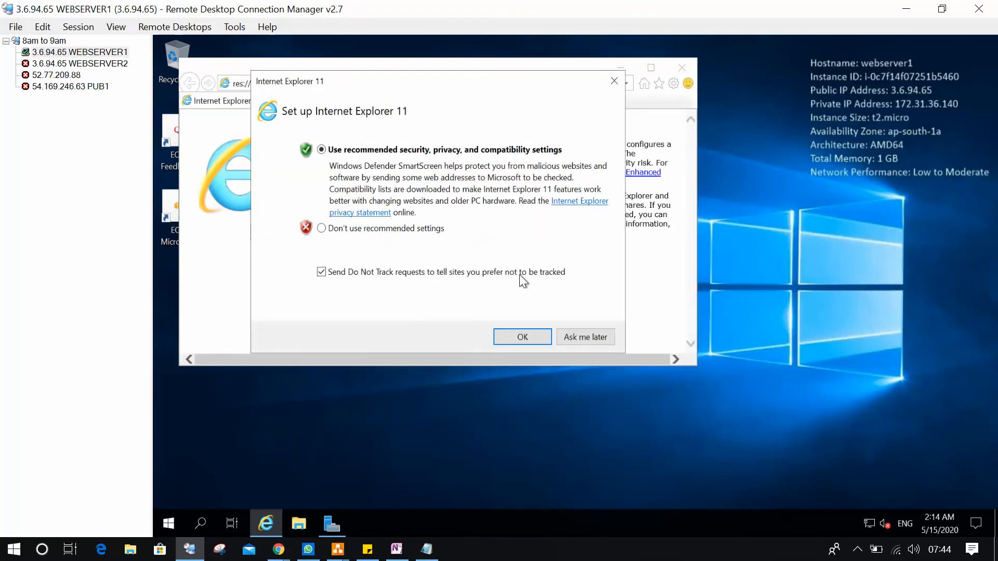
left_click(365, 229)
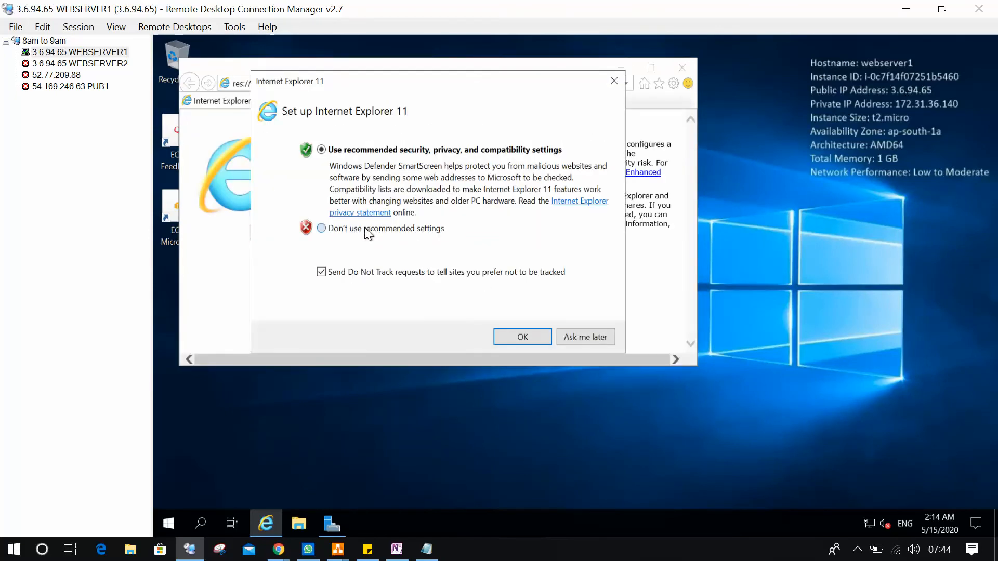
left_click(519, 337)
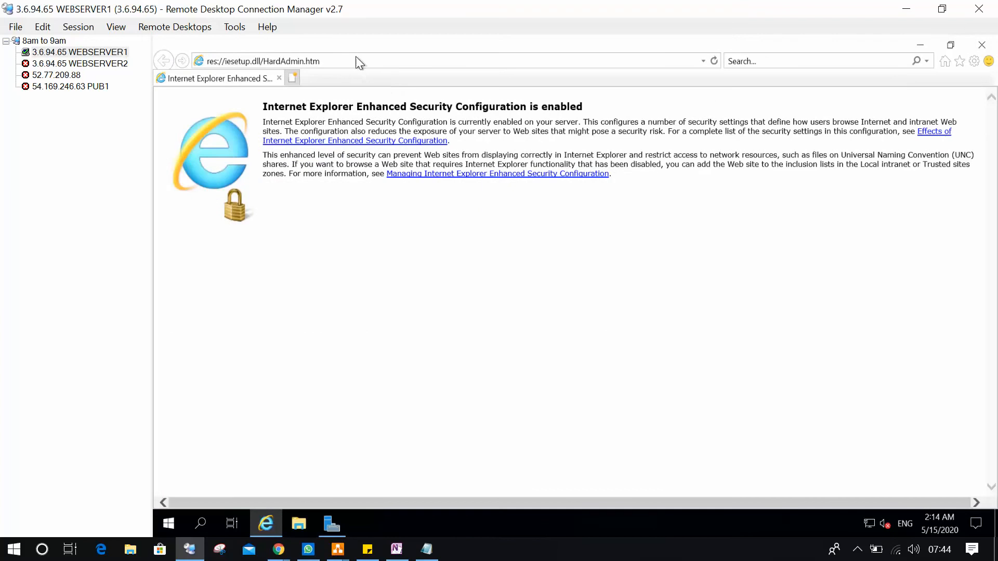
Try to open webserver1 in Internet Explorer, dismiss the security alert, and open a new tab
left_click(357, 59)
type("webserver1")
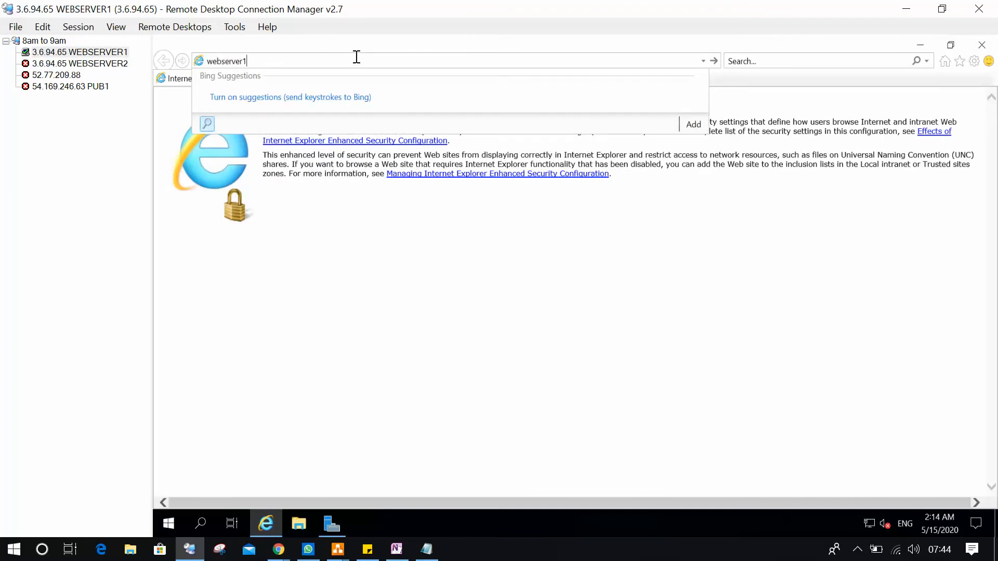
key("Return")
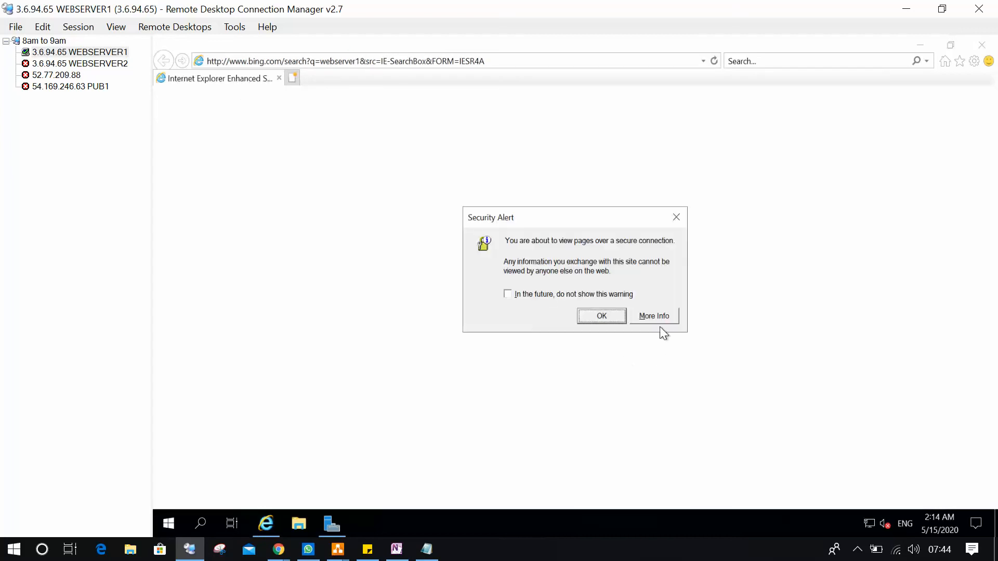
left_click(676, 218)
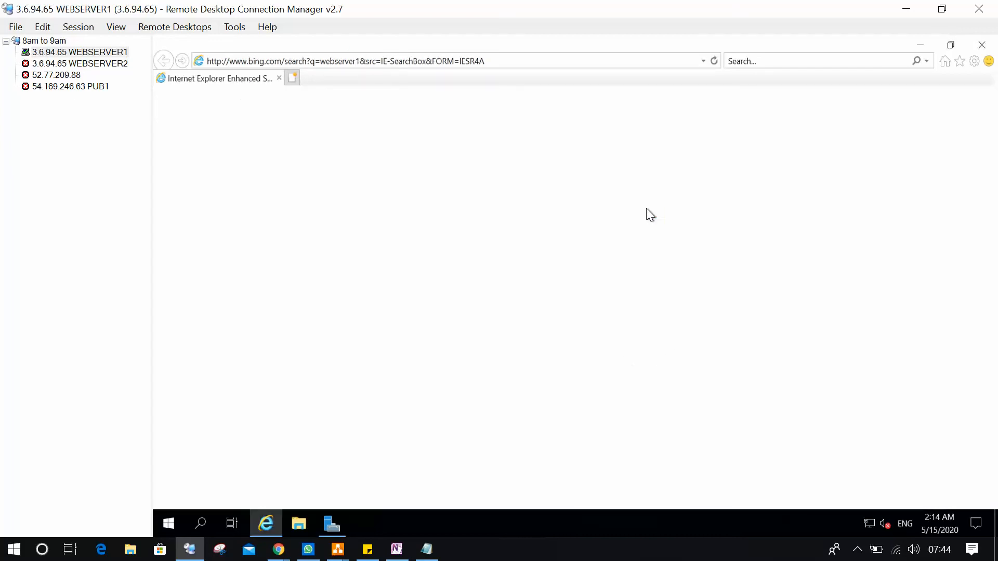
left_click(293, 78)
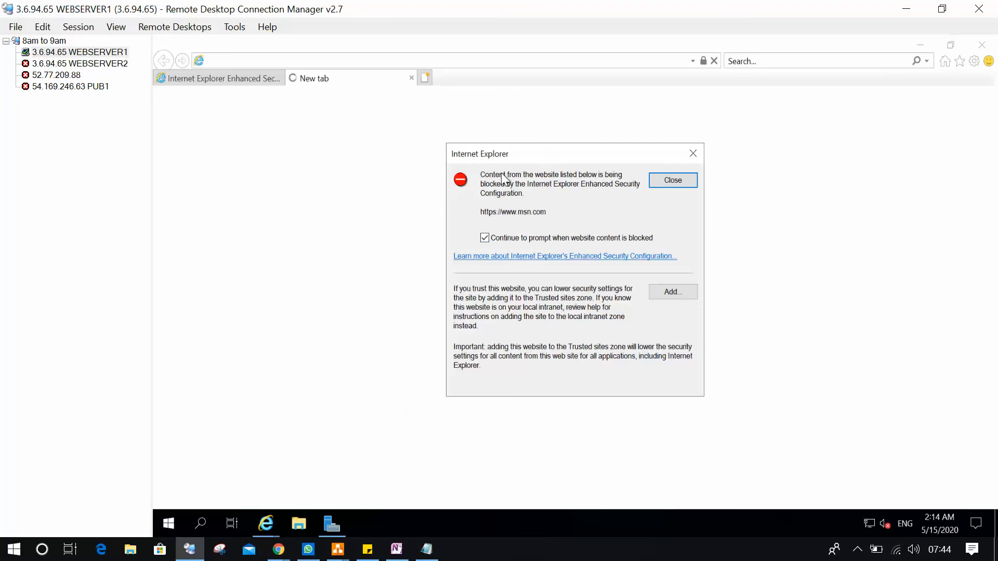
Turn off IE Enhanced Security Configuration for both Administrators and Users in the Local Server properties, then minimize Server Manager
left_click(336, 523)
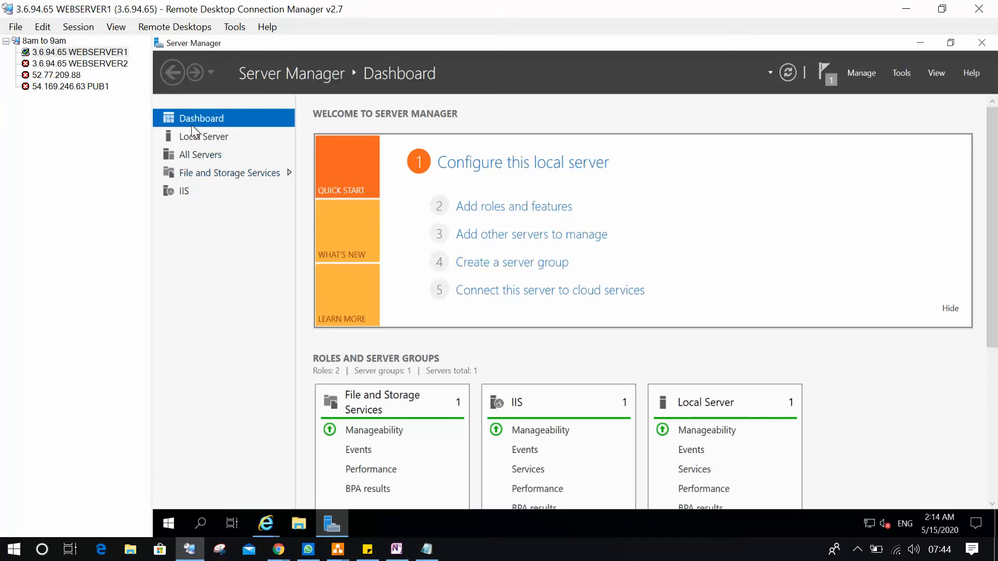
left_click(204, 136)
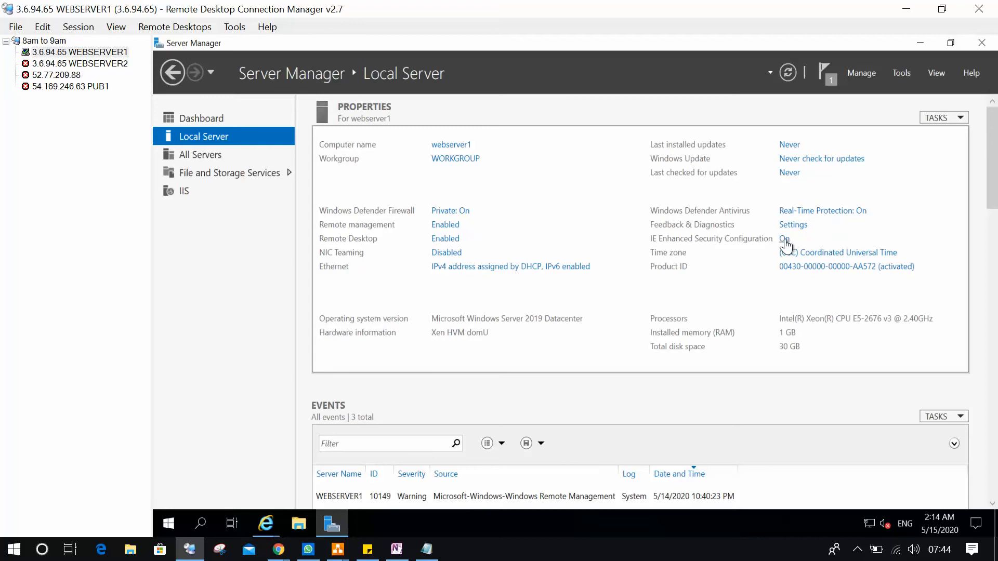
left_click(784, 238)
left_click(500, 263)
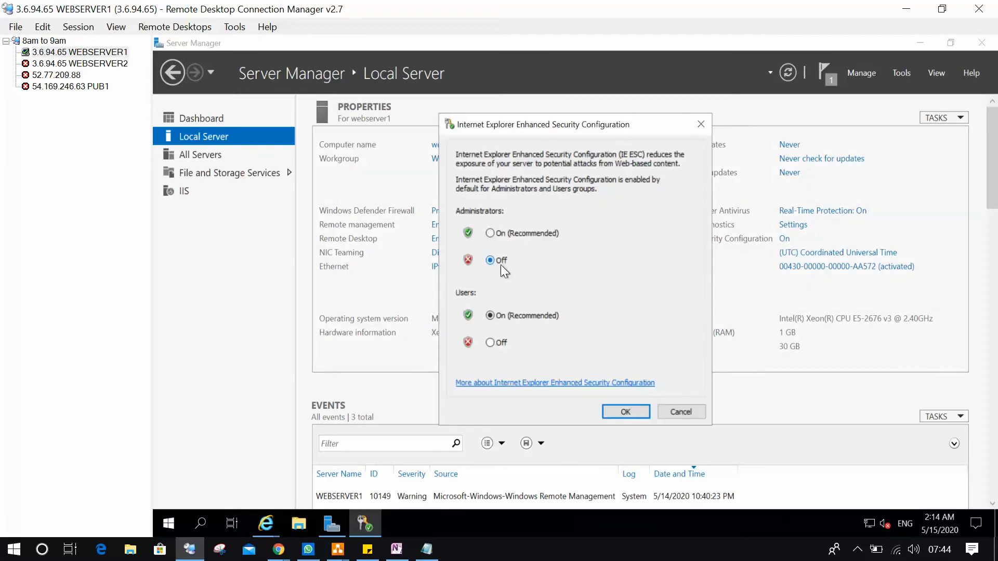
left_click(497, 341)
left_click(606, 411)
left_click(915, 45)
Dismiss the blocked-content alert, close all Internet Explorer tabs, and reopen the browser maximized
left_click(697, 154)
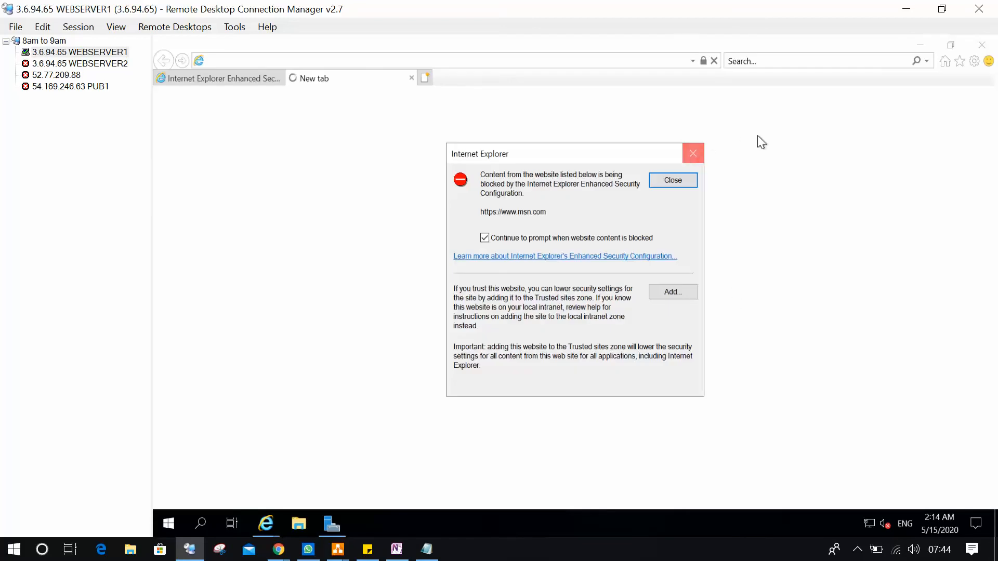
left_click(982, 45)
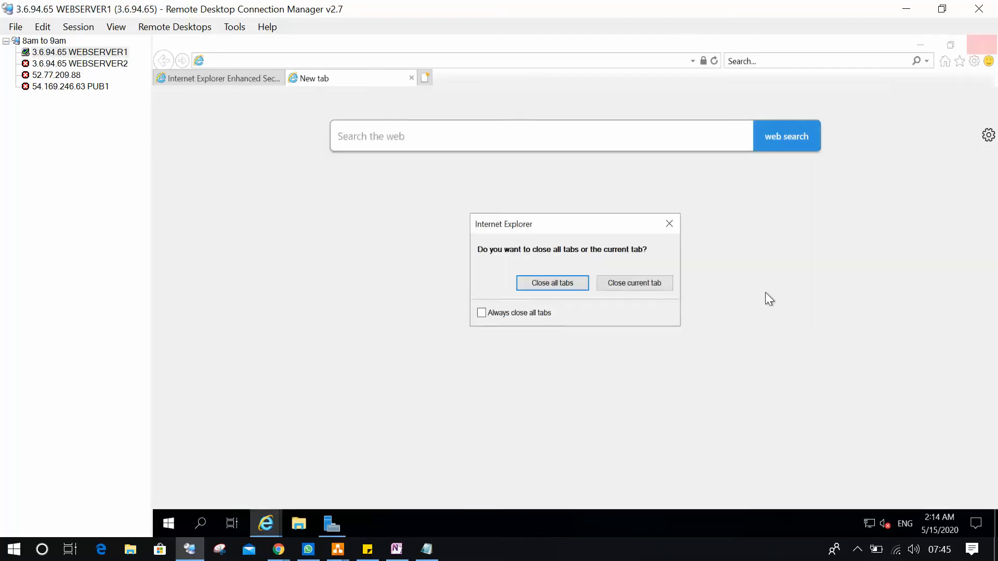
left_click(556, 276)
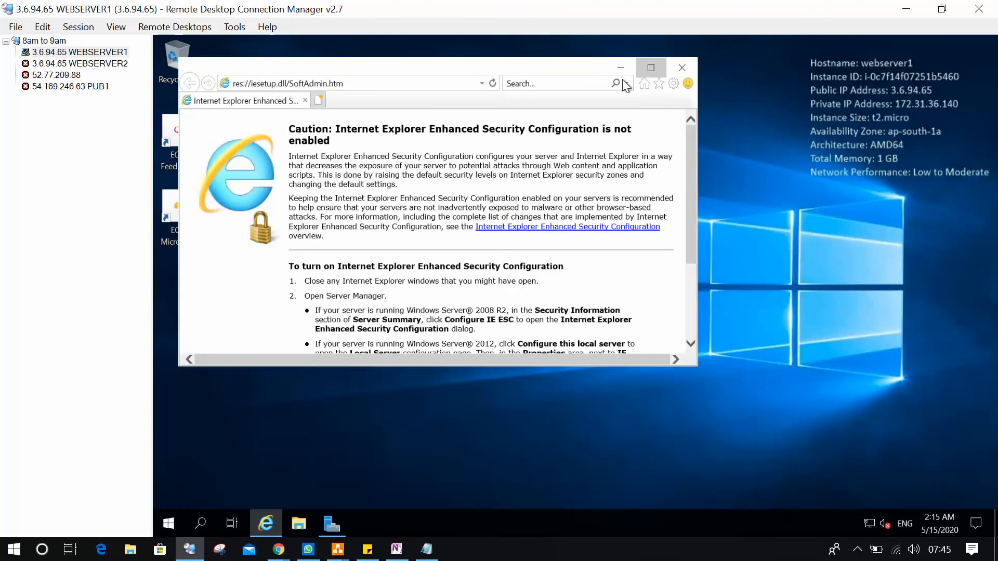
left_click(651, 67)
Try to open webserver1 in Internet Explorer by its bare host name
left_click(338, 60)
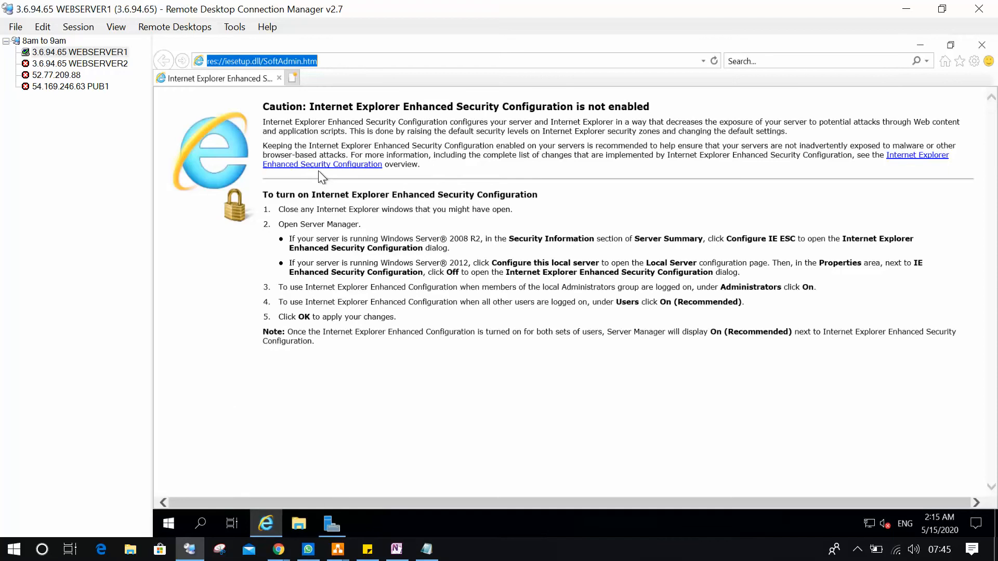
key("BackSpace")
type("webserver1")
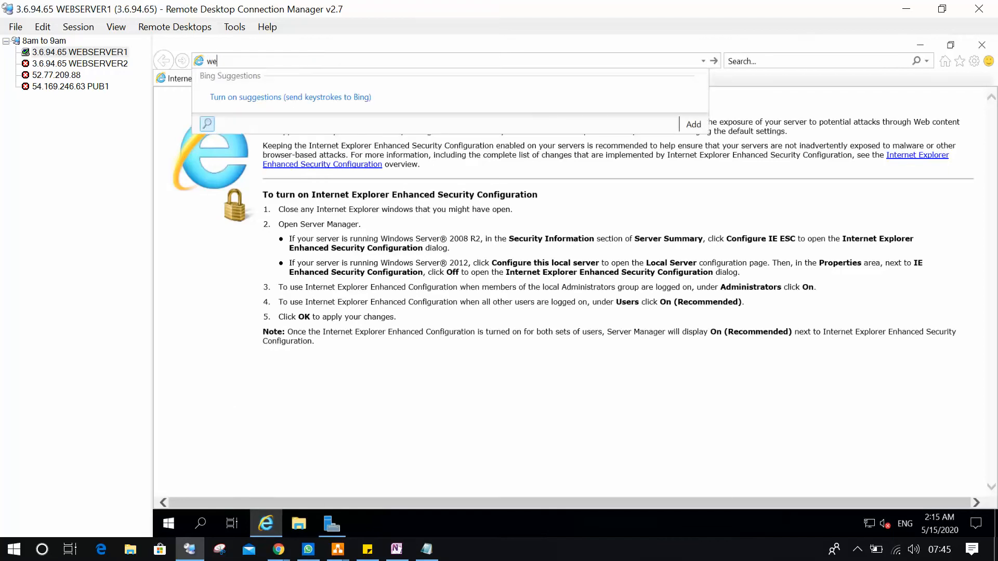
key("Return")
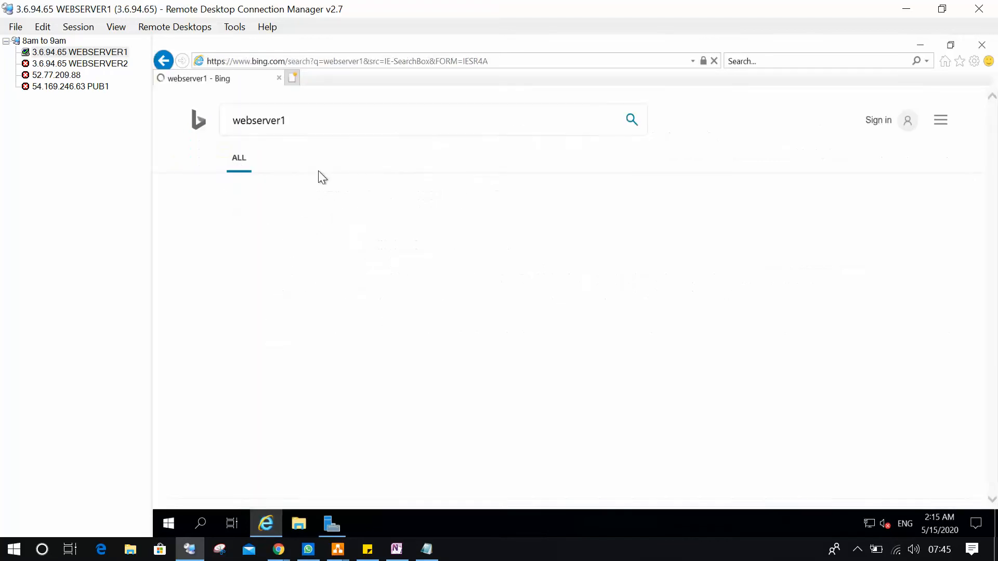
left_click(294, 79)
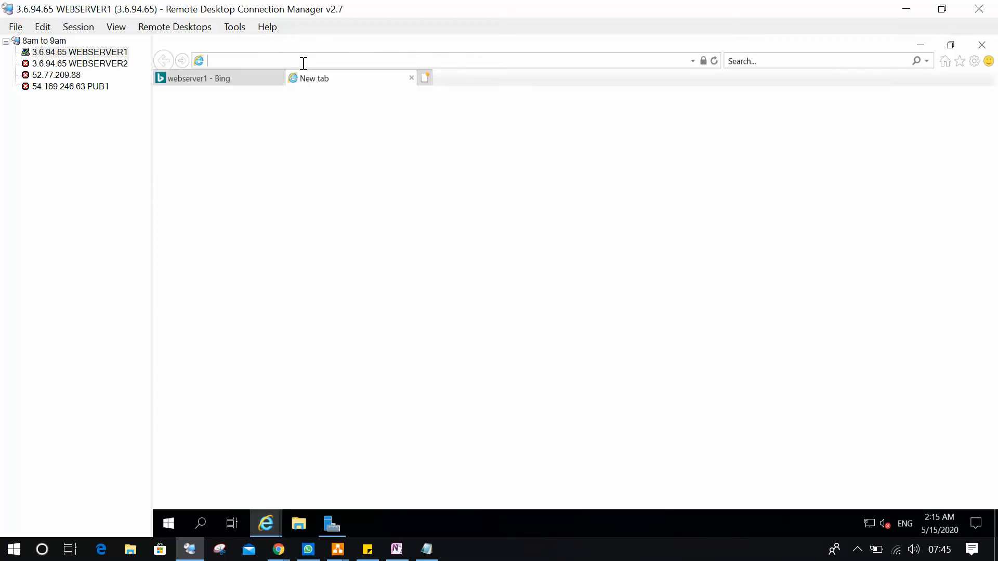
type("htt")
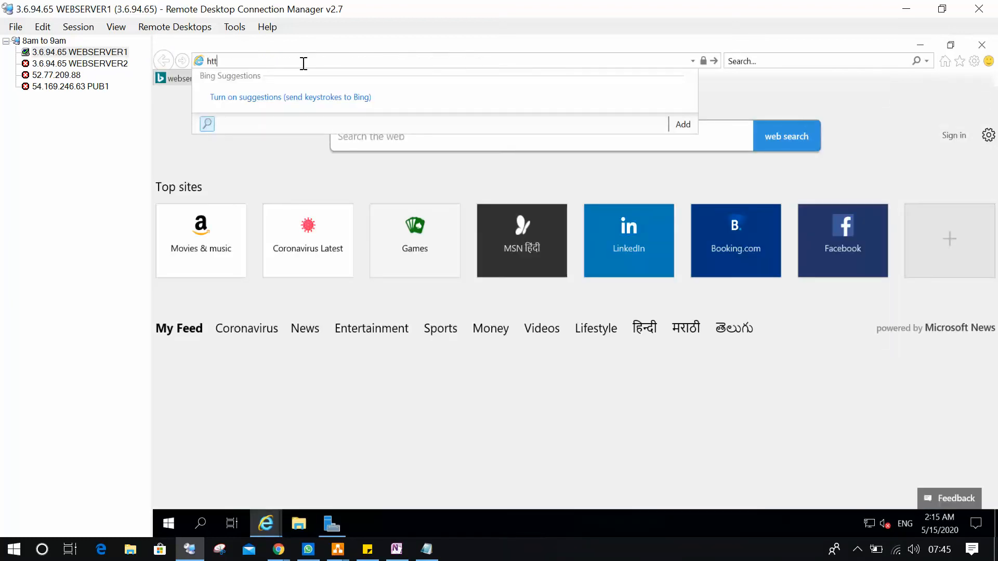
type("p://")
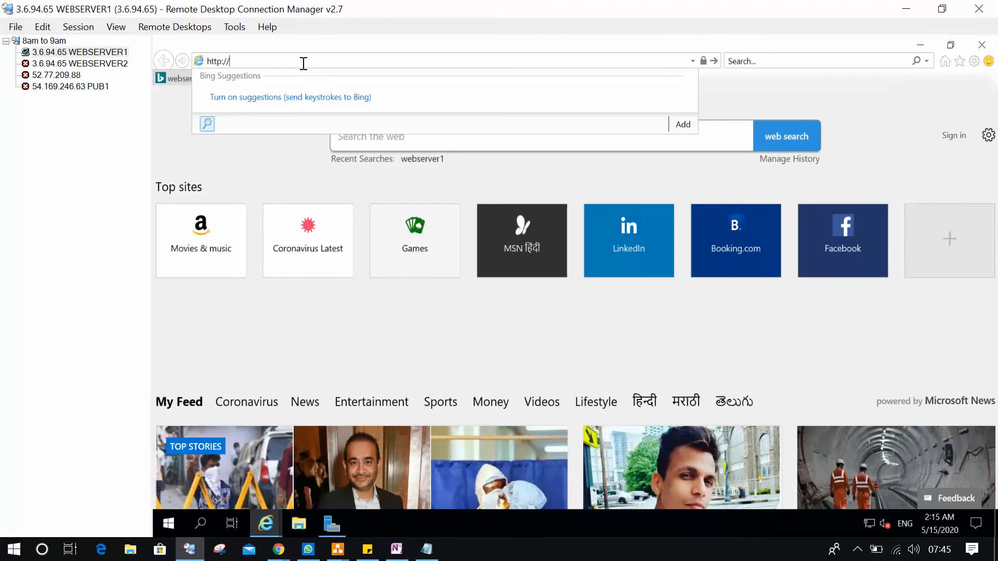
type("webserver1")
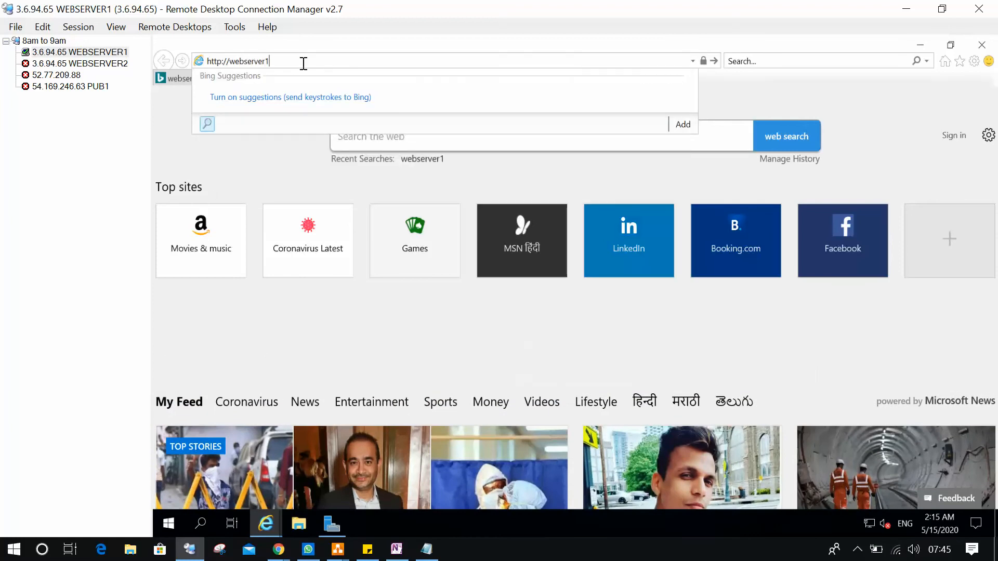
key("Return")
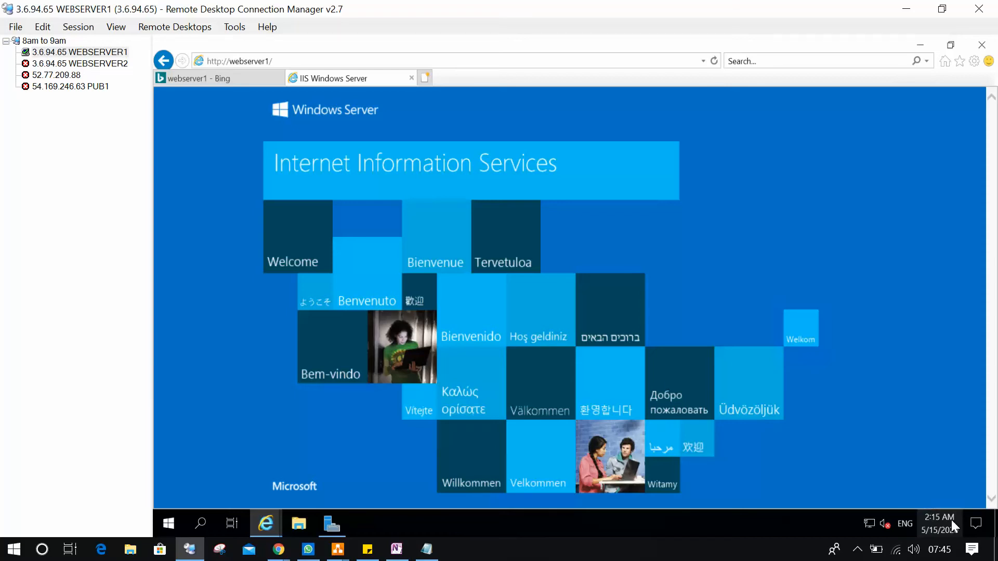
Open the C:\inetpub\wwwroot folder in File Explorer on WEBSERVER1
left_click(169, 523)
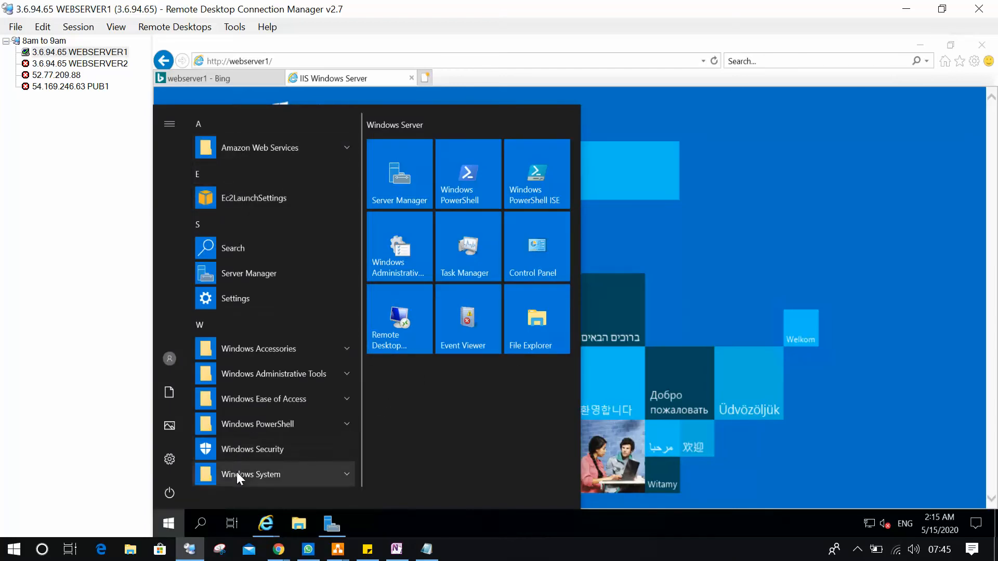
left_click(524, 318)
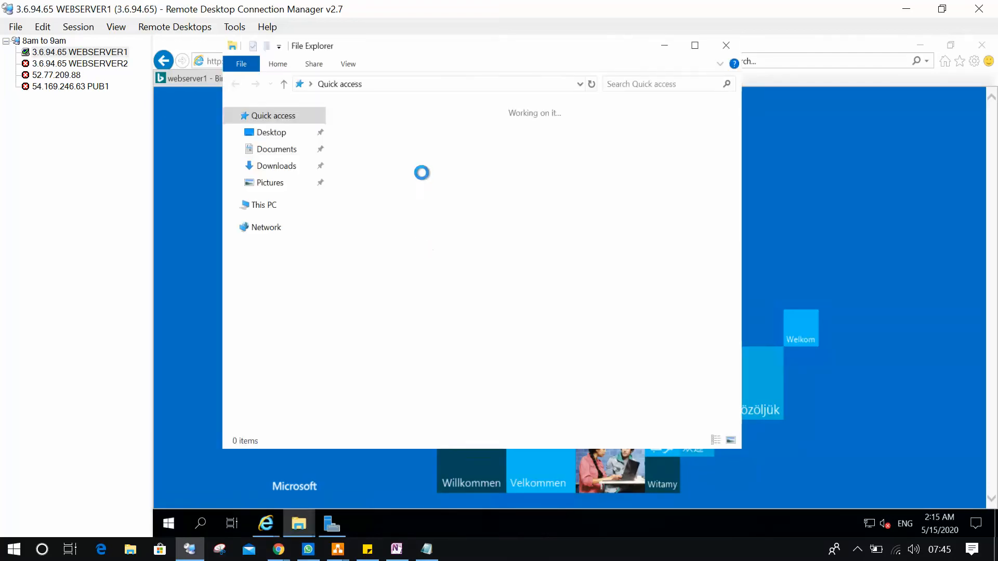
left_click(281, 203)
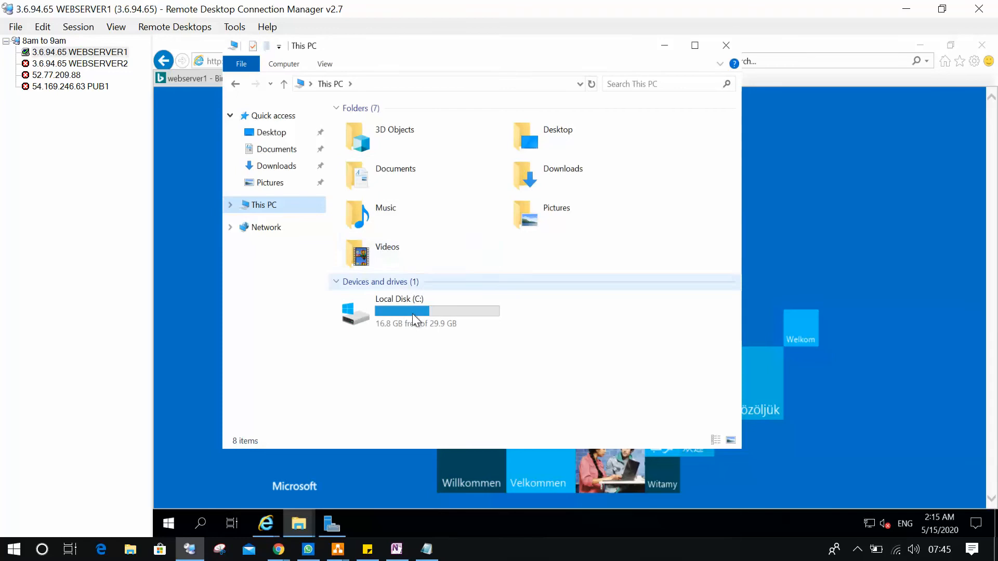
double_click(413, 314)
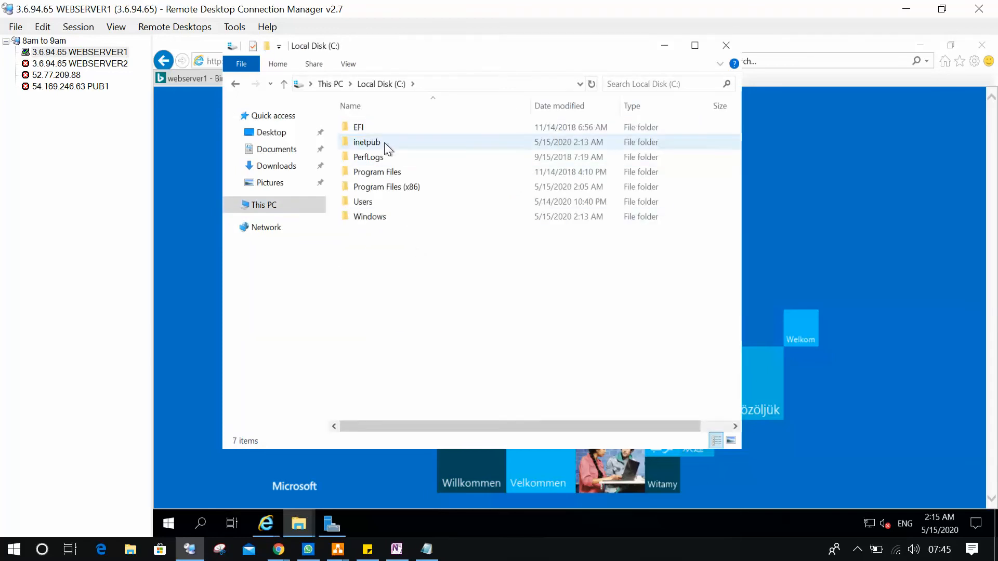
double_click(384, 142)
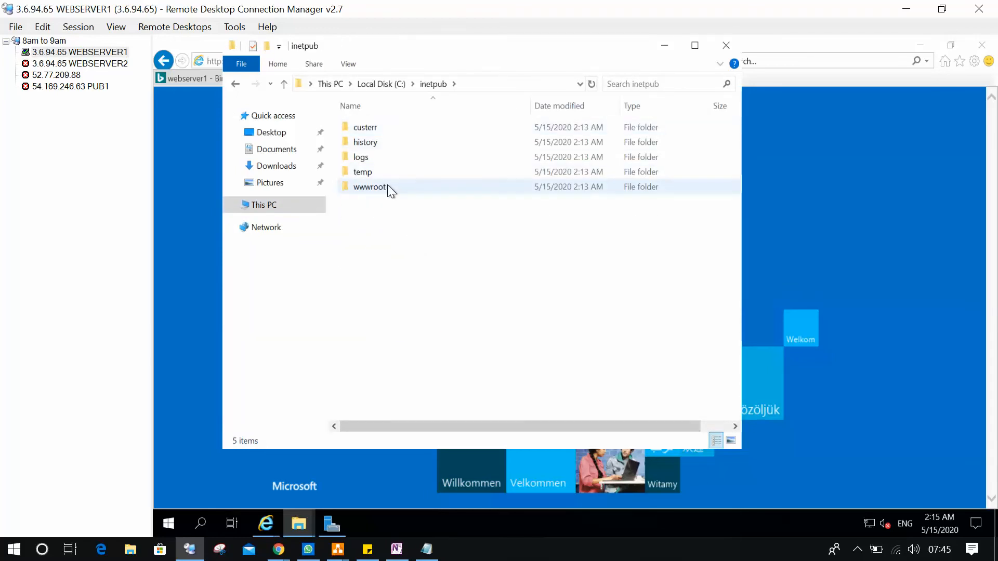
double_click(388, 185)
Open the iisstart PNG image in Paint and fill its blue background with green
left_click(381, 127)
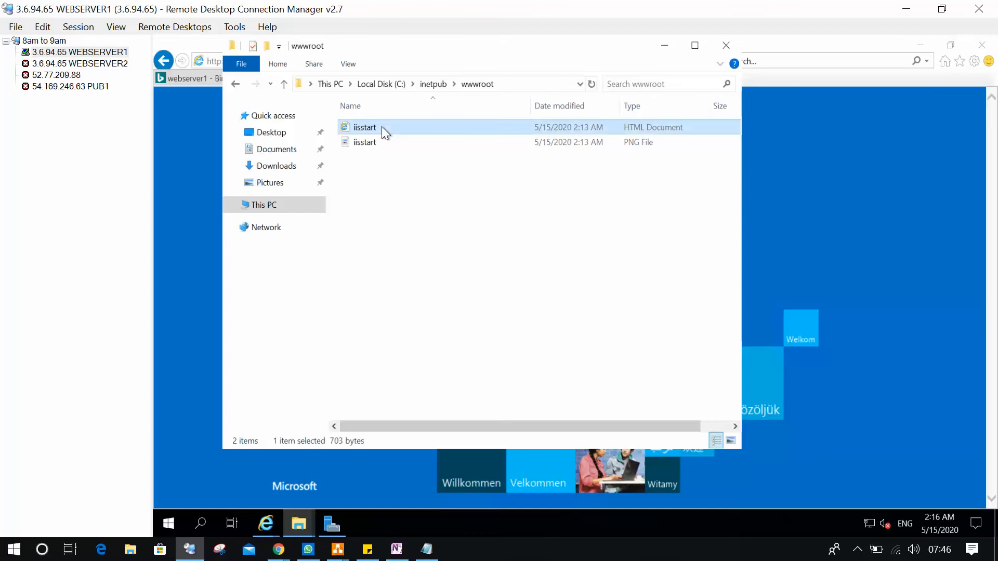
left_click(381, 143)
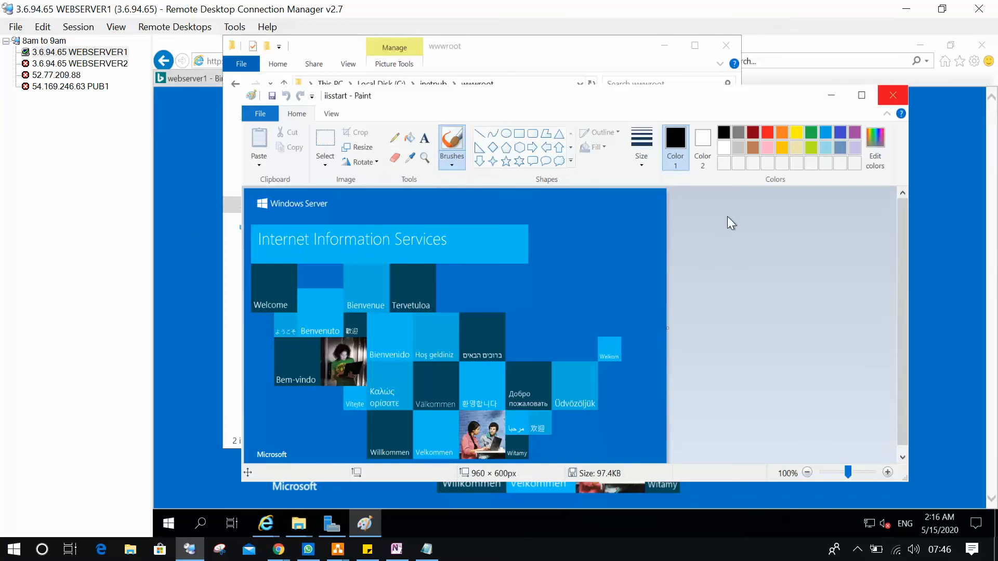
left_click(410, 138)
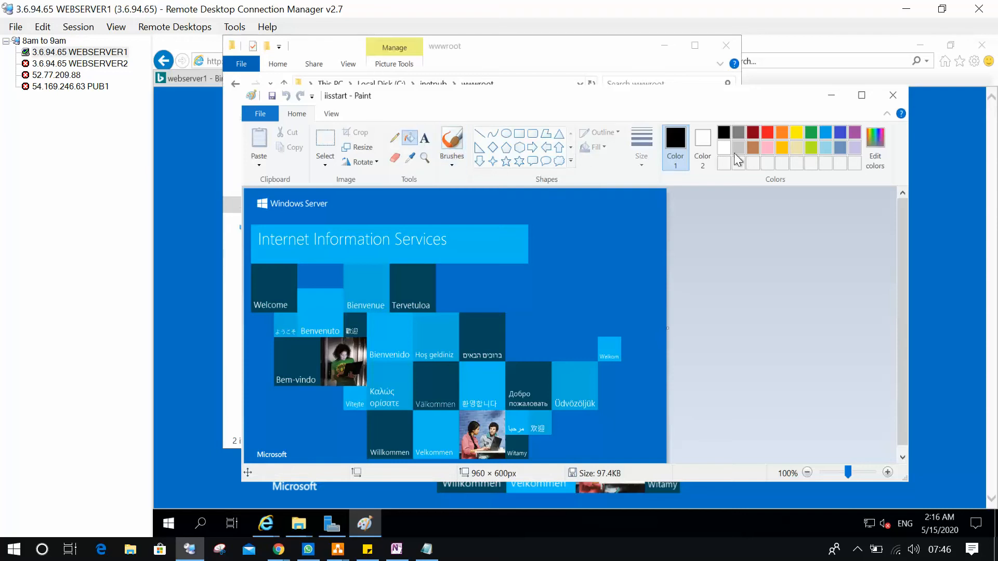
left_click(812, 133)
left_click(590, 245)
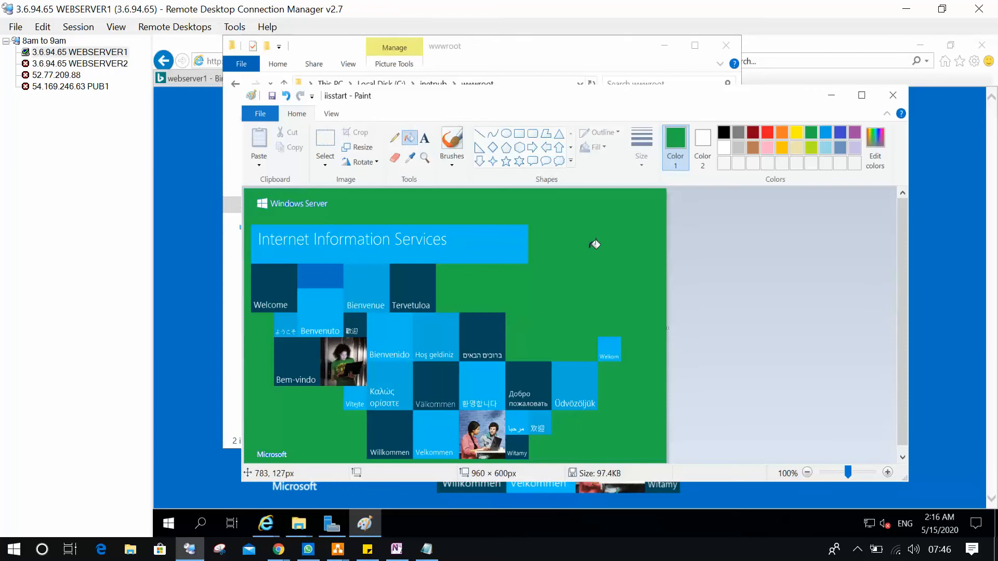
Add the red text WEBSERVER1 above the Internet Information Services banner, then save the image and close Paint
left_click(425, 138)
left_click(464, 206)
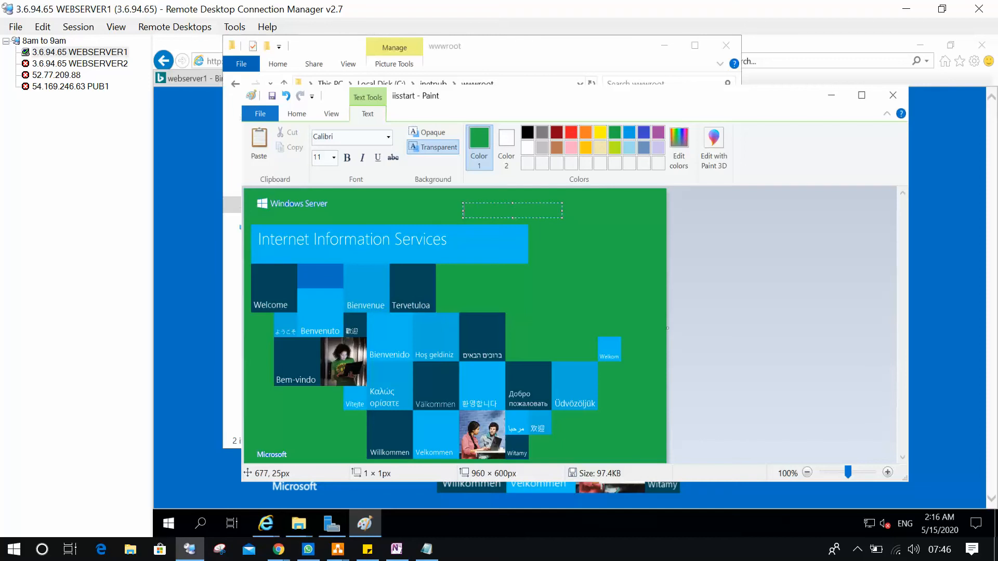
left_click(572, 134)
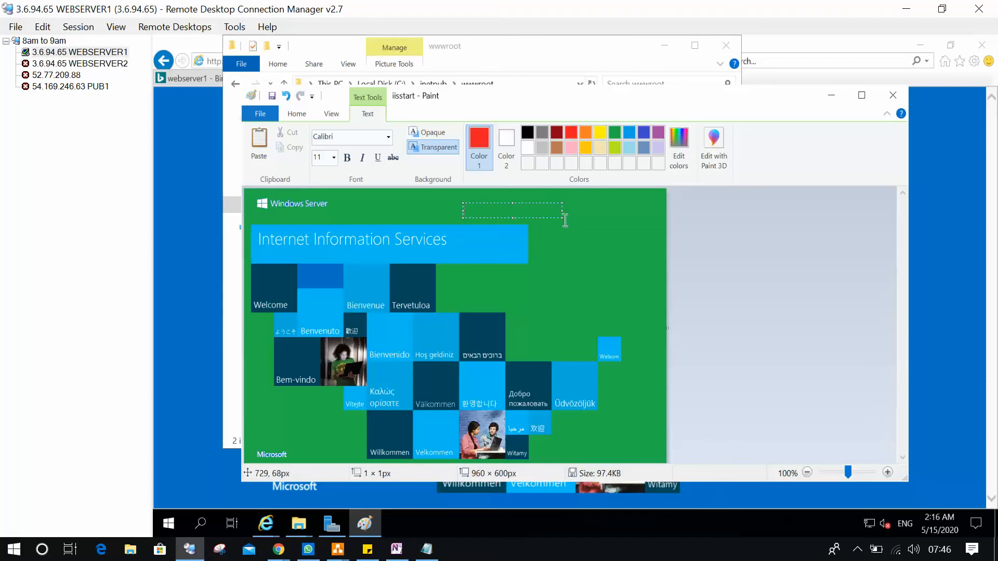
type("WEBSERVER1")
left_click(893, 94)
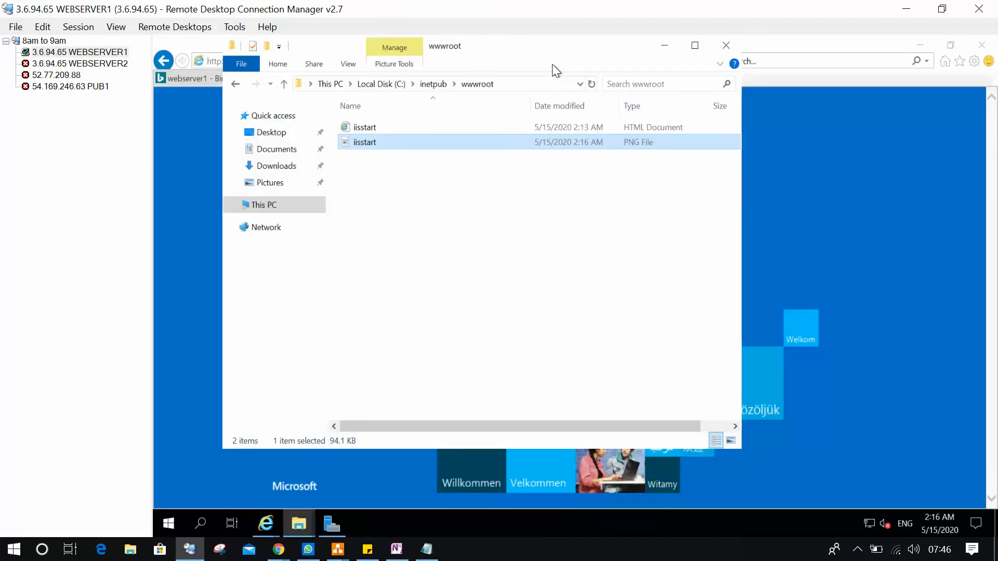
left_click(725, 46)
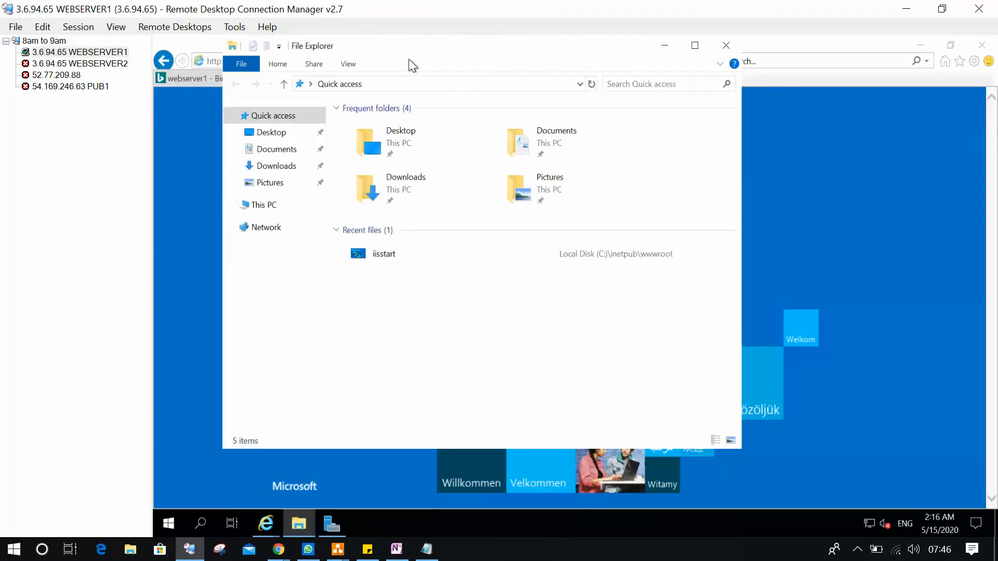
left_click(806, 100)
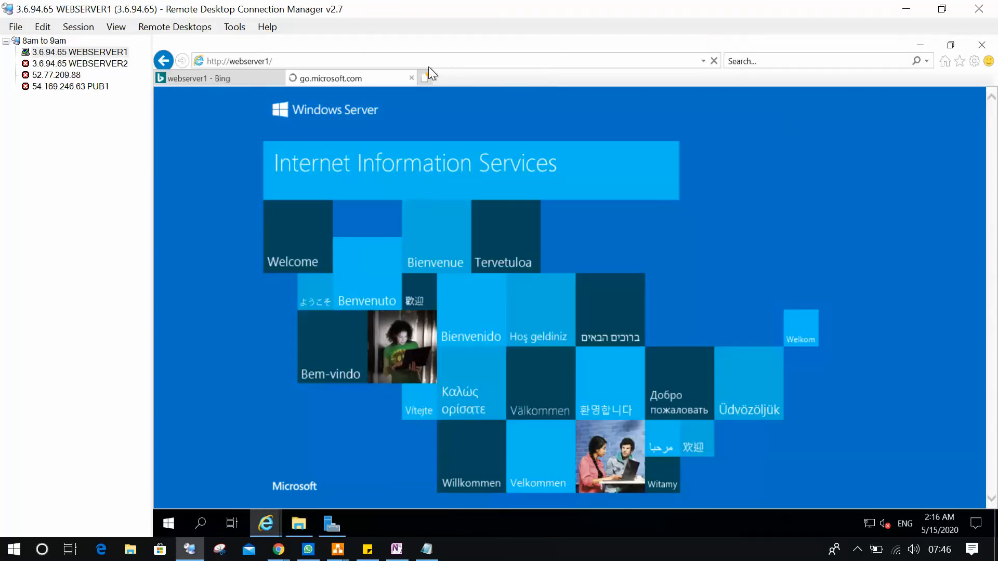
left_click(413, 61)
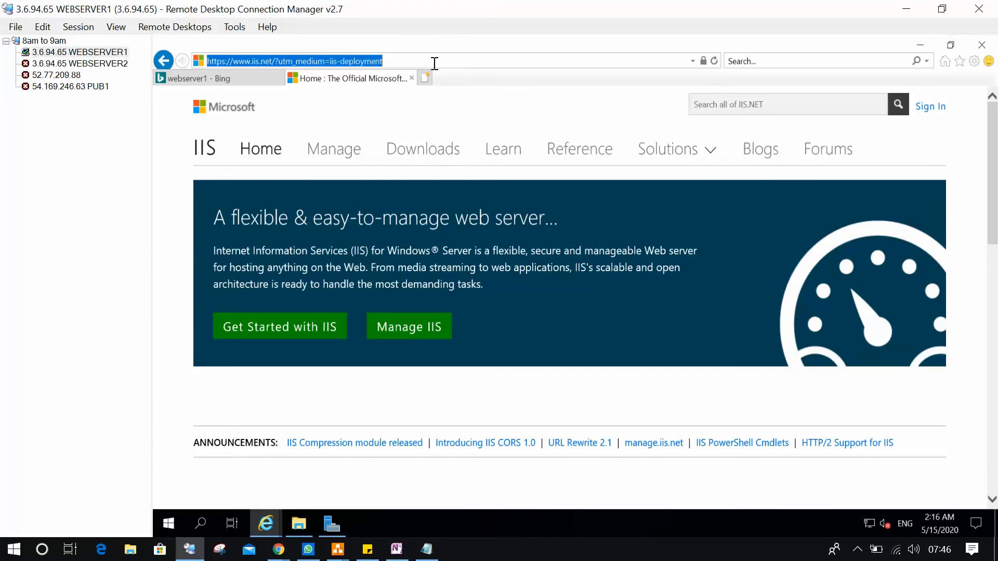
type("htt")
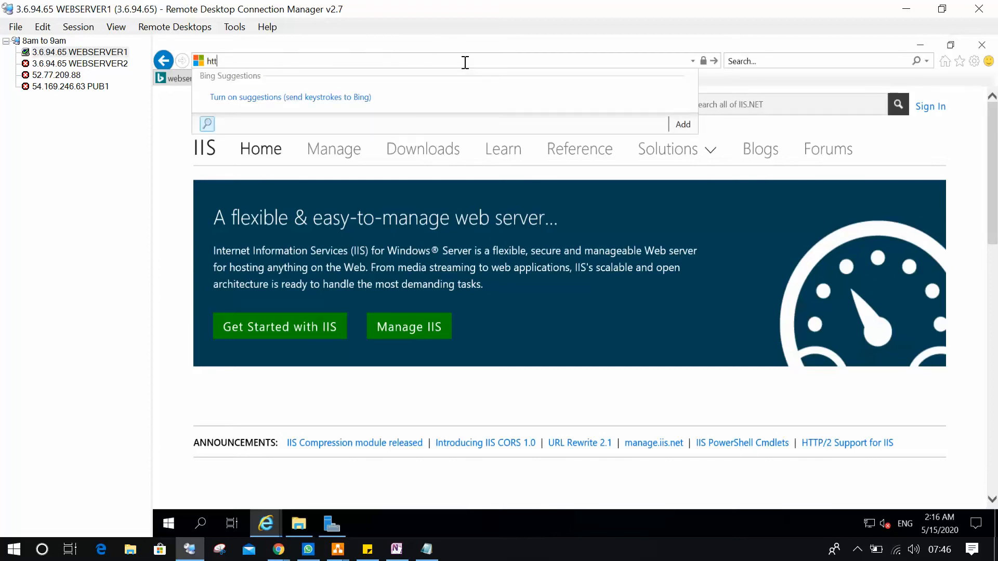
type("p://wer")
key("BackSpace")
key("Down")
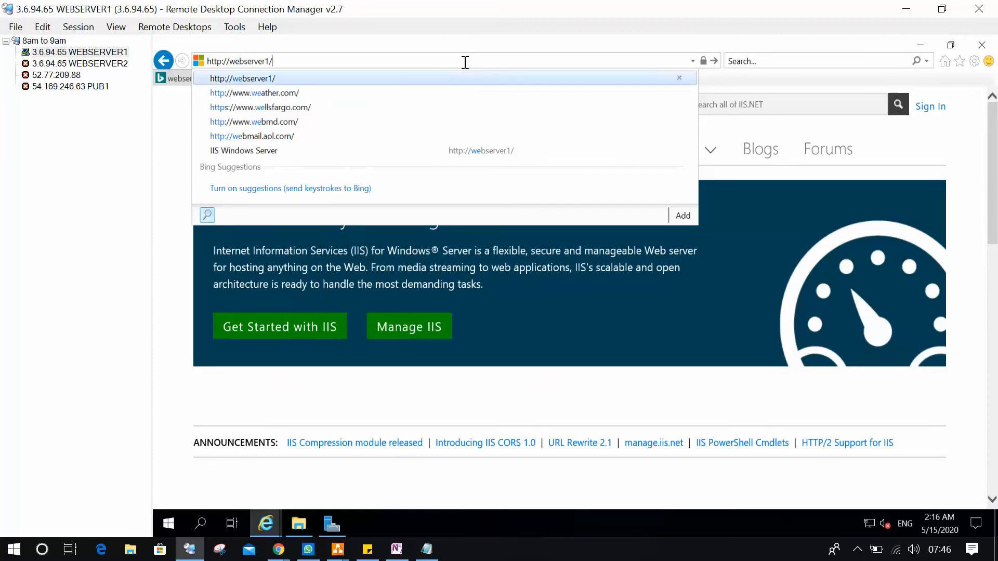
key("Return")
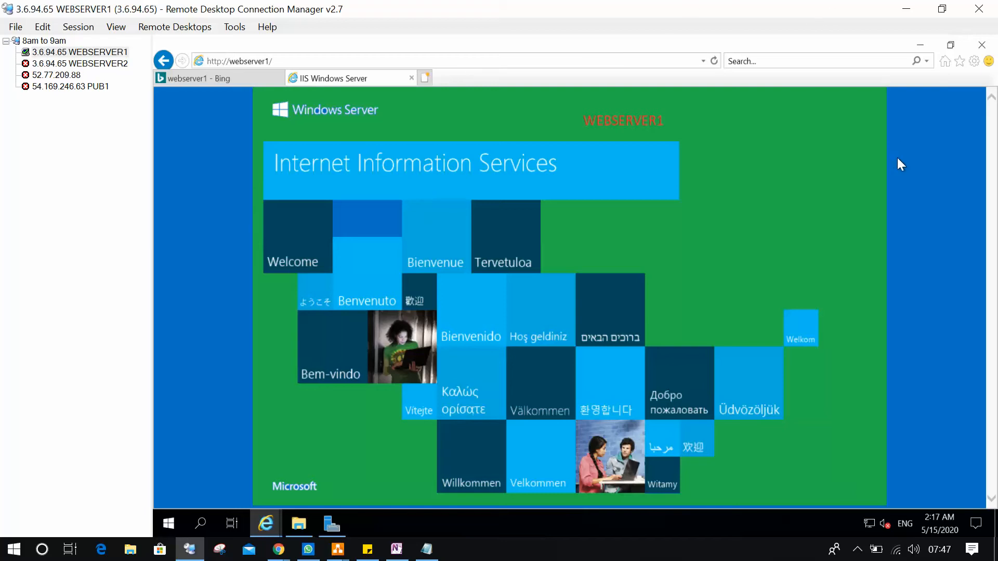
Switch to the EC2 Management Console in Chrome and close the decrypted password dialog for webserver1
left_click(133, 205)
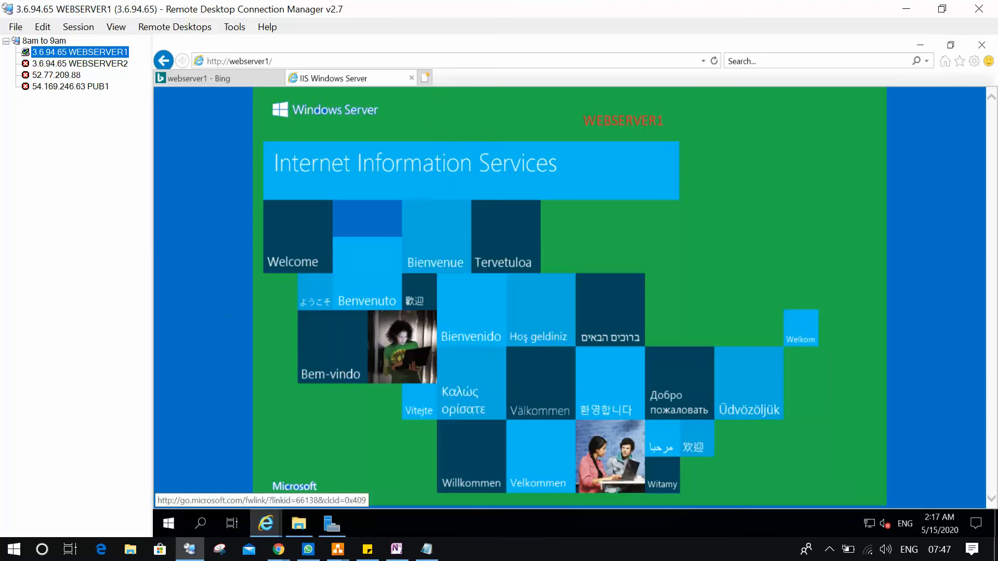
mouse_move(279, 550)
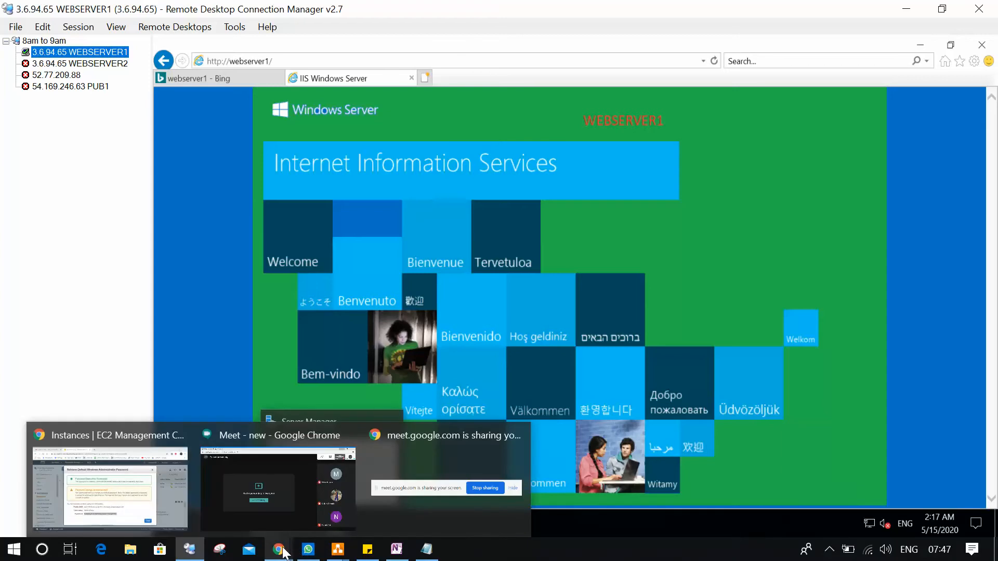
left_click(151, 448)
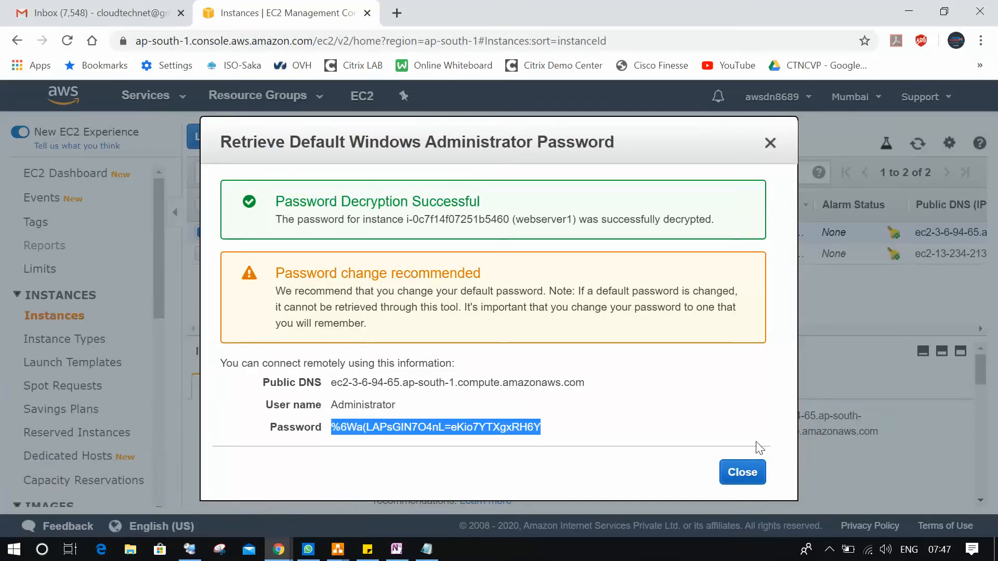
left_click(742, 472)
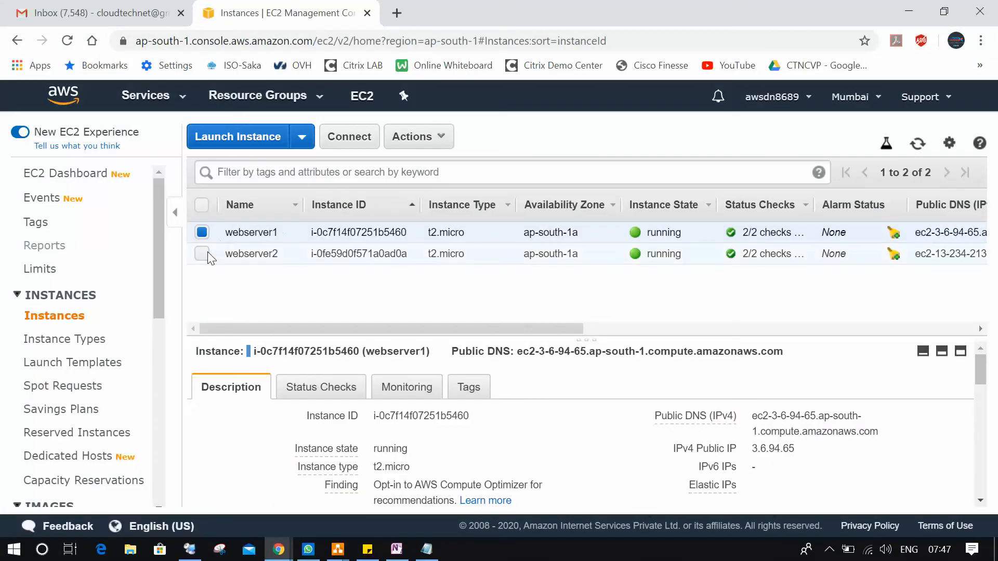
Select only the webserver2 instance, decrypt its Windows Administrator password with the Webserver1.pem key file, and copy the password
left_click(202, 254)
left_click(203, 234)
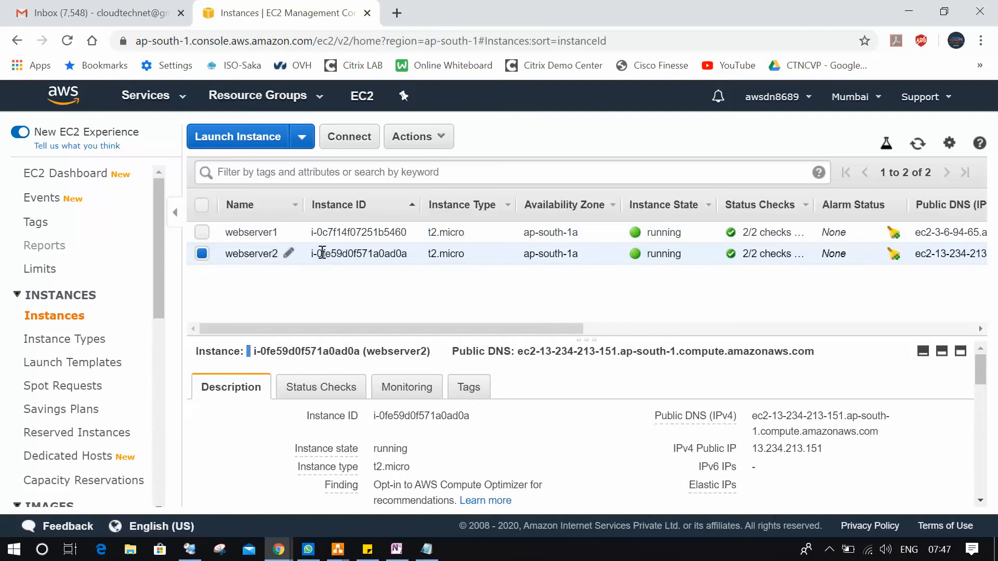
right_click(348, 252)
left_click(414, 278)
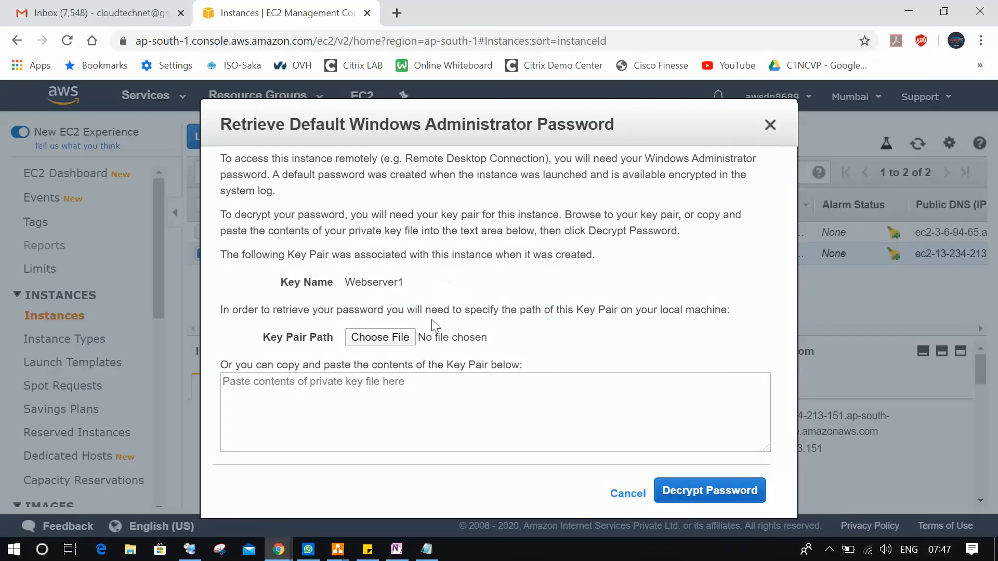
left_click(482, 332)
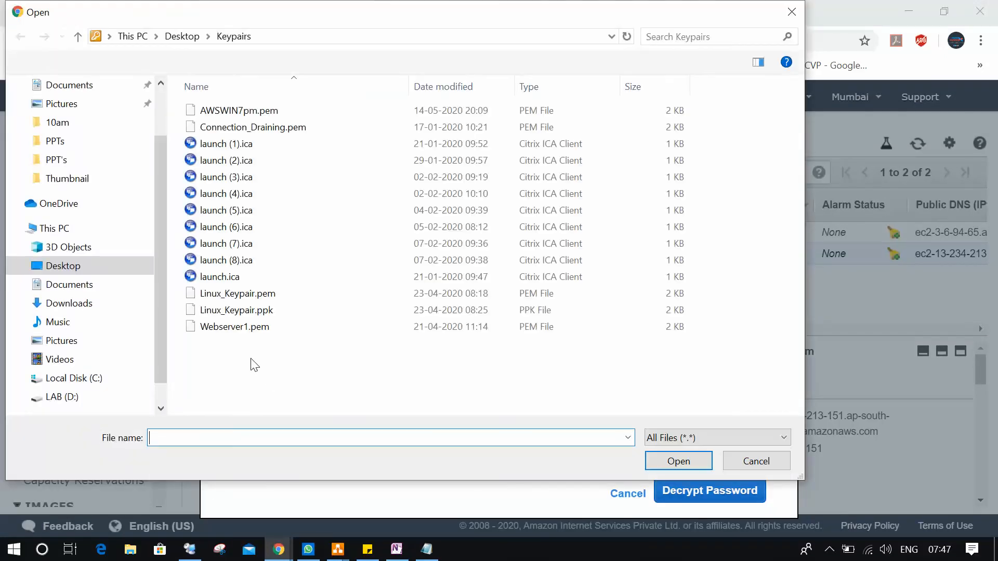
left_click(251, 330)
left_click(676, 461)
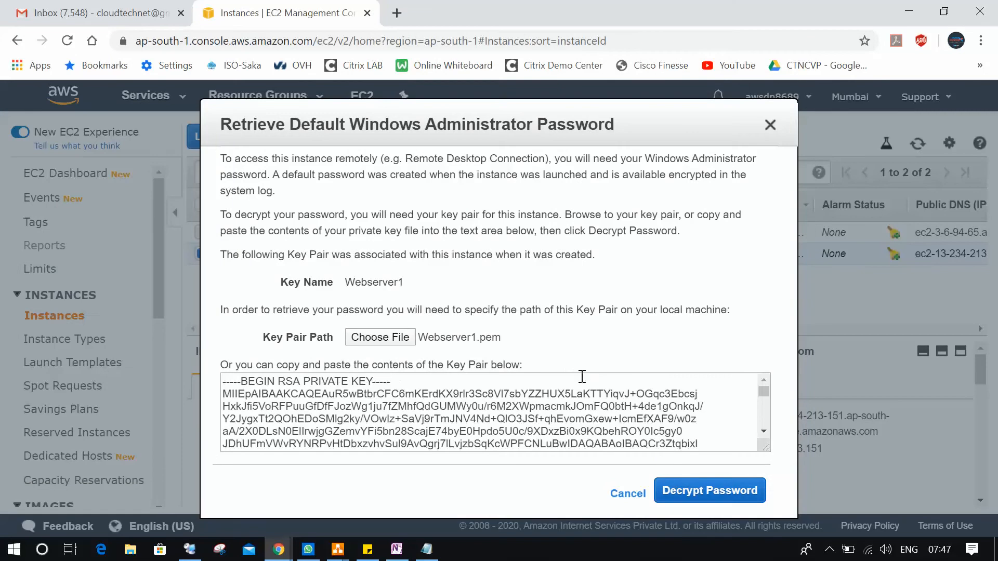
left_click(741, 492)
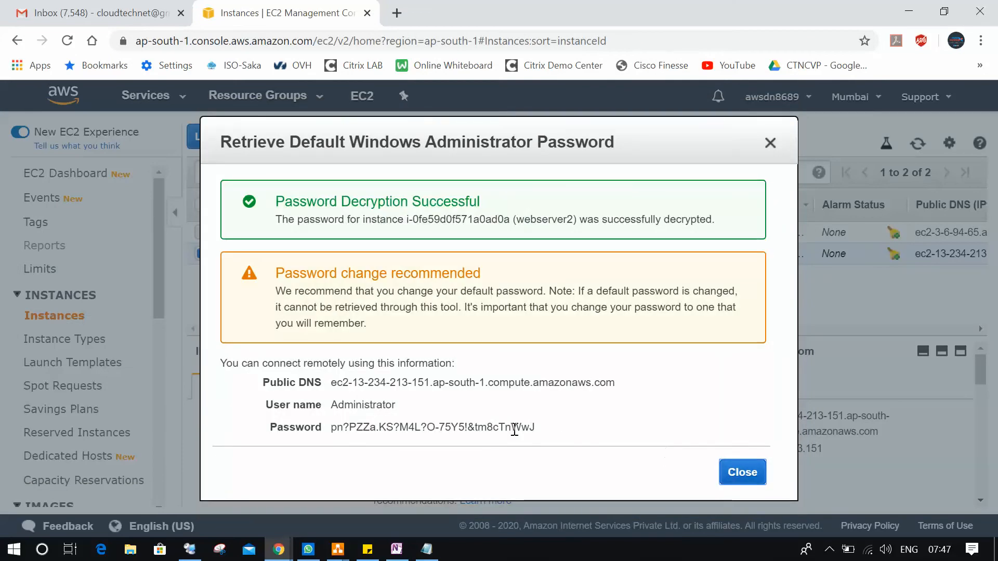
left_click(543, 429)
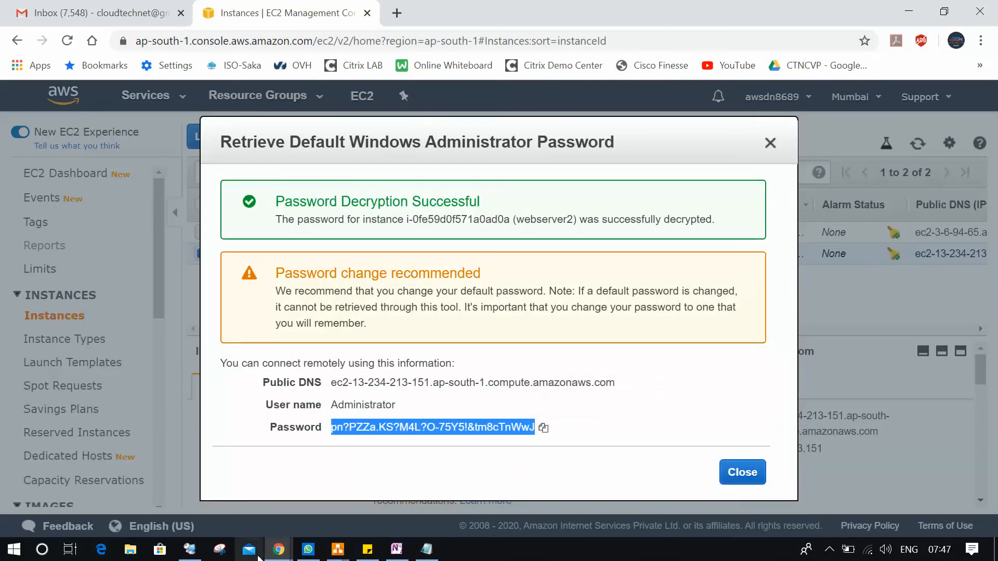
Switch to Remote Desktop Connection Manager, enter the copied password in WEBSERVER2's logon credentials, and update the saved .\administrator profile in 8am to 9am
left_click(200, 554)
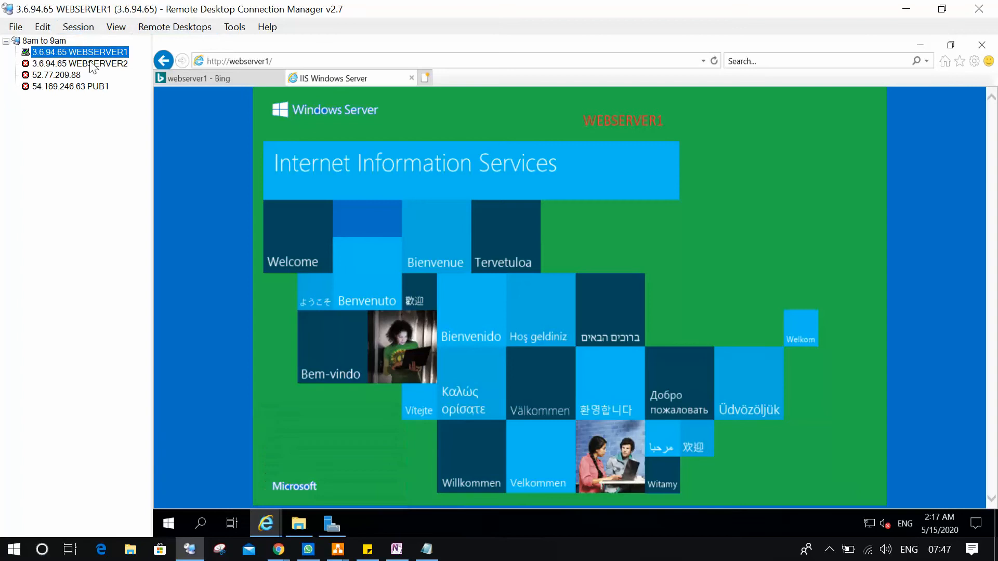
left_click(110, 65)
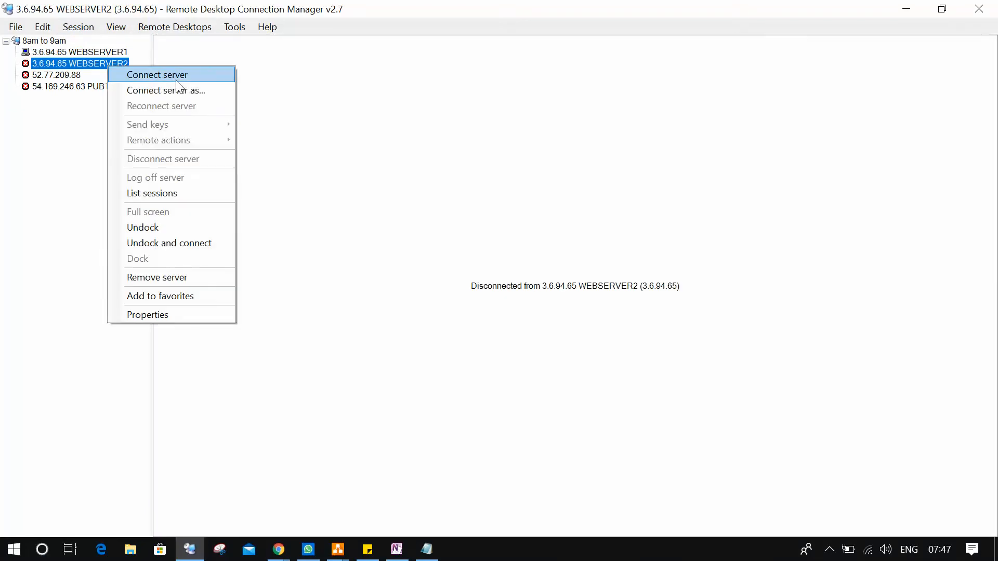
left_click(211, 89)
left_click_drag(208, 100, 76, 99)
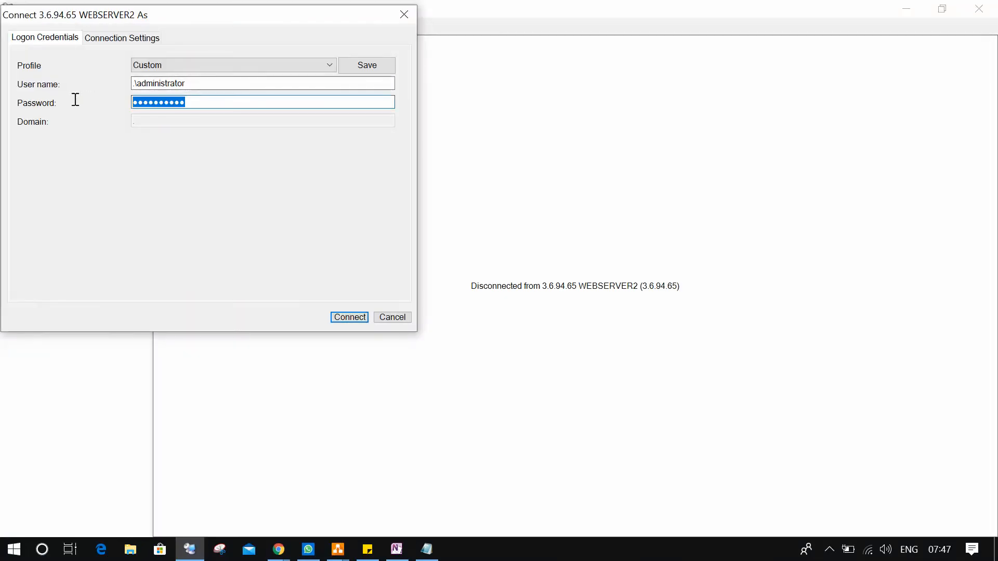
key("ctrl+v")
left_click(376, 67)
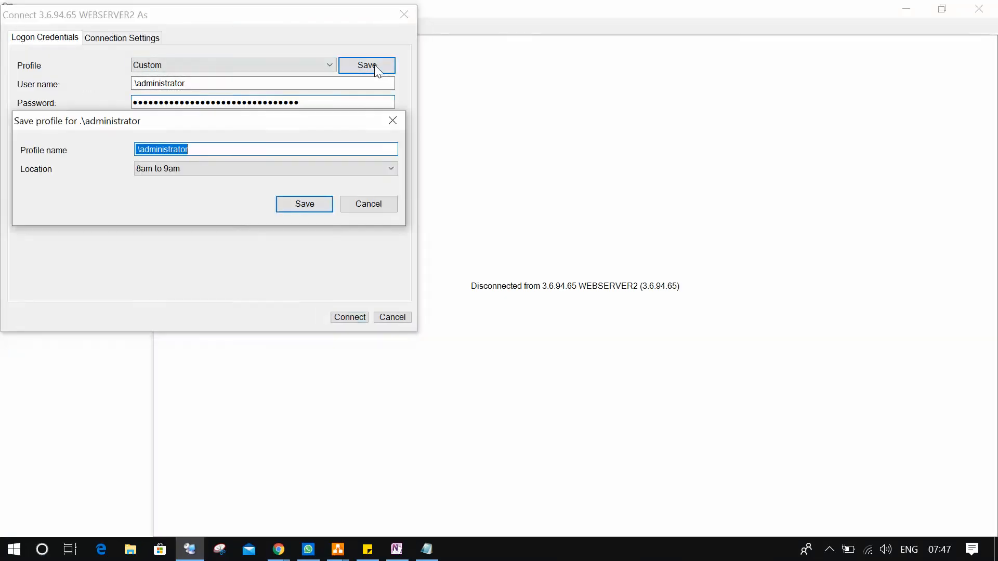
left_click(317, 204)
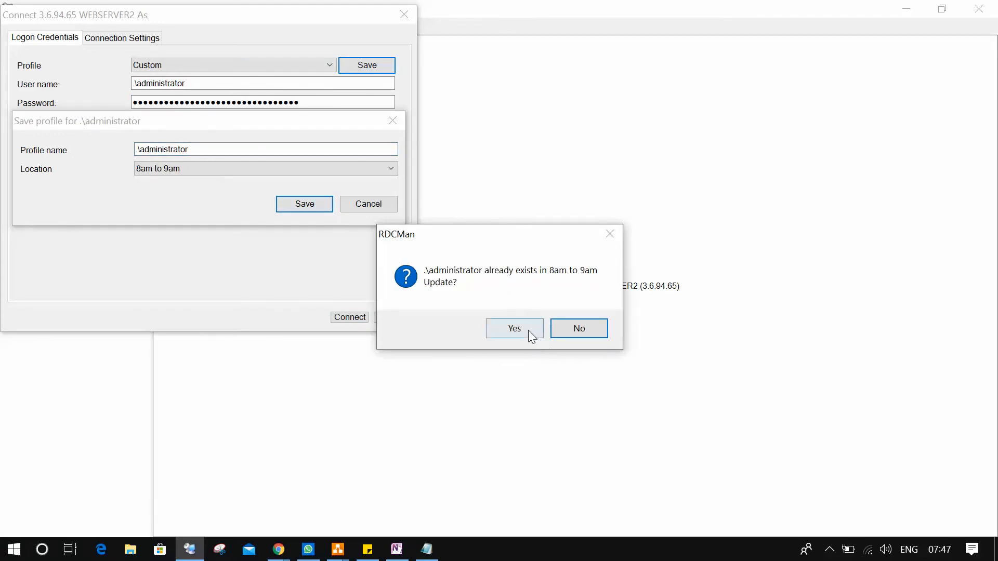
left_click(533, 332)
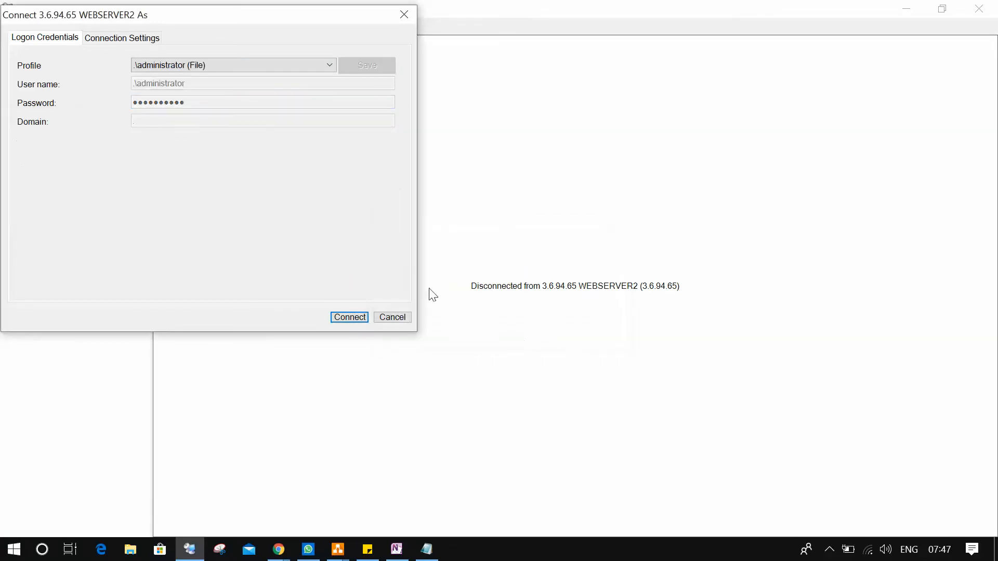
Try to connect to WEBSERVER2 with the saved profile, entering the Administrator password again, and dismiss the credentials prompt
left_click(357, 319)
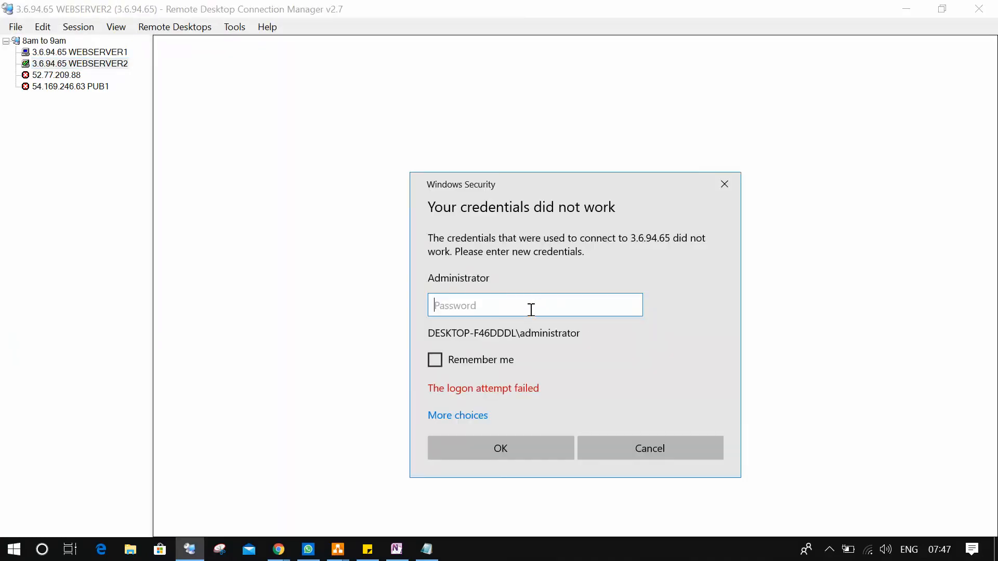
key("ctrl+v")
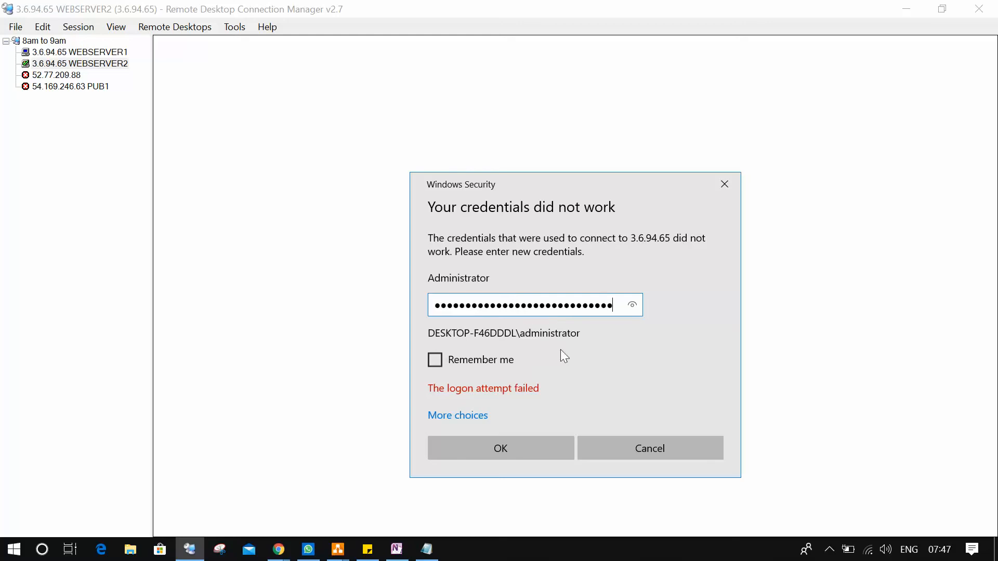
left_click(532, 456)
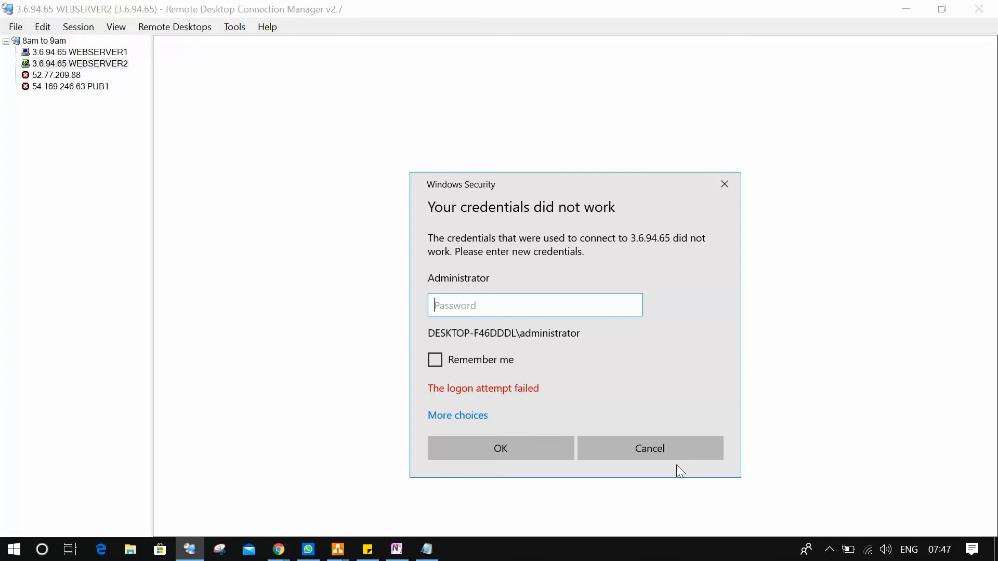
left_click(681, 444)
Try to connect to WEBSERVER2 with a Custom profile, user name administrator, and the password copied again from the EC2 console
right_click(104, 64)
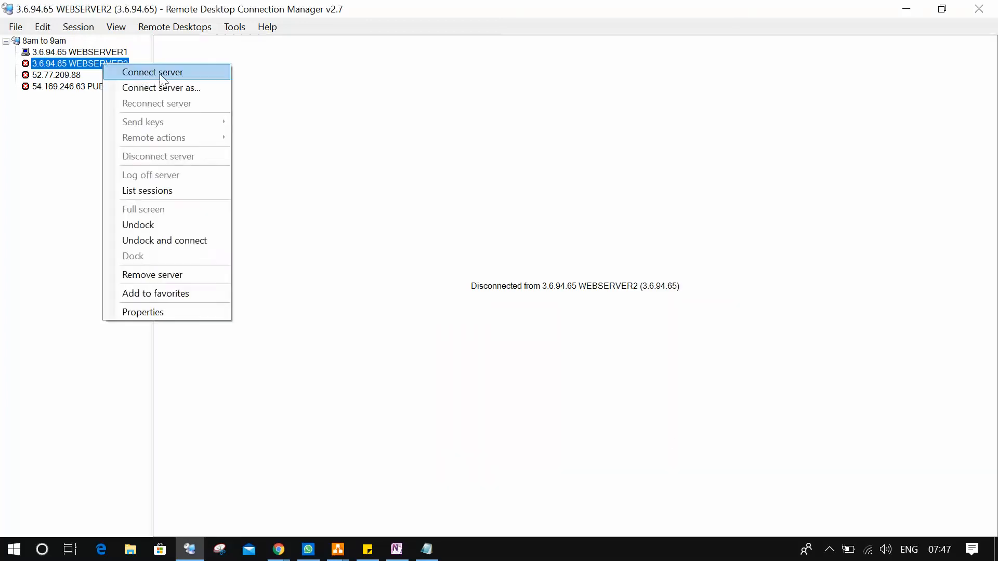
left_click(174, 87)
left_click(217, 67)
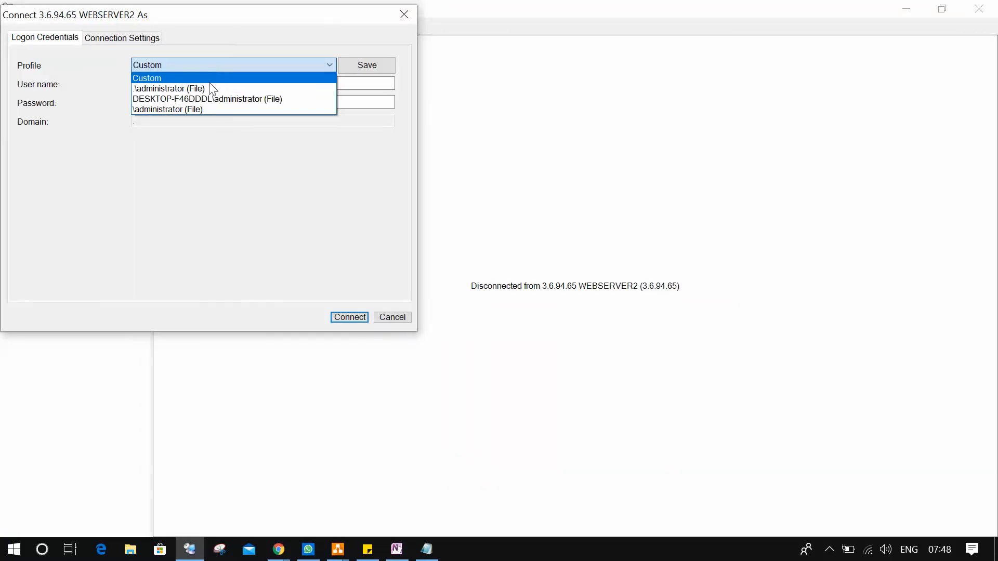
left_click(208, 77)
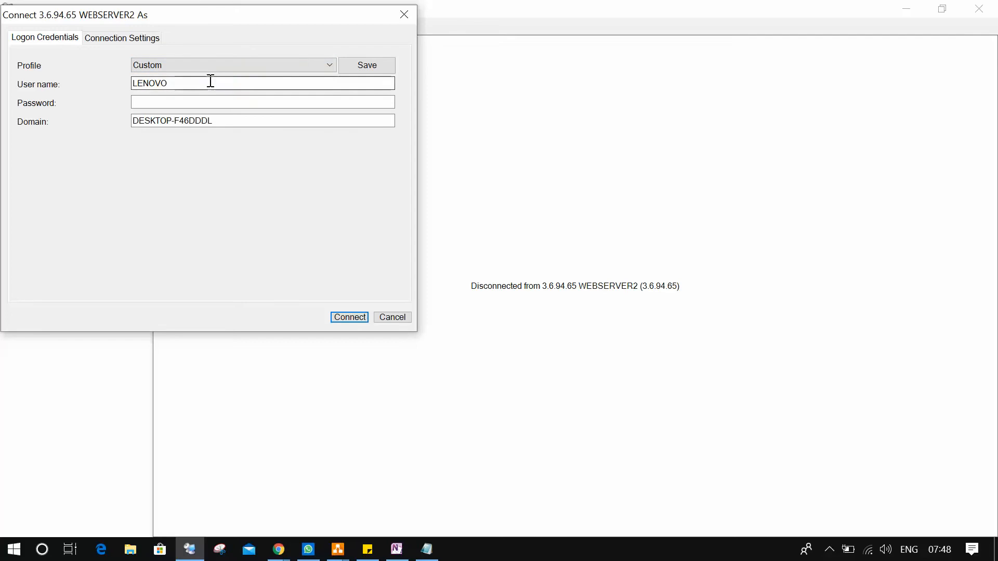
double_click(170, 82)
type("adminis")
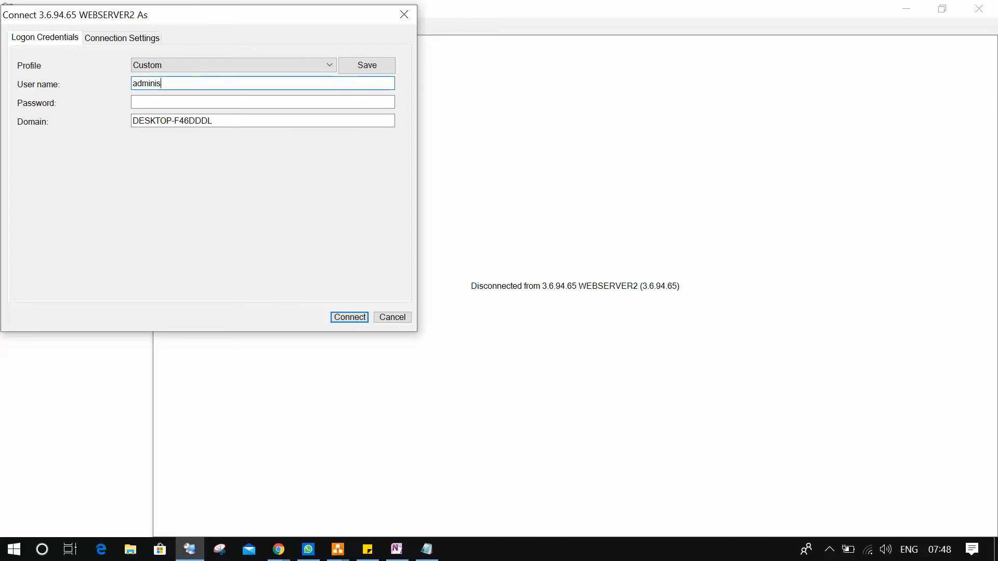
type("trator")
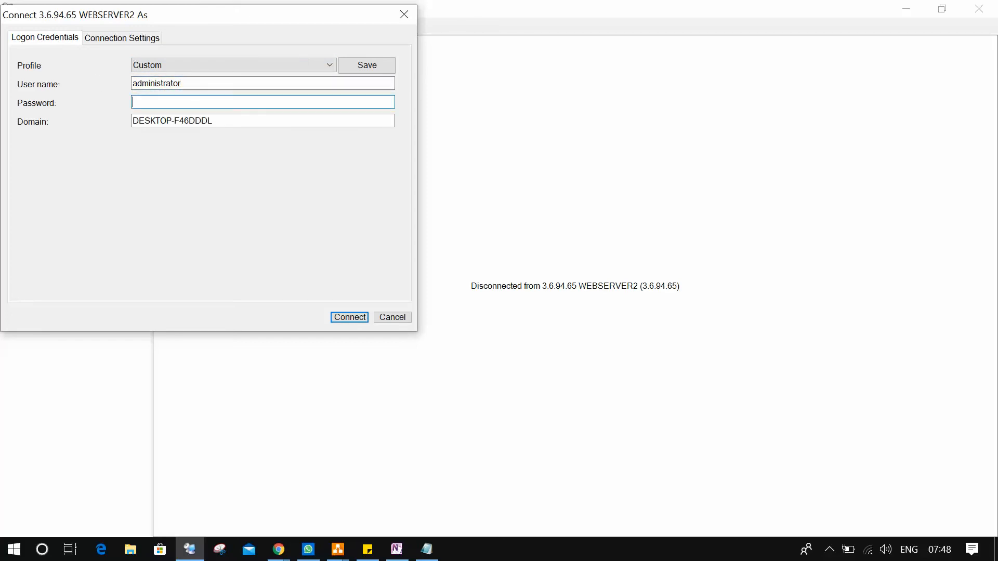
key("alt+Tab")
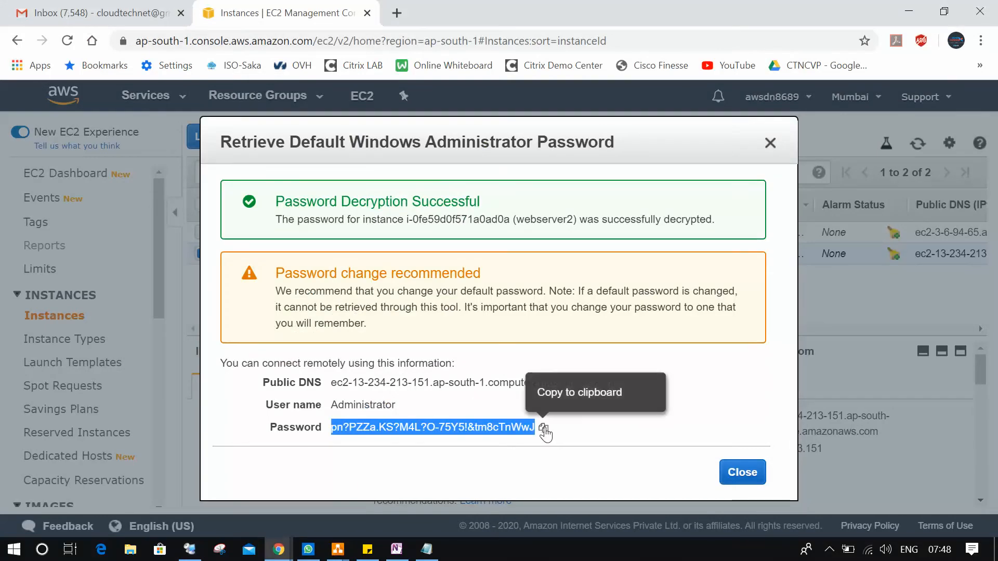
left_click(544, 430)
key("alt+Tab")
key("ctrl+v")
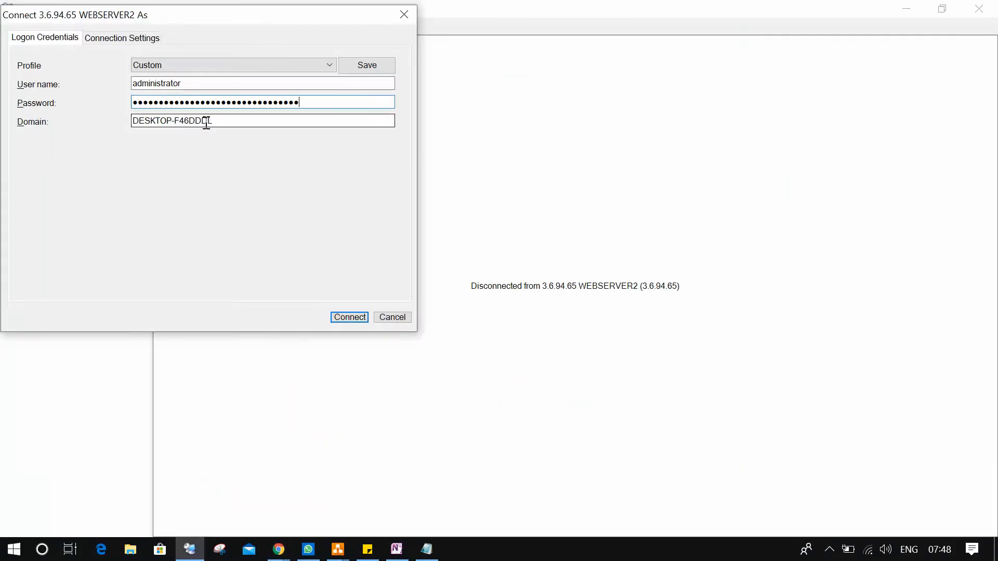
left_click(364, 319)
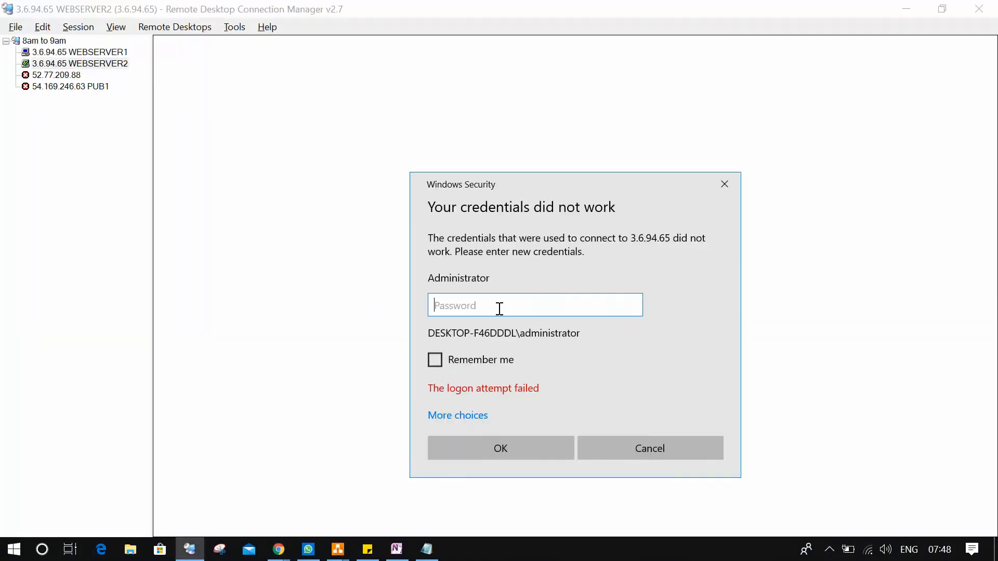
Retry the WEBSERVER2 logon with the Administrator password and Remember me enabled, and cancel the credentials prompt
key("ctrl+v")
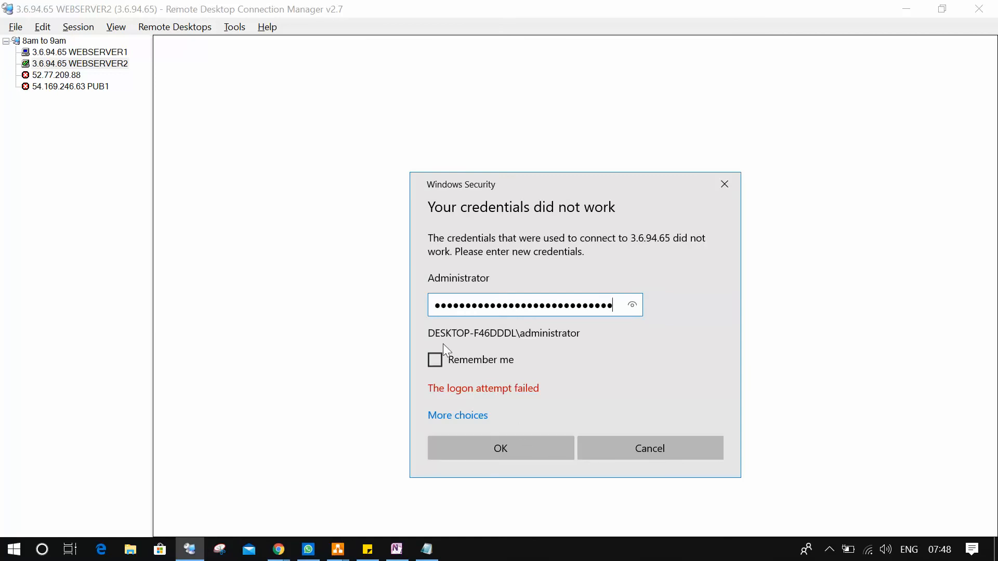
left_click(435, 359)
left_click(501, 448)
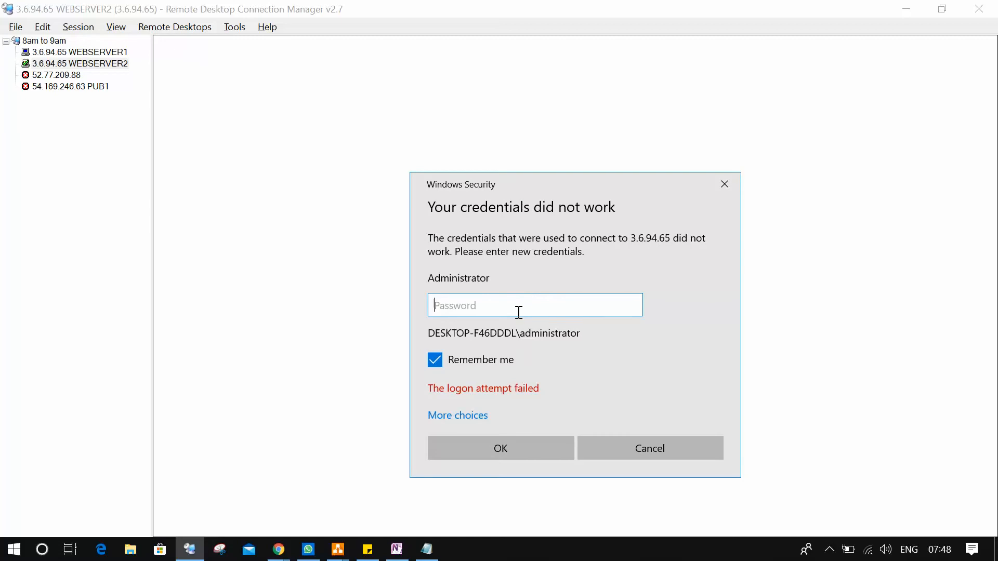
left_click(645, 450)
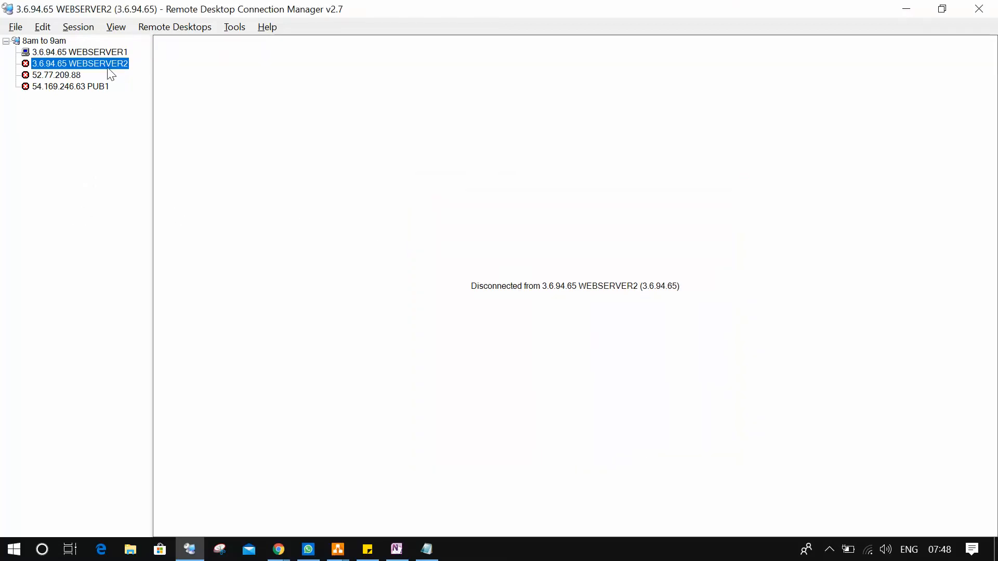
Switch to the EC2 Management Console, close the decrypted password dialog, and copy webserver2's IPv4 public IP
key("alt+Tab")
left_click(741, 470)
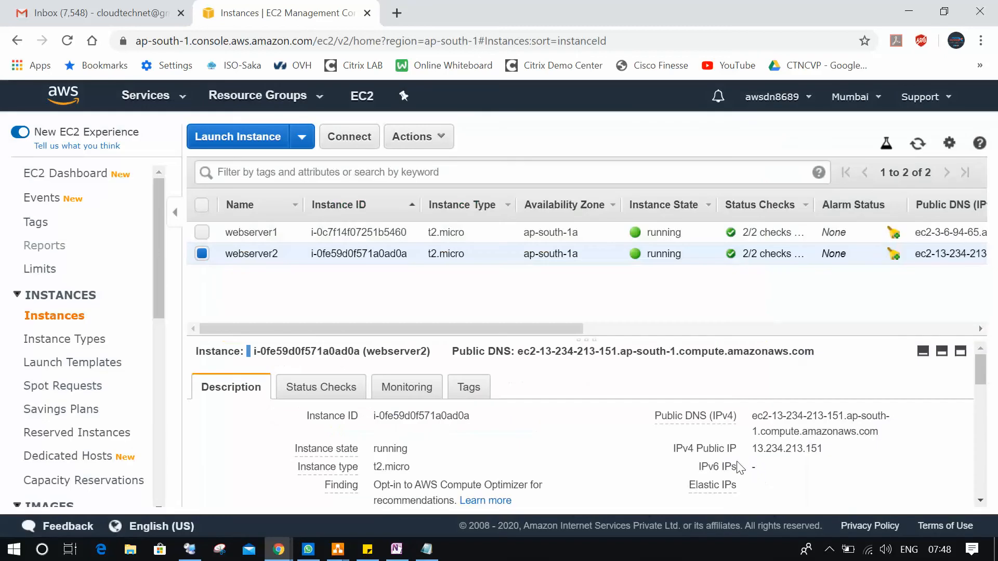
left_click(833, 451)
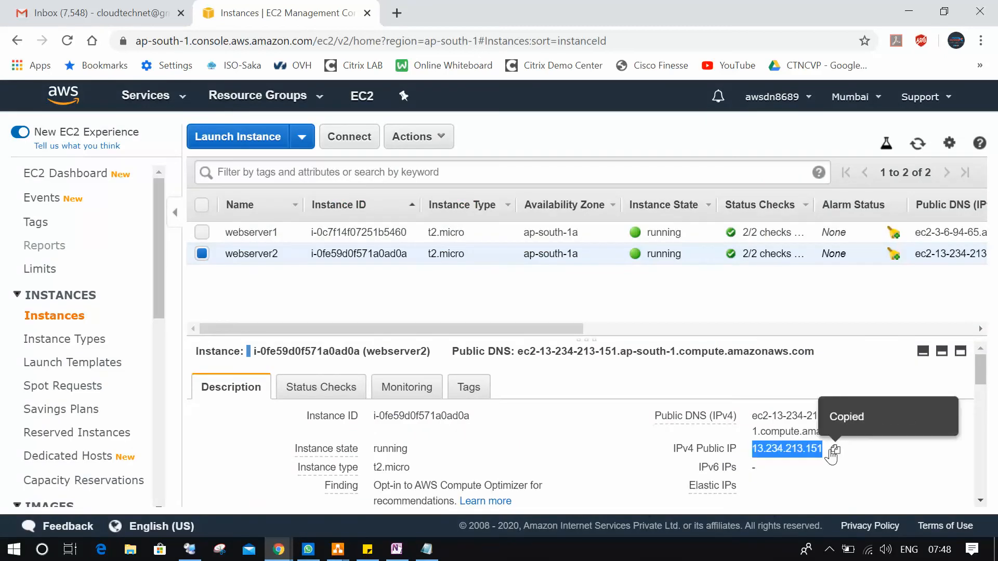
In Remote Desktop Connection Manager, set WEBSERVER2's server name to 13.234.213.151 and display name to 13.234.213.151 WEBSERVER2, and save all files
key("alt+Tab")
right_click(65, 63)
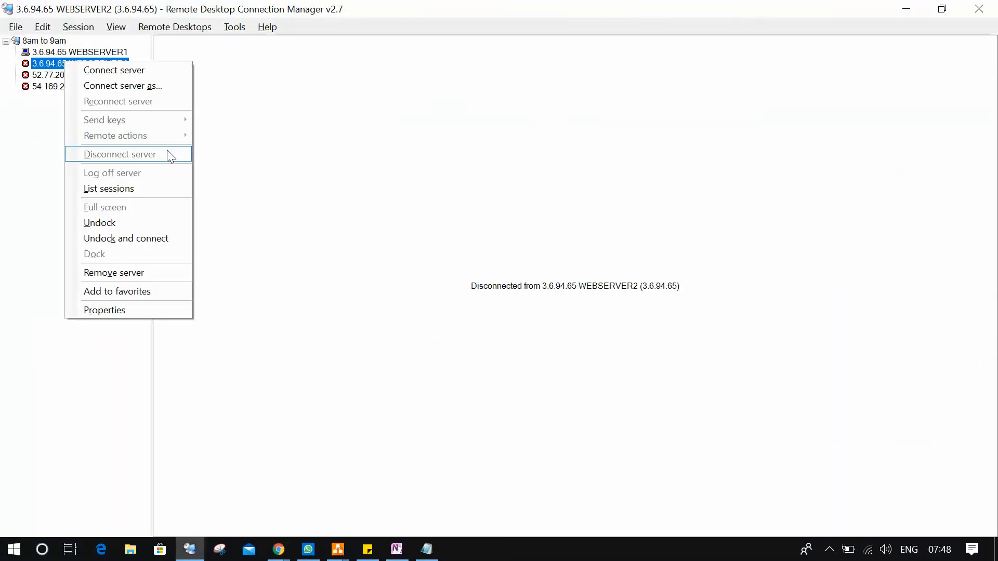
left_click(116, 307)
key("ctrl+v")
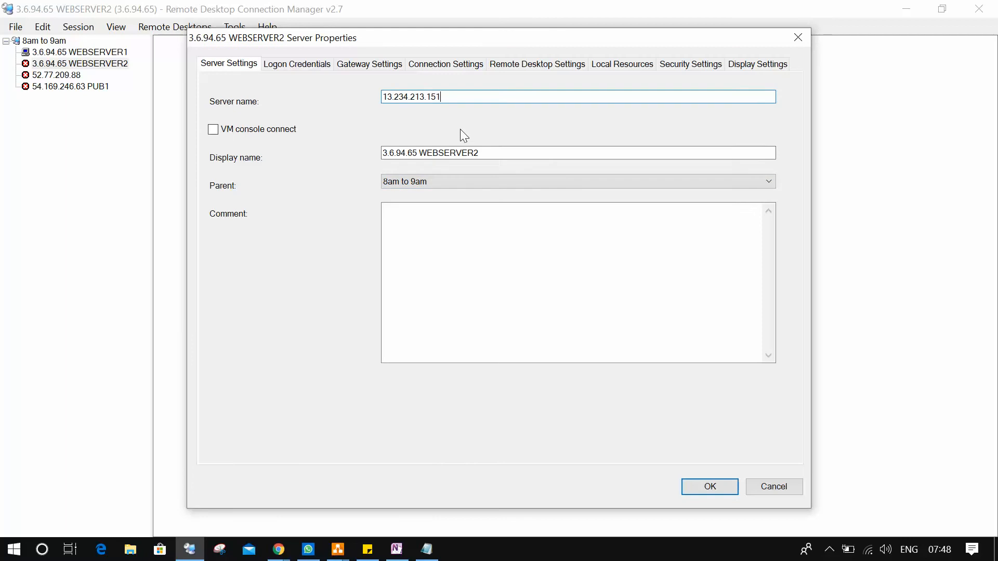
left_click_drag(419, 155, 383, 154)
key("ctrl+v")
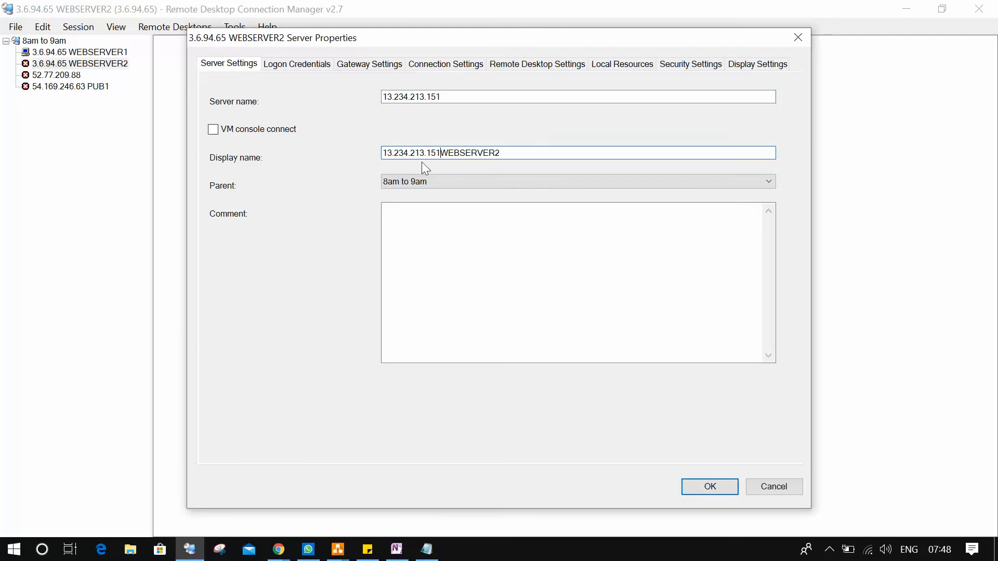
left_click(703, 486)
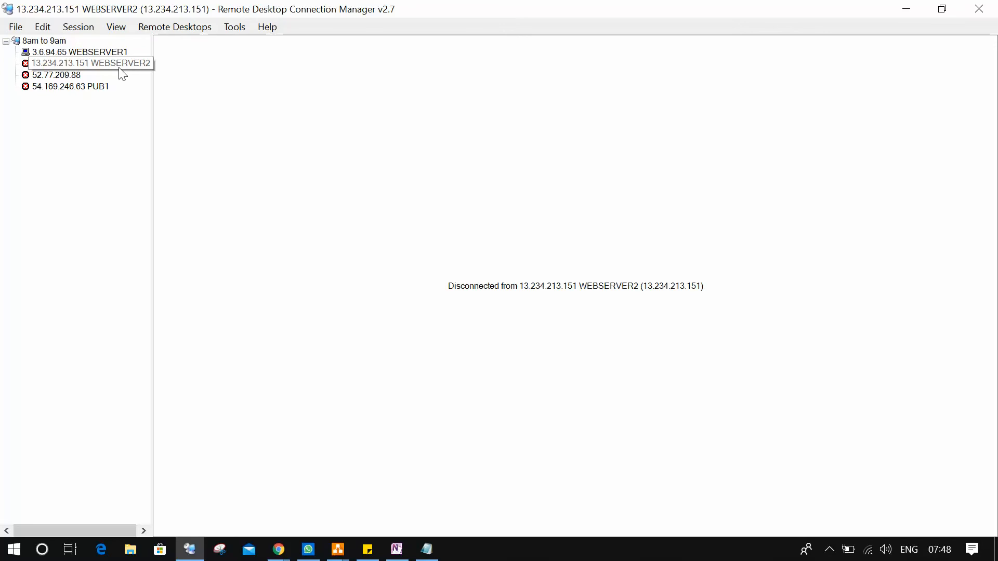
left_click(16, 27)
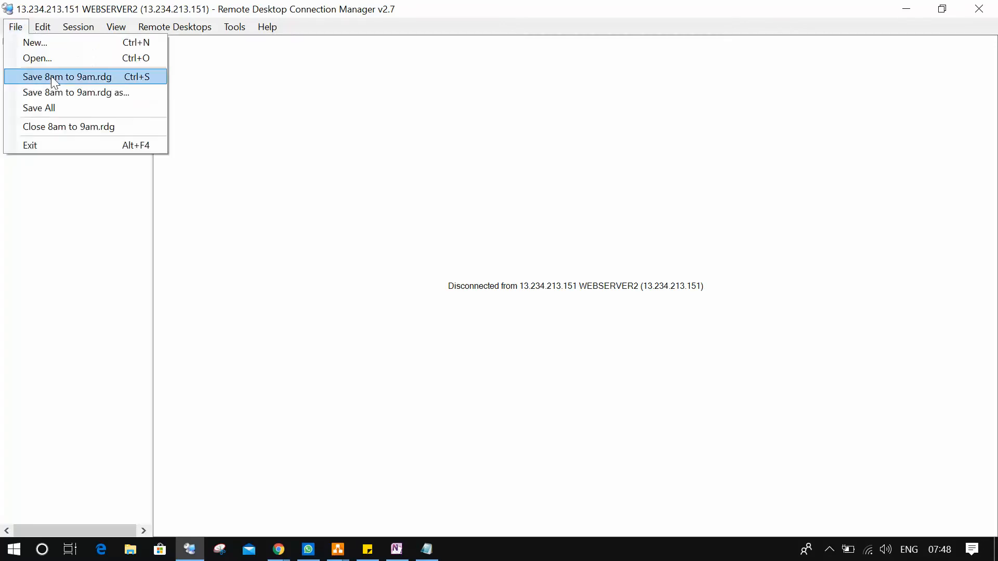
left_click(57, 107)
Open the custom logon credentials for connecting to WEBSERVER2 and clear the stored password
right_click(104, 71)
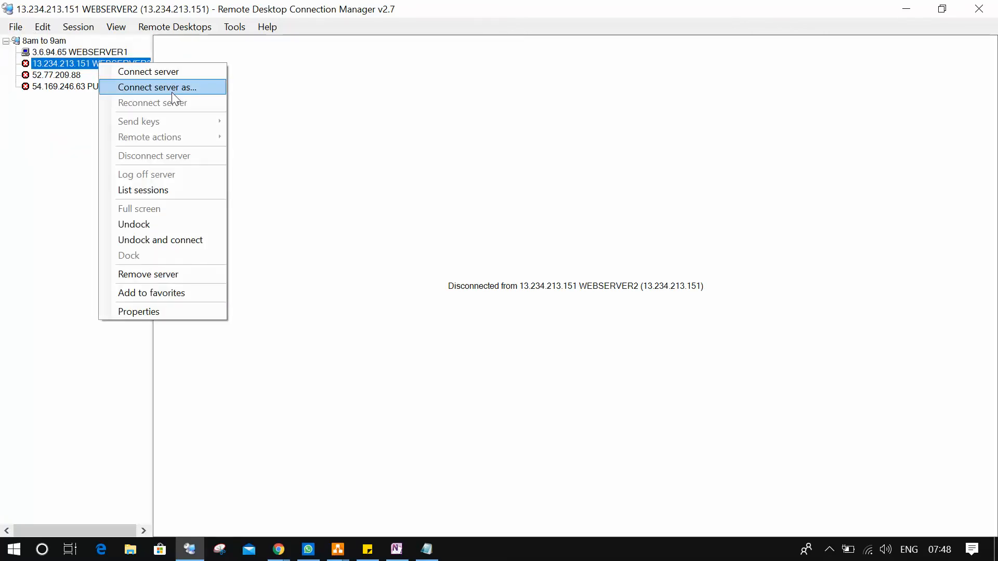
left_click(170, 84)
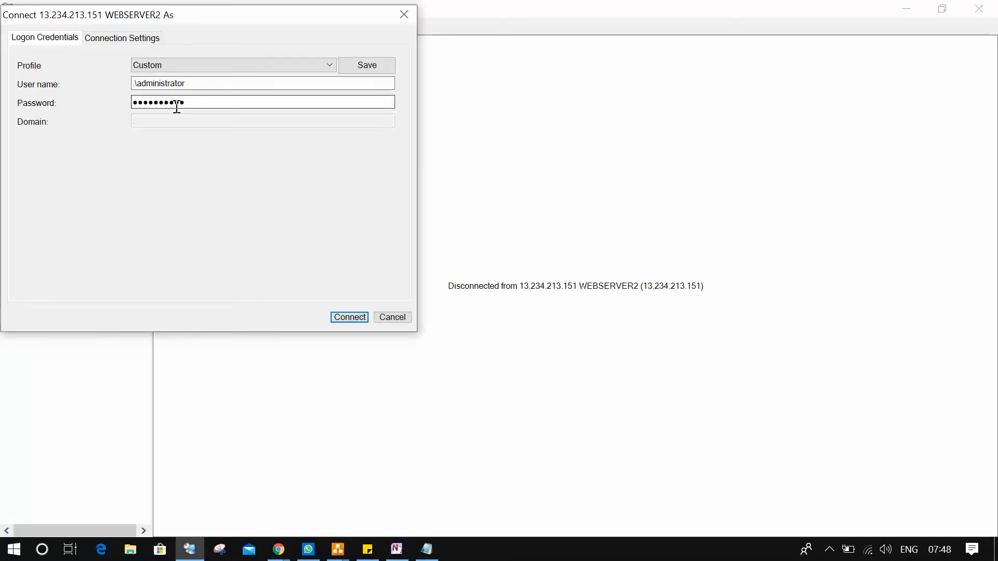
left_click_drag(198, 104, 78, 116)
key("BackSpace")
Switch to the EC2 Management Console and open the key pair file selection for retrieving webserver2's Windows Administrator password
key("alt+Tab")
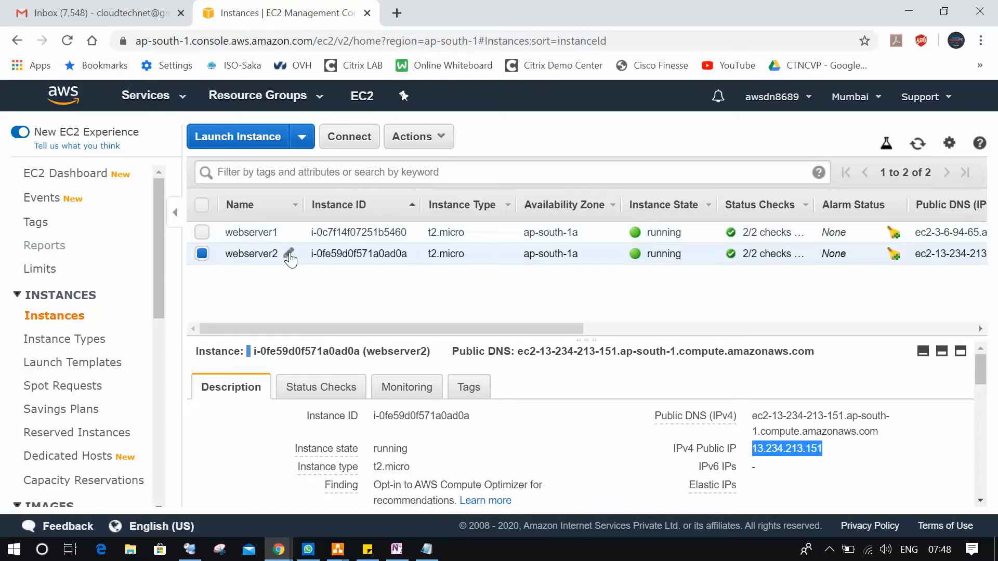
right_click(297, 251)
left_click(343, 272)
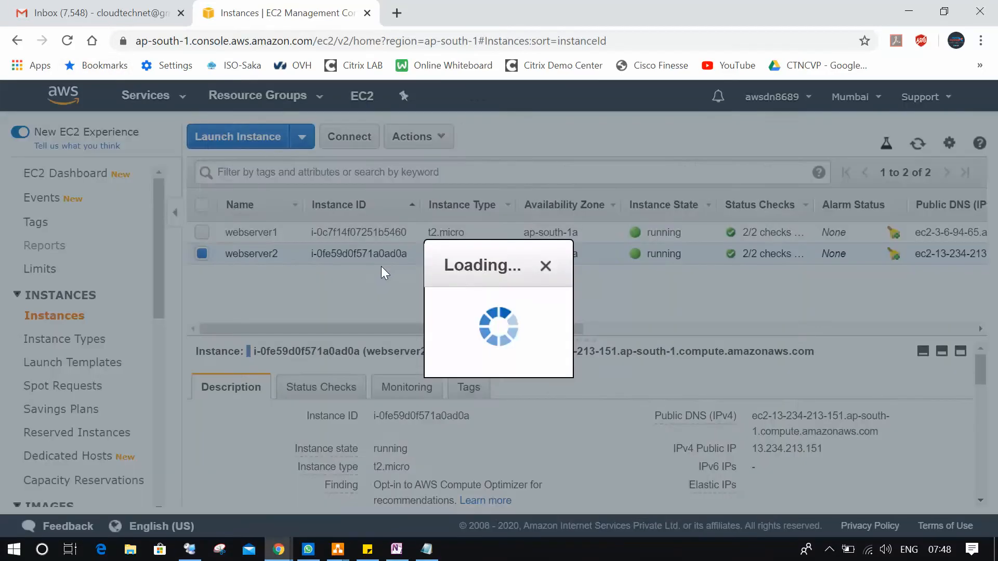
left_click(396, 338)
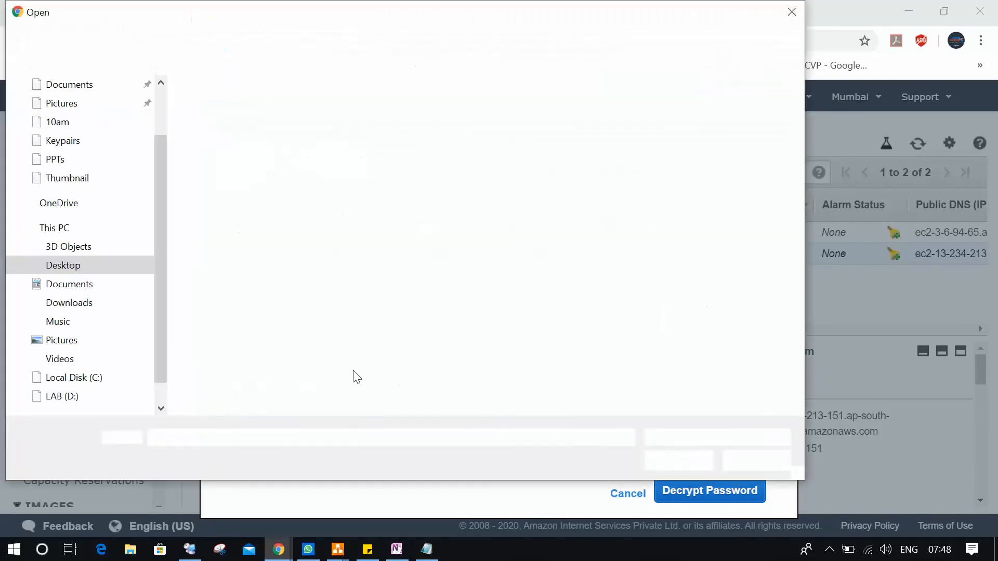
Decrypt the instance's default Windows administrator password with the key pair file Webserver1.pem and copy the password
left_click(262, 329)
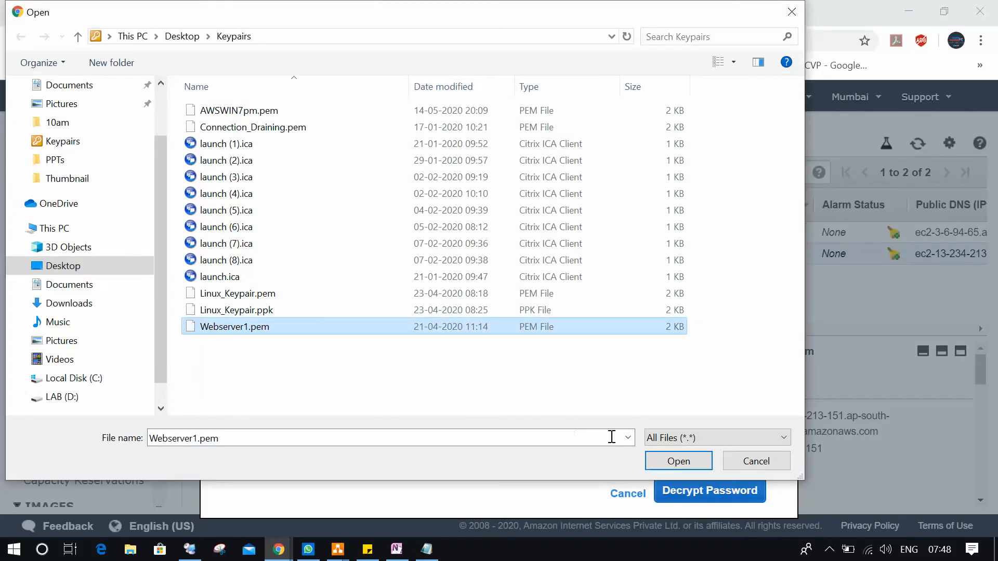
left_click(679, 462)
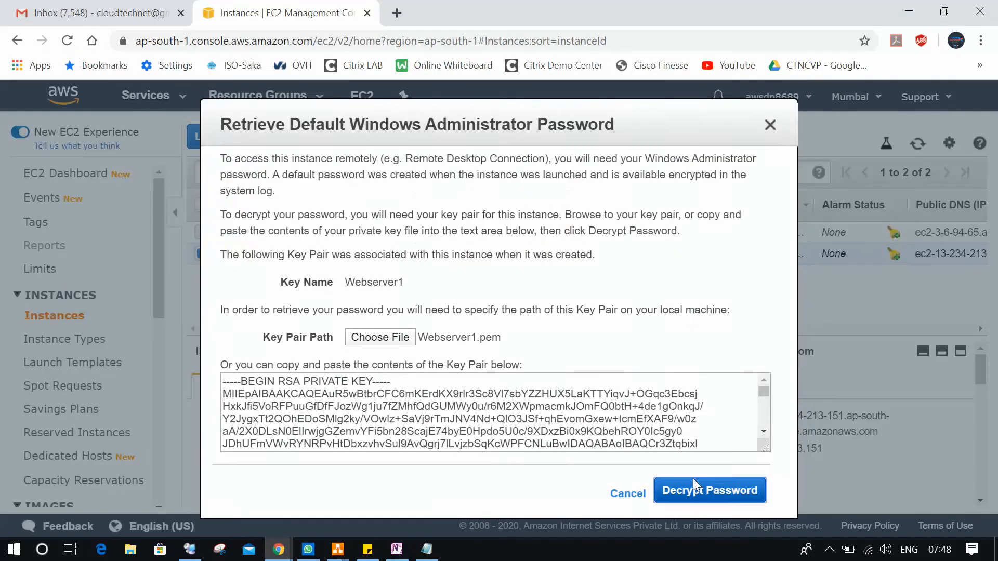
left_click(691, 491)
left_click(543, 428)
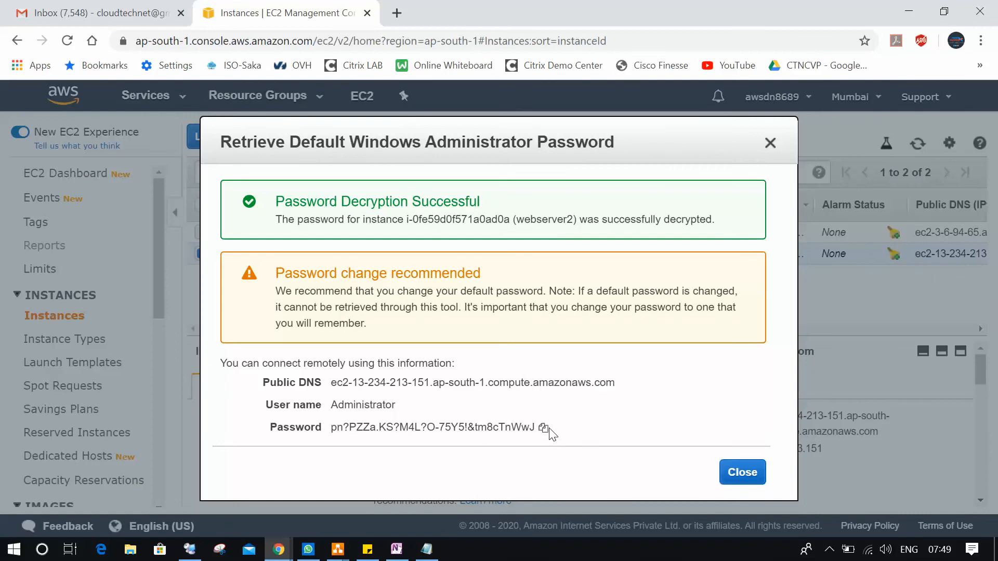
left_click(544, 428)
Switch to Remote Desktop Connection Manager, connect to WEBSERVER2 with the copied administrator password, and allow the server to be discoverable on its network
key("alt+Tab")
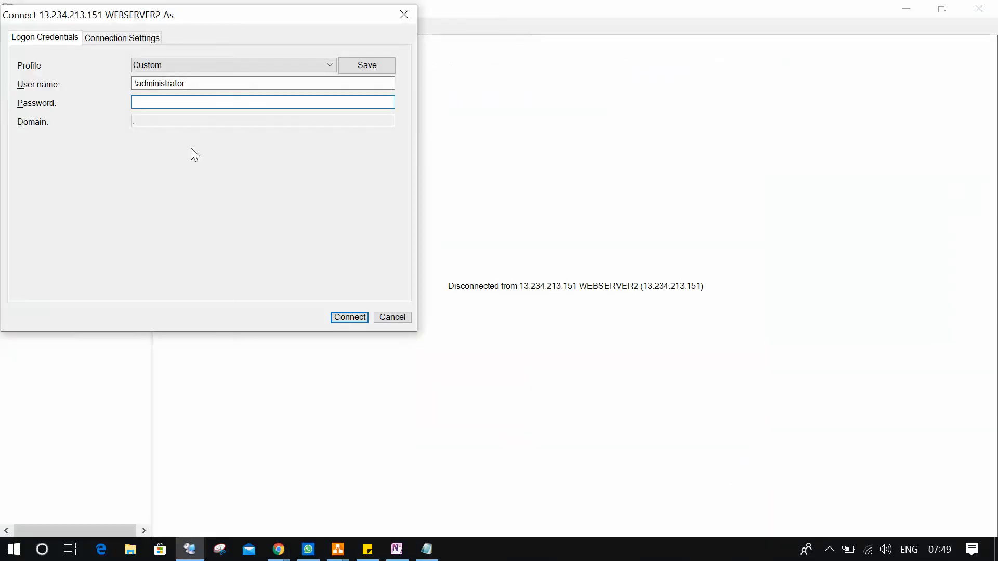
key("ctrl+v")
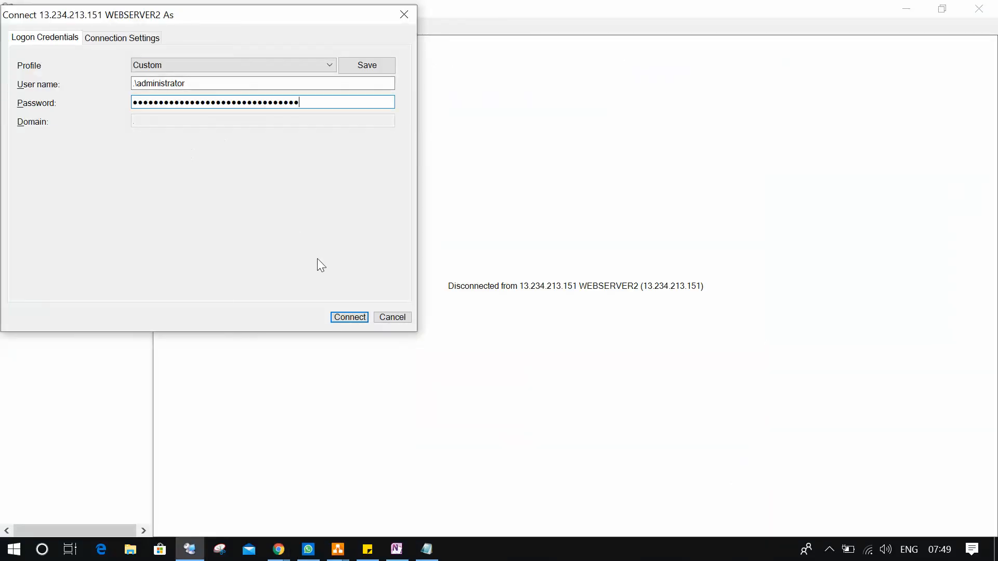
left_click(358, 318)
left_click(621, 421)
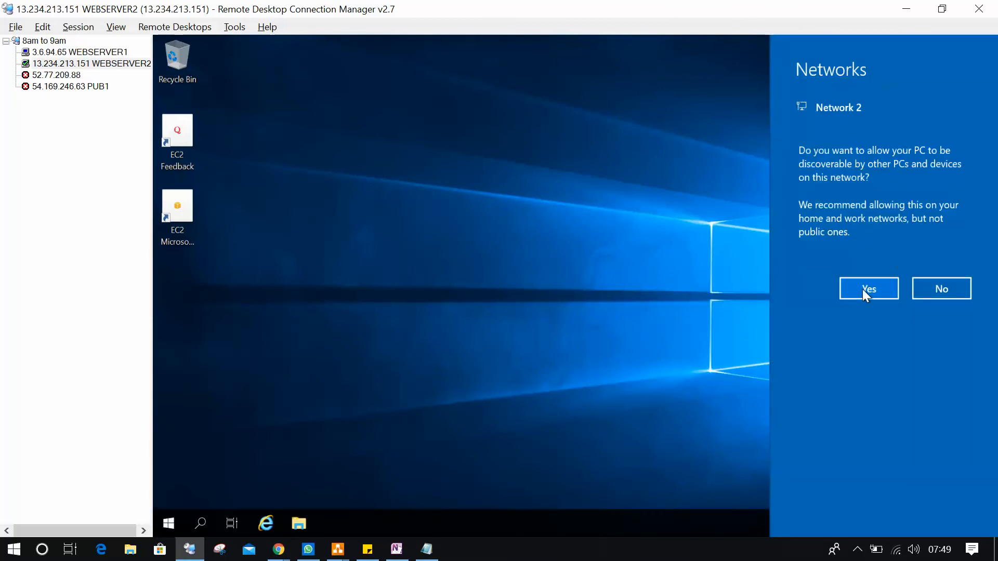
left_click(865, 290)
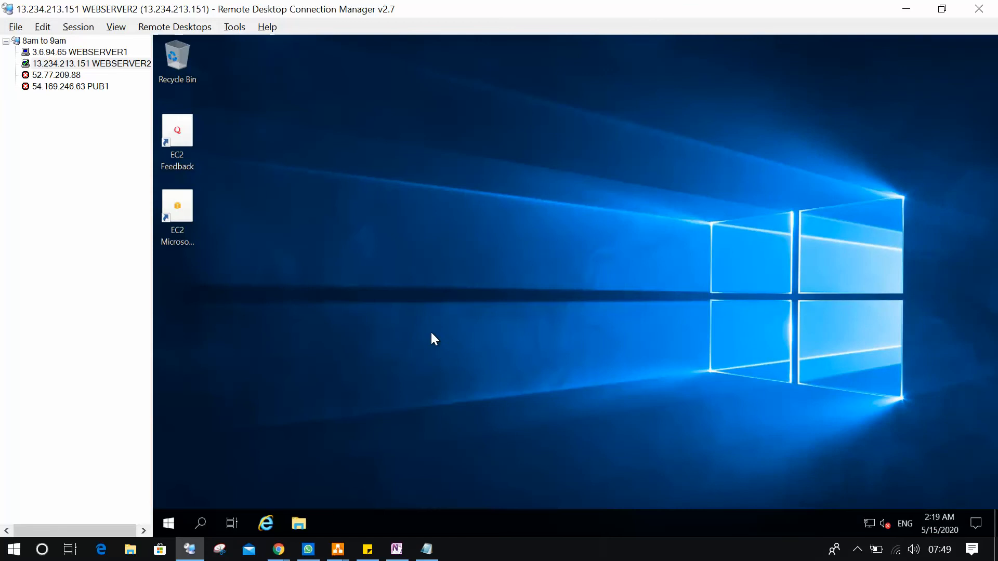
Refresh the remote desktop of WEBSERVER2
left_click(177, 520)
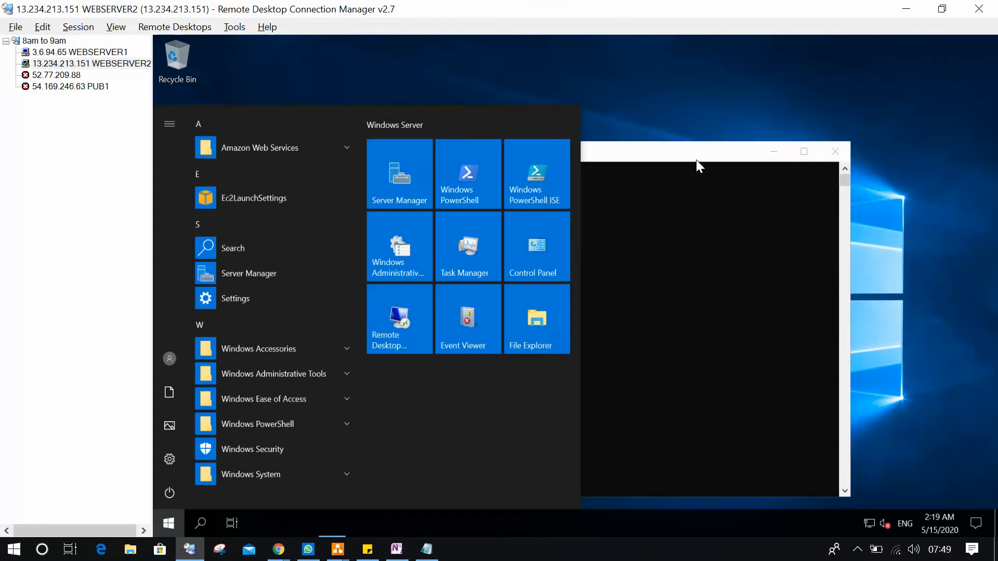
left_click(683, 125)
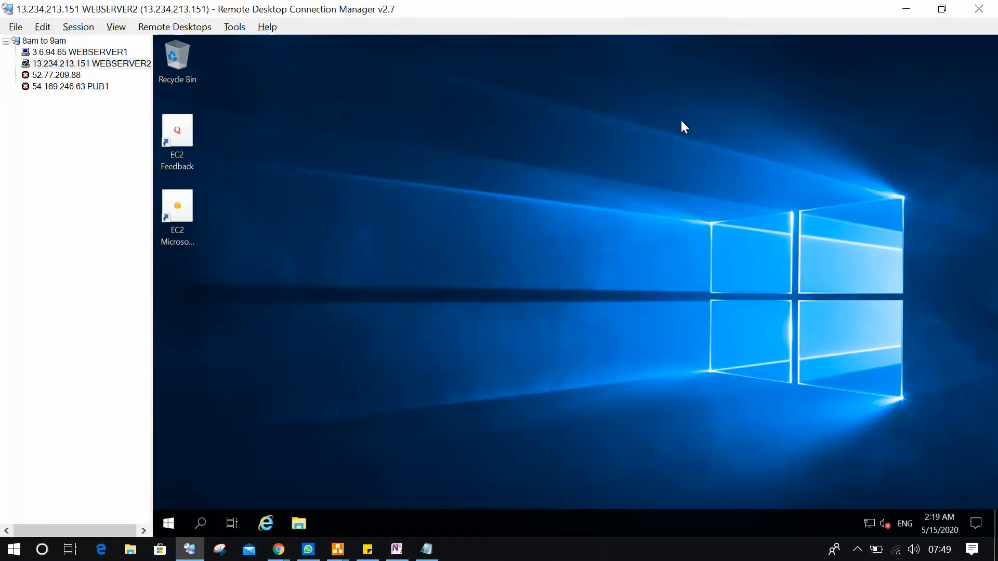
right_click(577, 250)
left_click(619, 289)
right_click(585, 208)
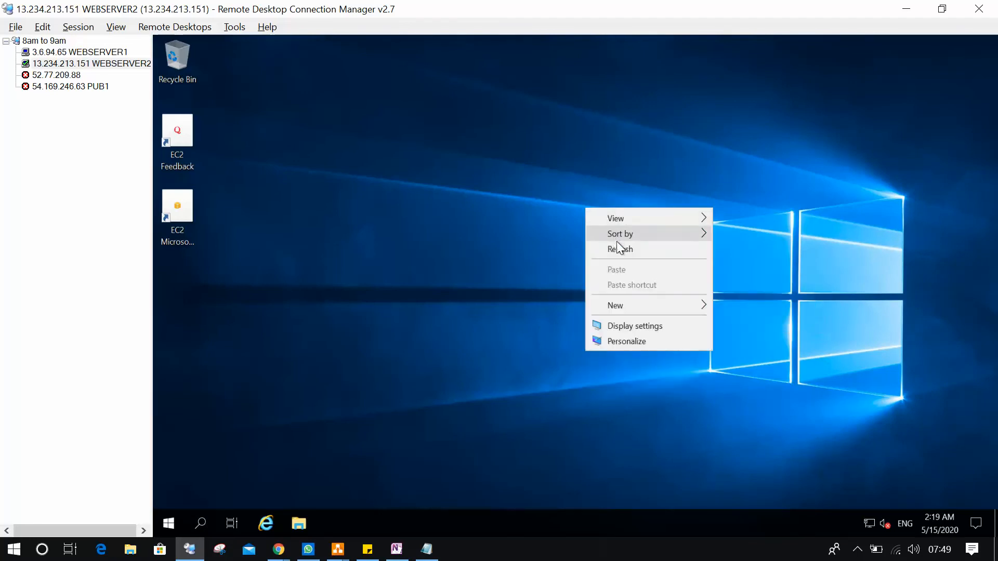
left_click(619, 246)
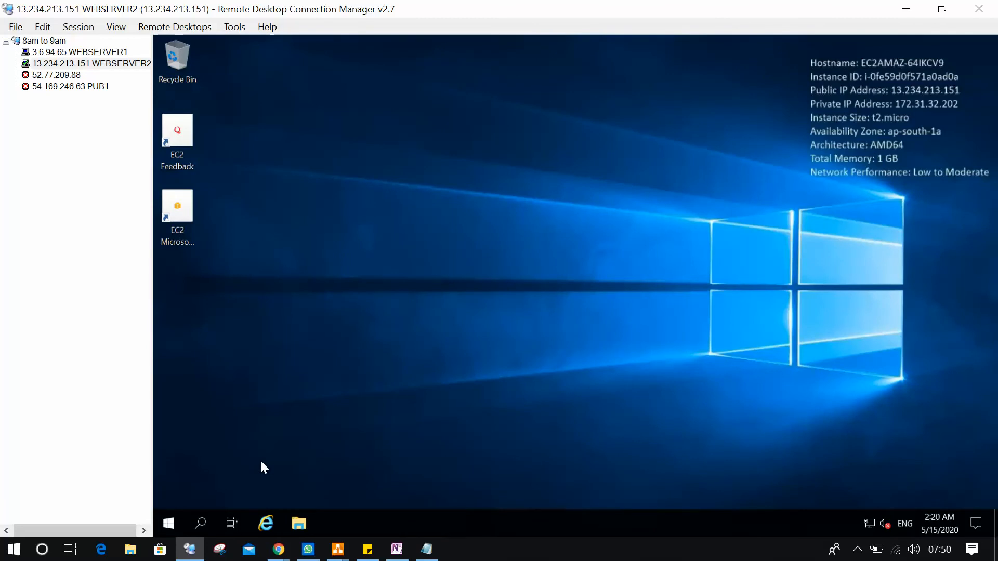
Open File Explorer on the server and show the system properties of This PC
left_click(170, 523)
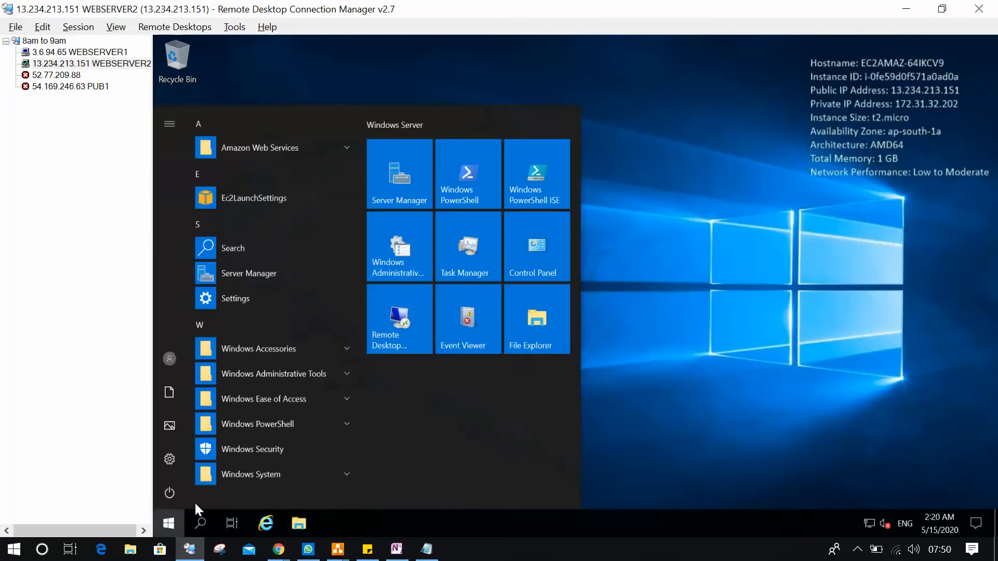
right_click(533, 326)
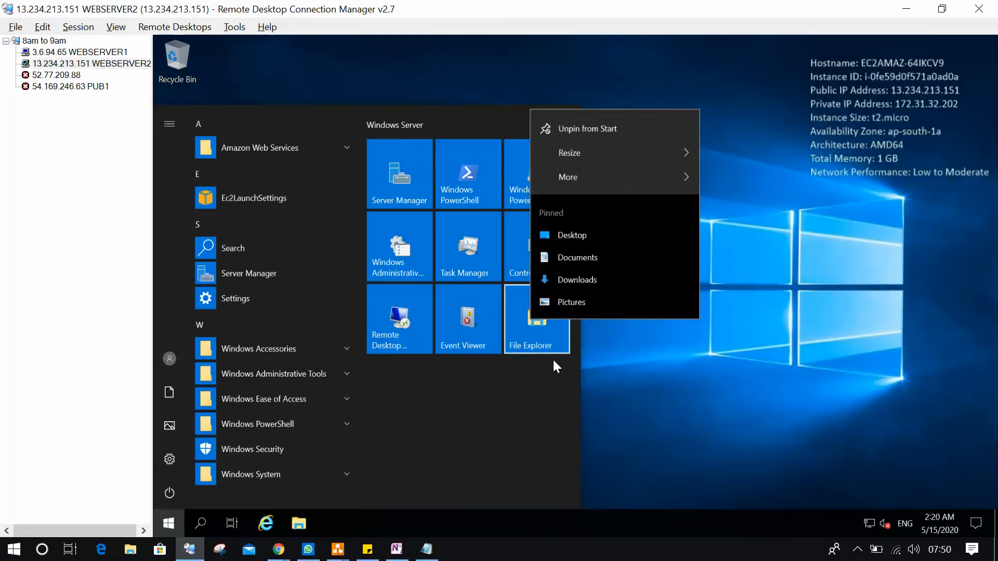
left_click(533, 332)
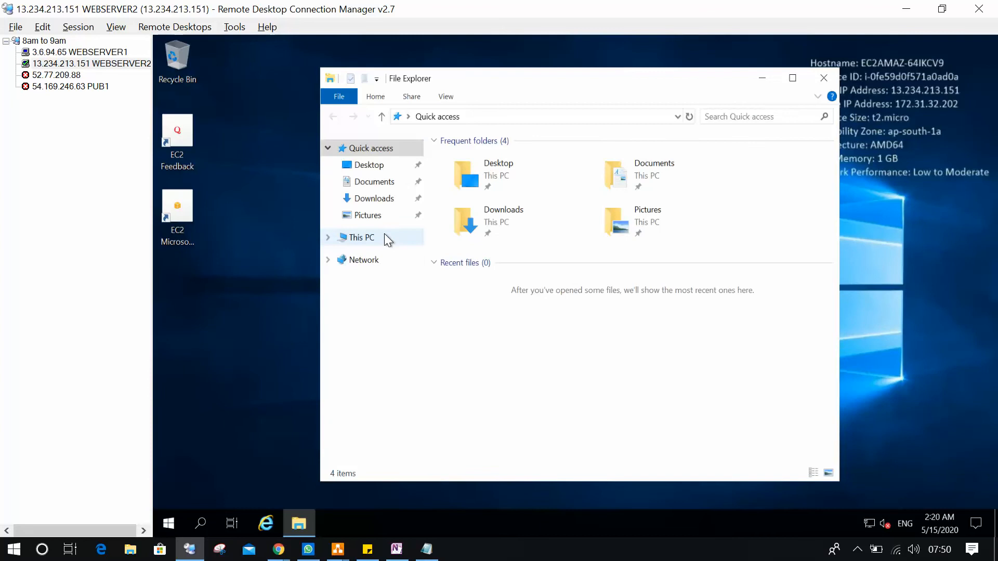
right_click(384, 237)
left_click(444, 414)
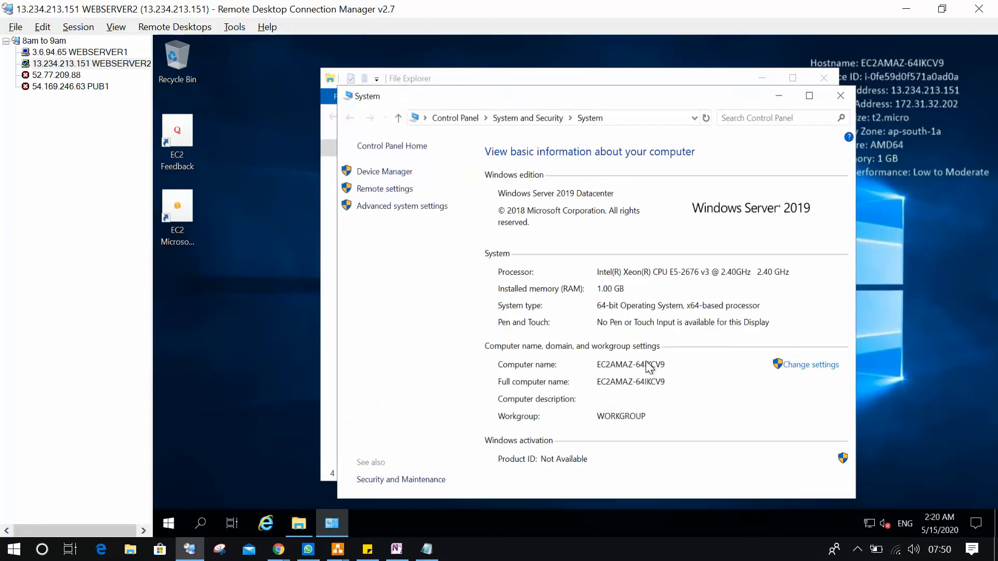
Rename the server's computer name to Webserver2, keeping it in WORKGROUP, and acknowledge the restart notice
left_click(827, 366)
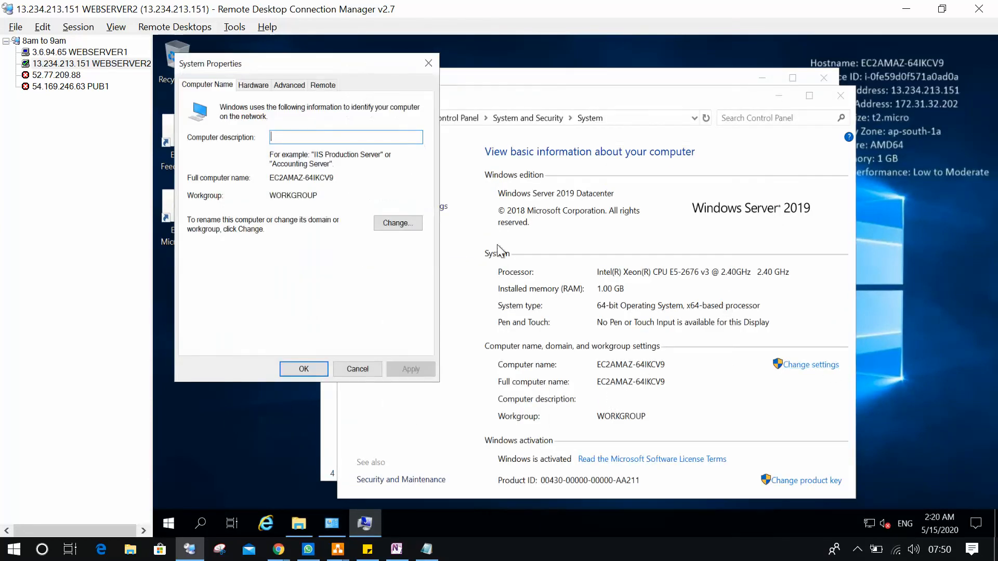
left_click(416, 223)
left_click_drag(254, 304, 151, 305)
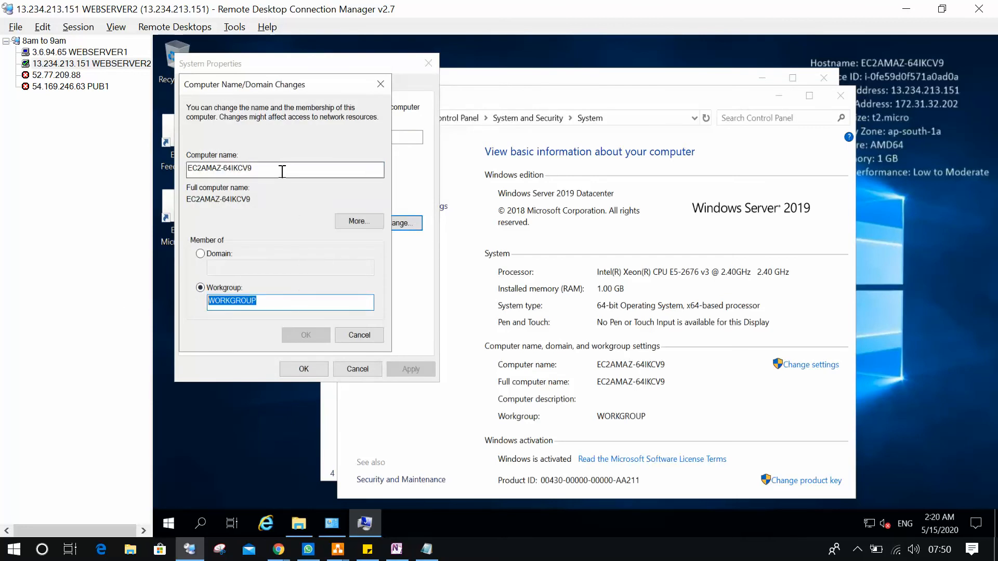
left_click_drag(282, 171, 196, 156)
type("wer")
key("BackSpace")
key("BackSpace")
key("BackSpace")
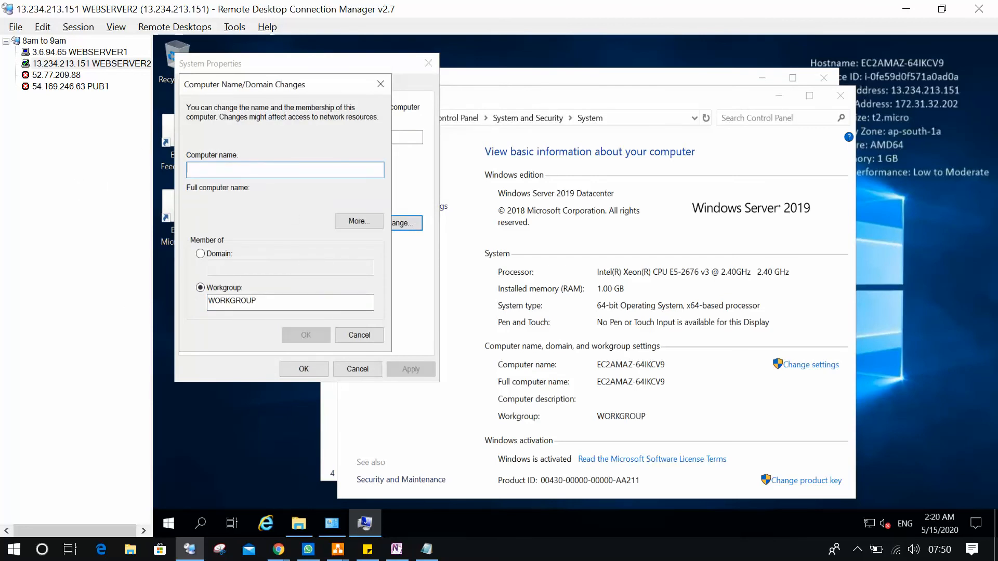
type("We")
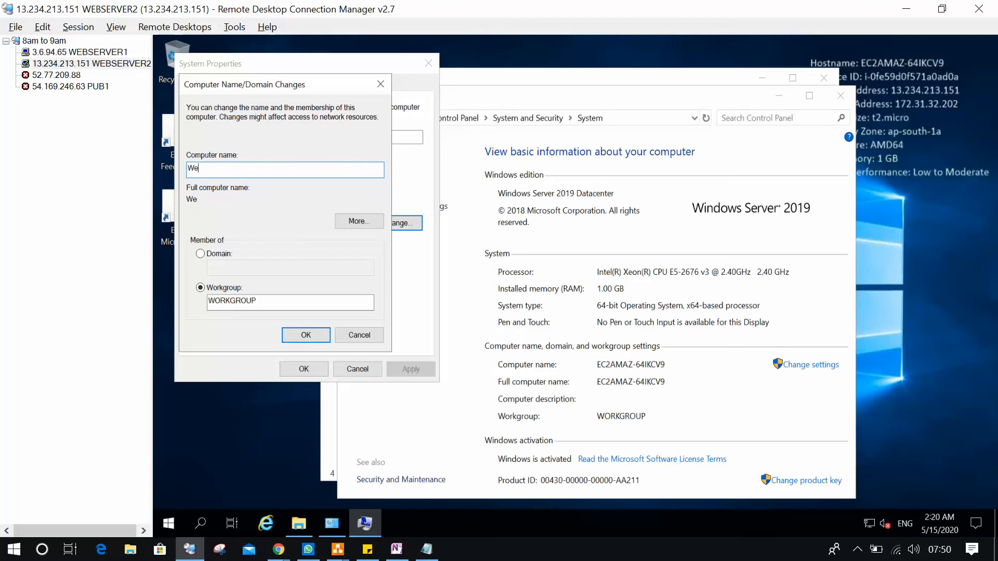
type("bserver2")
left_click(312, 338)
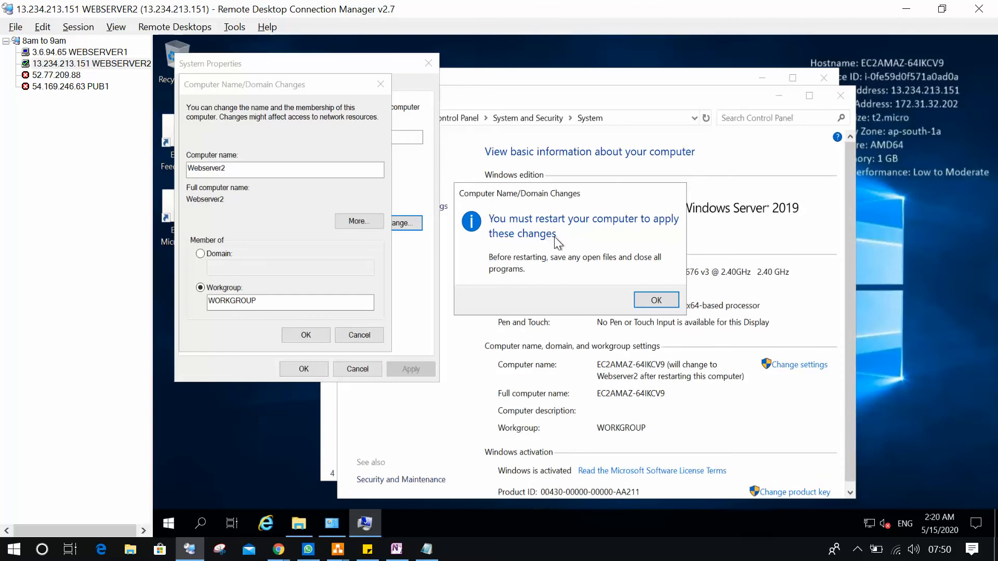
left_click(647, 300)
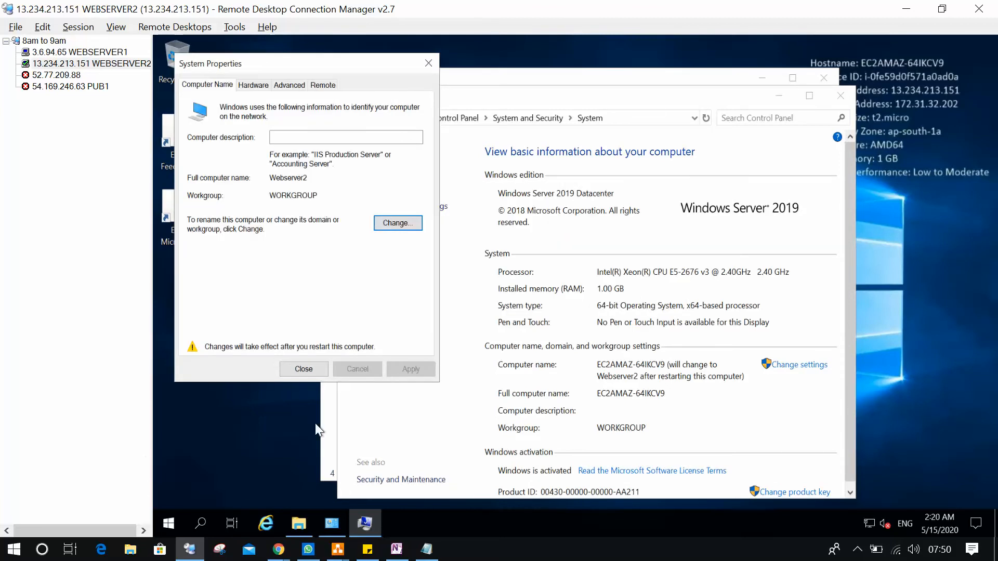
Close the System Properties dialog and restart the server immediately to apply the name change
left_click(303, 369)
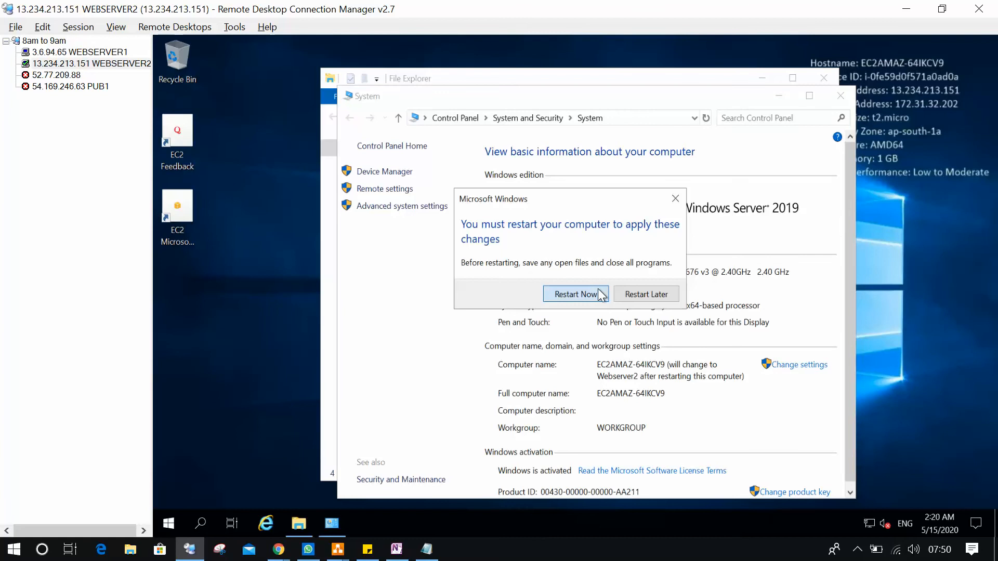
left_click(595, 293)
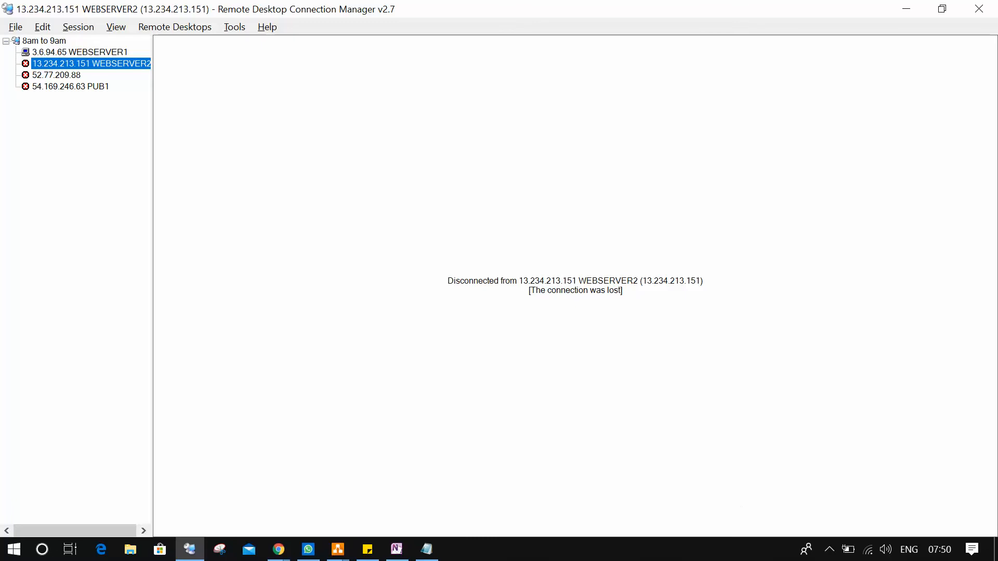
left_click(830, 550)
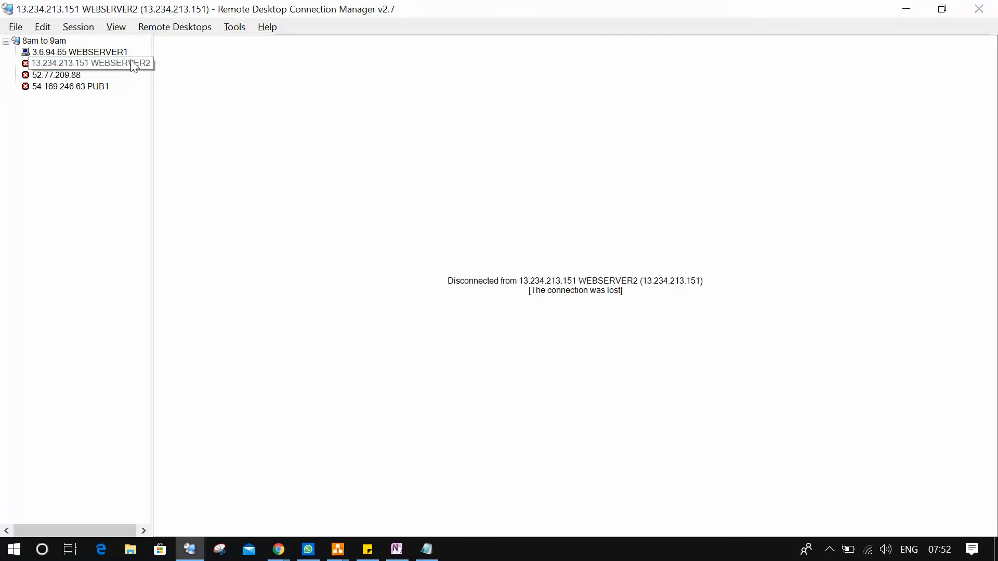
Reconnect to WEBSERVER2 with custom credentials using the copied administrator password, accepting its certificate and turning off further prompts for this computer
right_click(131, 62)
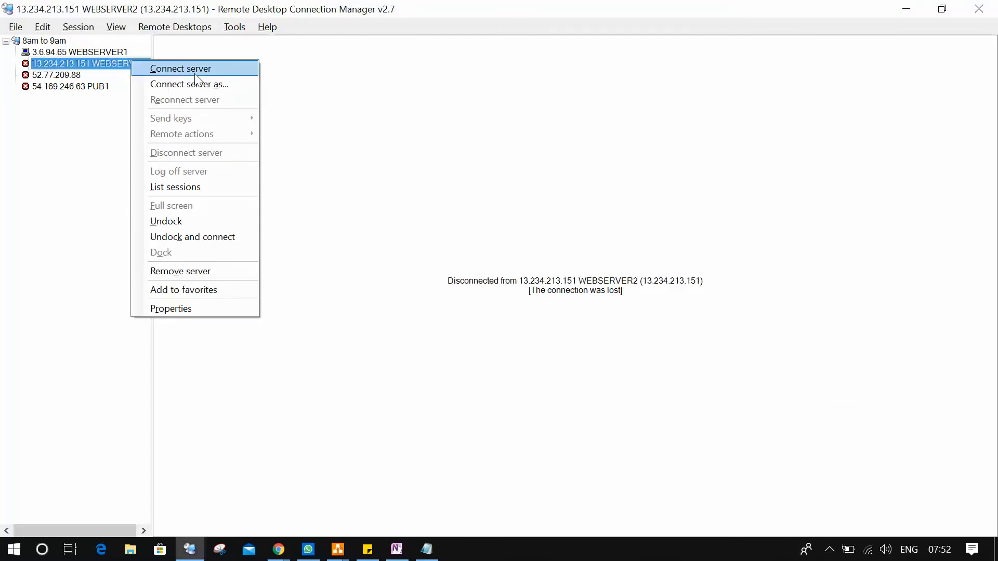
left_click(216, 84)
double_click(221, 104)
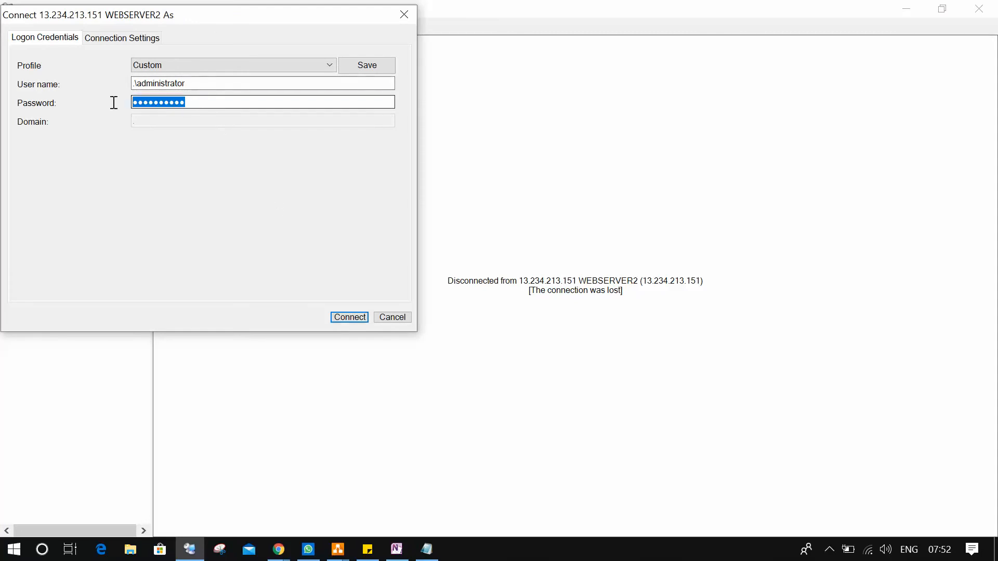
key("ctrl+v")
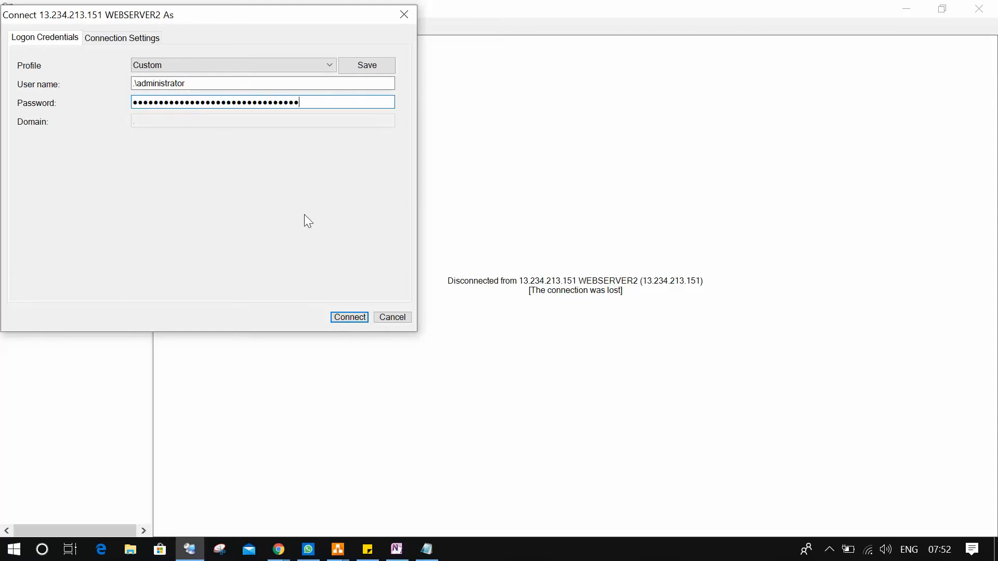
left_click(350, 317)
key("alt+d")
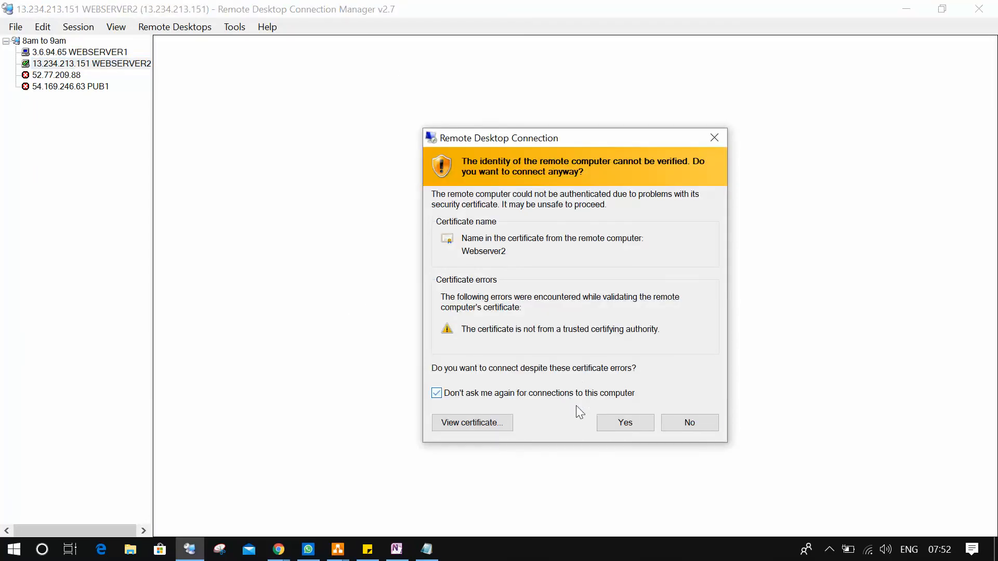
left_click(621, 421)
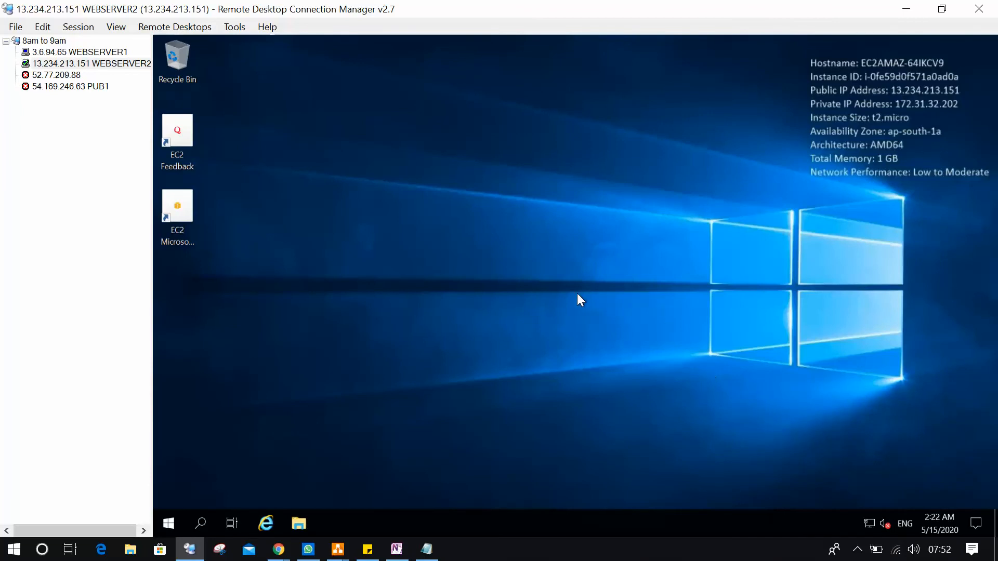
Refresh the restarted server's desktop to check the displayed instance details
right_click(562, 224)
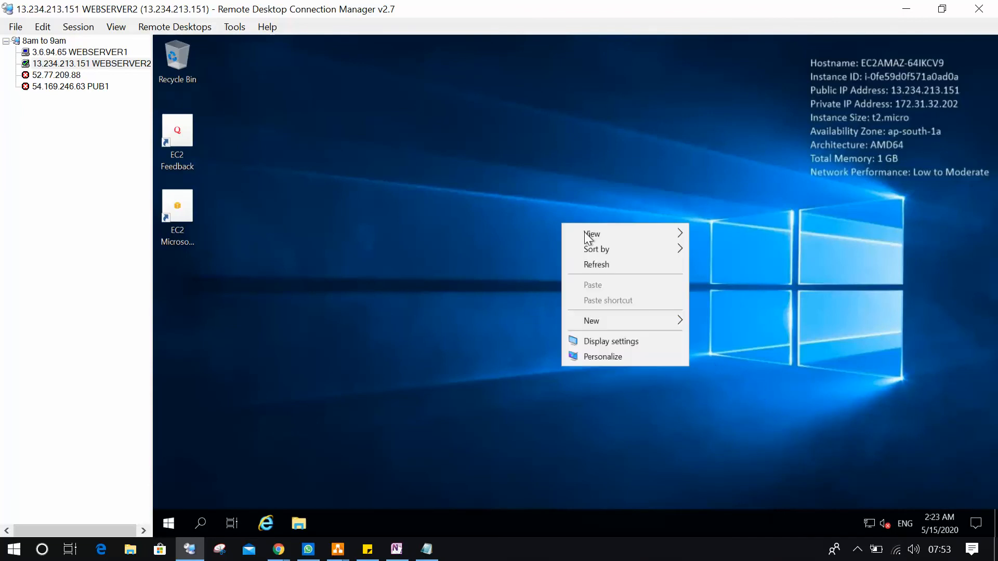
left_click(633, 263)
right_click(464, 234)
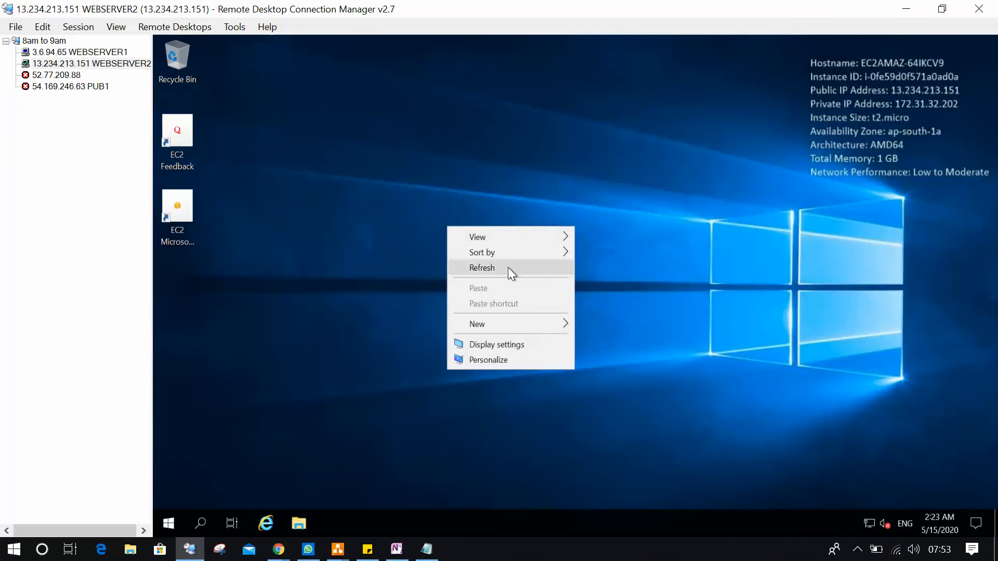
left_click(509, 270)
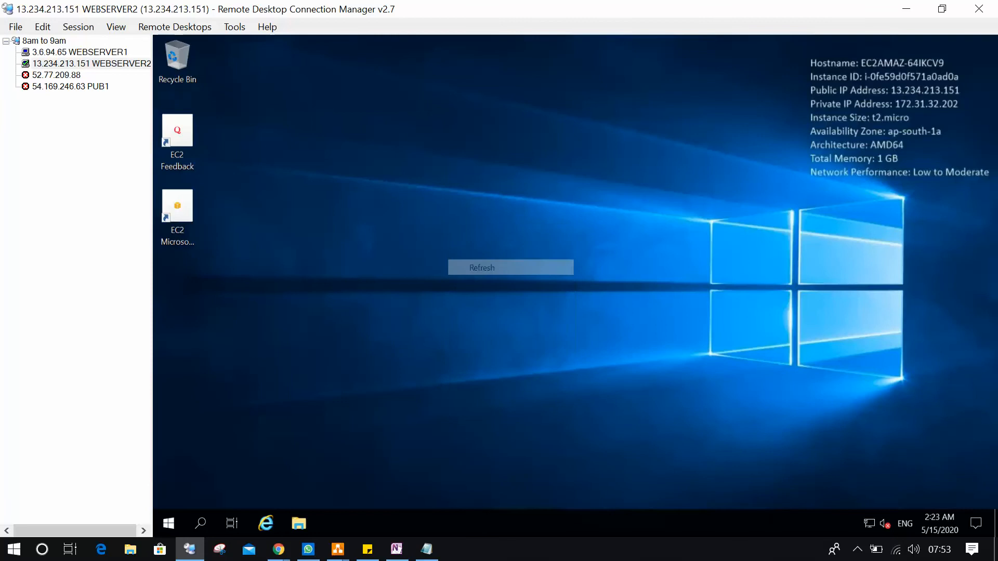
left_click(171, 524)
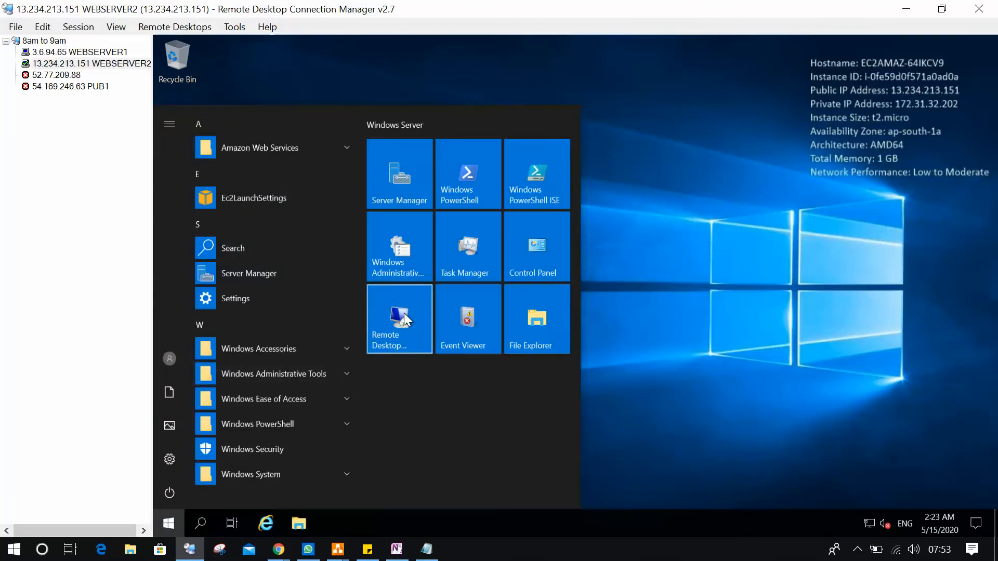
left_click(404, 313)
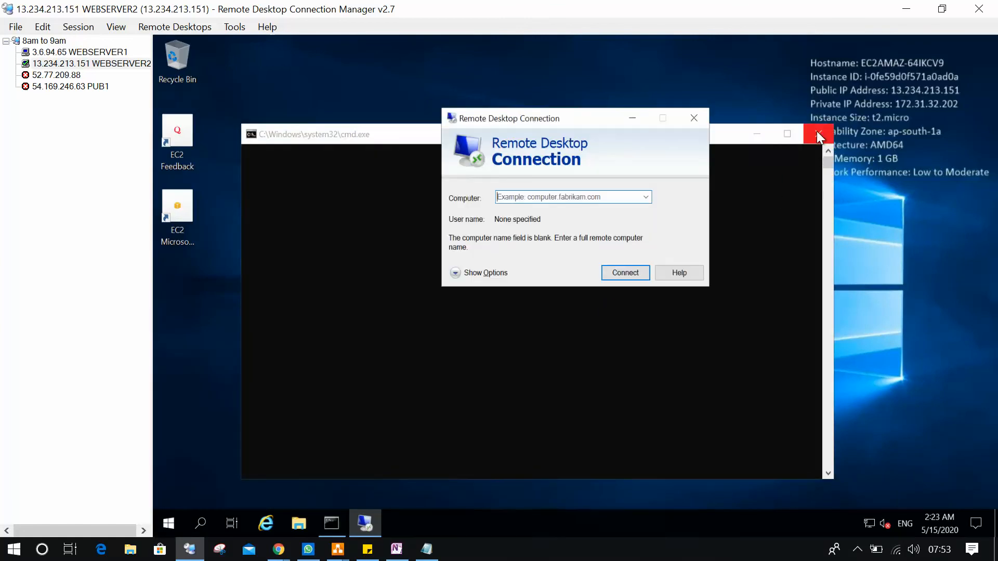
left_click(816, 131)
left_click(695, 119)
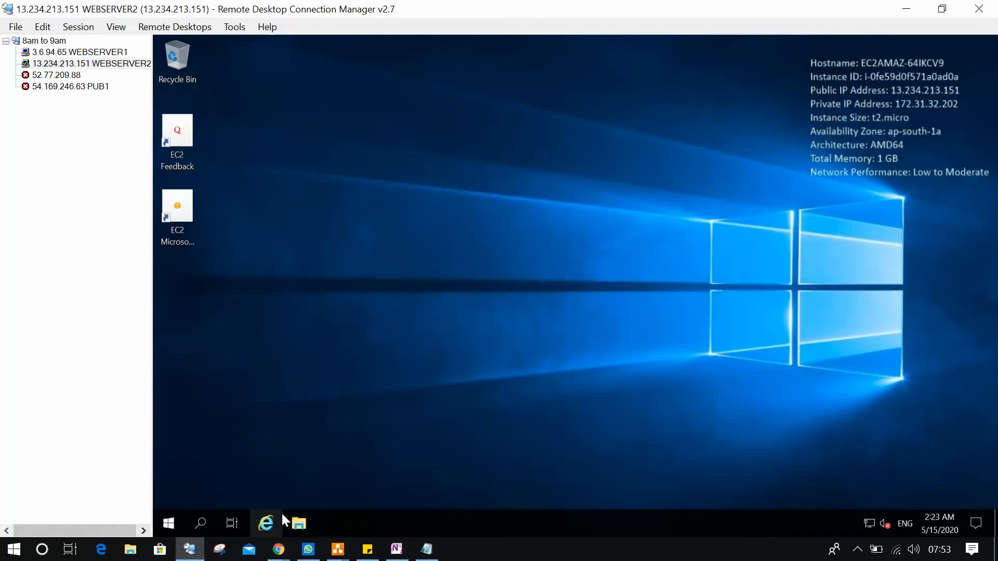
Open Server Manager, dismiss the Windows Admin Center notice and display the Local Server properties
left_click(168, 523)
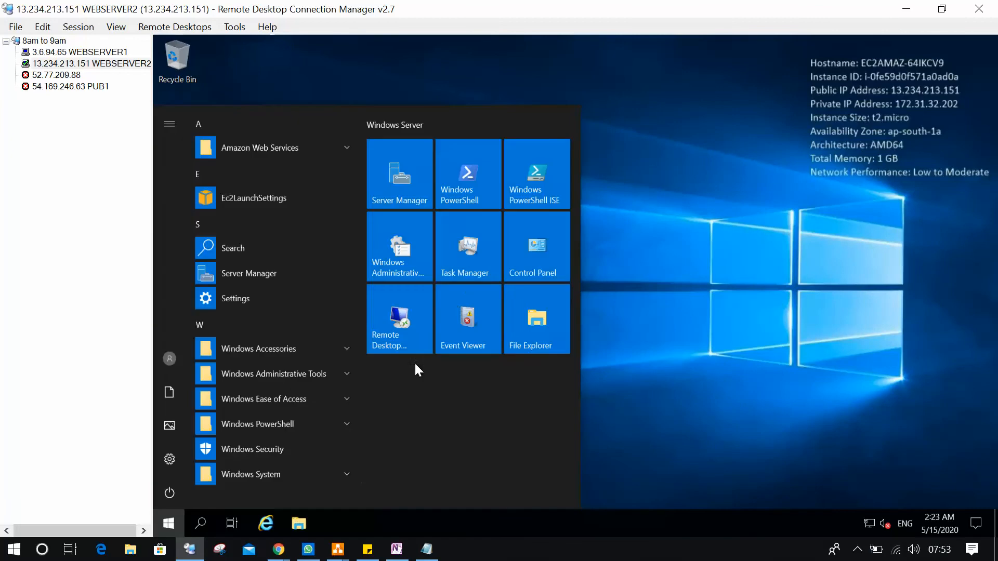
left_click(528, 175)
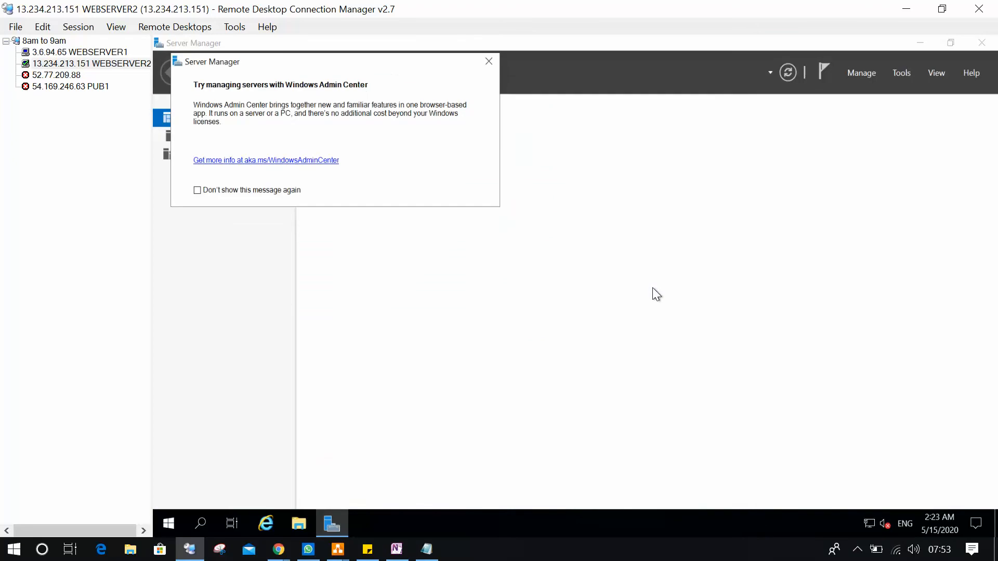
left_click(488, 61)
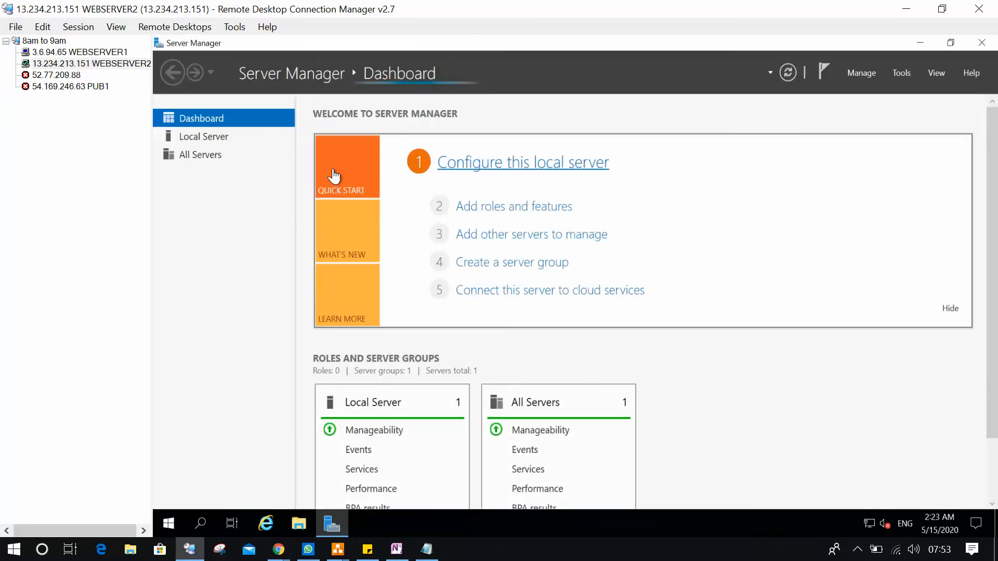
left_click(191, 134)
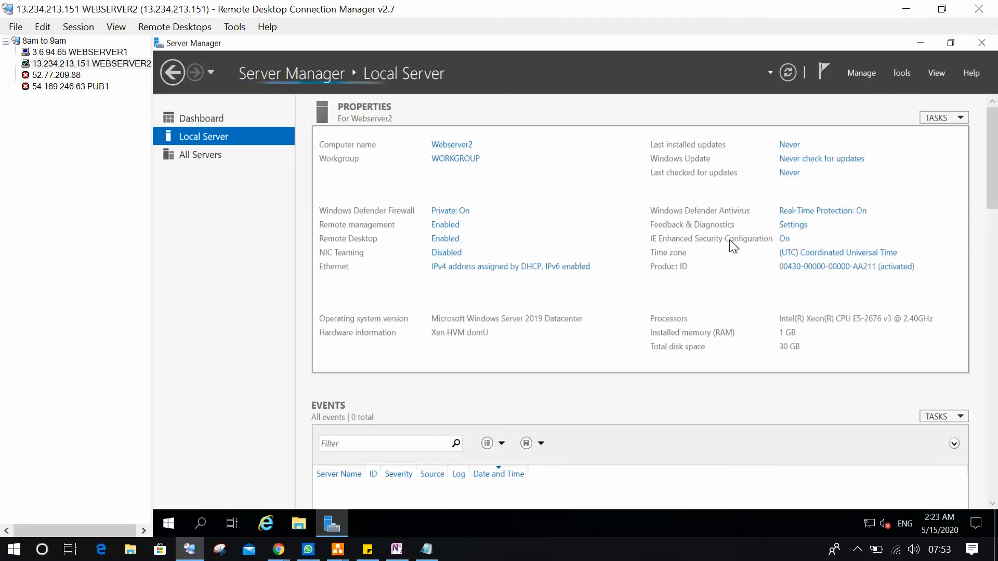
Turn off IE Enhanced Security Configuration for both Administrators and Users, and close Server Manager
left_click(784, 240)
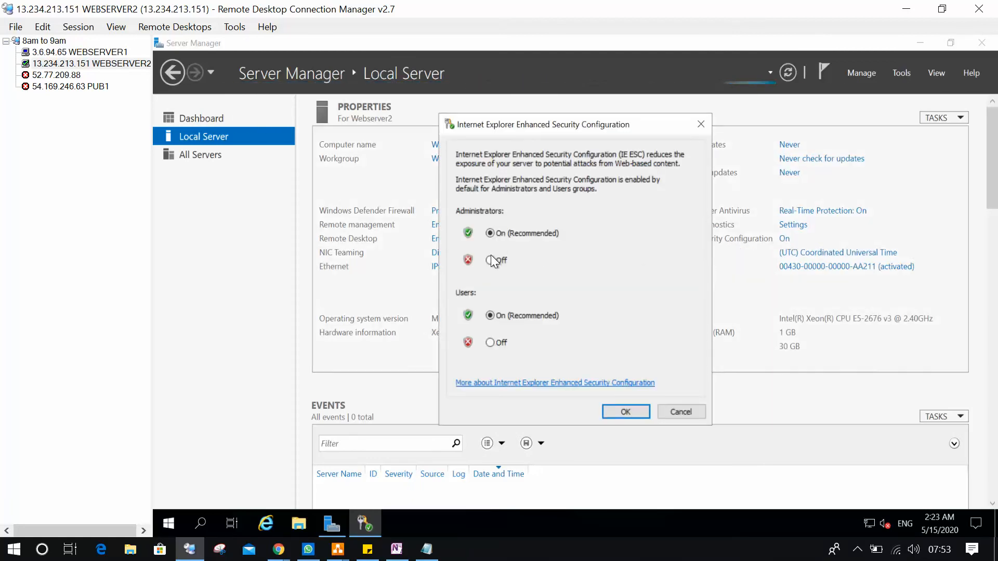
left_click(490, 260)
left_click(490, 342)
left_click(615, 407)
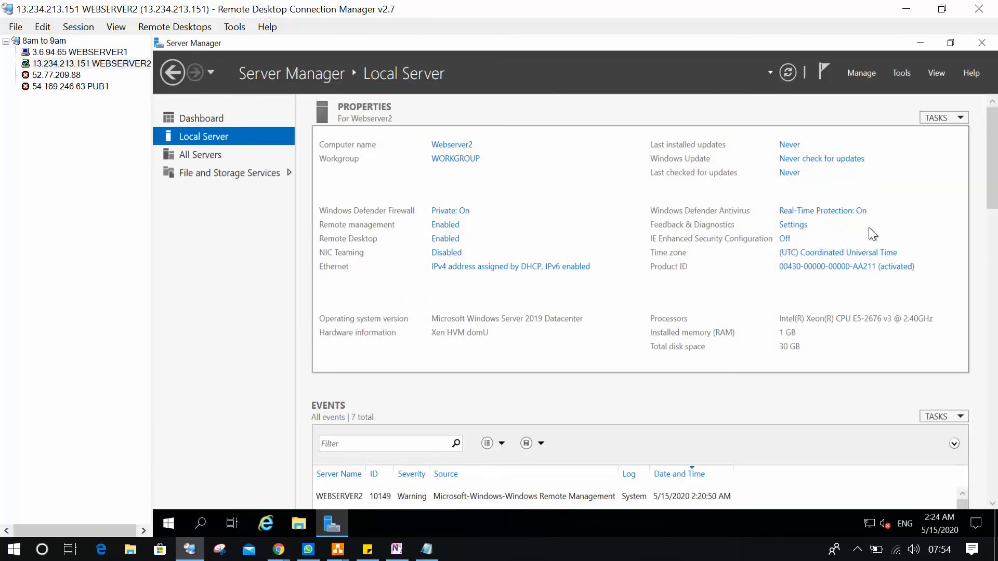
left_click(981, 43)
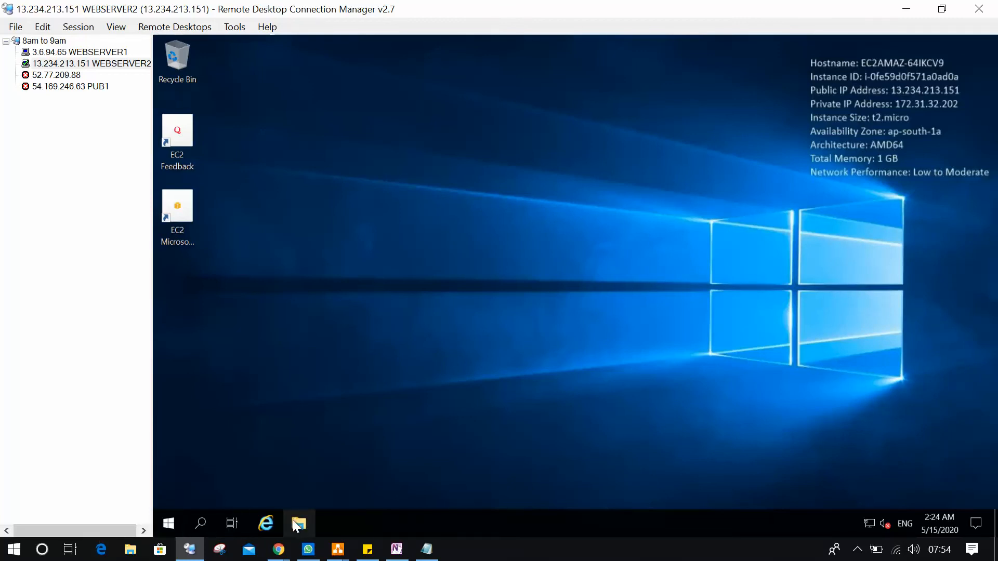
Reopen Server Manager, dismiss the Windows Admin Center notice and try to start adding roles and features
left_click(168, 523)
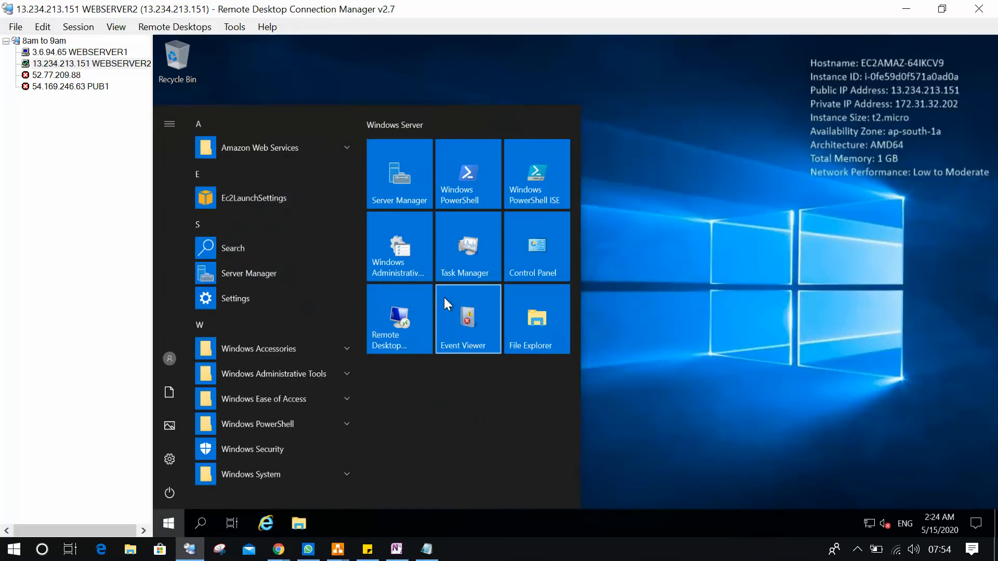
left_click(407, 172)
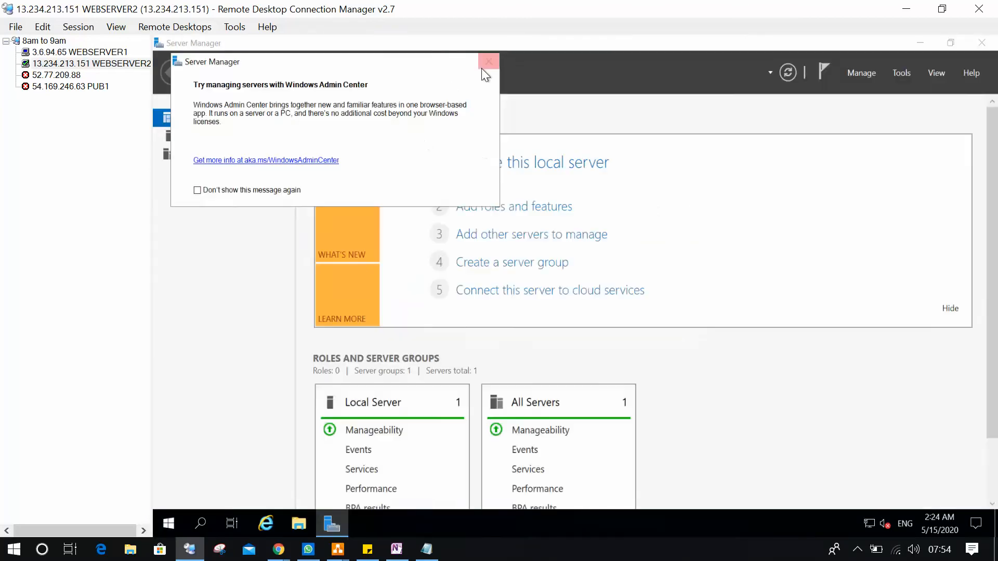
left_click(482, 67)
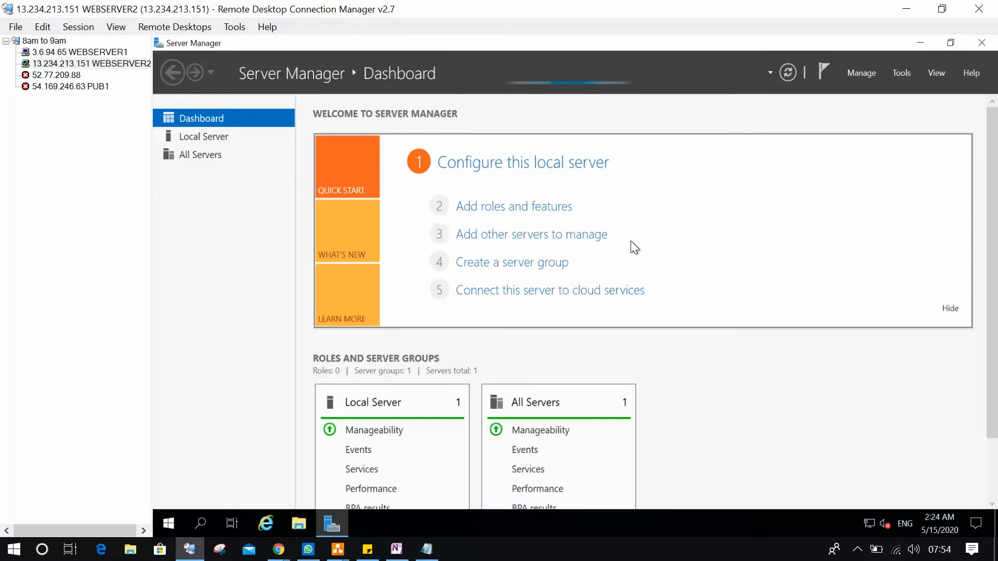
left_click(526, 213)
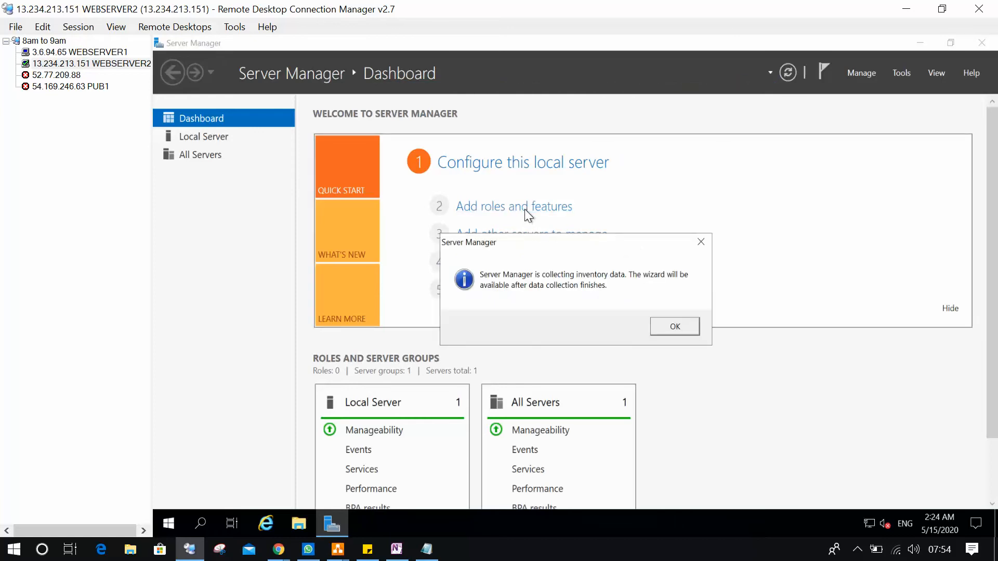
left_click(676, 327)
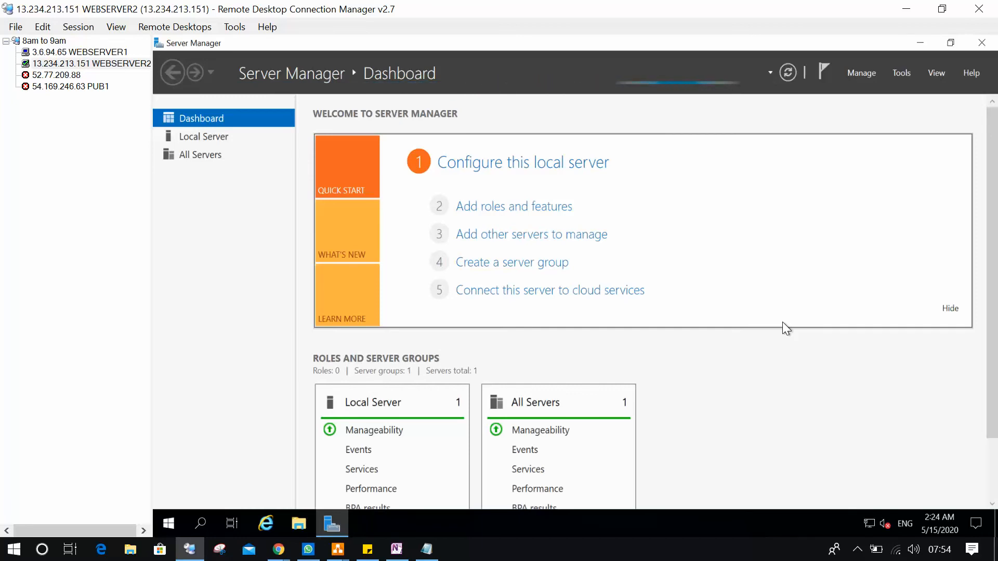
Start the Add Roles and Features Wizard for Webserver2 and select the Web Server (IIS) role with its required features
left_click(513, 206)
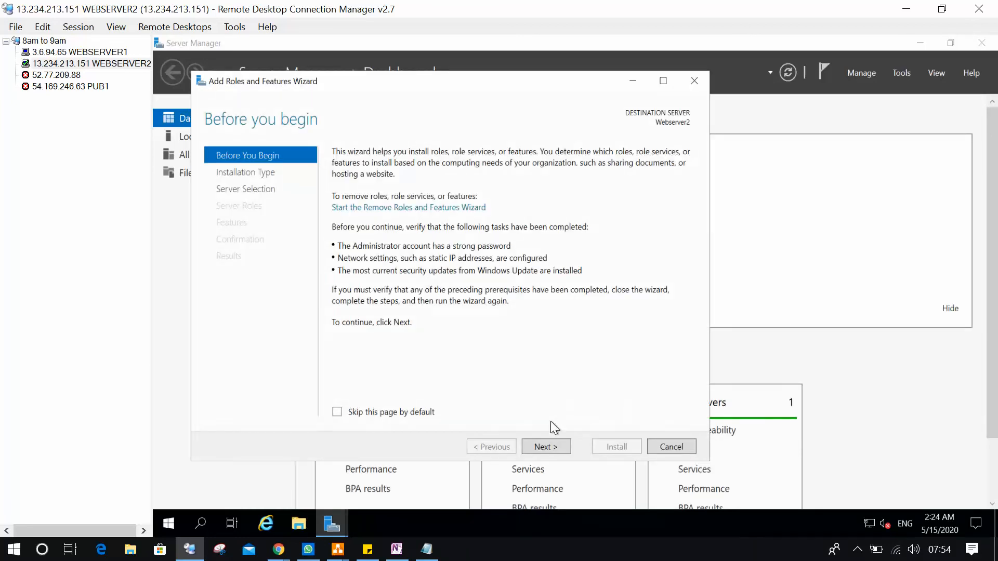
left_click(551, 443)
left_click(553, 442)
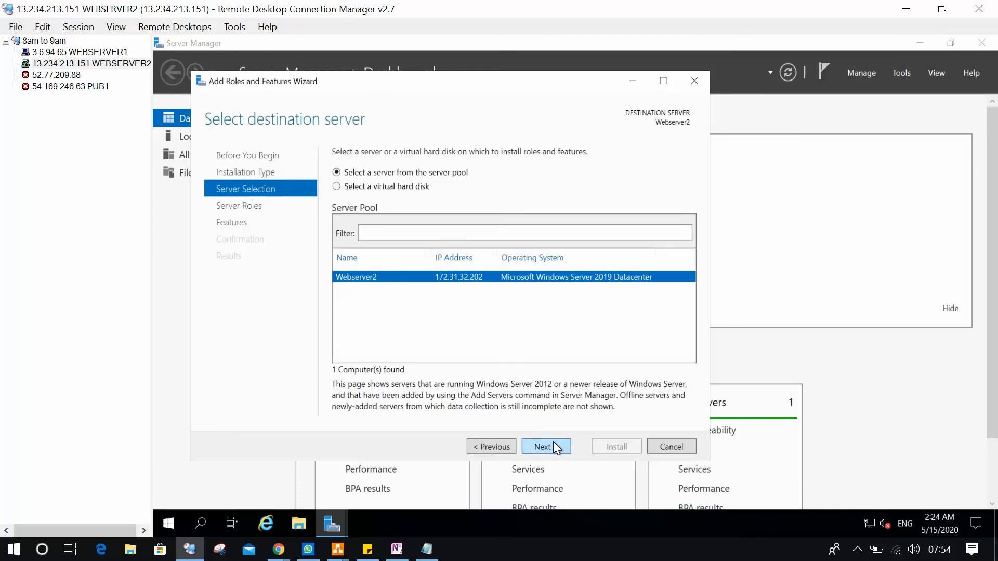
left_click(553, 442)
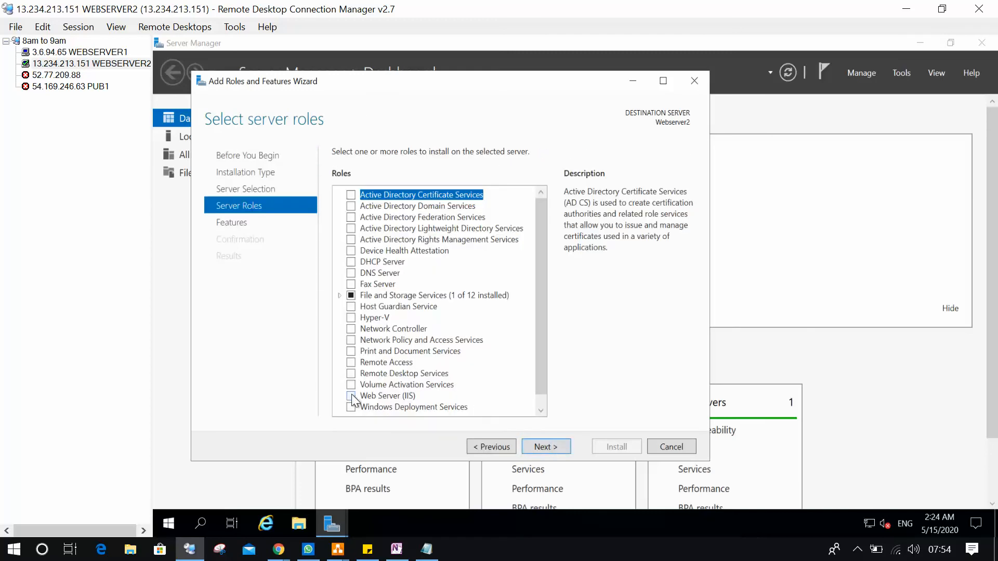
left_click(351, 396)
left_click(498, 386)
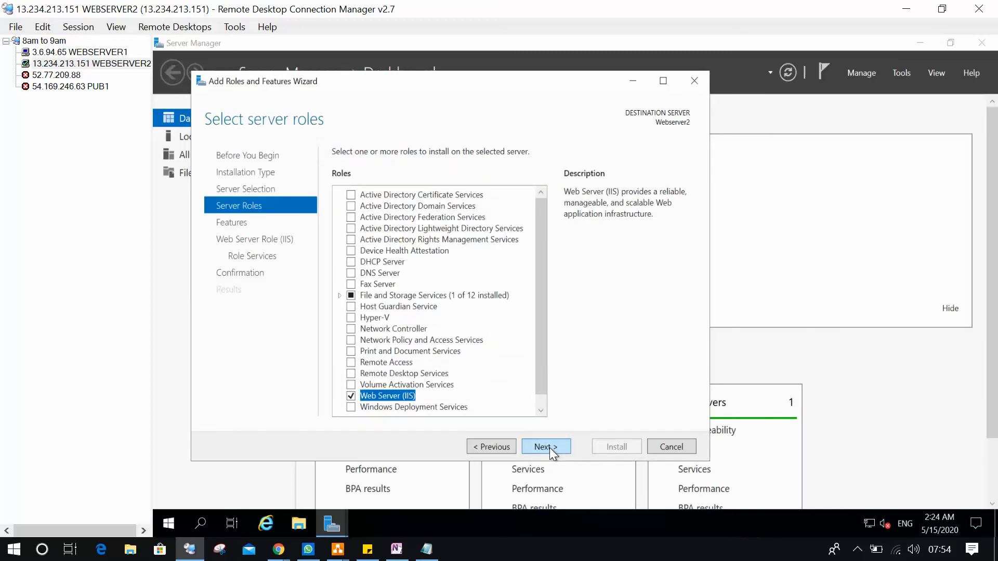
Install the Web Server (IIS) role with the default features and role services, and close the wizard and Server Manager
left_click(550, 448)
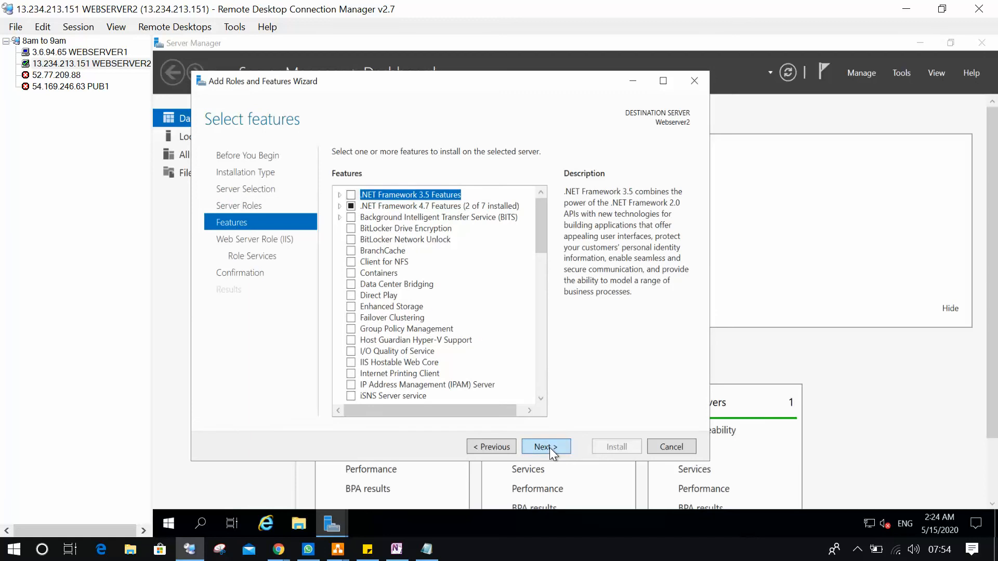
left_click(550, 448)
left_click(550, 449)
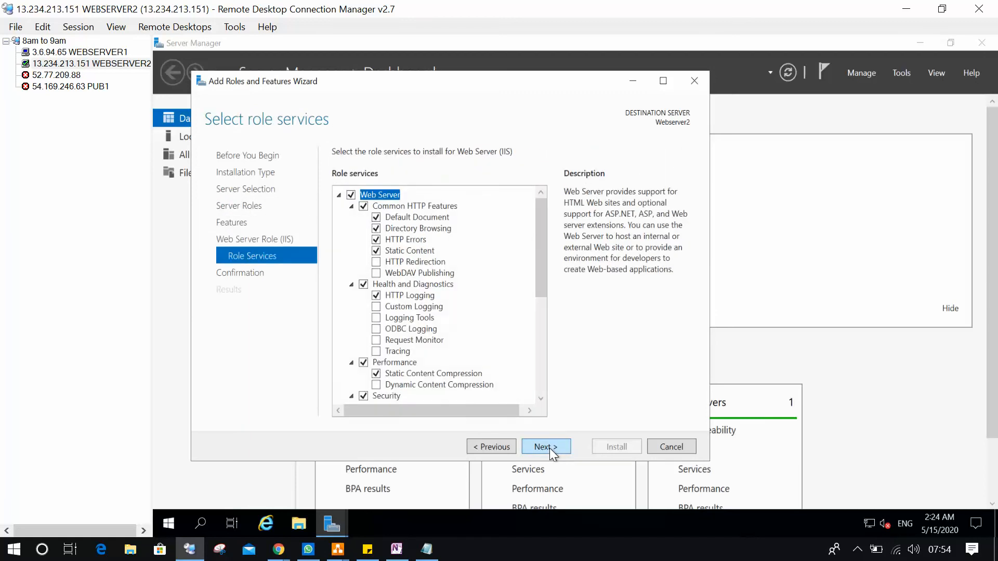
left_click(550, 448)
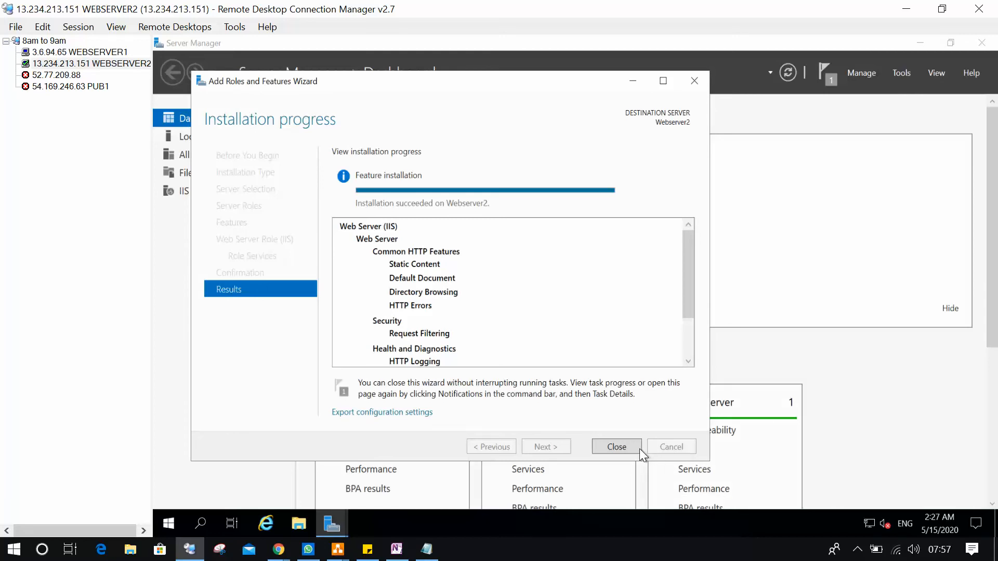
left_click(613, 446)
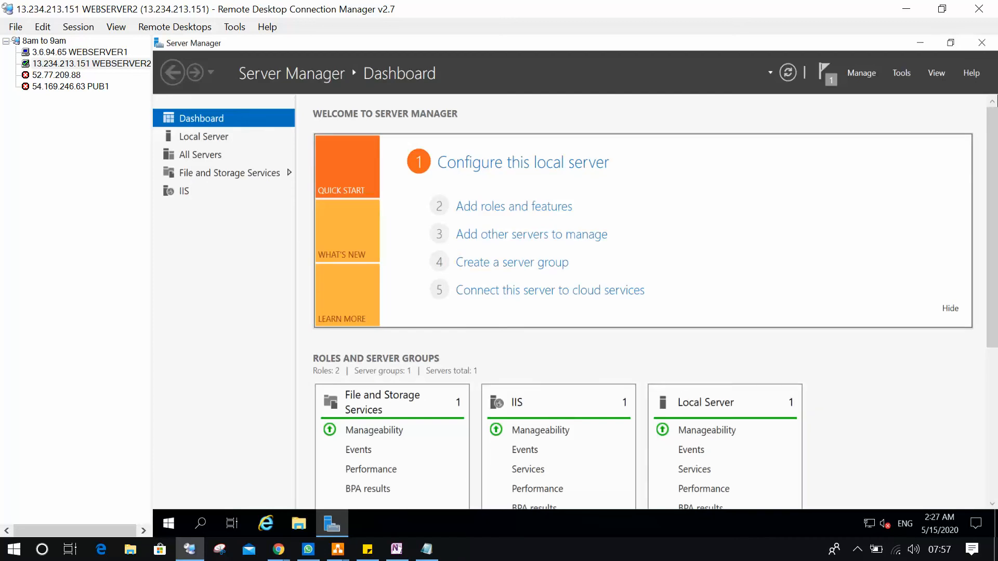
left_click(982, 45)
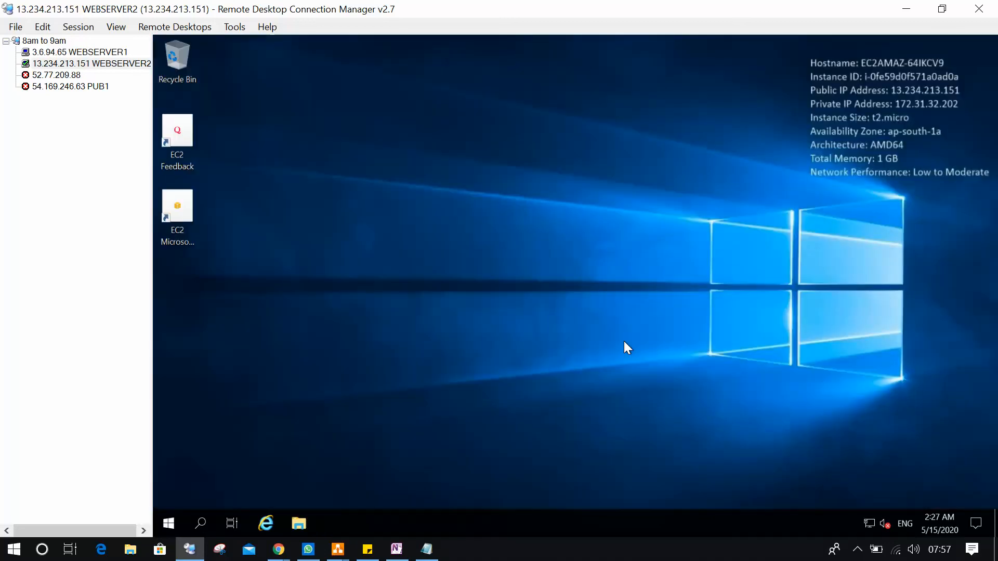
Open Internet Explorer maximized on the server and complete its first-run setup without the recommended settings
left_click(267, 523)
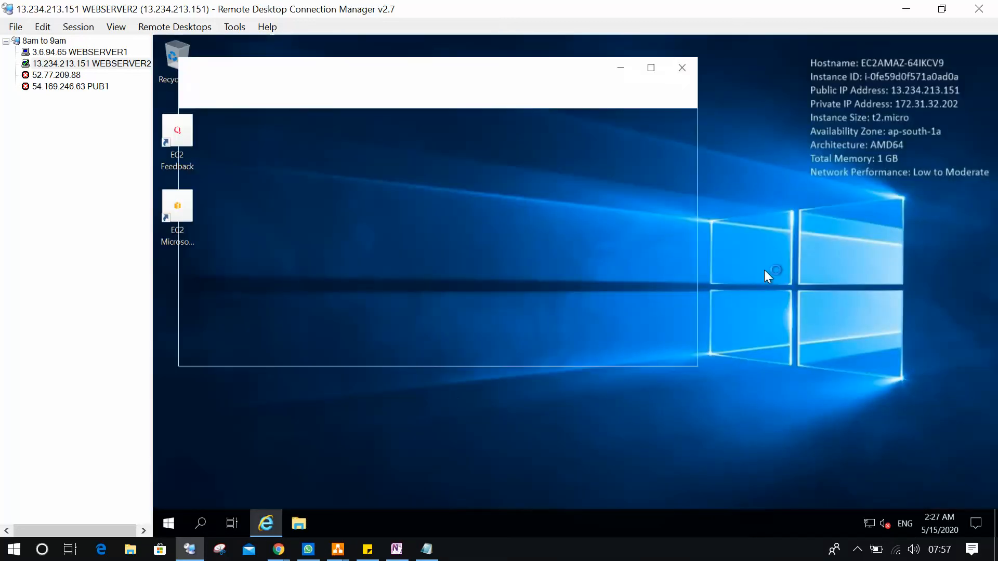
left_click(650, 68)
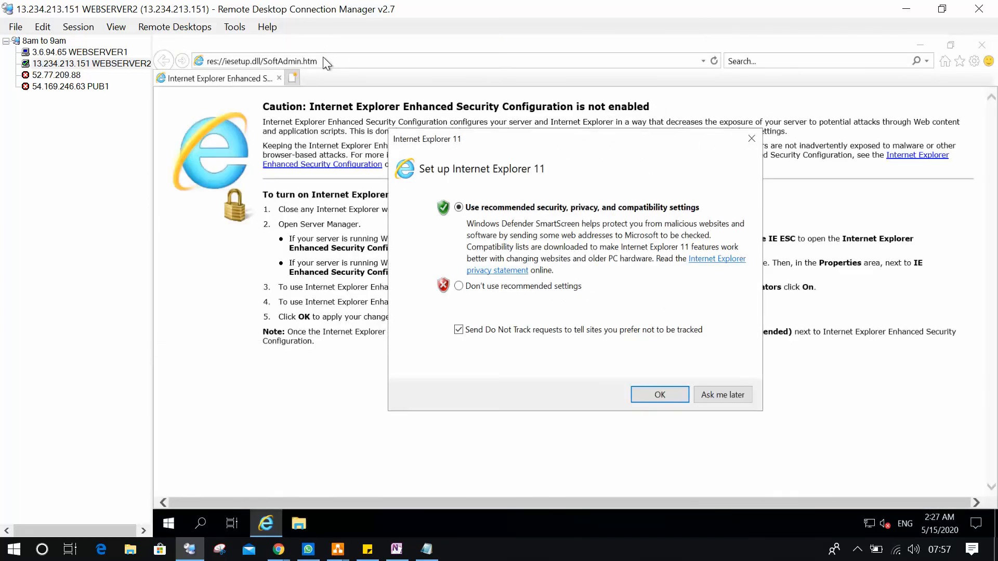
left_click(469, 289)
left_click(669, 390)
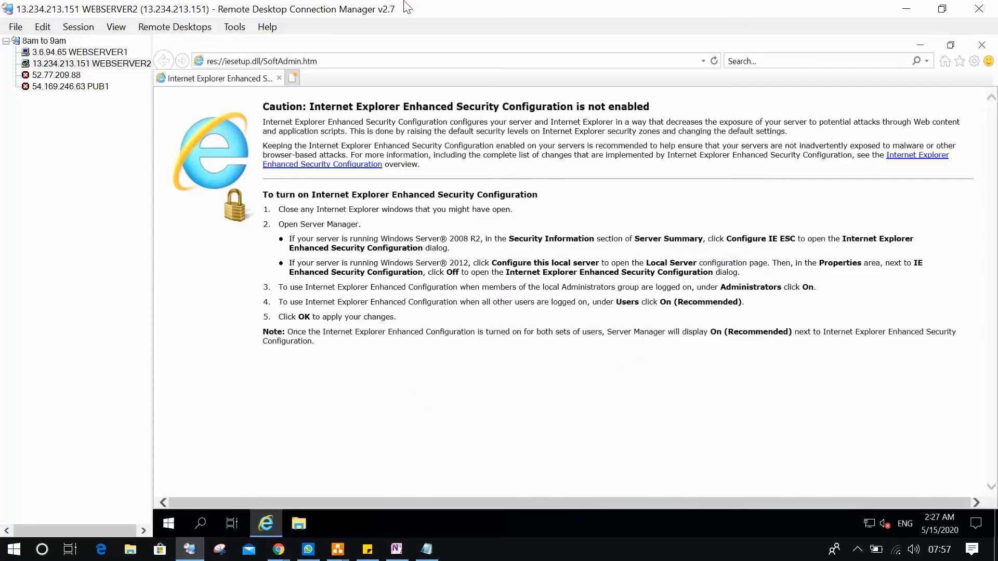
left_click(295, 78)
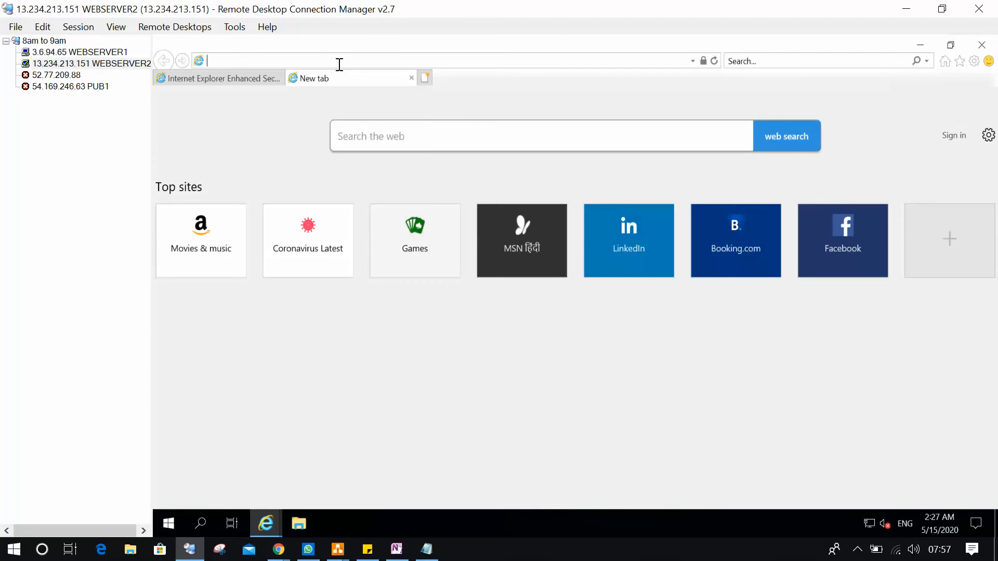
type("http:")
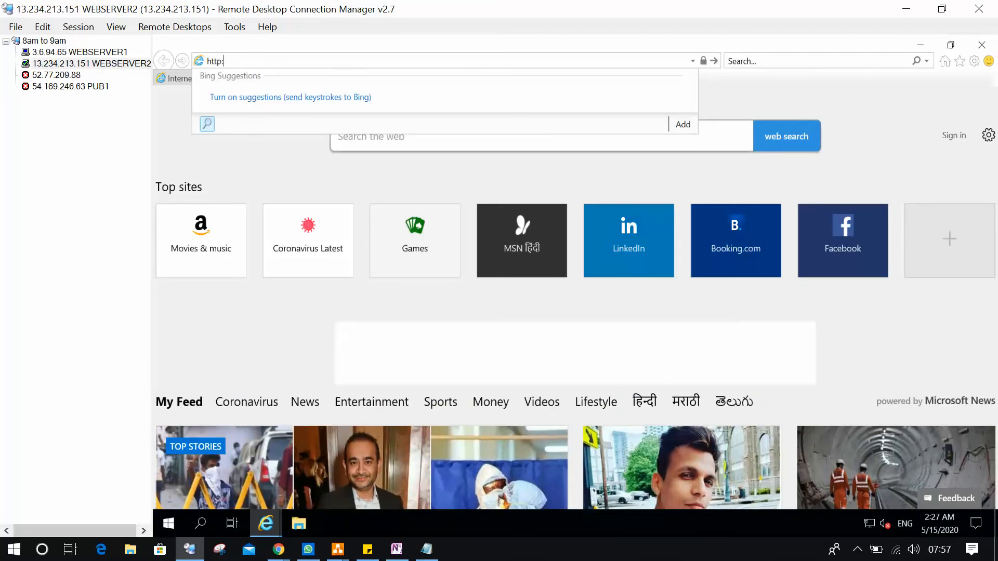
type("//werbsever")
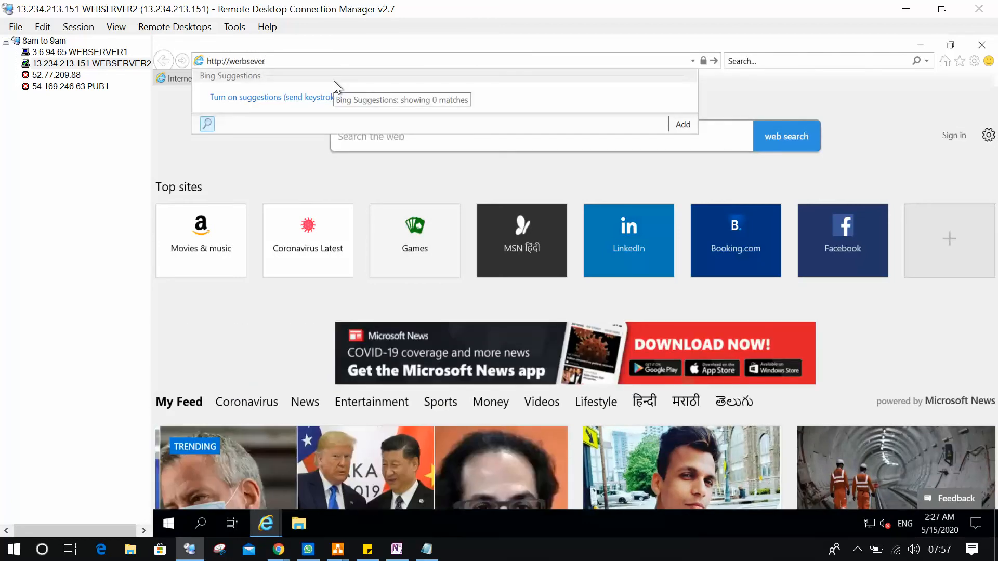
key("BackSpace")
key("BackSpace")
key("BackSpace")
key("BackSpace")
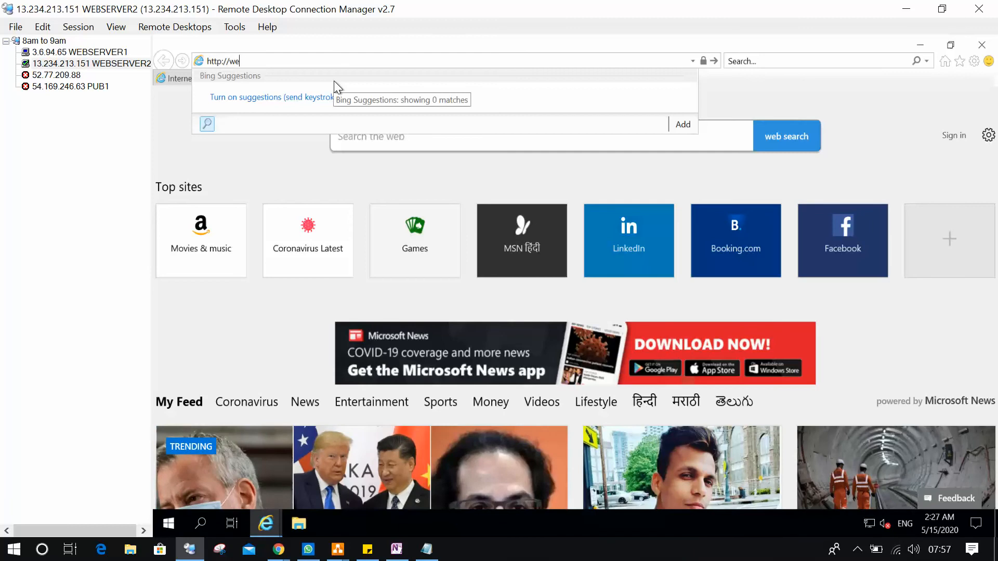
type("bserver2")
key("Return")
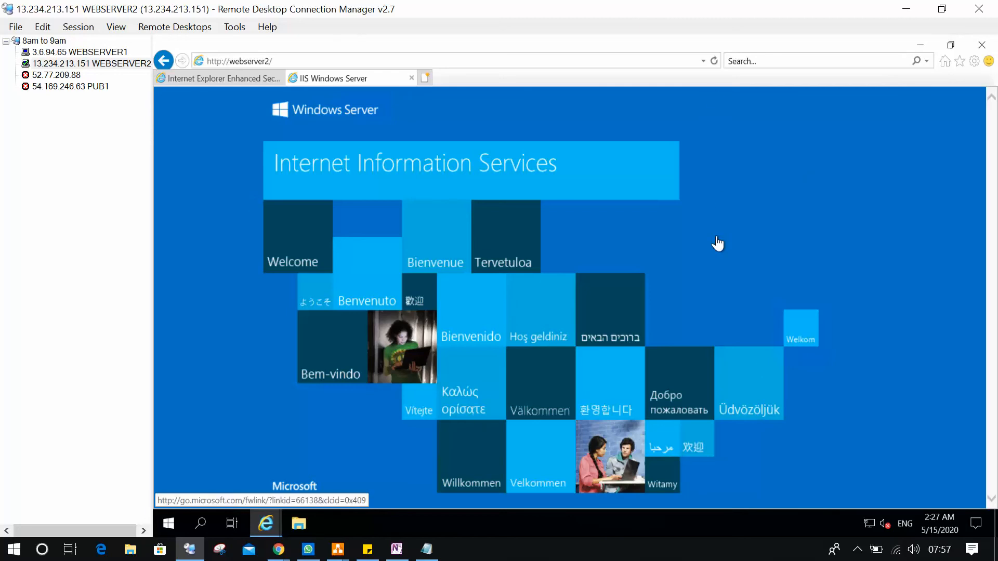
Open the C:\inetpub\wwwroot folder in File Explorer
left_click(293, 524)
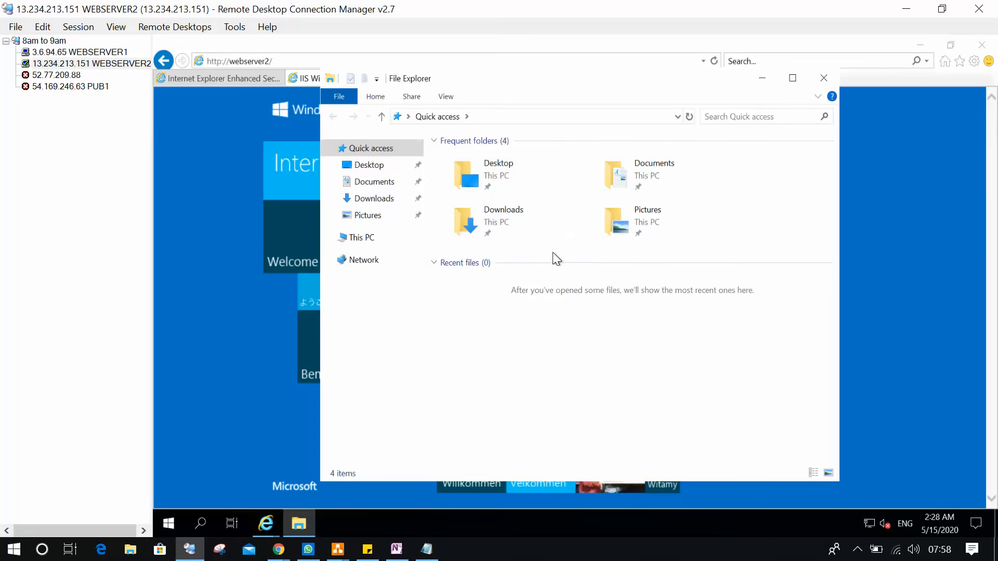
left_click(378, 242)
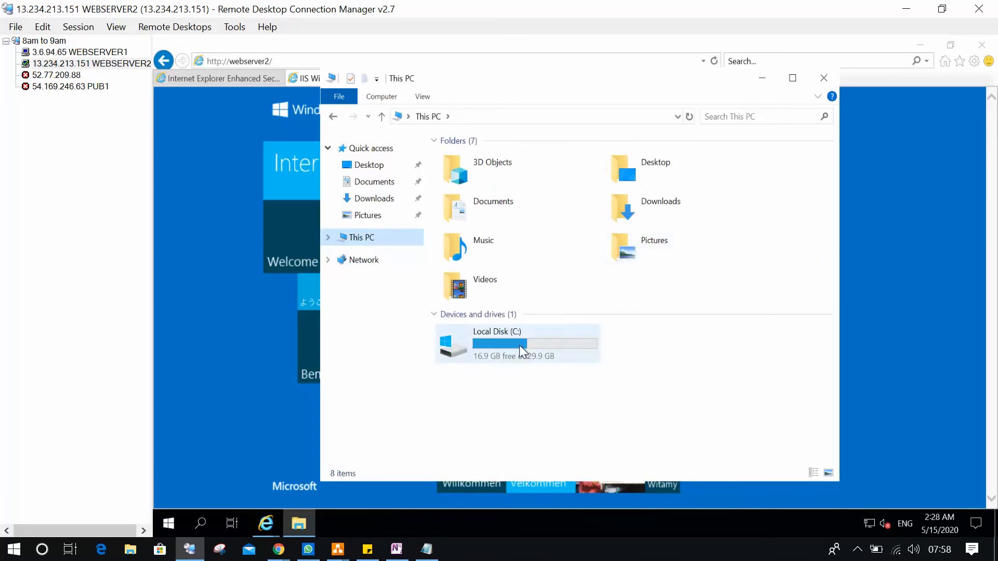
double_click(519, 346)
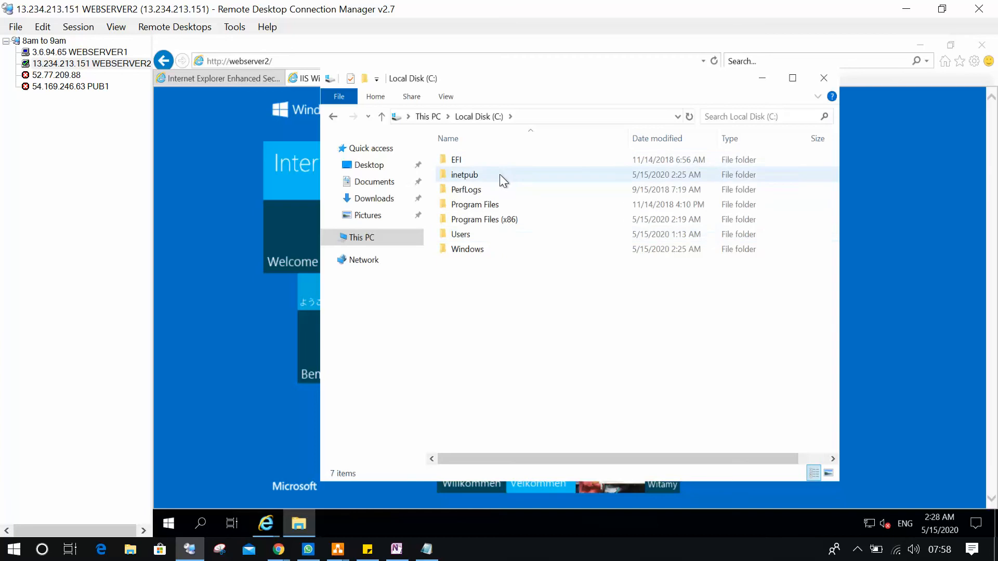
double_click(500, 175)
double_click(494, 221)
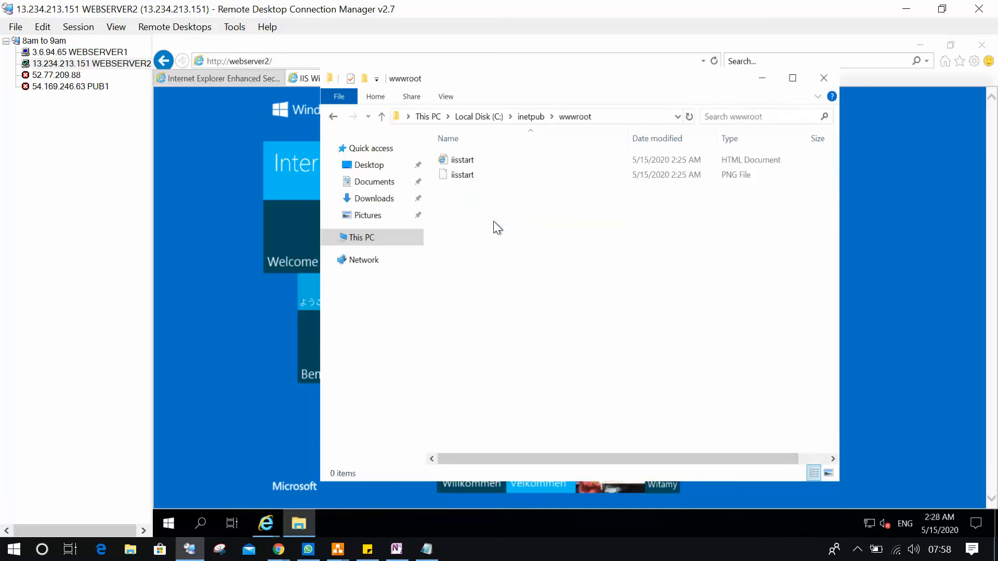
Open the iisstart PNG image for editing in Paint
double_click(488, 174)
right_click(489, 173)
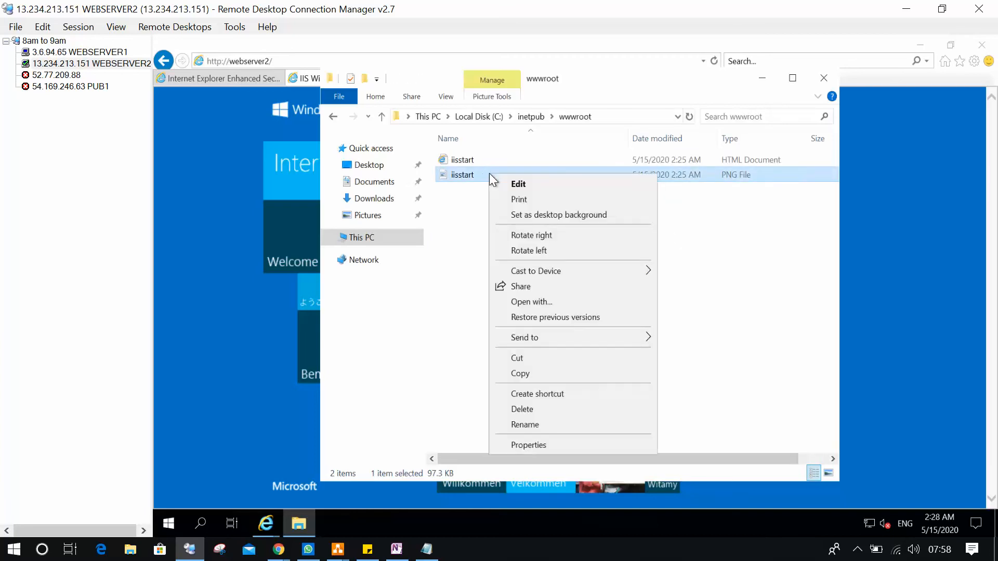
left_click(514, 182)
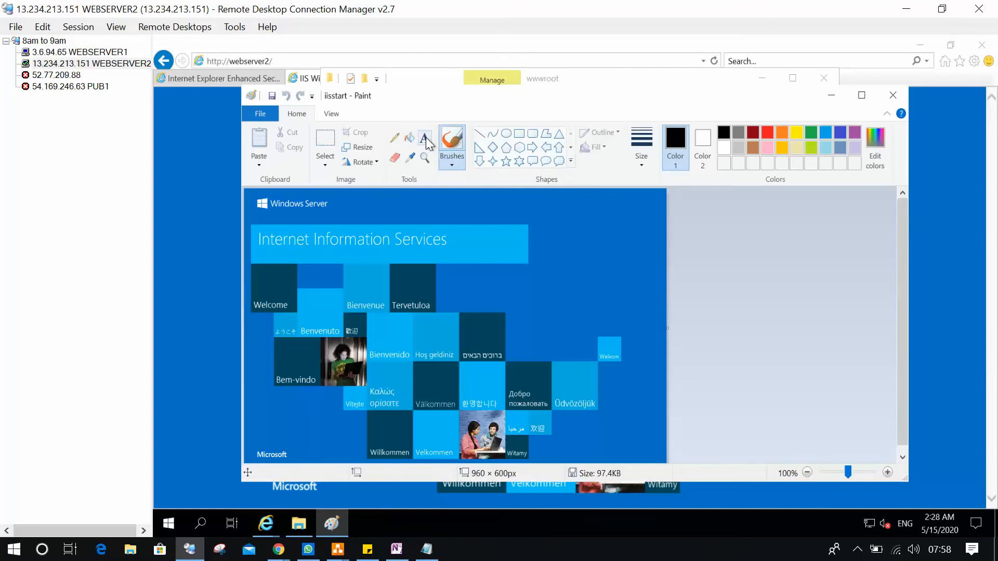
Add the text WEBSERVER2 in bold red to the empty blue area above the iisstart image's heading banner
left_click(426, 137)
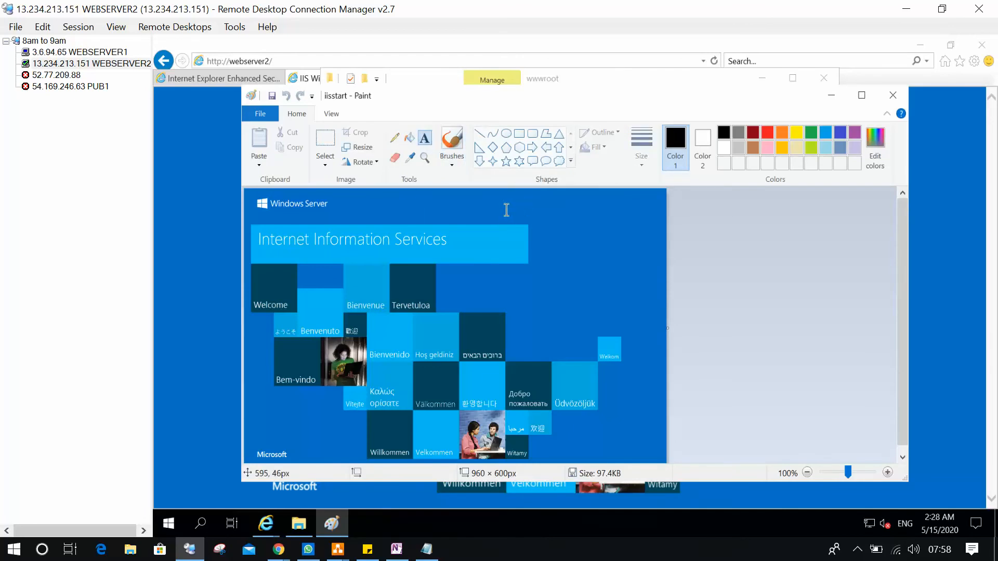
left_click(507, 208)
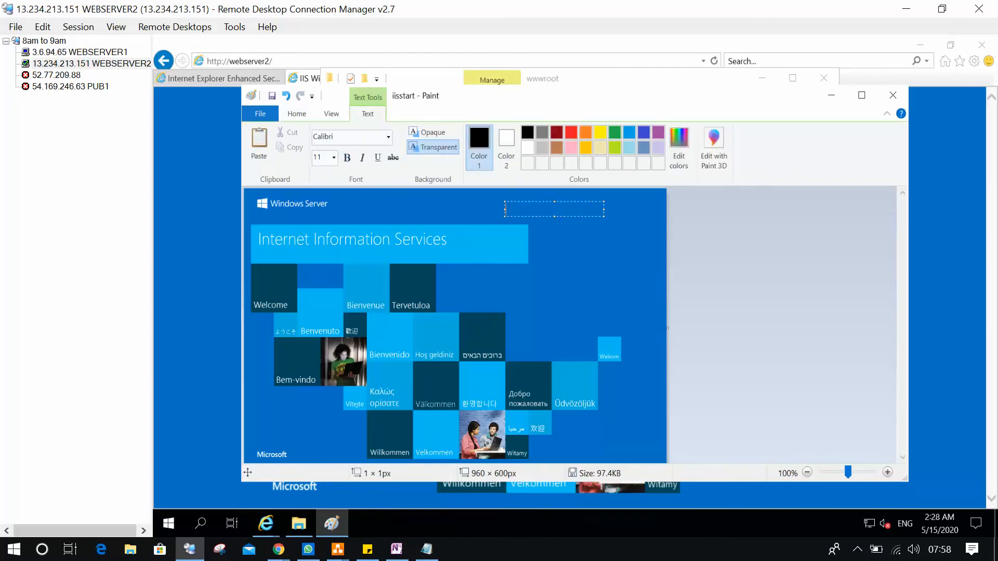
type("WEBSERVER2")
key("ctrl+a")
left_click(571, 133)
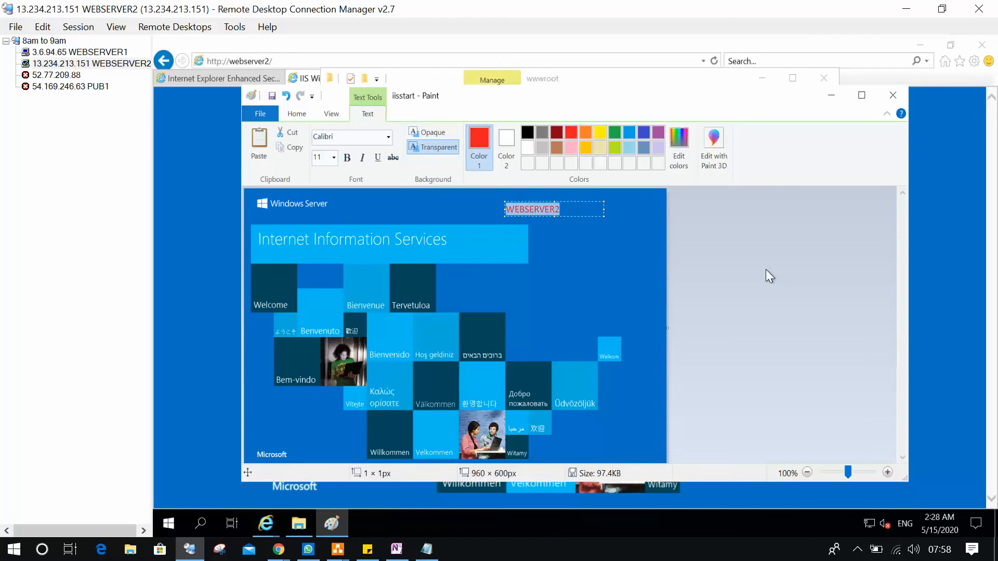
key("ctrl+b")
left_click(647, 271)
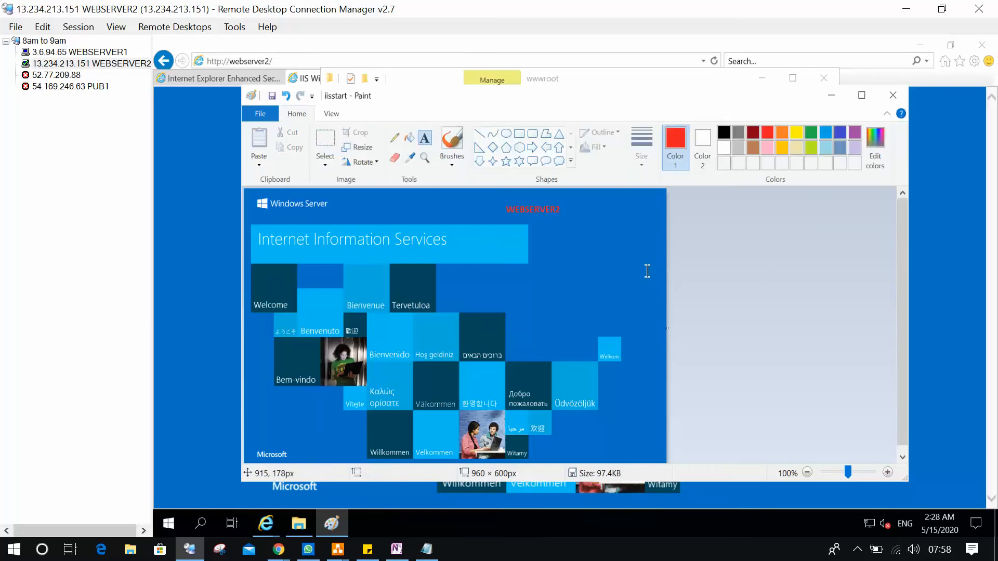
Save the edited iisstart image and close it together with the wwwroot folder window
left_click_drag(570, 211, 501, 211)
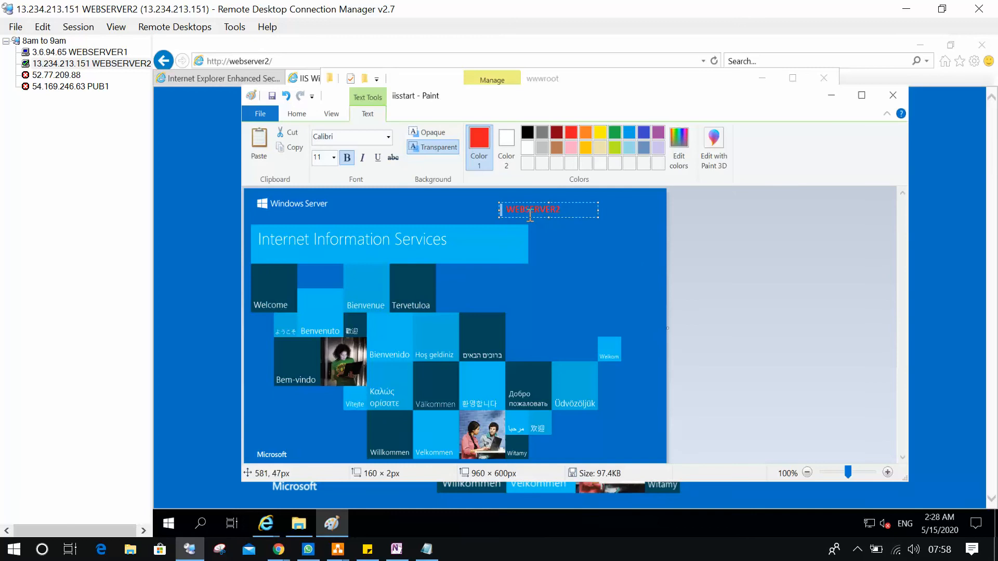
left_click(777, 307)
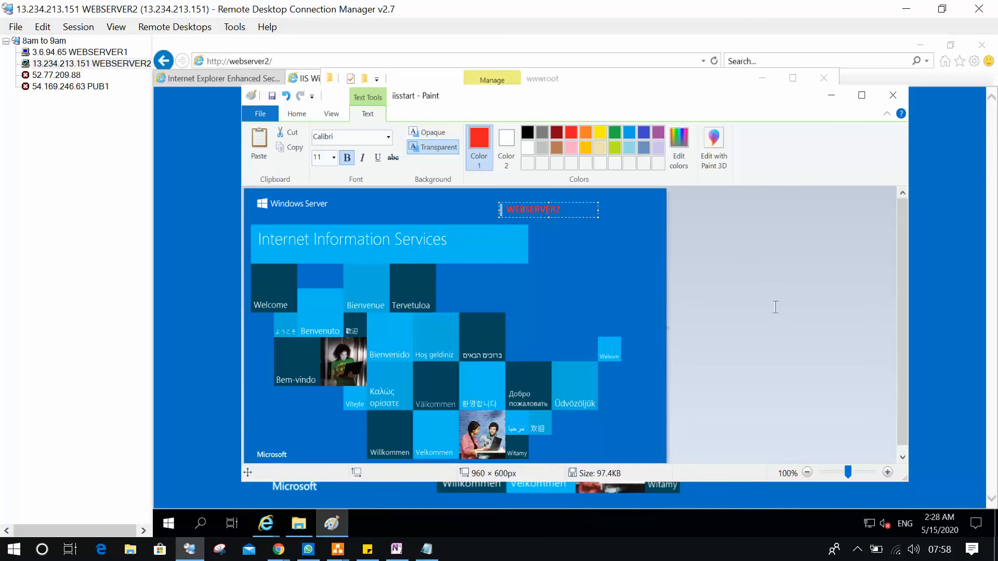
left_click(899, 98)
left_click(824, 78)
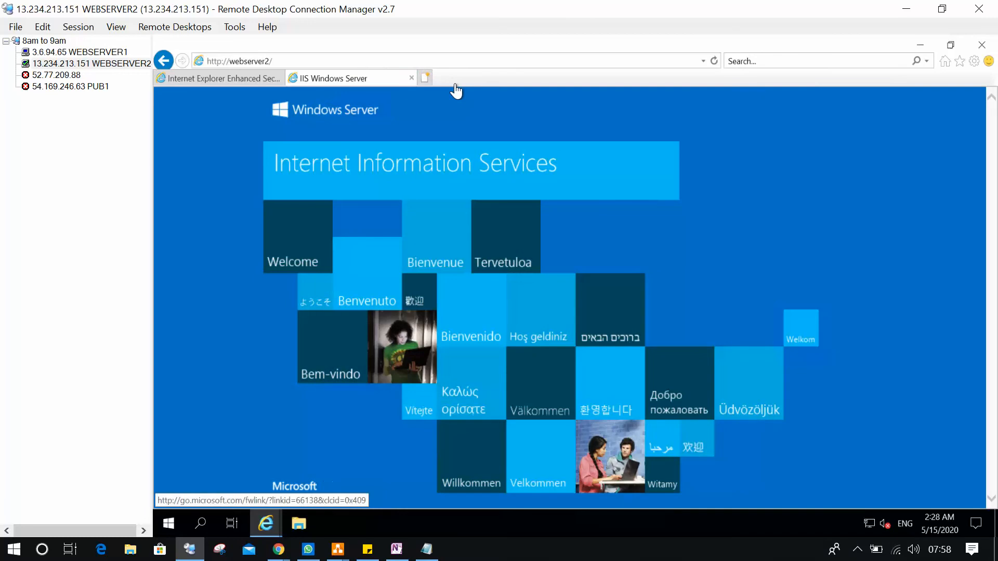
left_click(363, 55)
key("Return")
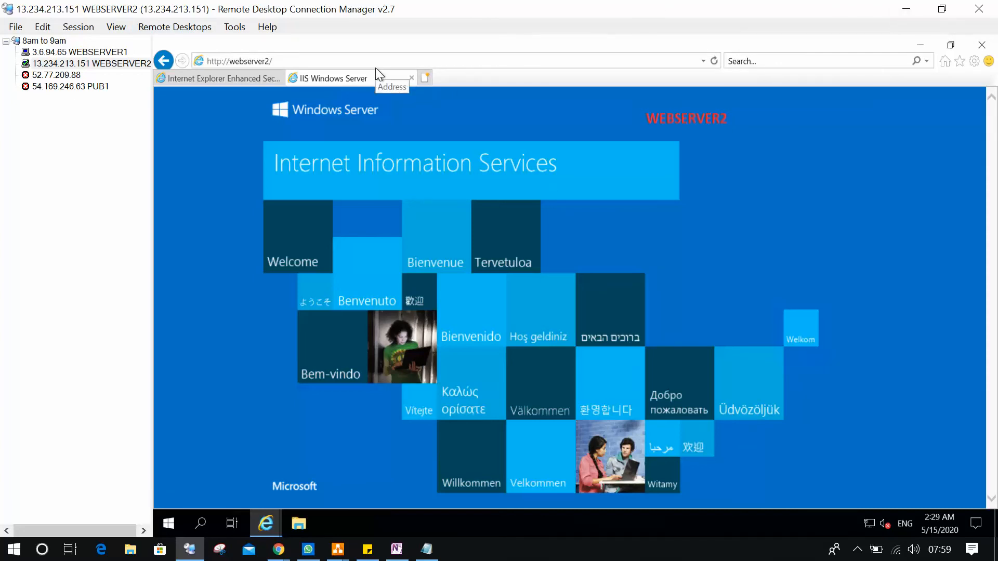
Switch to the EC2 console in Chrome on the local computer and copy webserver2's IPv4 public IP
left_click(906, 8)
left_click(742, 471)
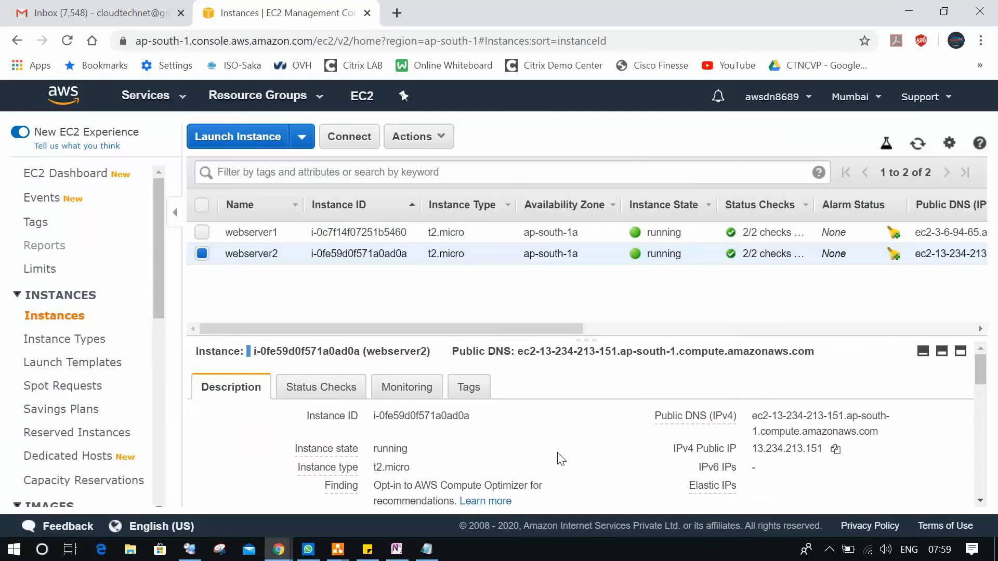
left_click(835, 448)
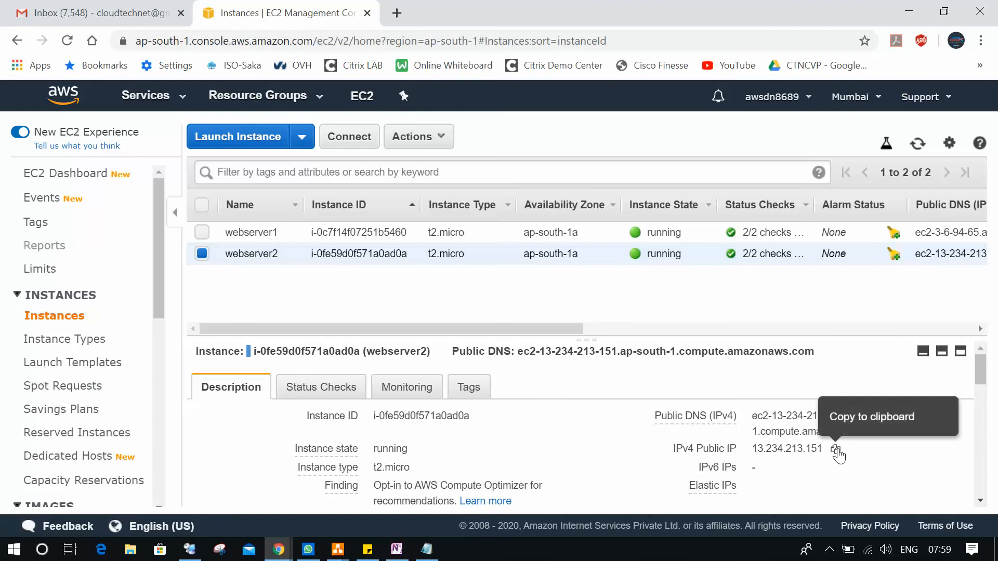
left_click(835, 450)
left_click(397, 13)
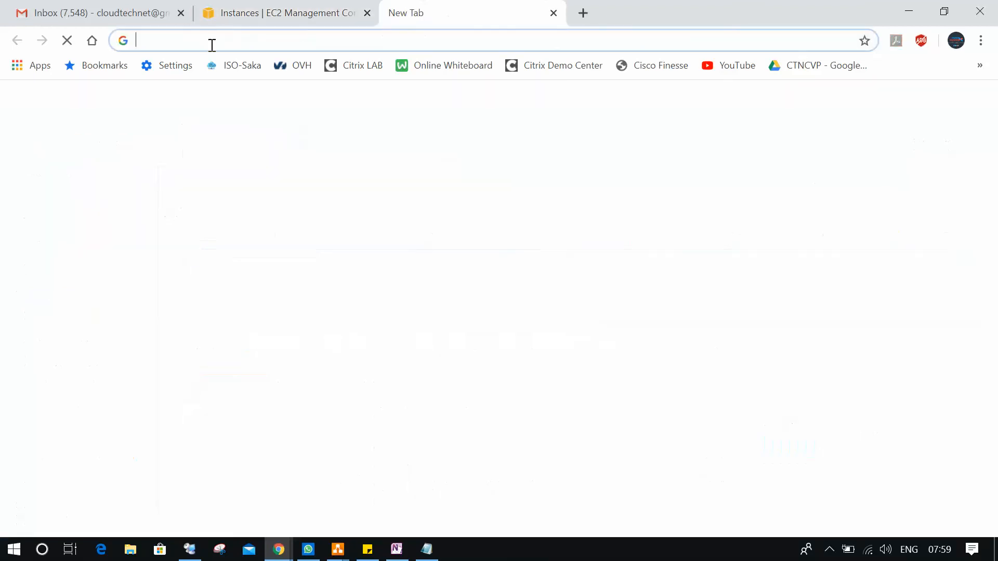
type("http://cloudtechnet.blogspot.com")
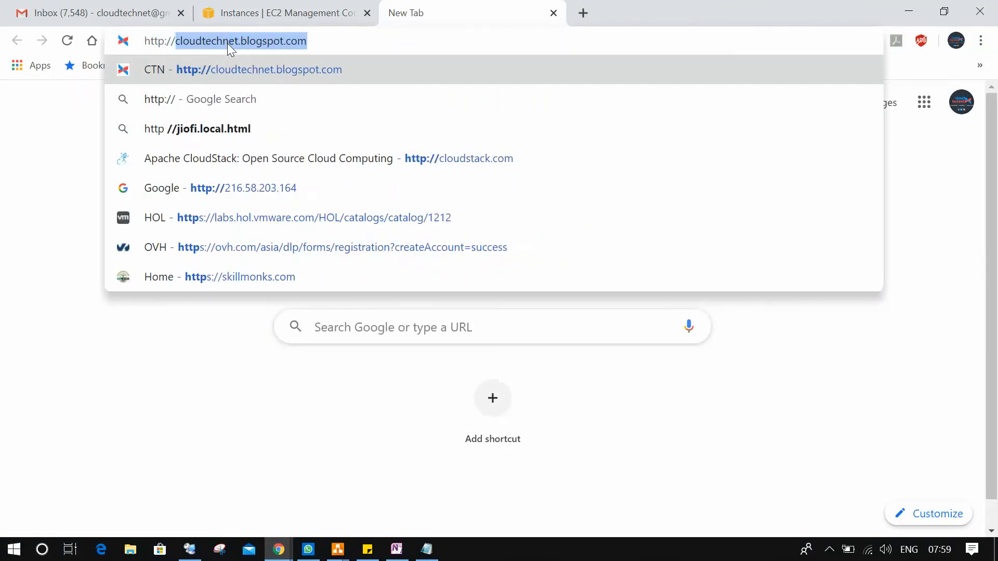
key("ctrl+v")
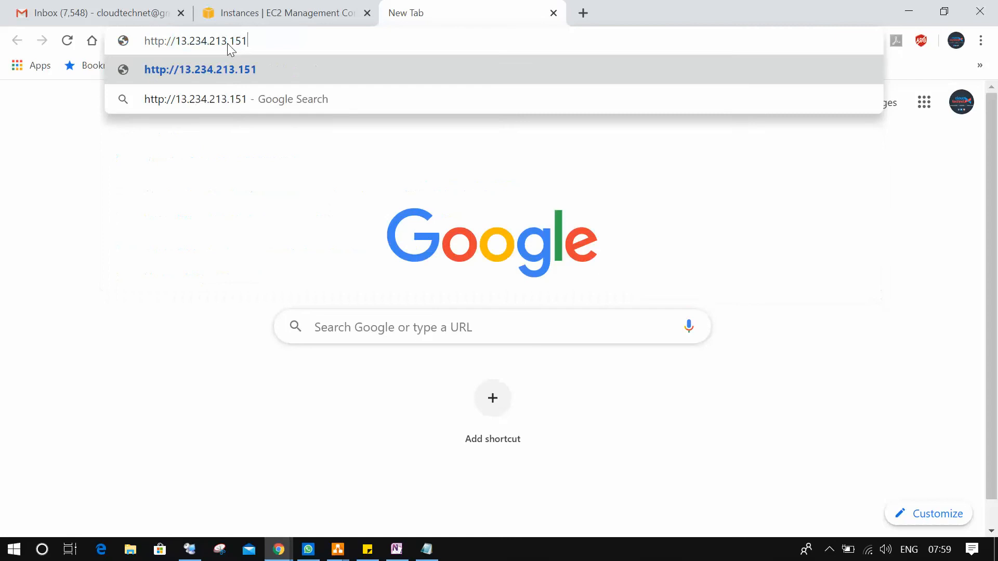
key("Return")
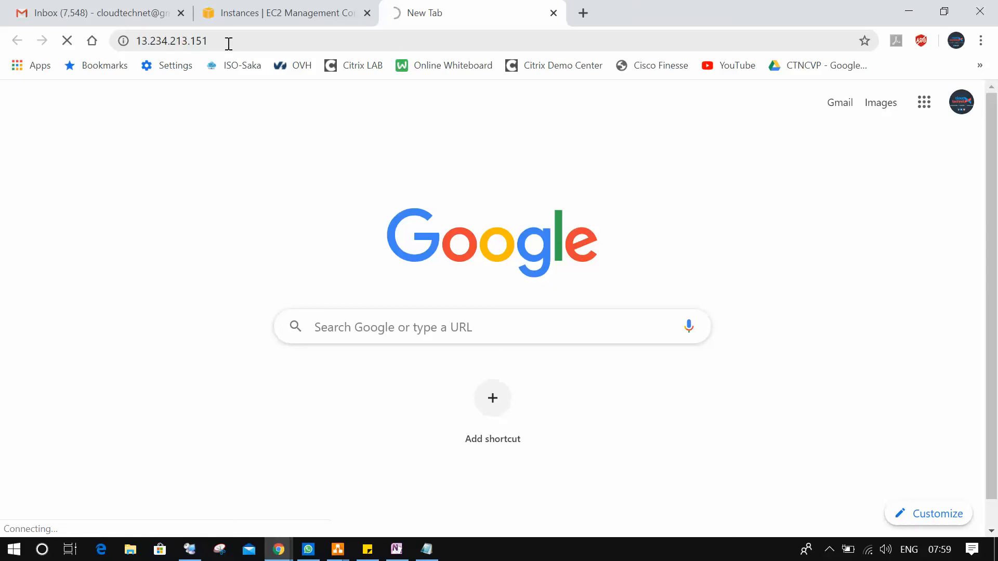
Open the default security group sg-26cce645 in the EC2 console and show its inbound rules
left_click(305, 18)
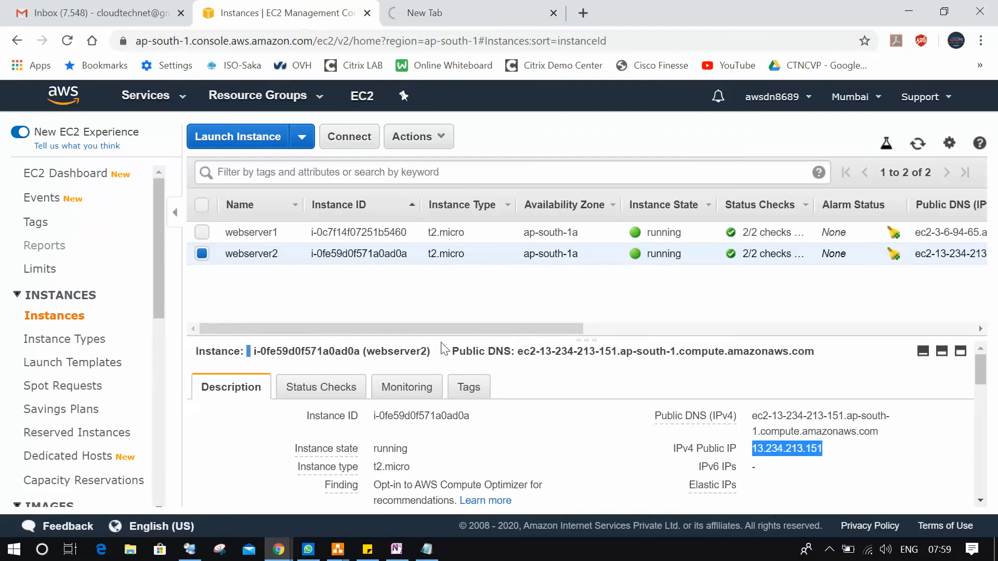
scroll(443, 348, "down", 5)
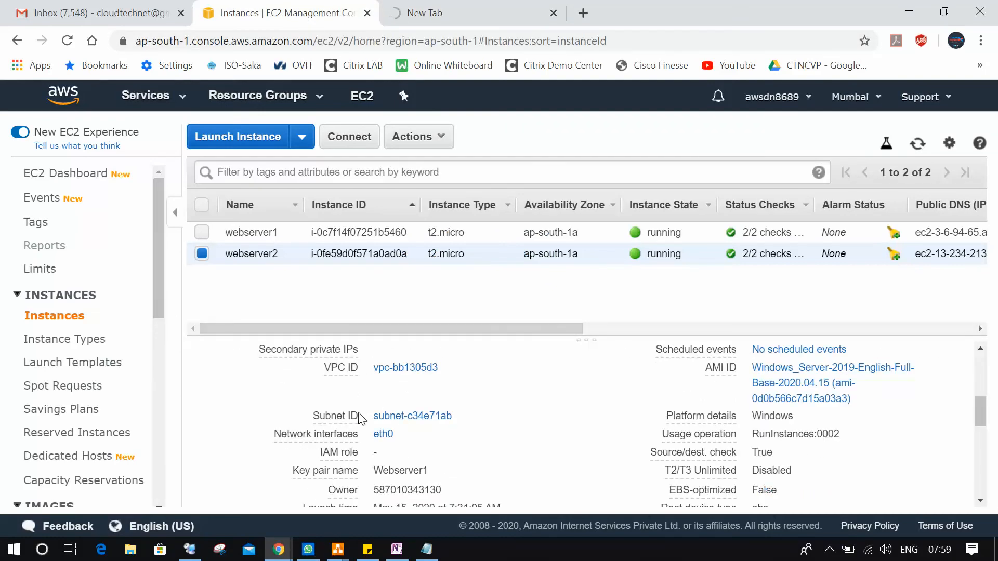
left_click_drag(155, 301, 160, 429)
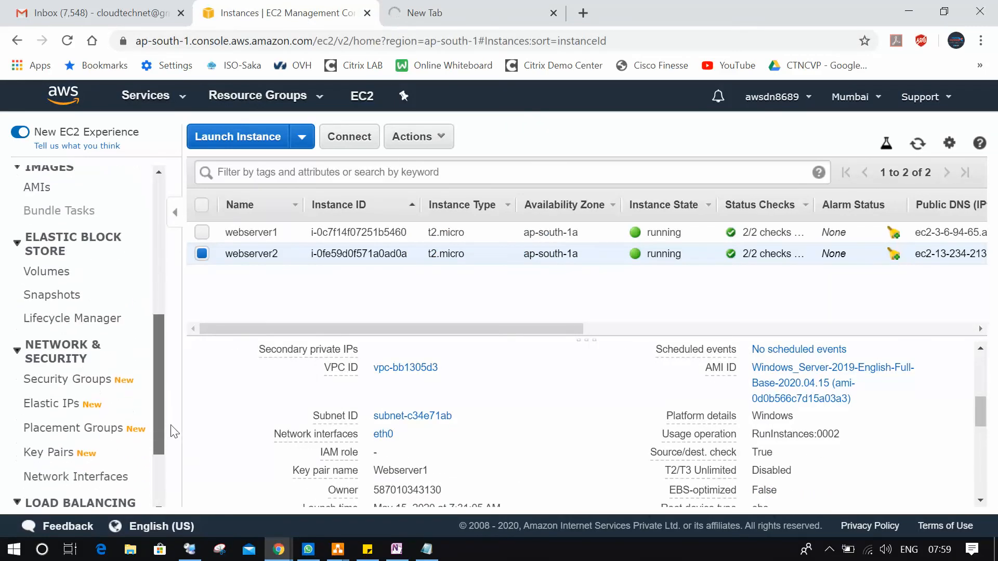
left_click(75, 382)
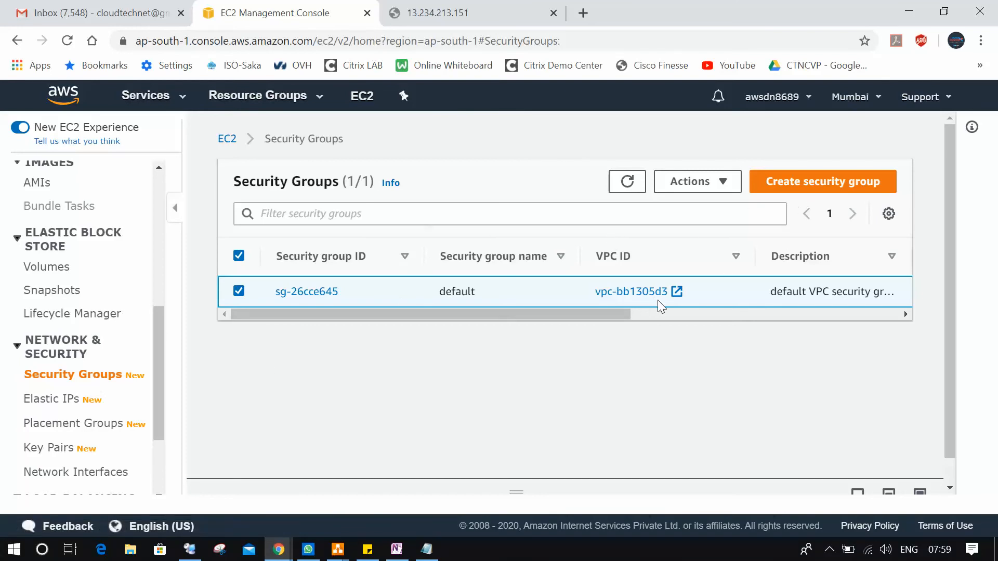
left_click(316, 295)
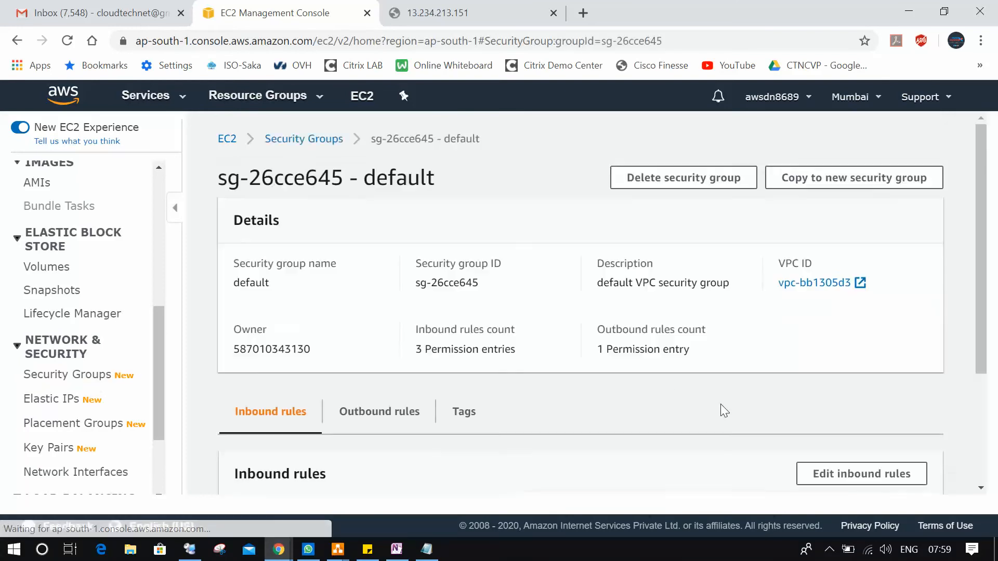
scroll(724, 410, "down", 3)
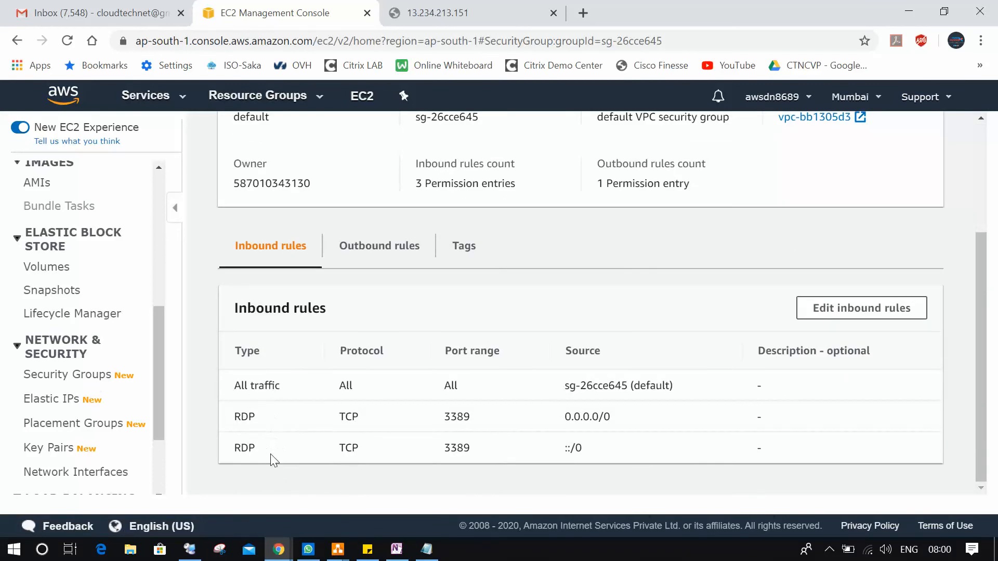
Add an inbound rule of type HTTP with source Anywhere to the default security group and save the rules
left_click(874, 317)
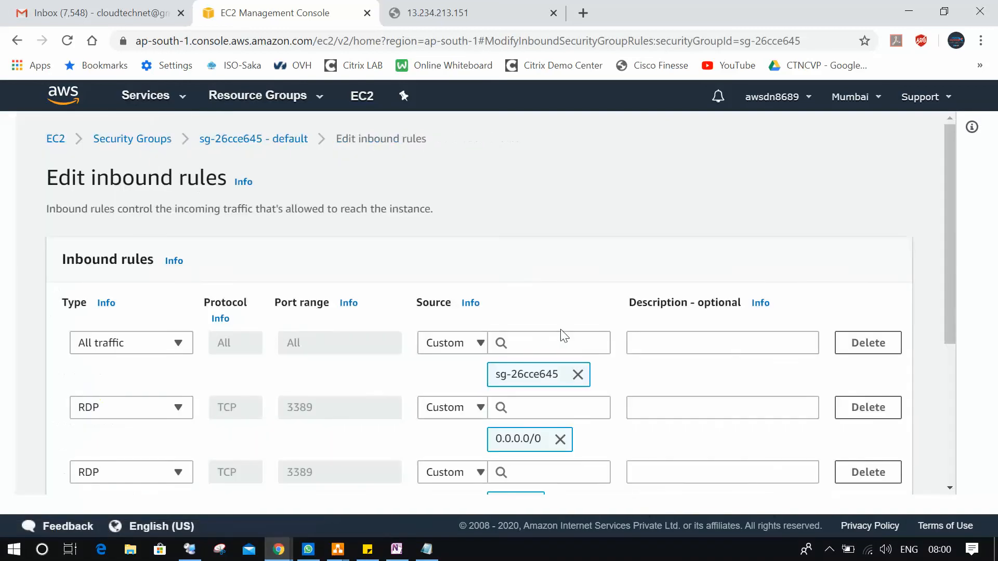
scroll(564, 335, "down", 3)
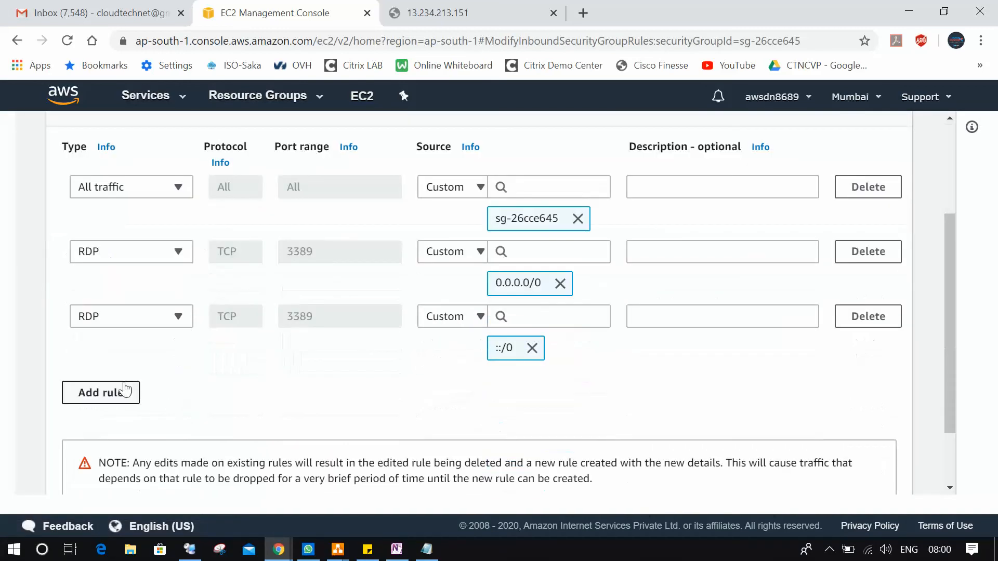
left_click(127, 391)
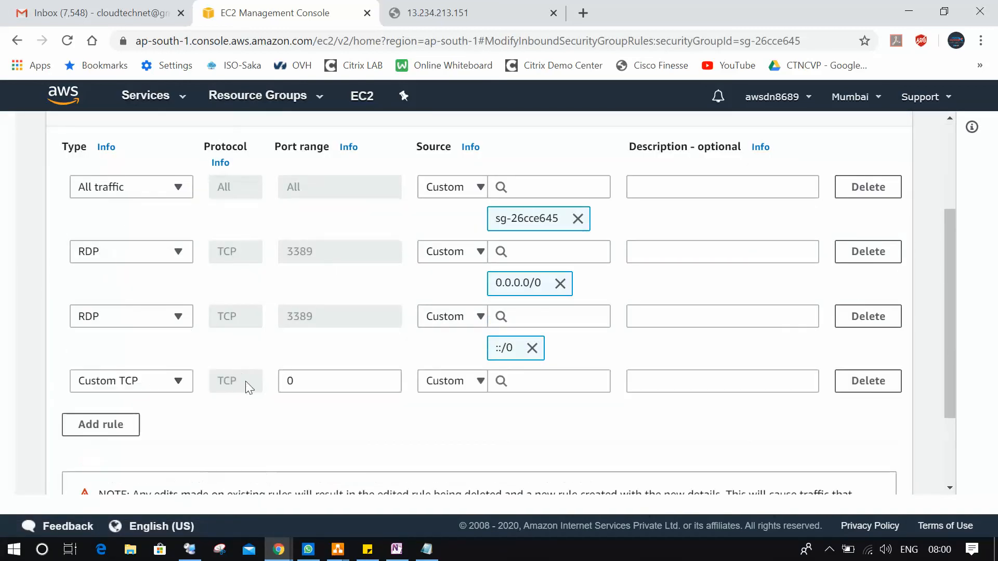
left_click(190, 388)
scroll(156, 332, "down", 4)
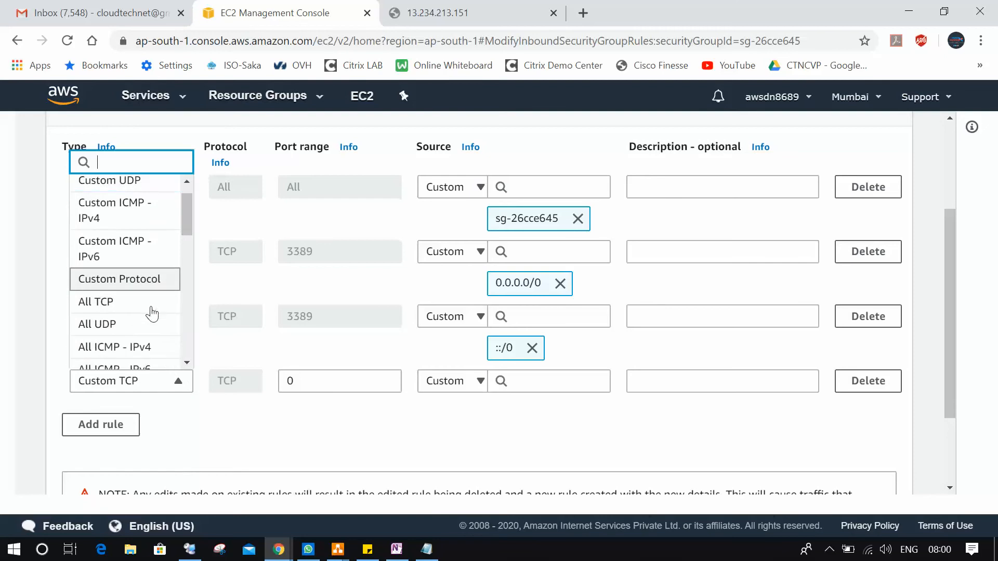
left_click(127, 303)
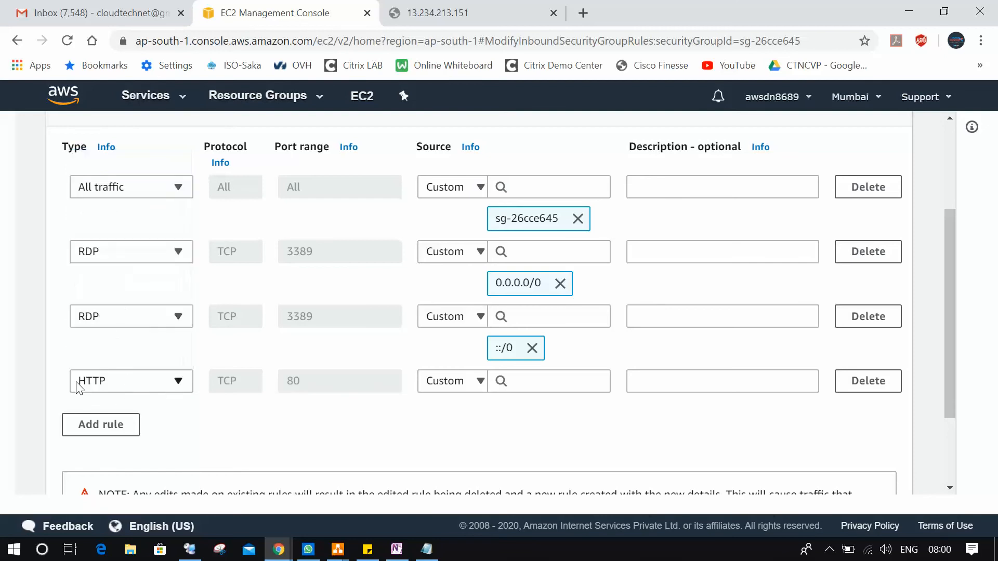
left_click(474, 382)
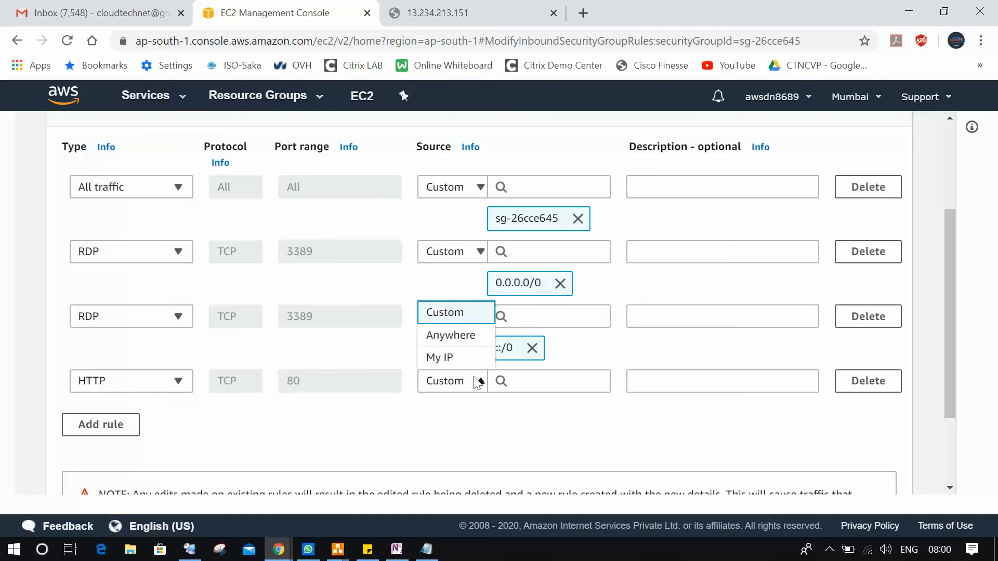
left_click(454, 345)
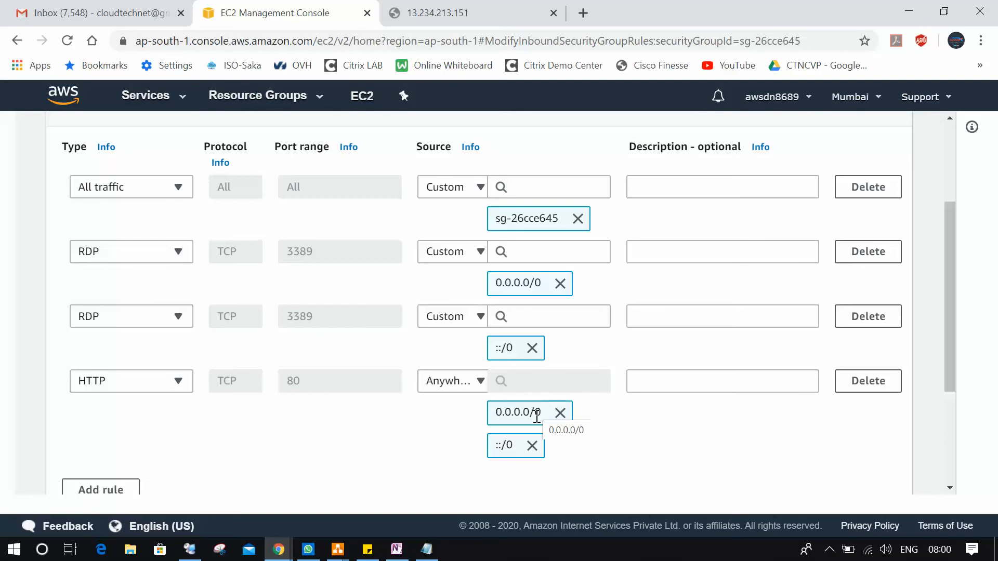
scroll(624, 426, "down", 4)
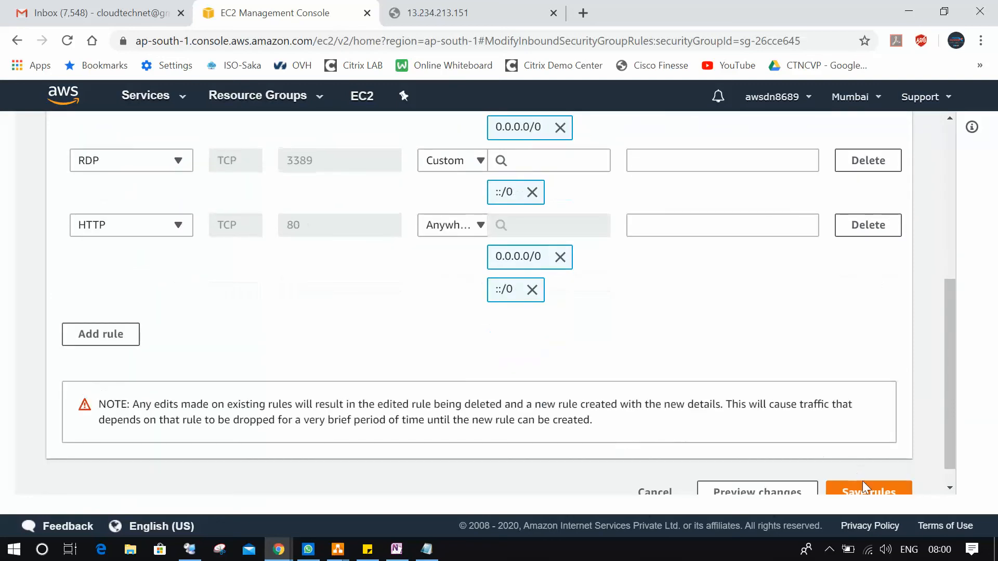
left_click(865, 469)
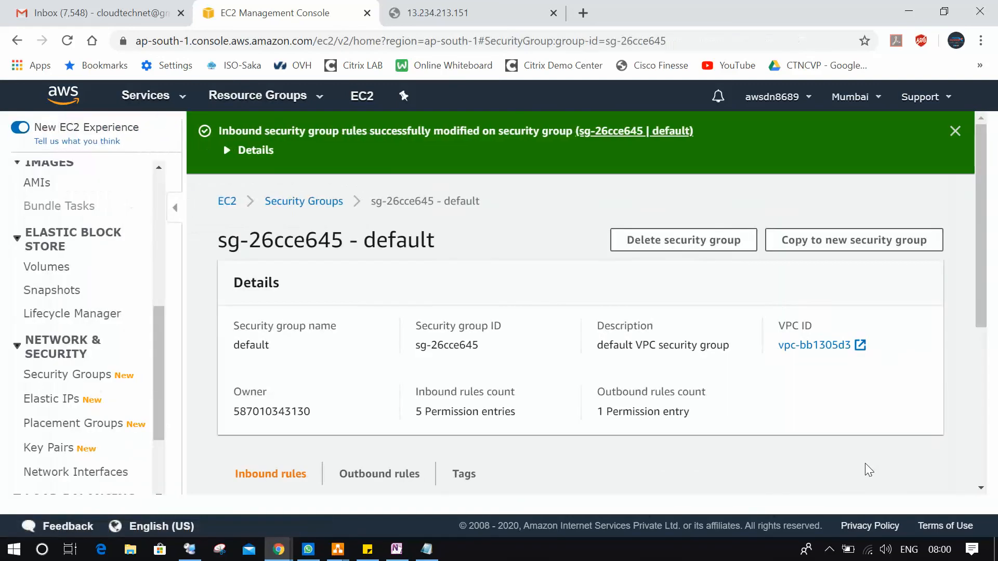
Check the public IIS page at 13.234.213.151 in its browser tab and copy its address
left_click(456, 23)
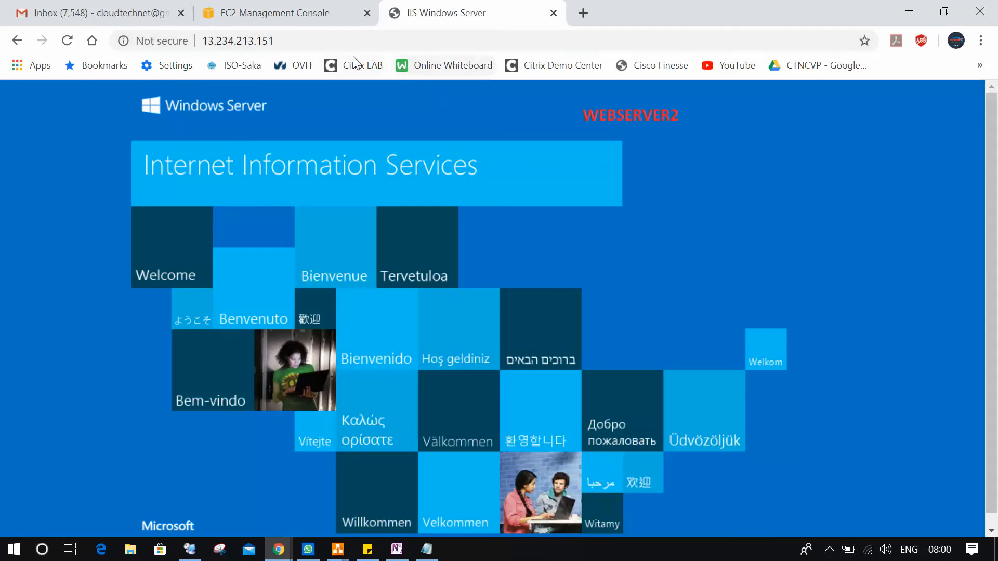
left_click(318, 41)
key("ctrl+c")
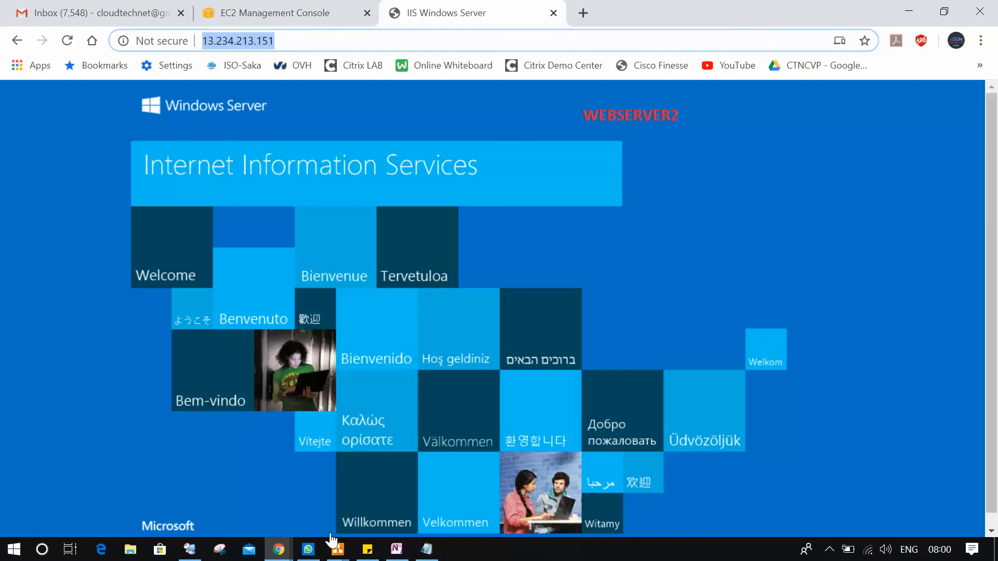
left_click(279, 550)
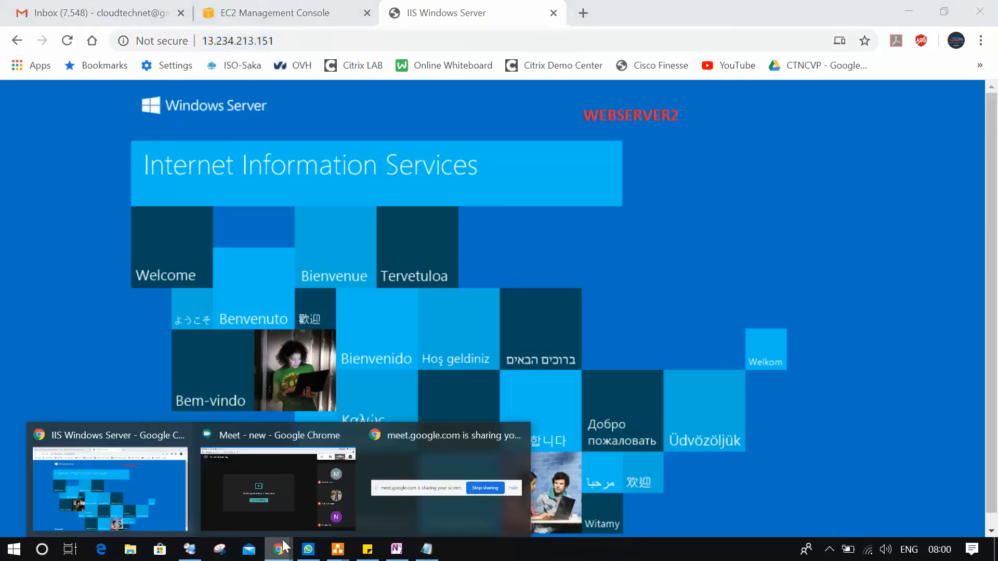
left_click(301, 502)
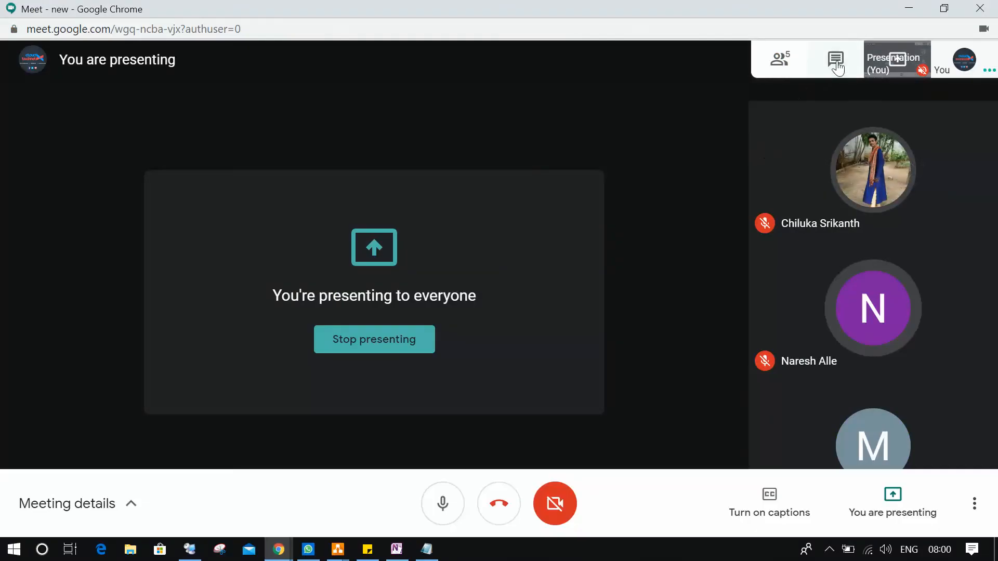
left_click(835, 60)
key("ctrl+v")
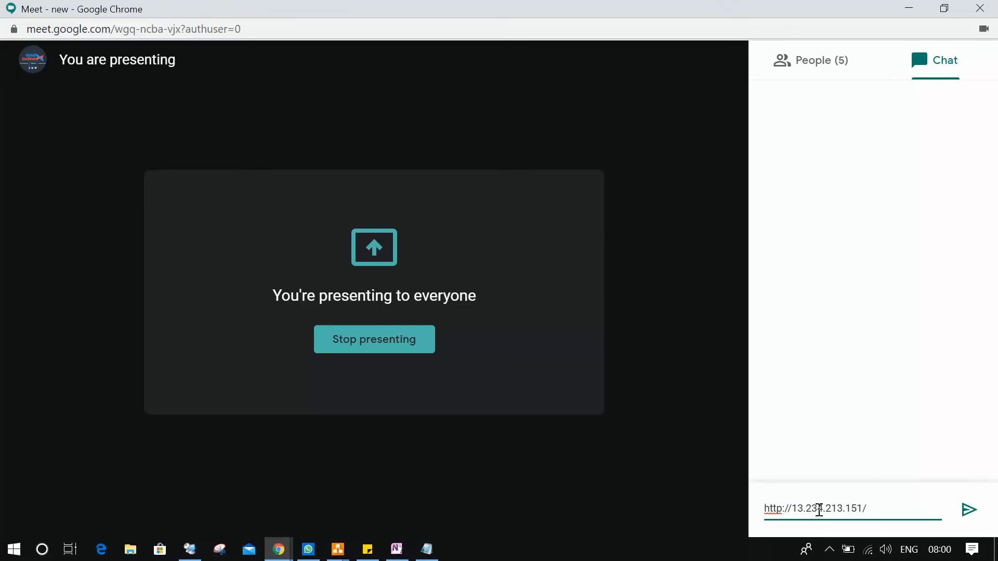
left_click(969, 510)
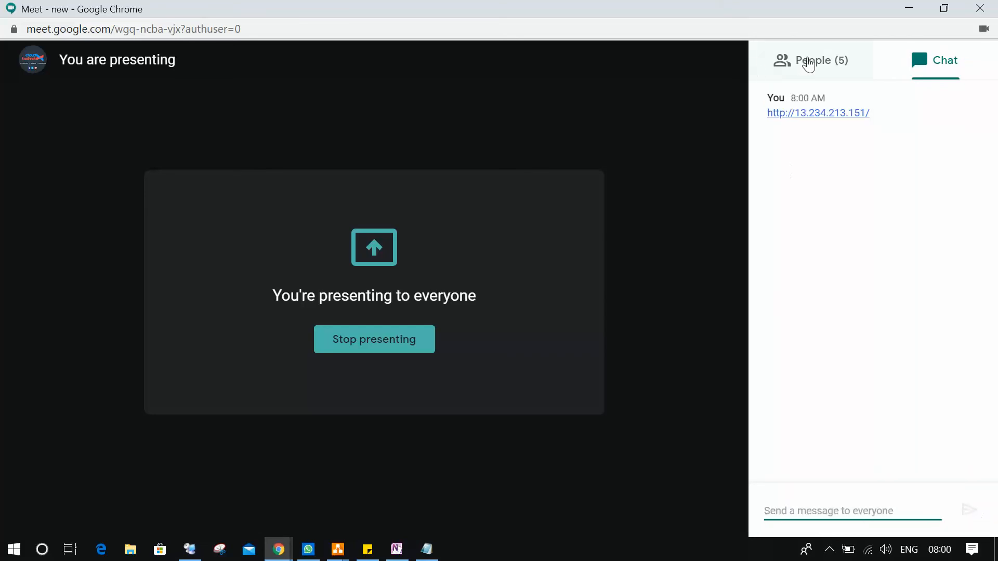
Check the meeting's participant list, return to the main Chrome window and open a blank tab
left_click(809, 64)
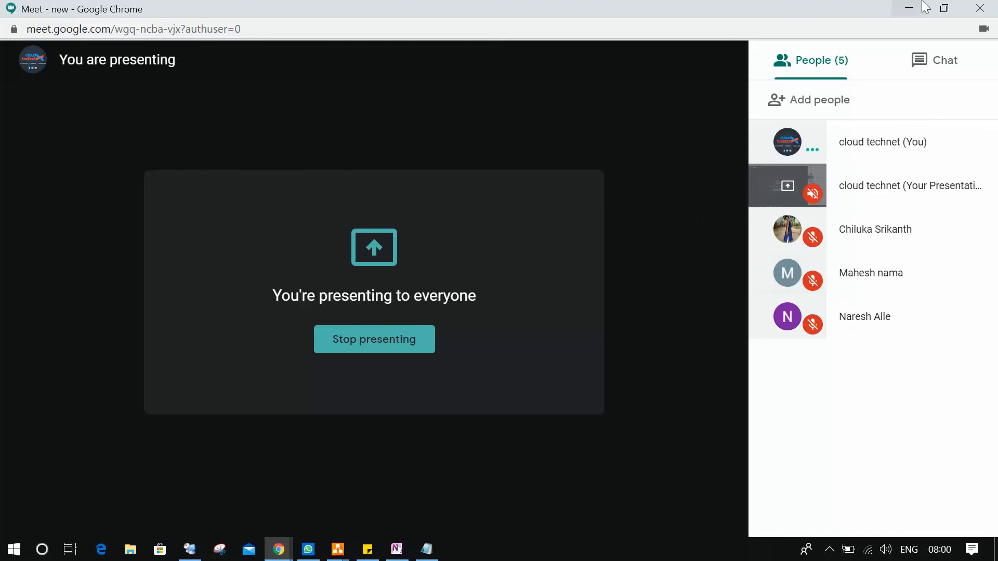
left_click(904, 8)
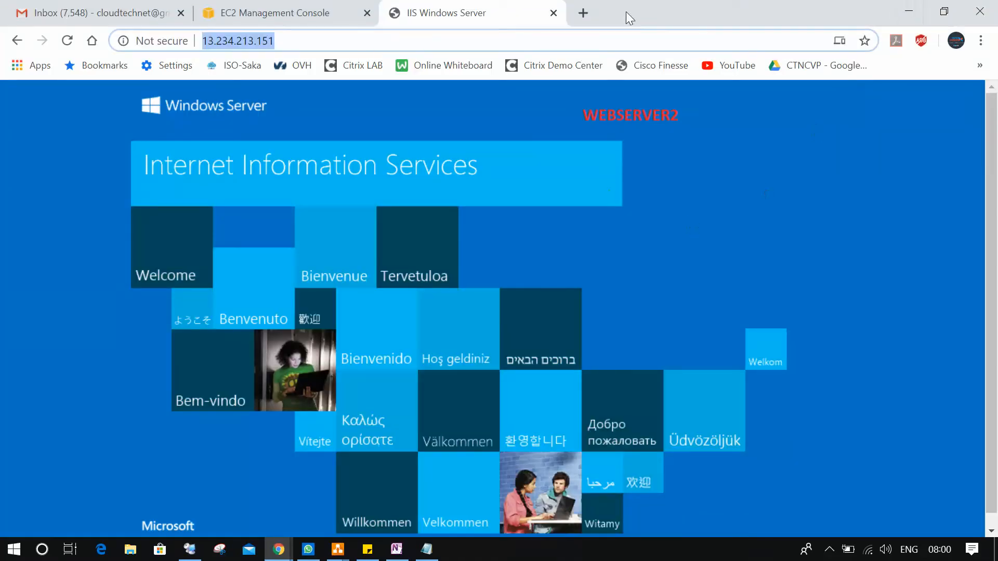
left_click(583, 13)
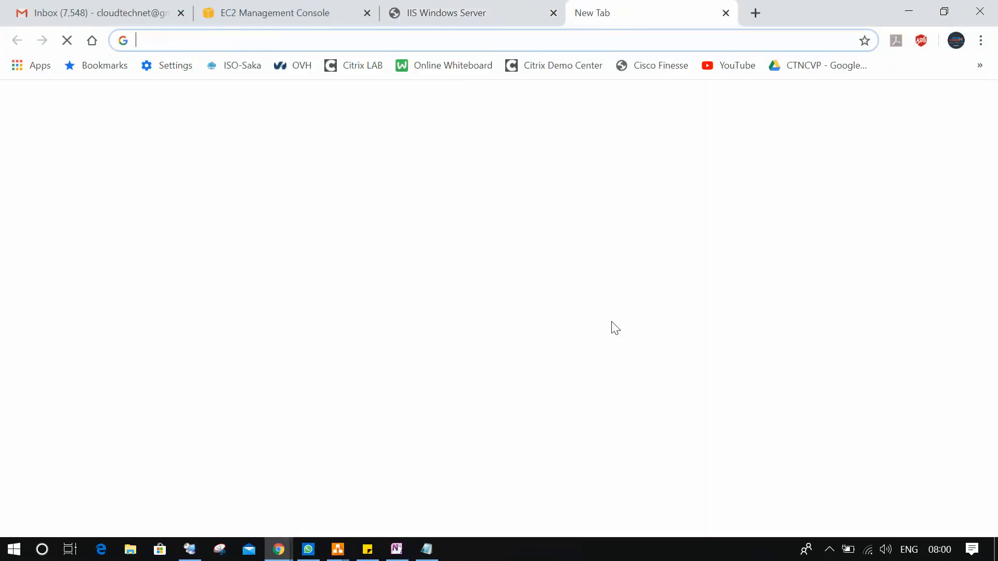
Select instance webserver1 in the EC2 console's instance list and copy its IPv4 public IP
left_click(305, 21)
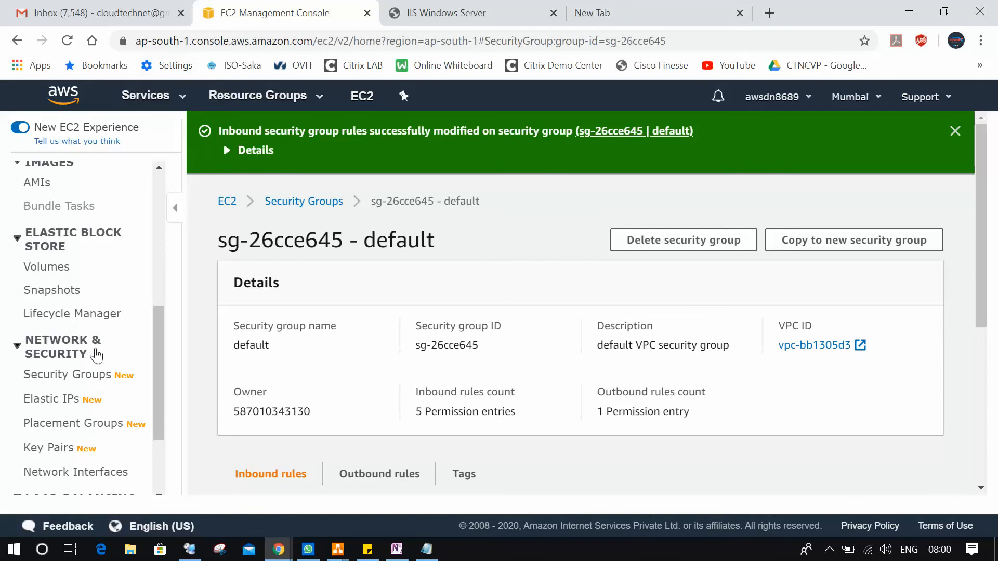
scroll(141, 291, "up", 6)
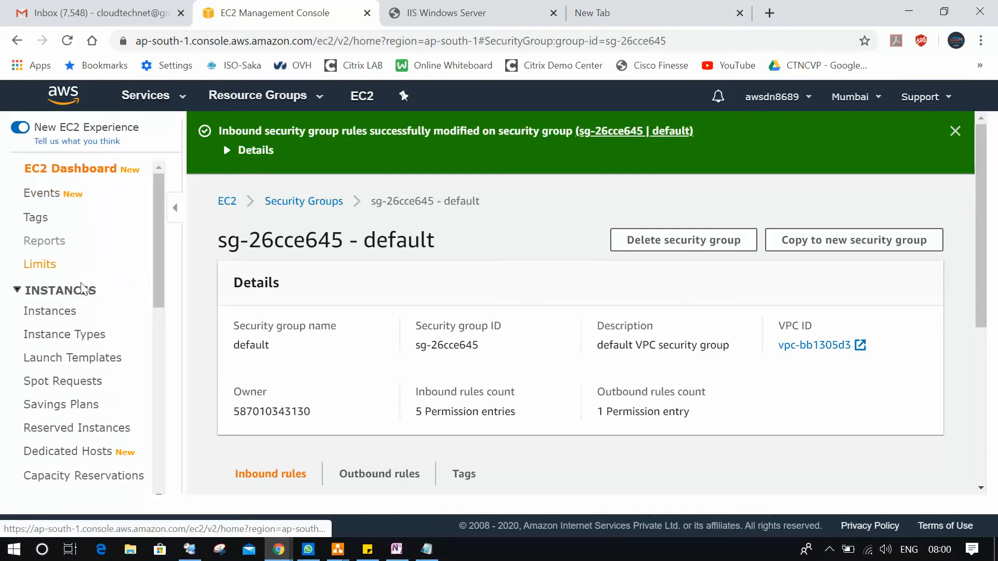
left_click(78, 312)
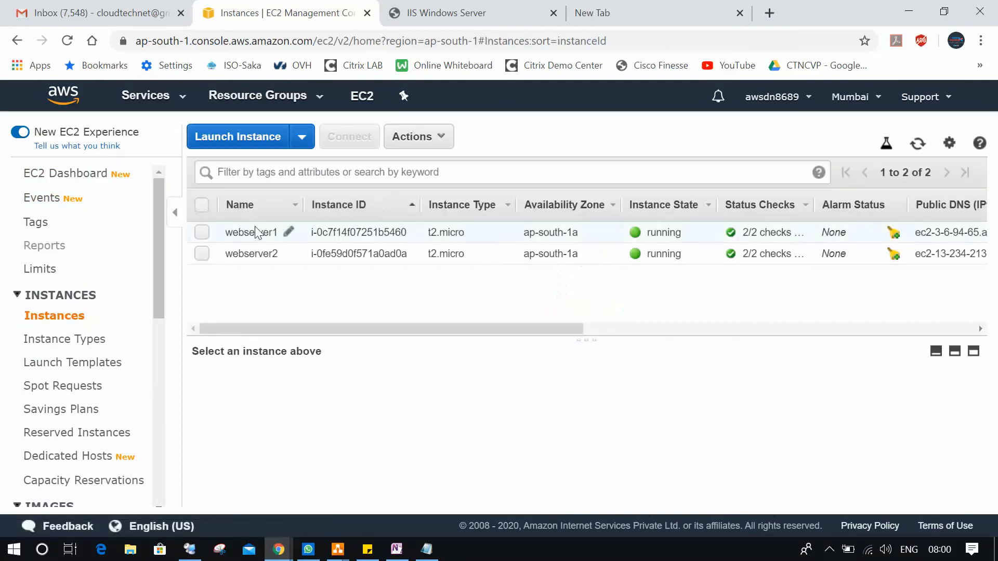
left_click(201, 232)
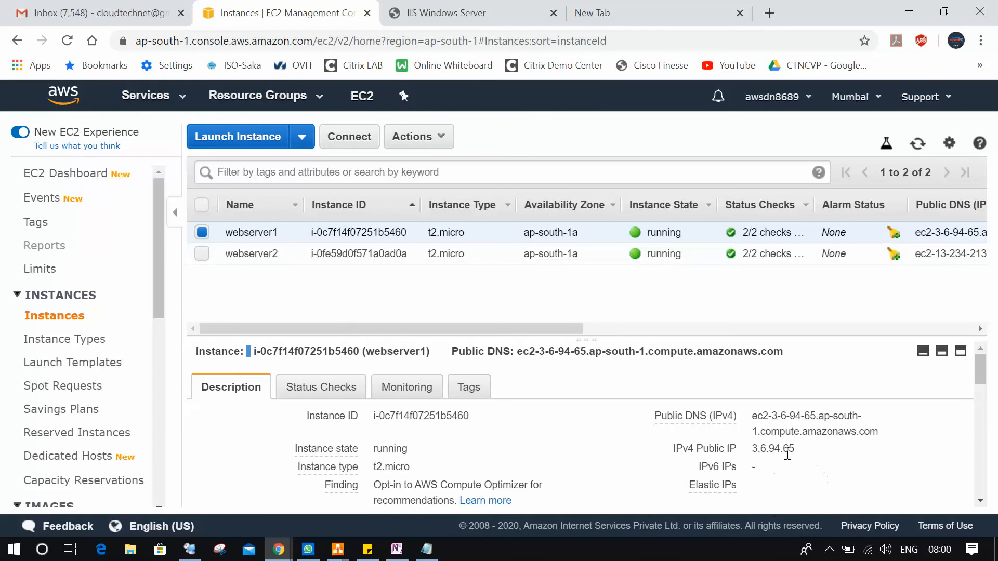
left_click(805, 451)
Load webserver1's IIS page at 3.6.94.65 in the blank tab and compare it with the WEBSERVER2 page
left_click(624, 13)
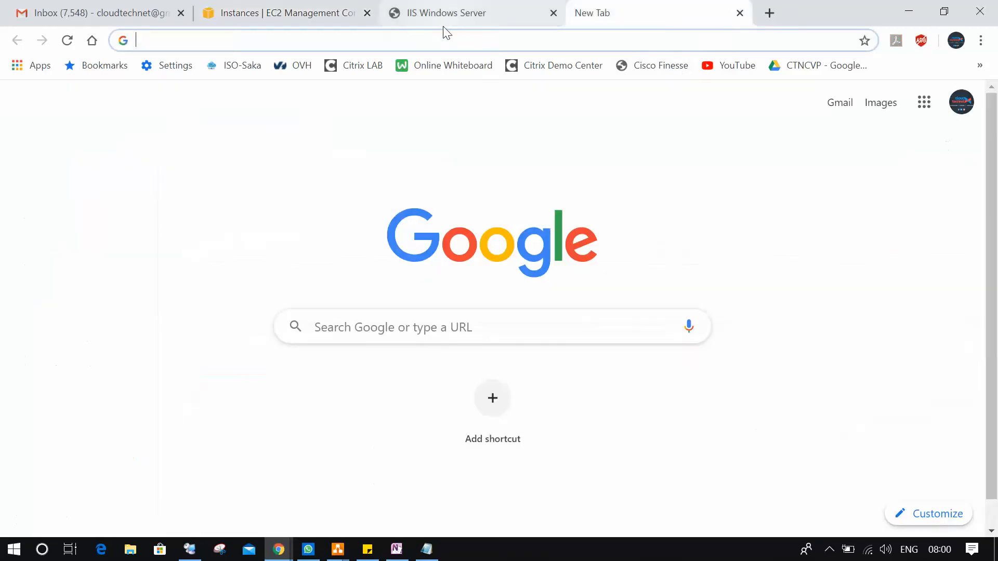
key("ctrl+v")
key("Return")
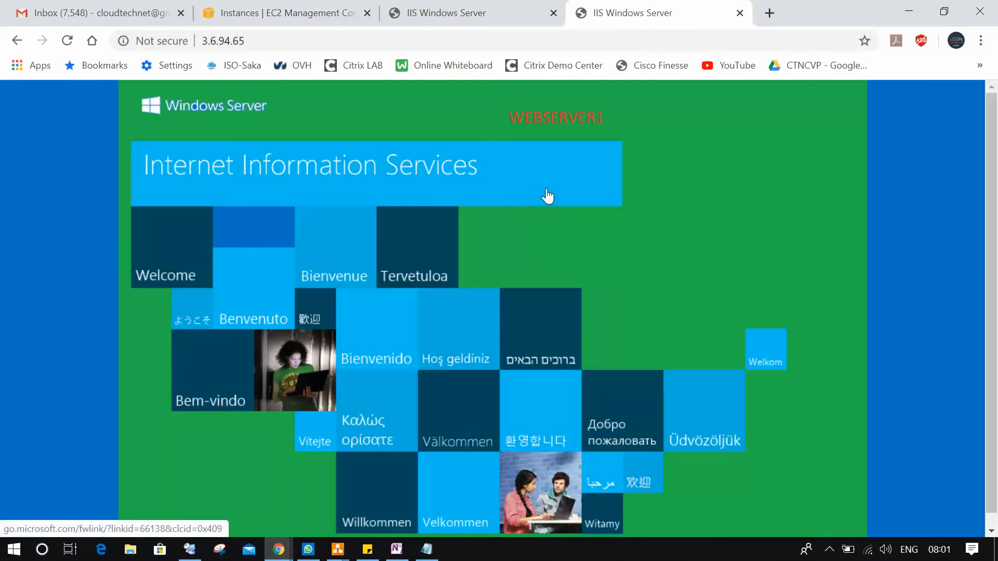
left_click(530, 13)
left_click(639, 12)
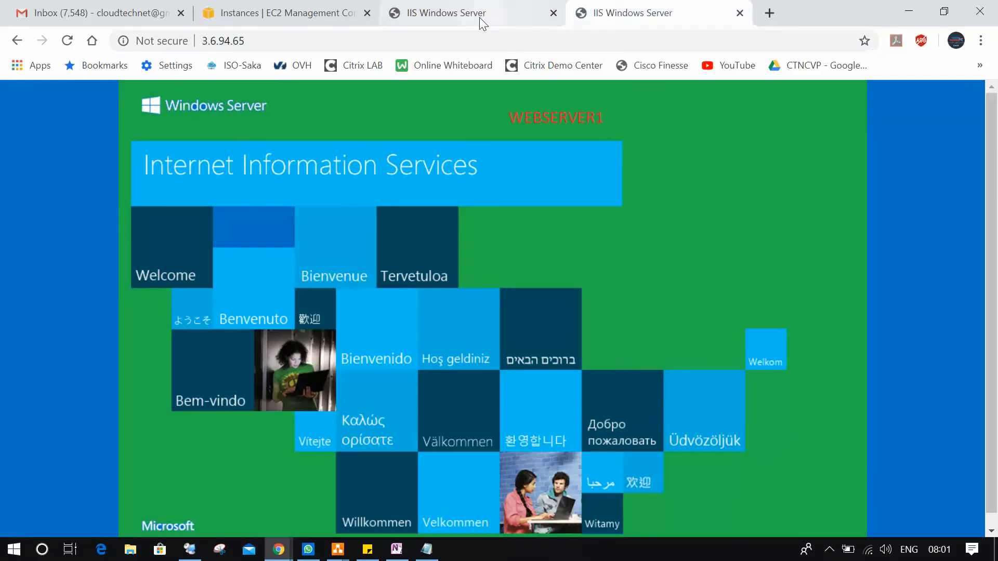
left_click(480, 18)
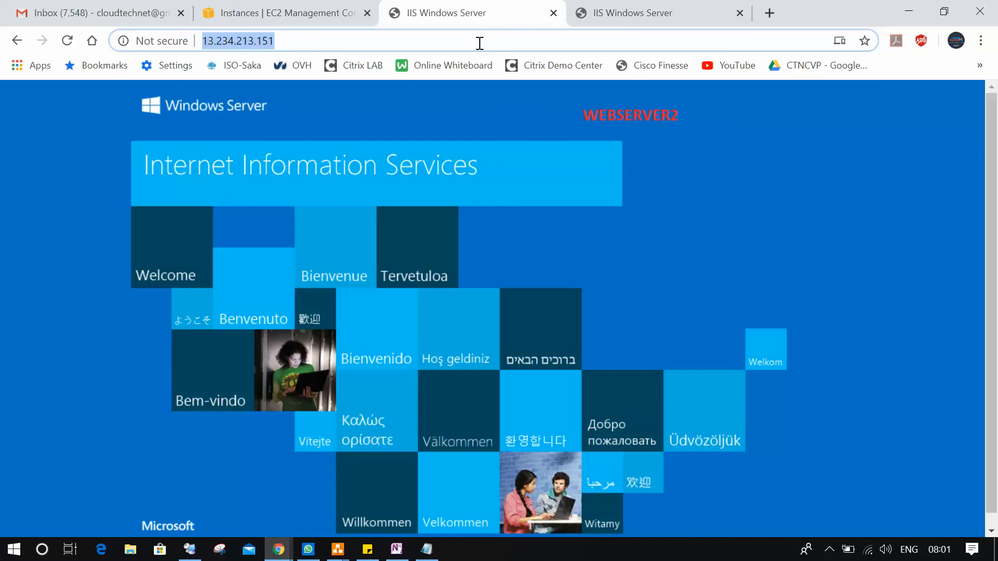
Start creating an Application Load Balancer from the EC2 console's load balancer list
left_click(326, 14)
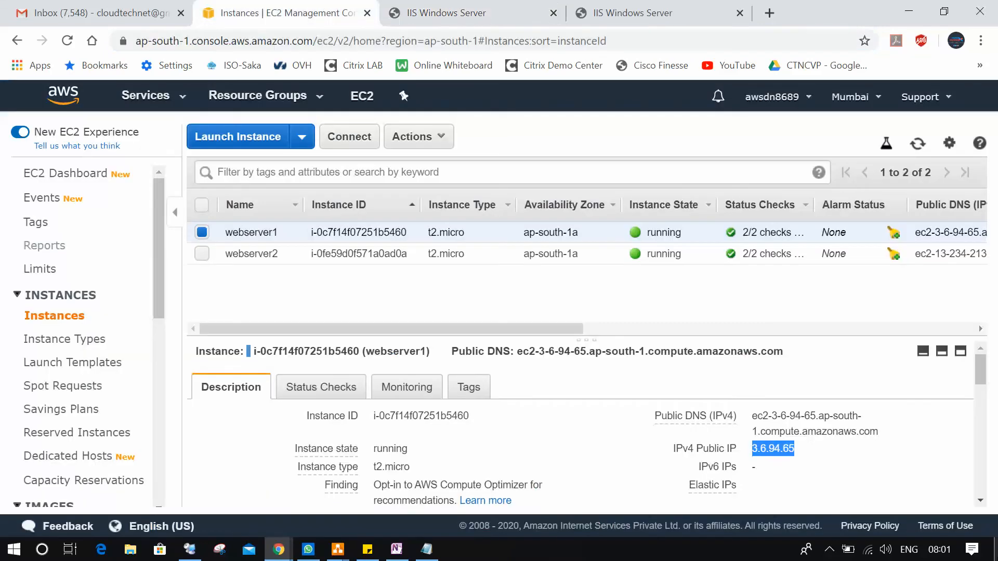
scroll(93, 340, "down", 9)
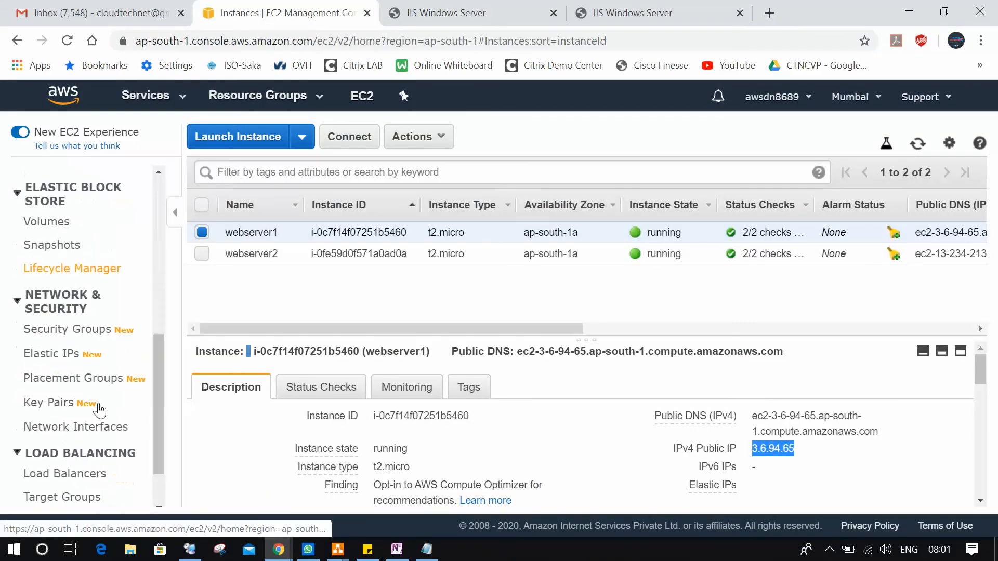
left_click(65, 409)
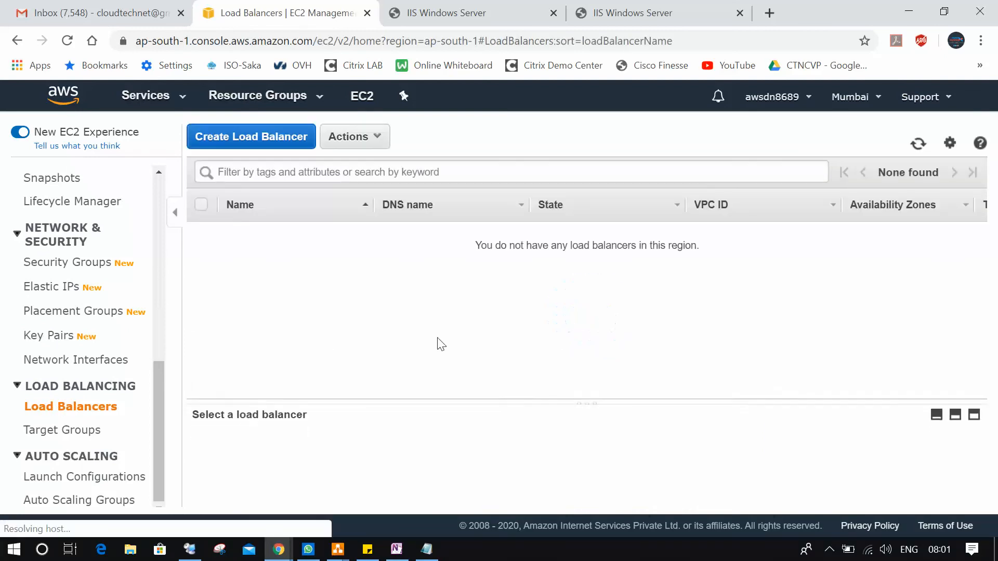
left_click(281, 148)
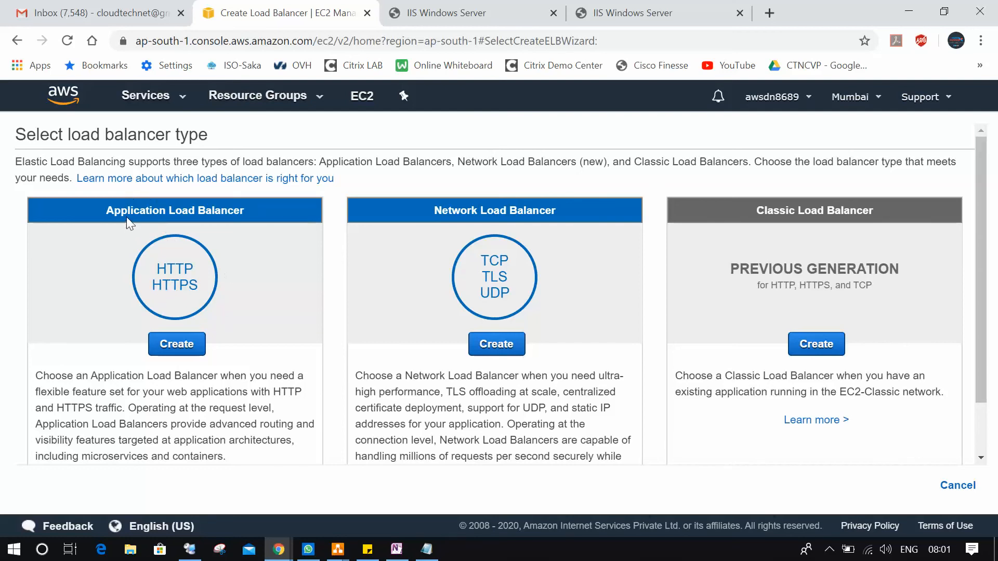
left_click(182, 346)
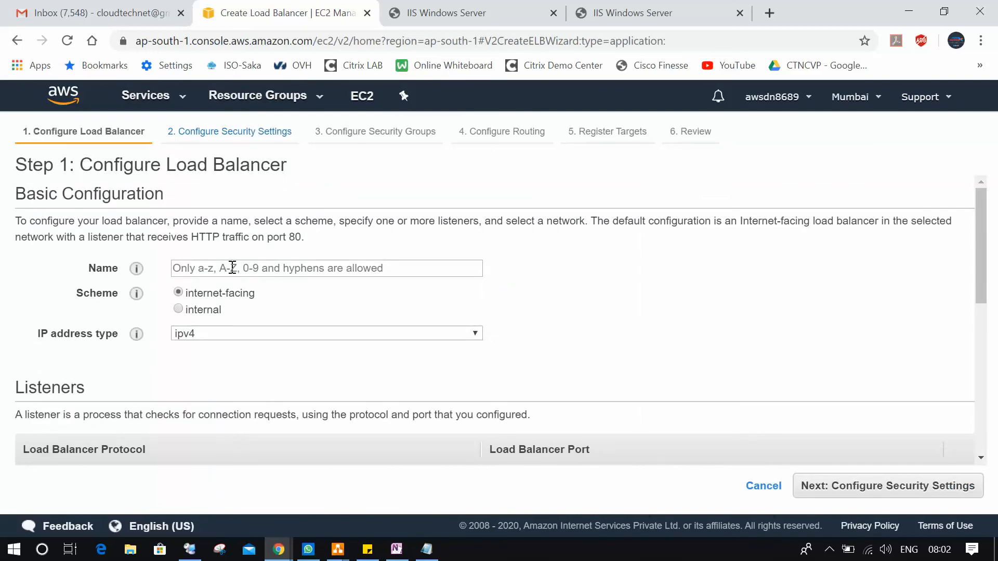
Name the load balancer elb_webserver
left_click(233, 267)
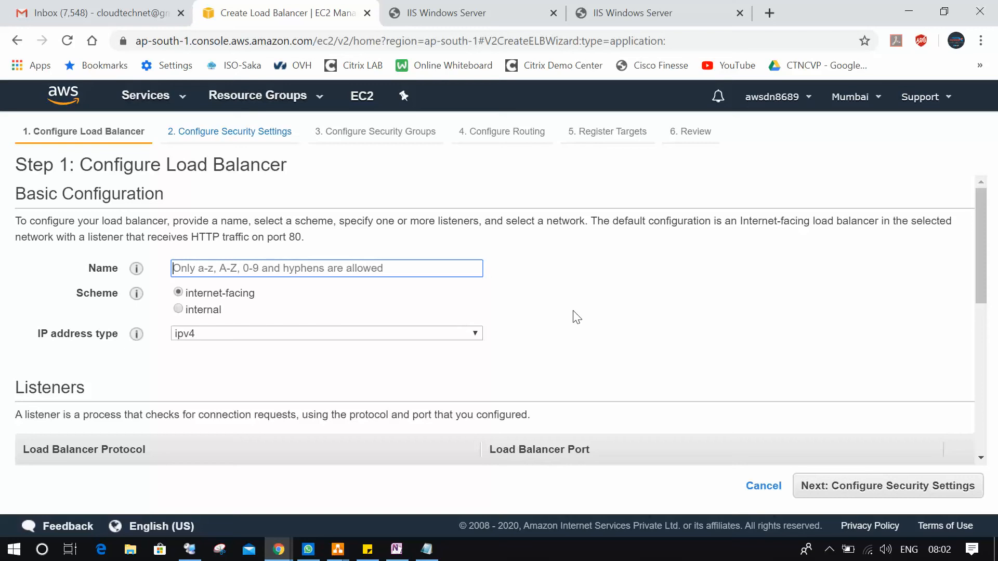
type("el")
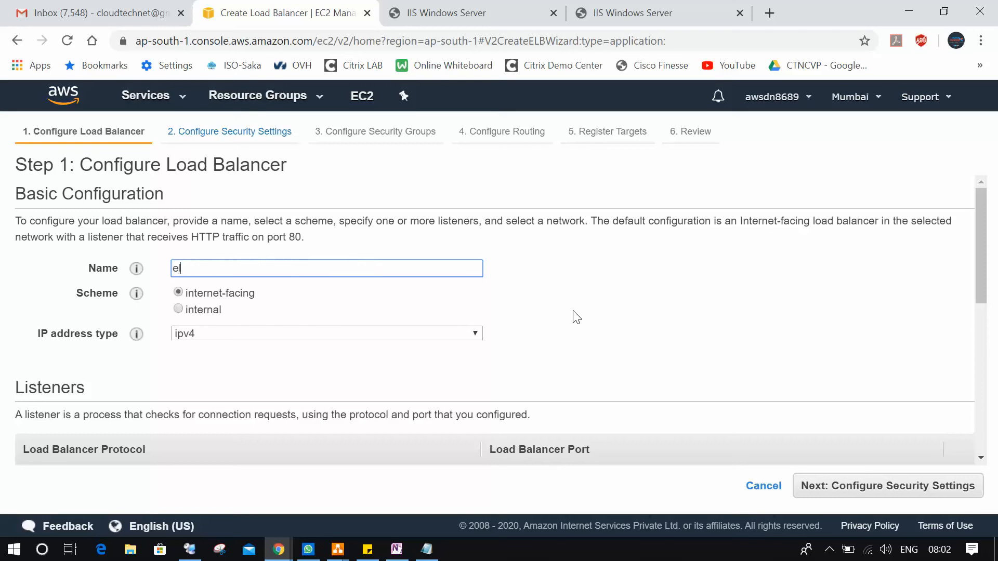
type("b_webserver")
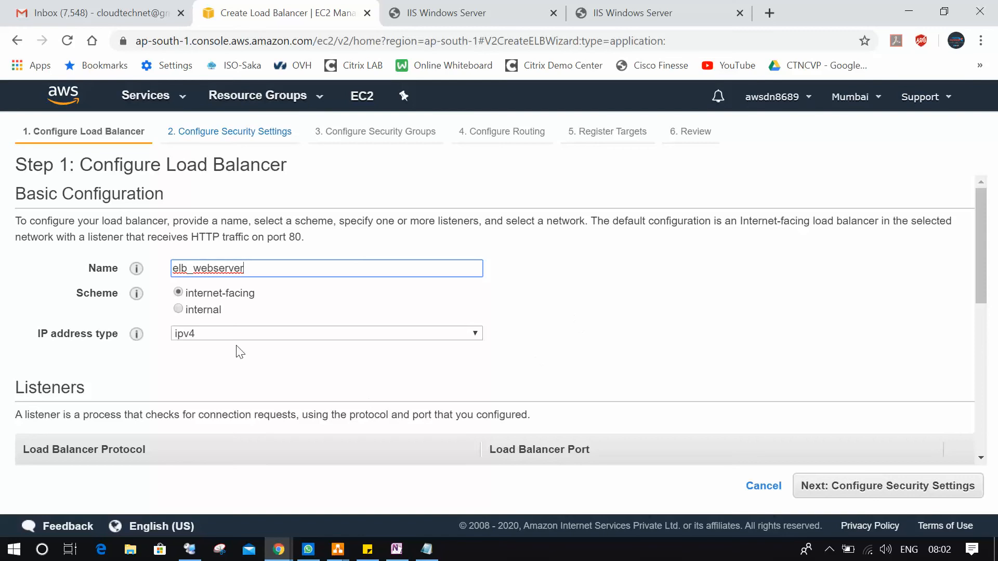
Try the dualstack IP address type for the load balancer and set it back to ipv4
scroll(280, 273, "down", 1)
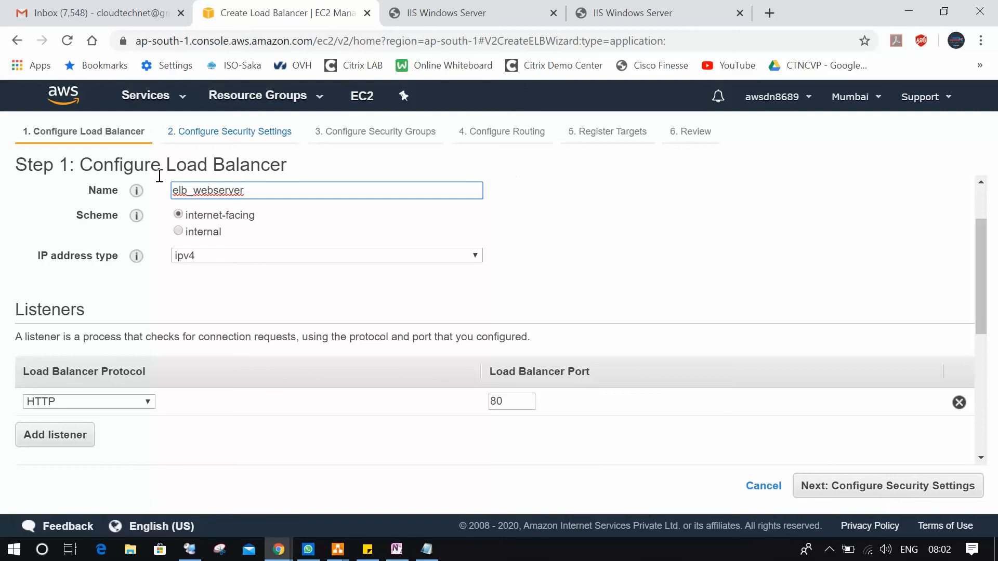
scroll(276, 232, "down", 1)
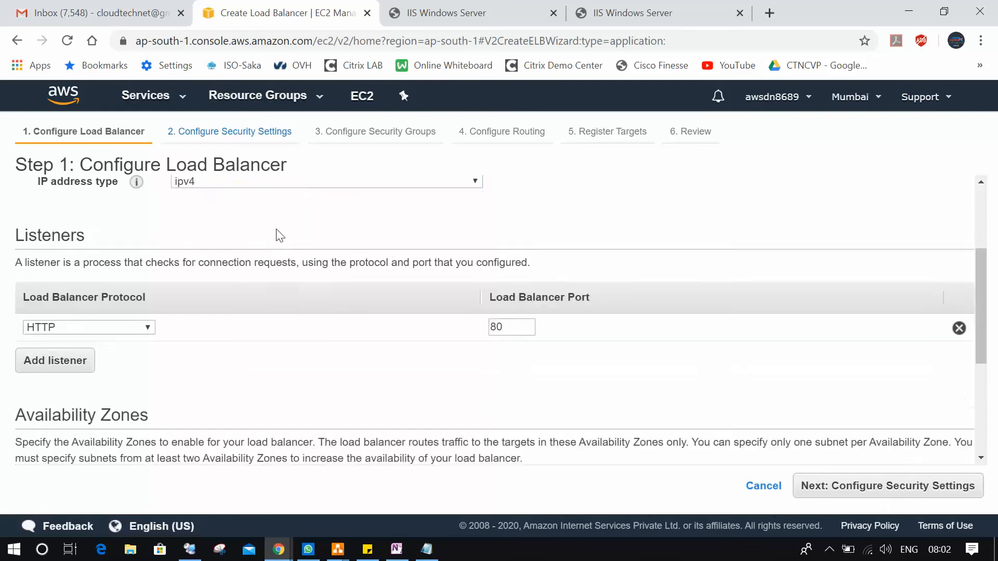
scroll(254, 240, "up", 1)
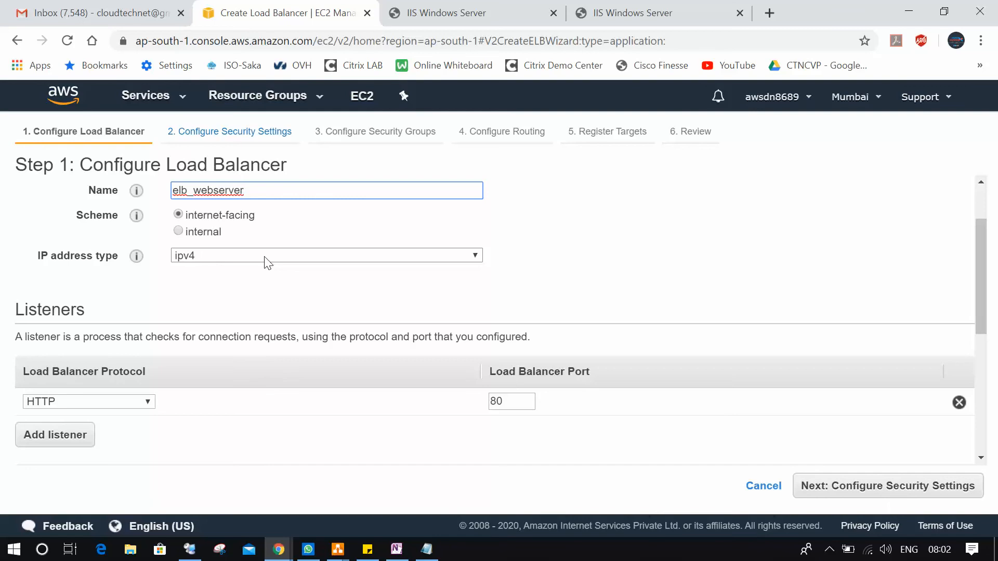
left_click(264, 256)
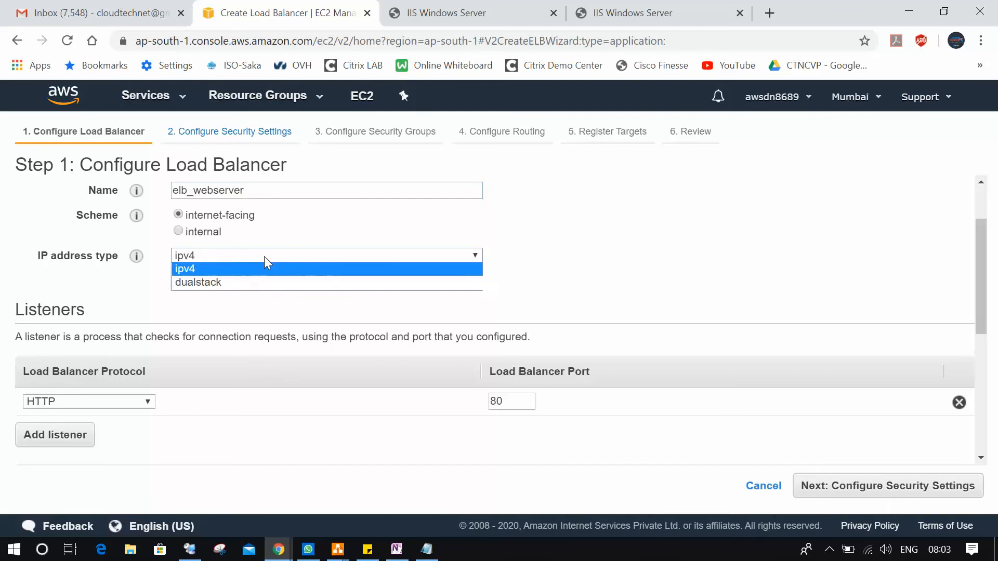
left_click(254, 289)
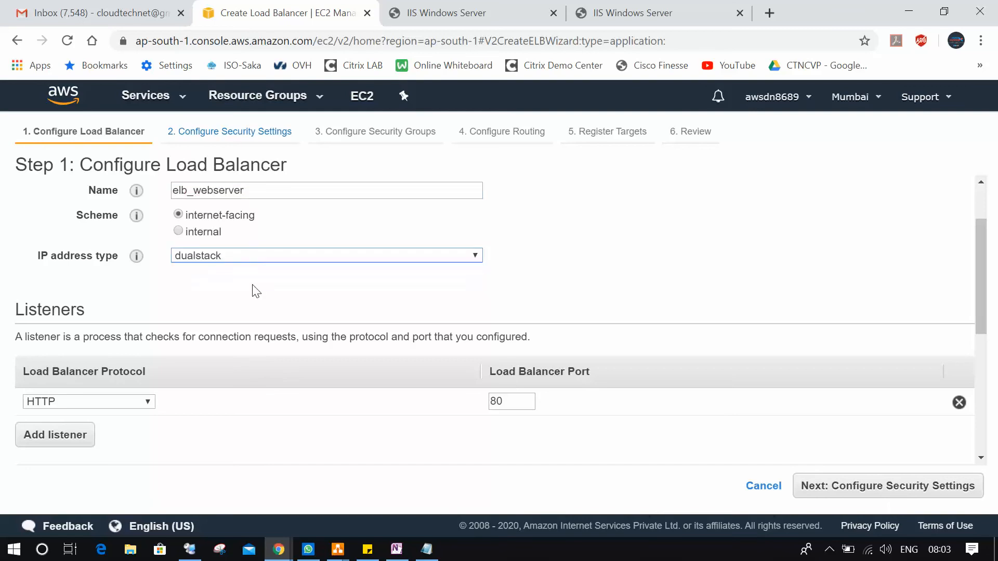
left_click(263, 260)
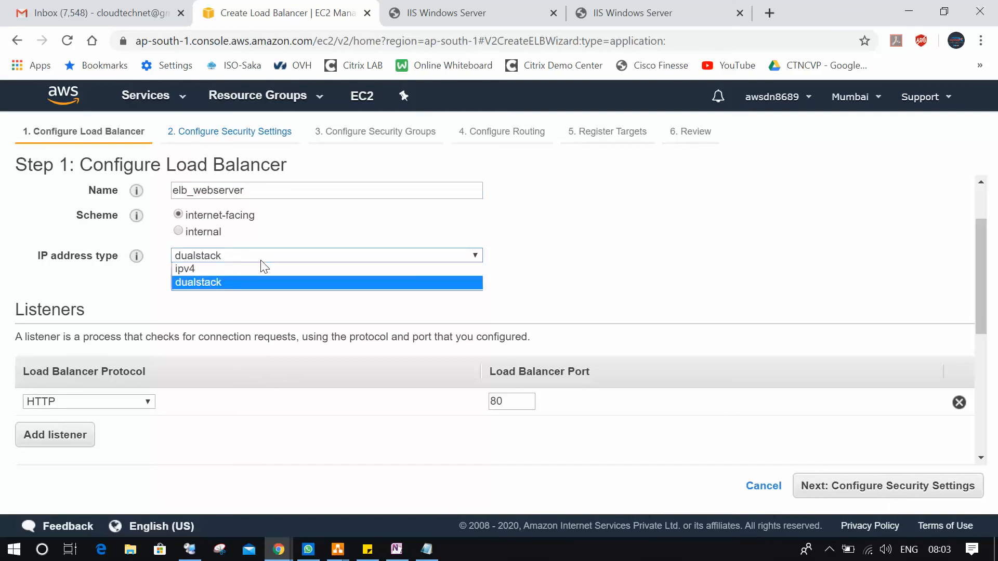
left_click(308, 269)
Examine the load balancer's HTTP listener and compare it with the address of the WEBSERVER2 page
scroll(311, 276, "down", 1)
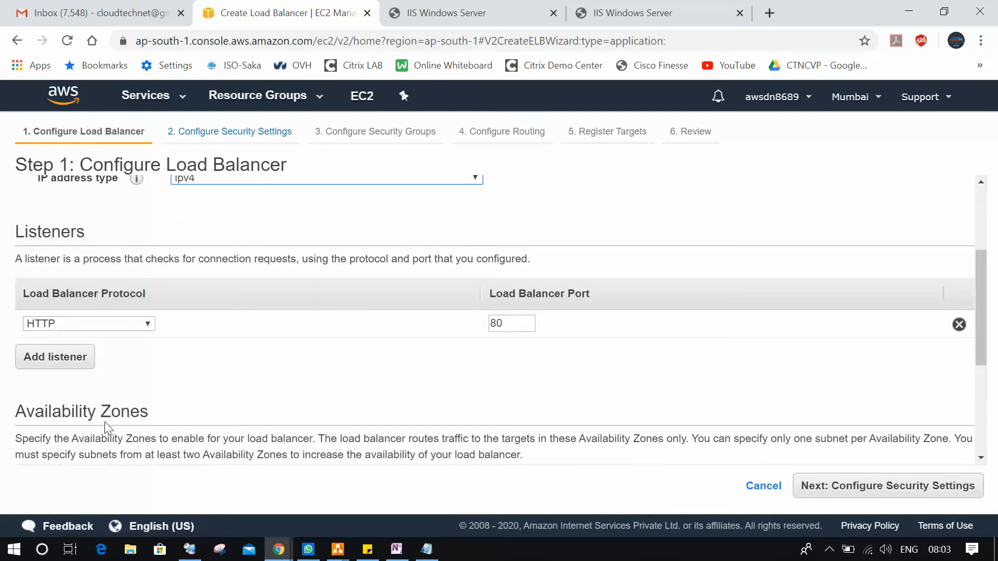
left_click(453, 13)
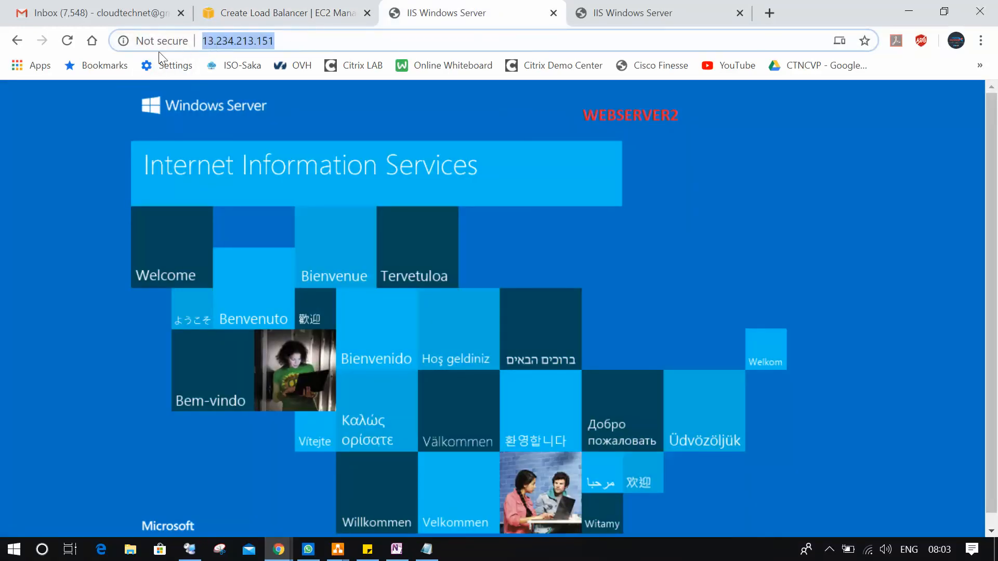
left_click(320, 12)
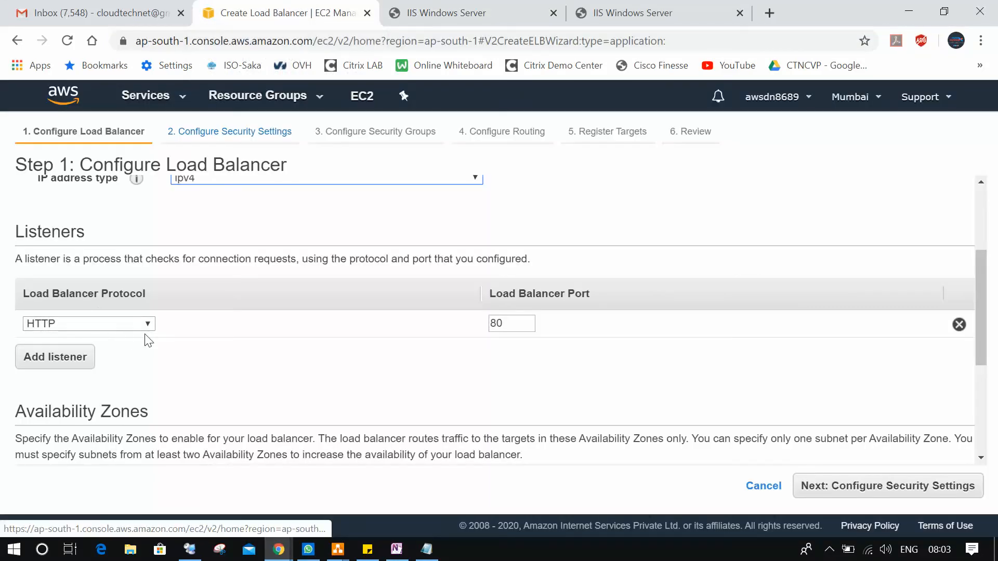
scroll(147, 339, "down", 3)
scroll(124, 286, "up", 2)
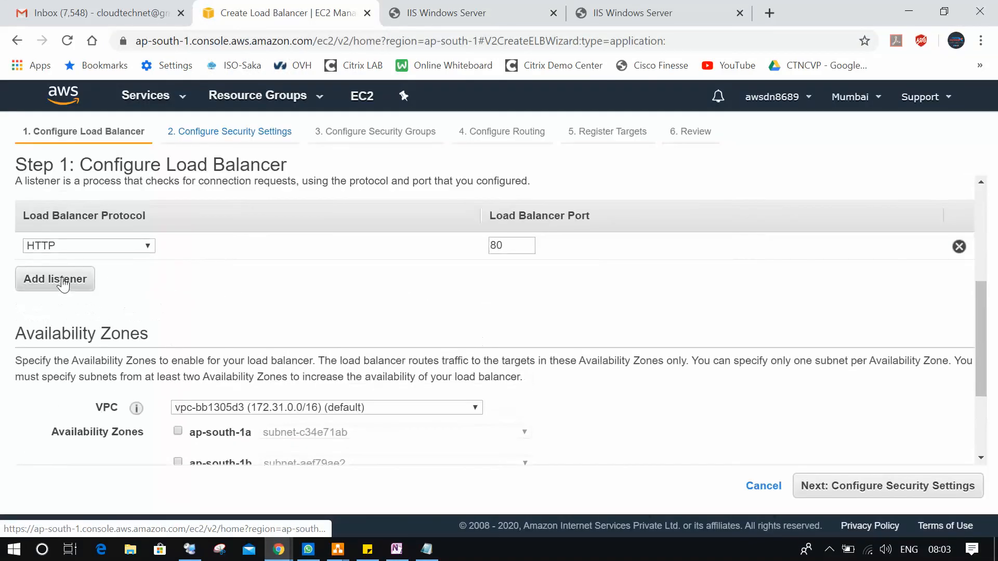
Add a second listener, view its protocol choices and remove that listener again
left_click(66, 280)
left_click(133, 274)
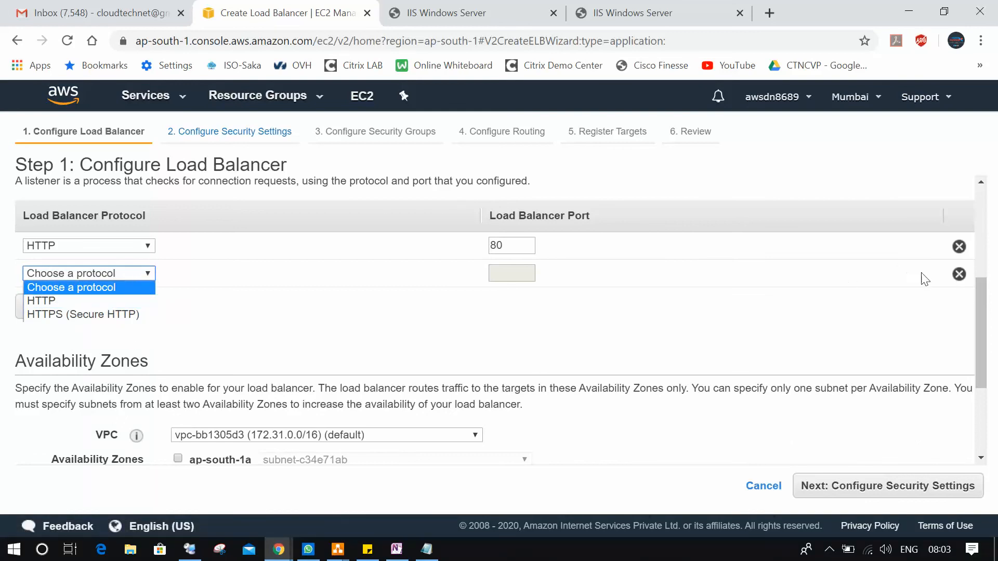
left_click(959, 274)
Enable availability zone ap-south-1a for the load balancer in the default VPC
scroll(479, 316, "down", 1)
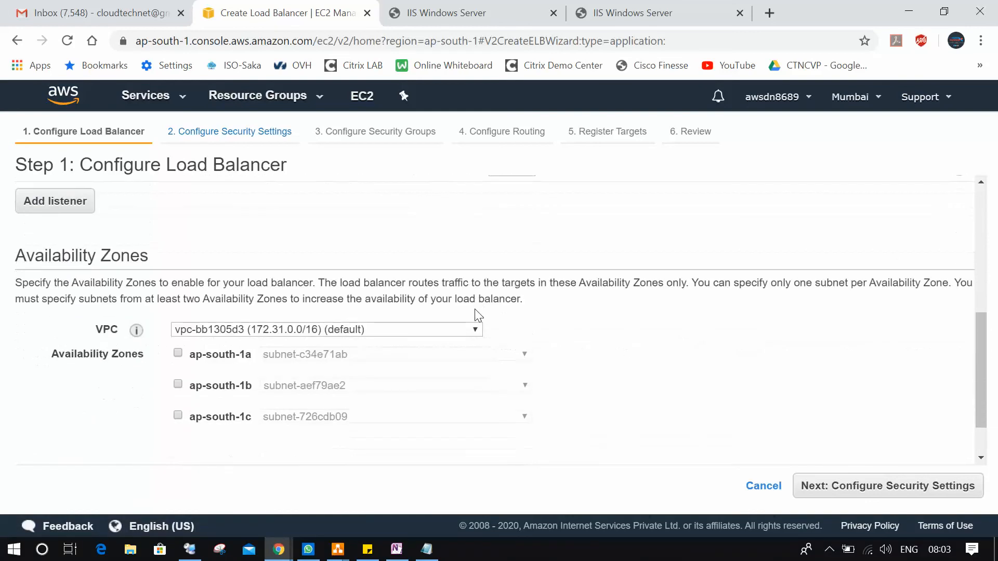
scroll(490, 311, "down", 1)
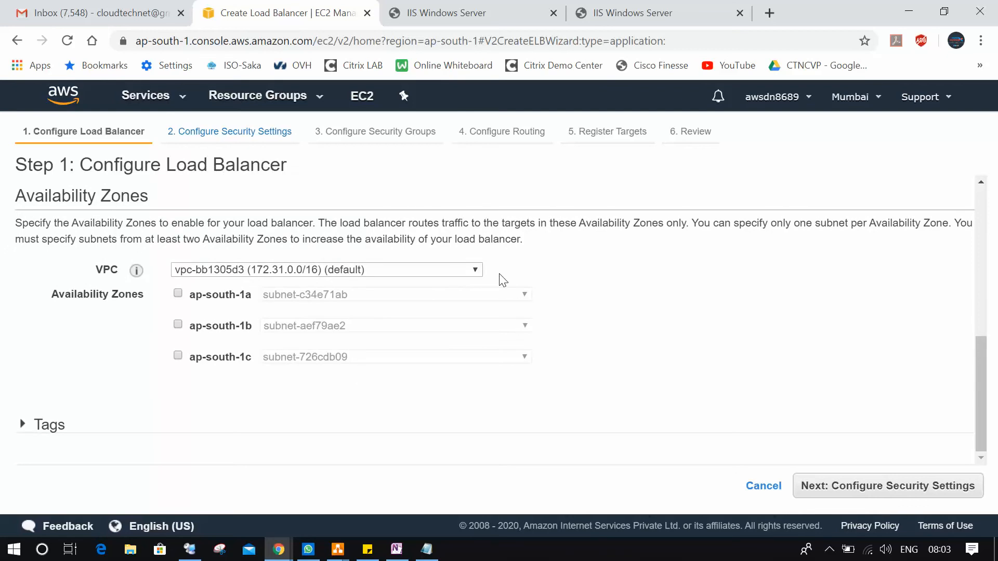
left_click(178, 294)
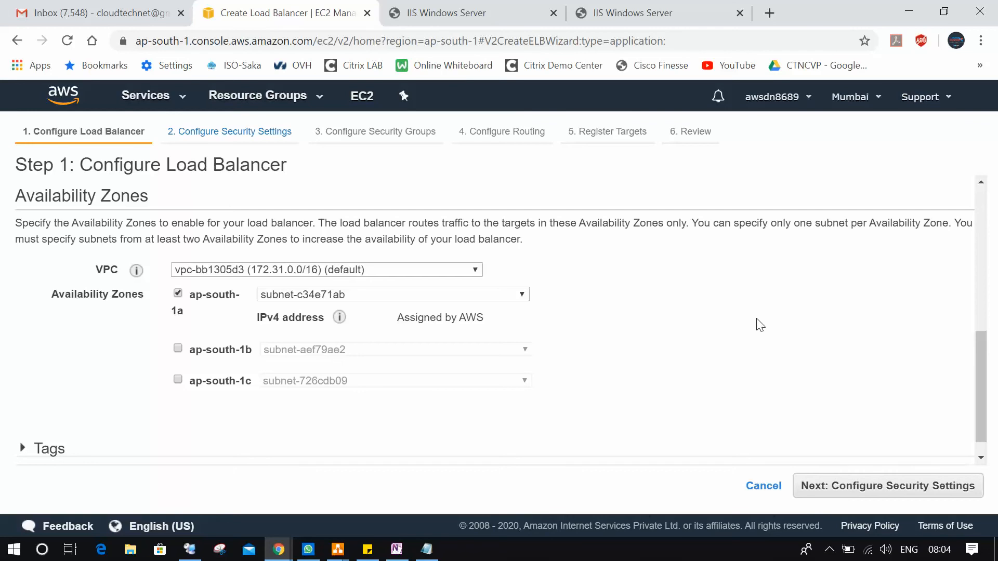
Expand the load balancer's Tags section to show its key and value fields
scroll(375, 459, "down", 1)
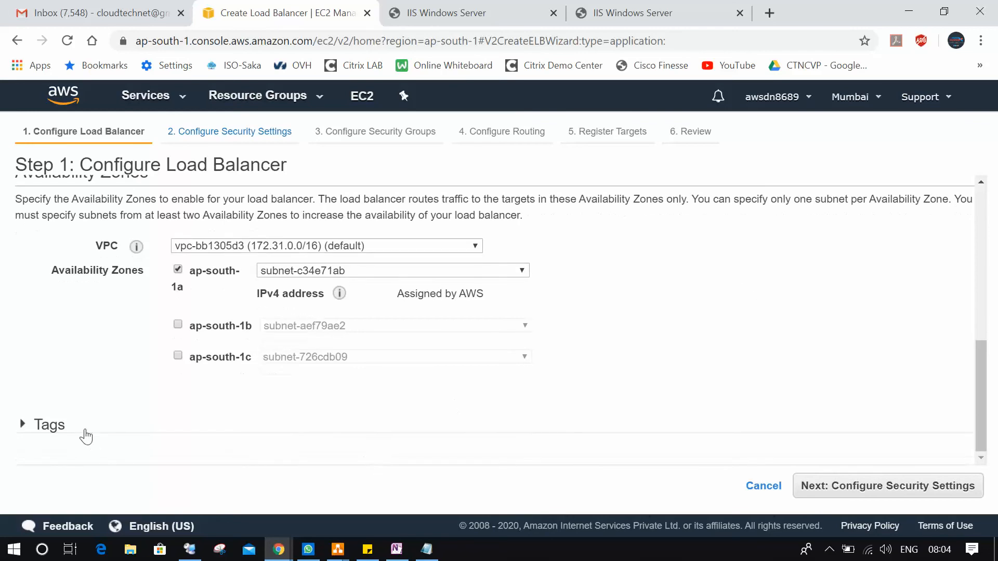
left_click(23, 429)
scroll(94, 408, "down", 3)
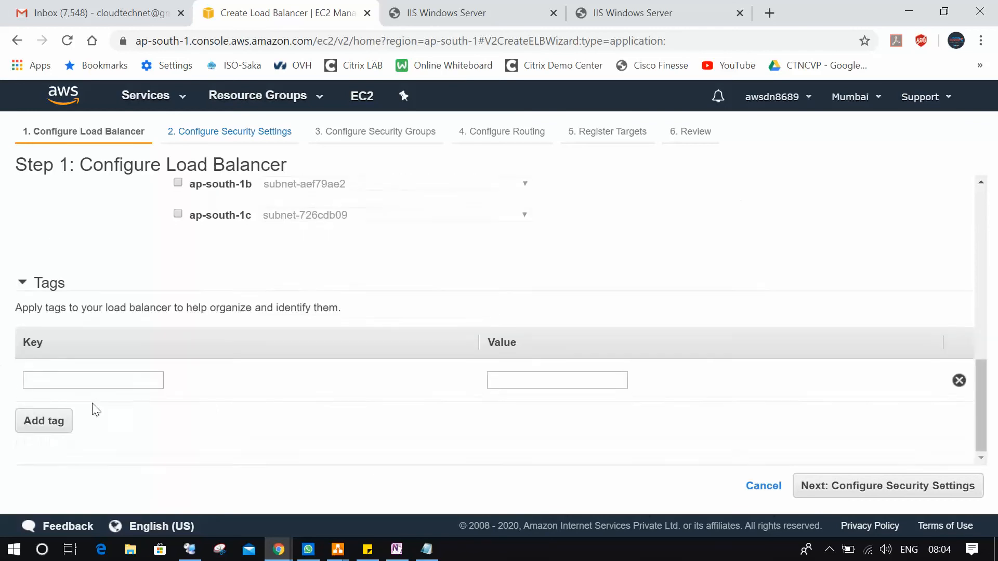
Tag the load balancer with key Name and value elb_webserver, and try to continue to the security settings
left_click(153, 378)
type("Name")
key("Tab")
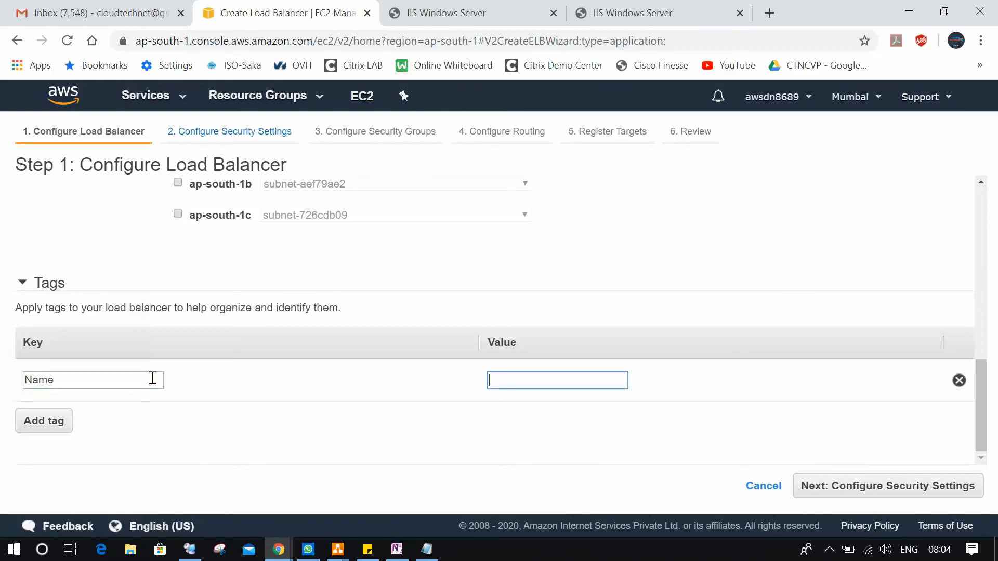
type("elb_webserver")
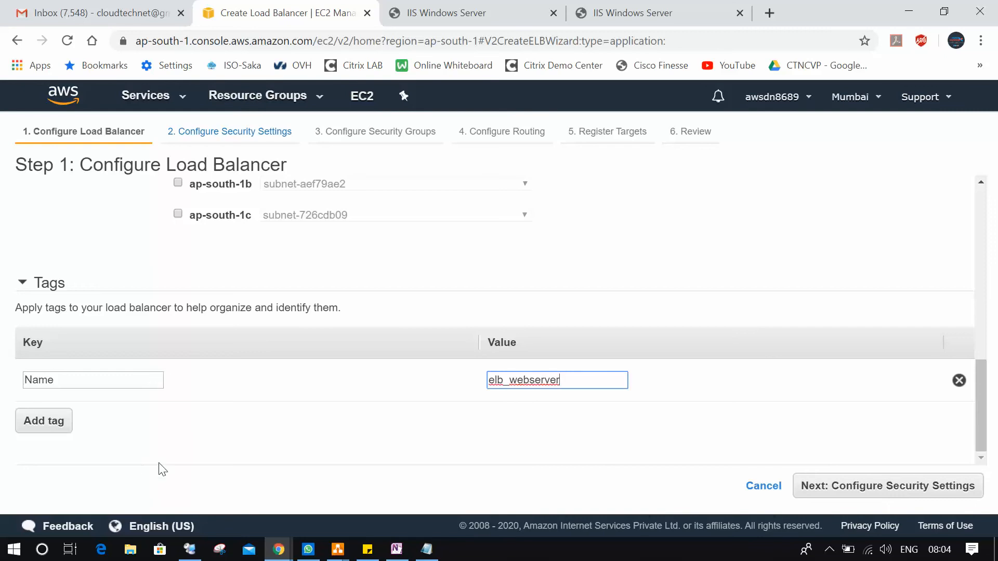
left_click(867, 487)
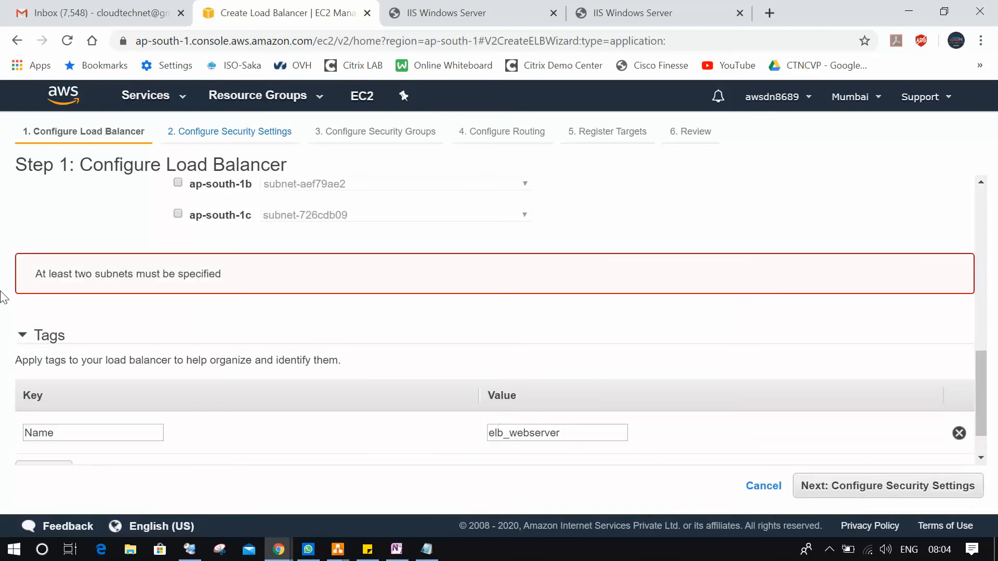
Enable availability zone ap-south-1b for the load balancer as well and try again to continue
scroll(323, 333, "up", 5)
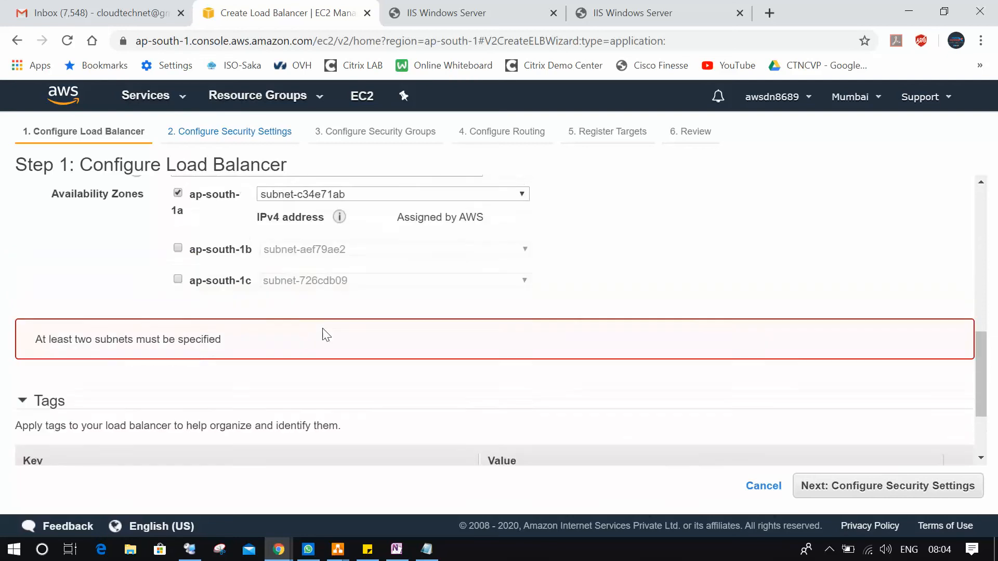
left_click(178, 418)
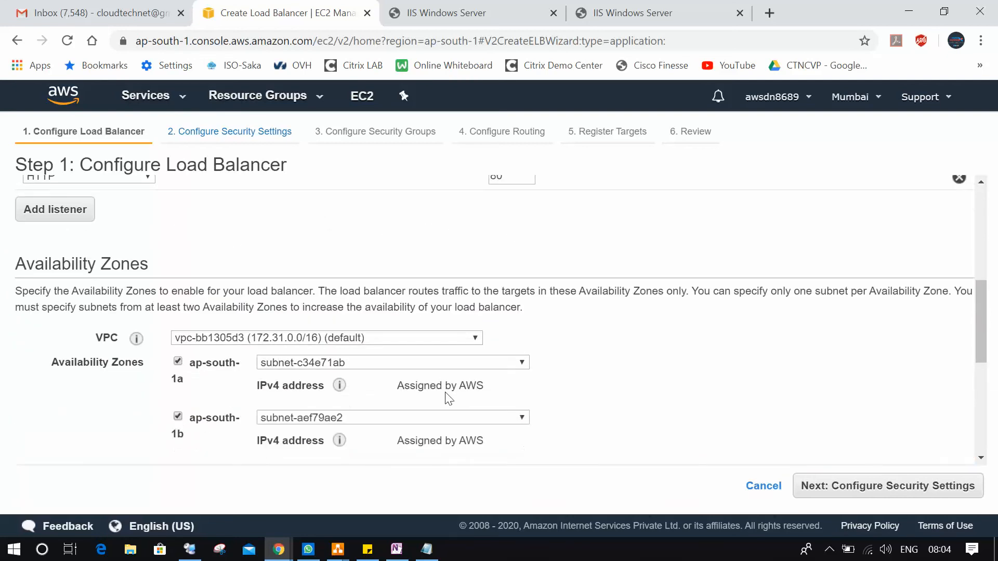
scroll(486, 390, "down", 1)
scroll(724, 419, "down", 4)
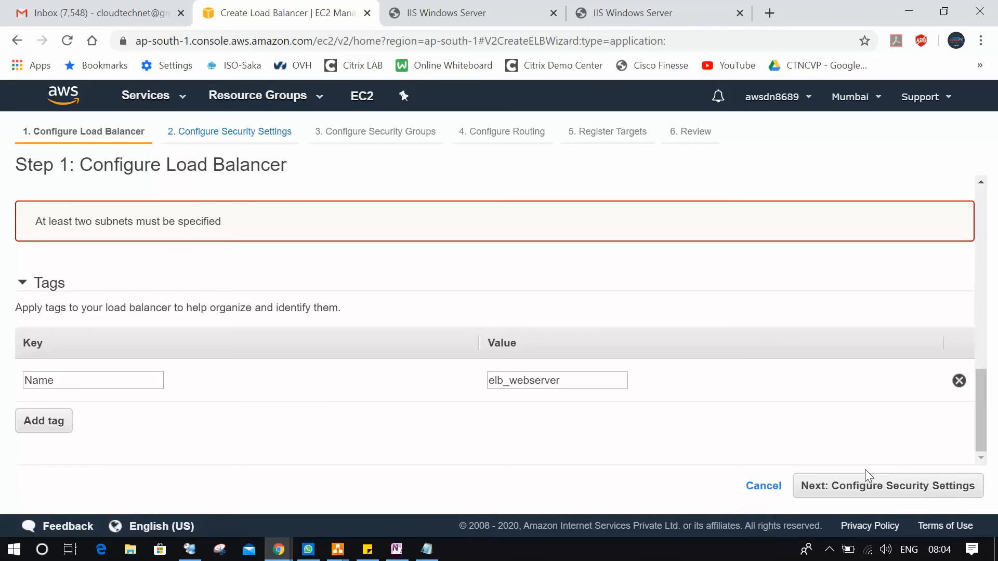
left_click(858, 486)
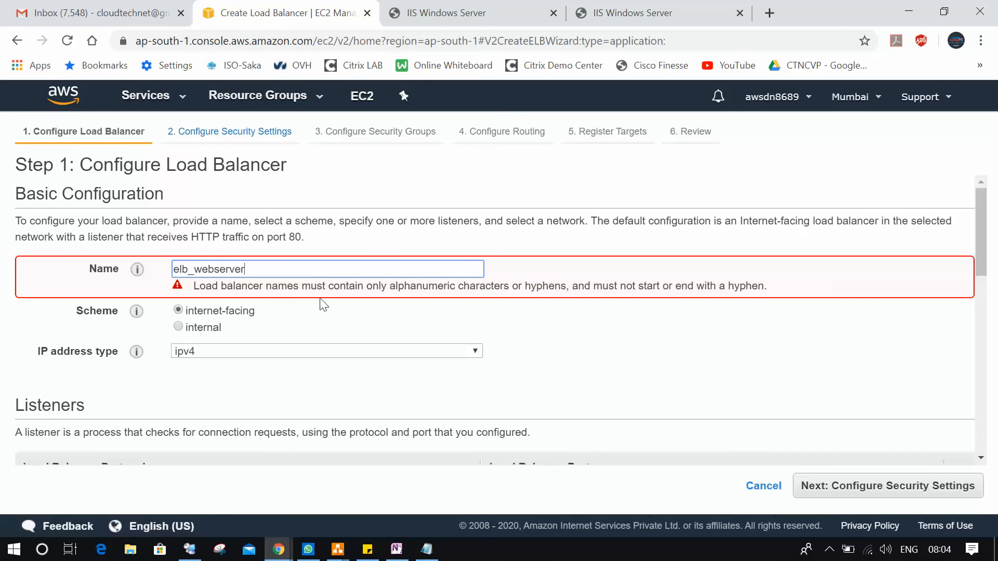
Replace the underscore in the load balancer's name with a hyphen and continue to the security settings
left_click(256, 270)
key("BackSpace")
type("-")
scroll(681, 364, "down", 5)
left_click(845, 485)
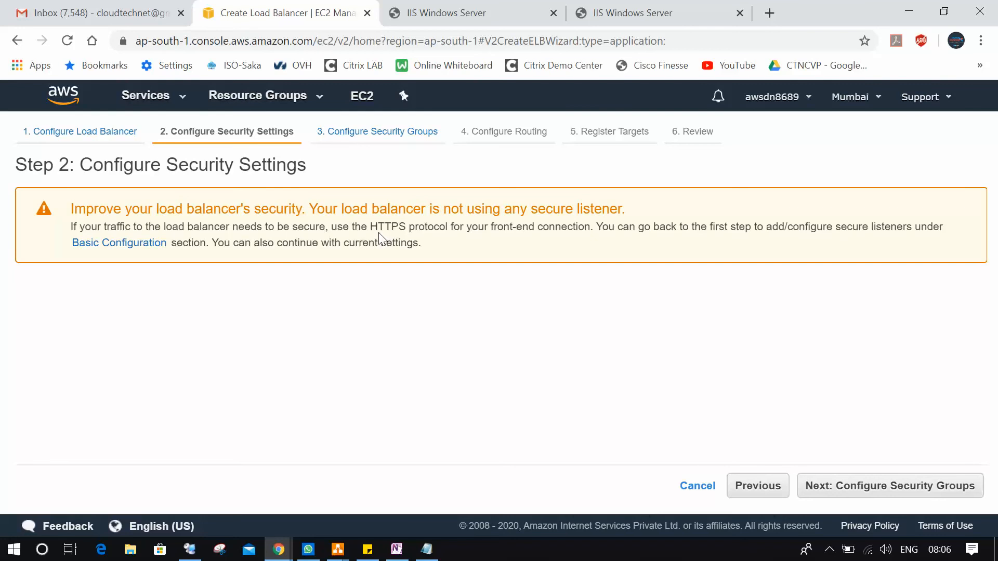
Open cloudtechnet.com in a new browser tab and look over its home page
left_click(769, 12)
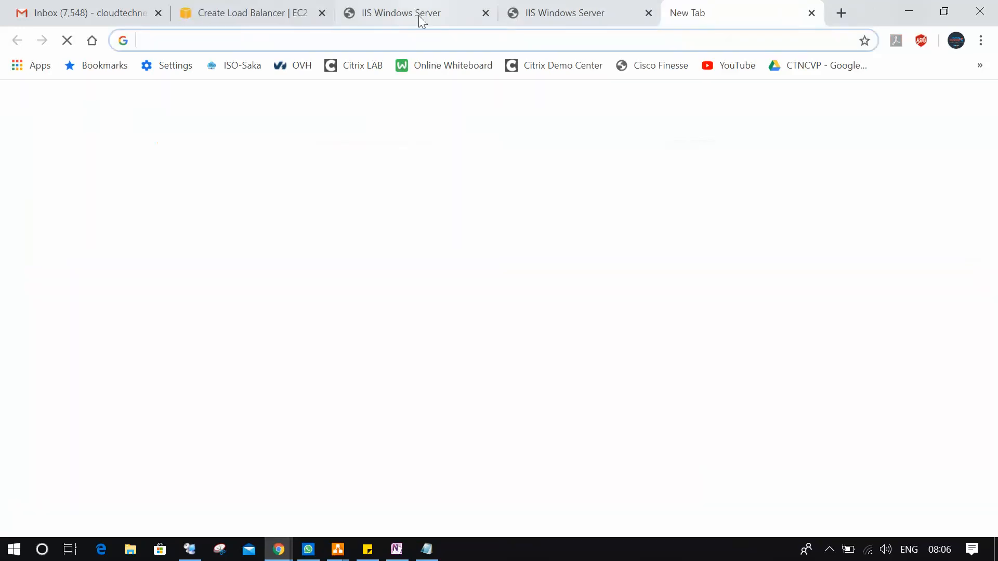
type("clou")
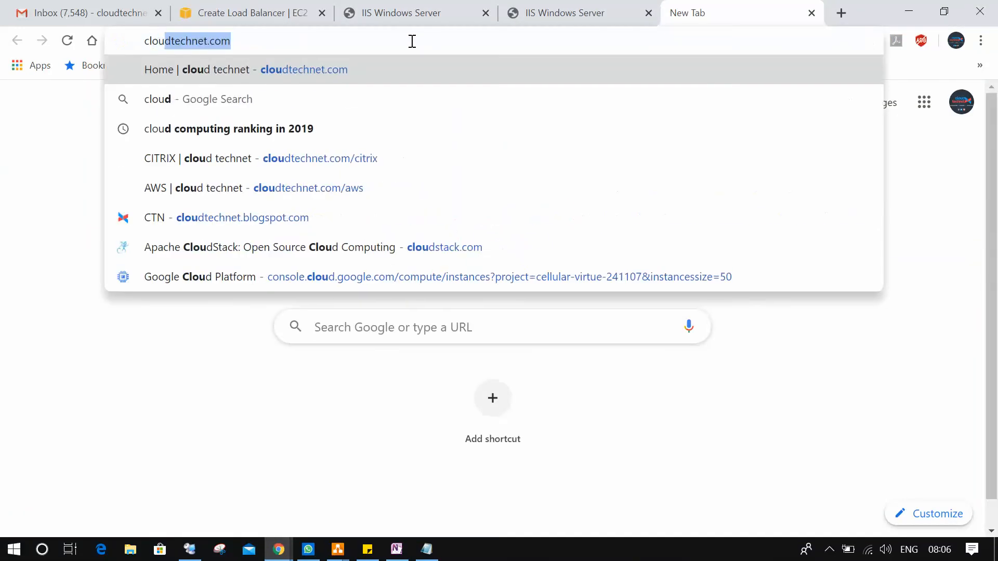
type("dtechnet.com")
key("Return")
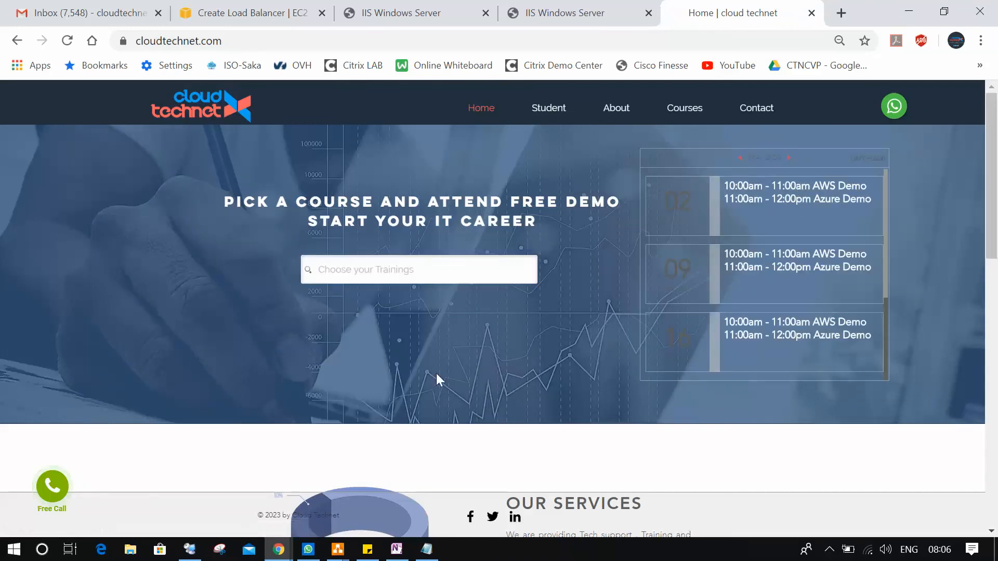
scroll(312, 317, "down", 5)
scroll(364, 338, "up", 5)
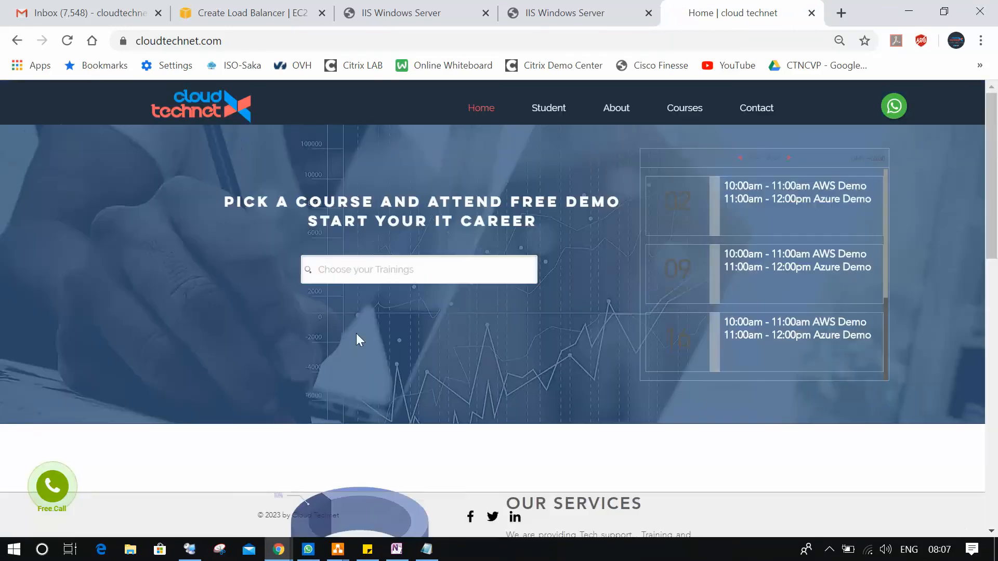
View the cloudtechnet.com site's connection security and certificate details, and close the certificate
left_click(123, 41)
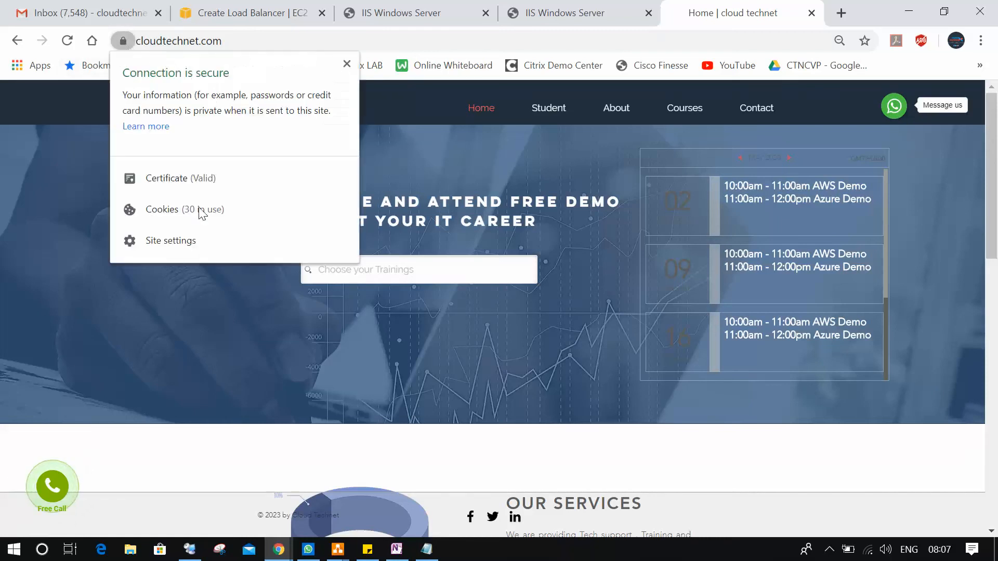
left_click(199, 179)
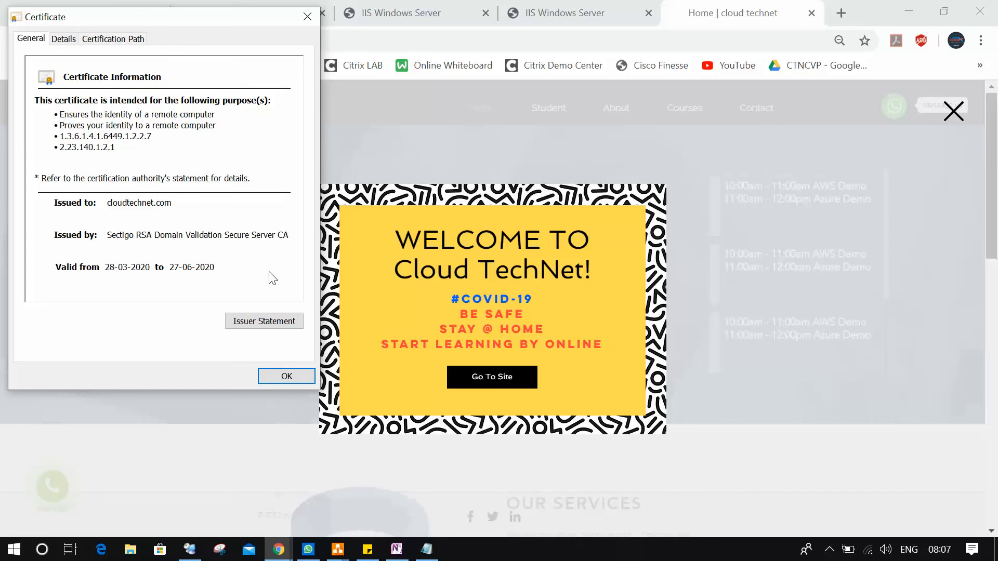
left_click(307, 17)
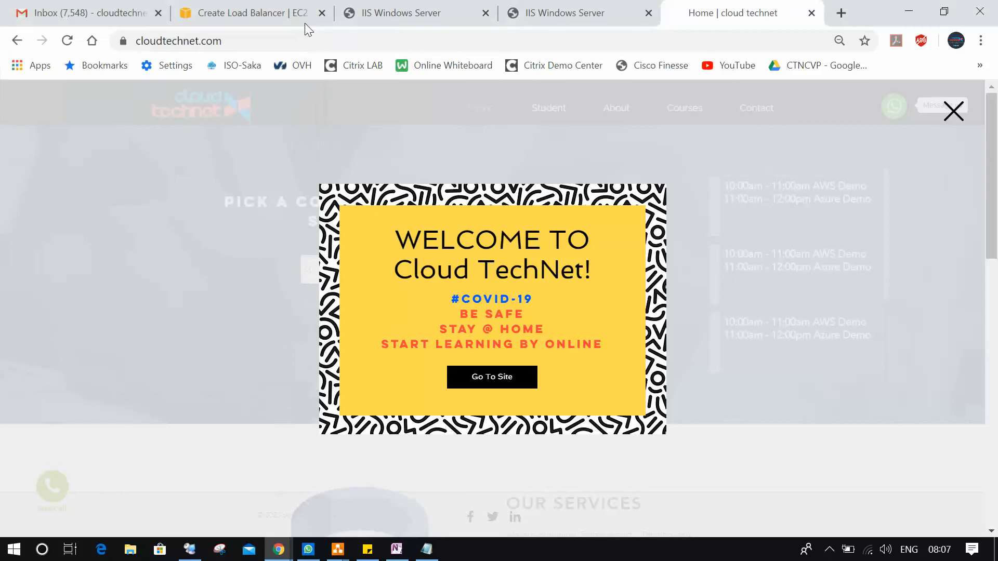
left_click(959, 119)
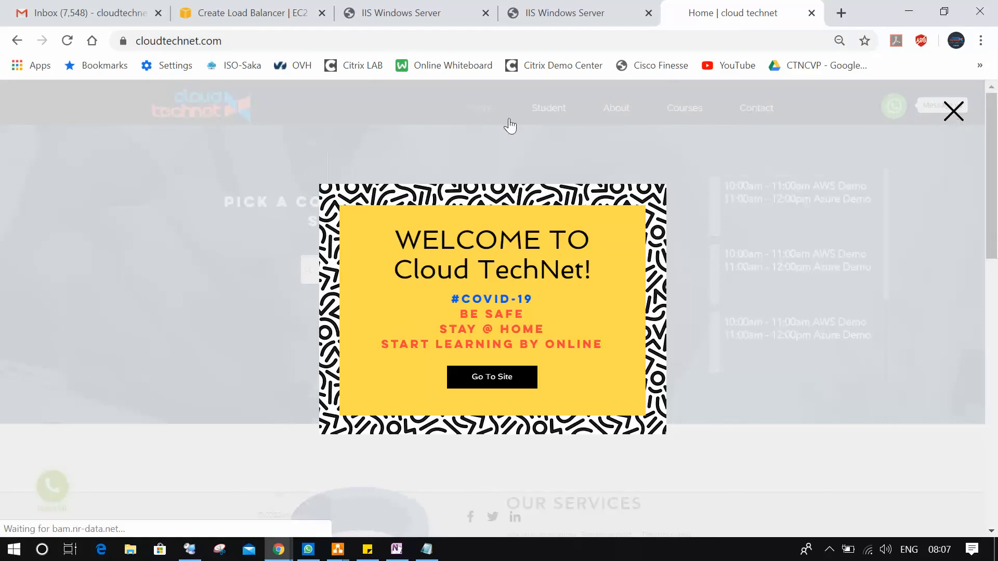
Return to the load balancer wizard and continue to routing, keeping the existing default security group
left_click(289, 15)
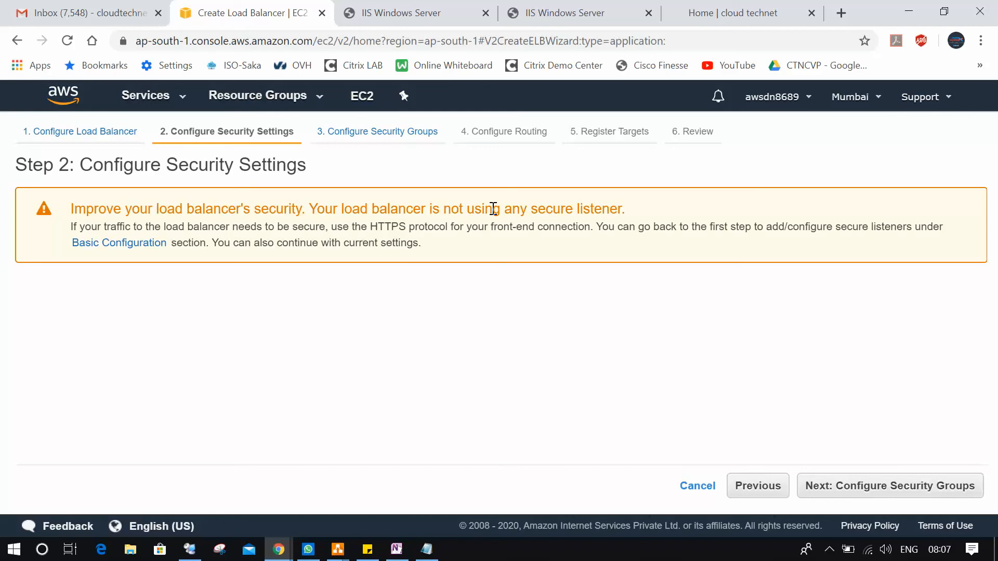
left_click(842, 484)
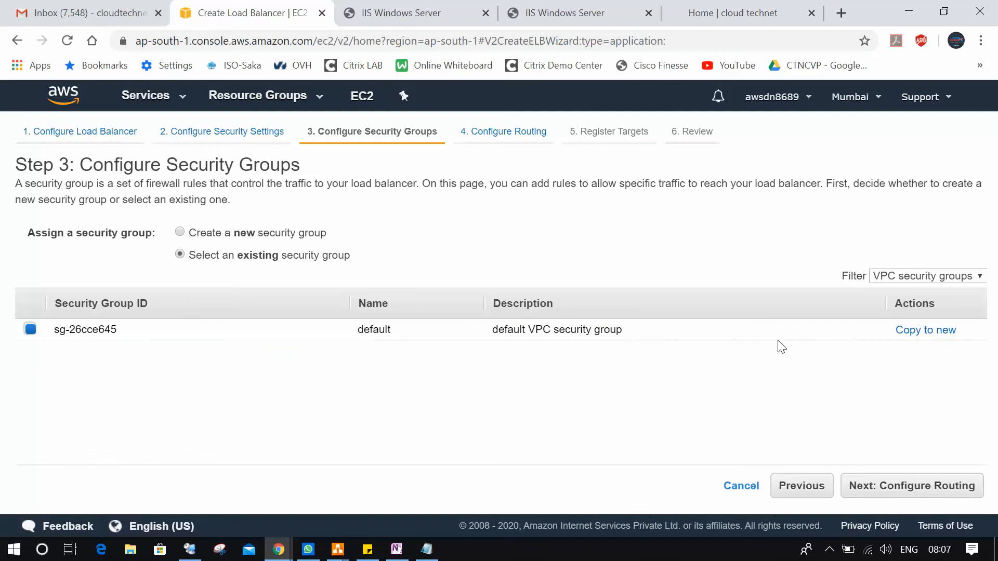
left_click(884, 489)
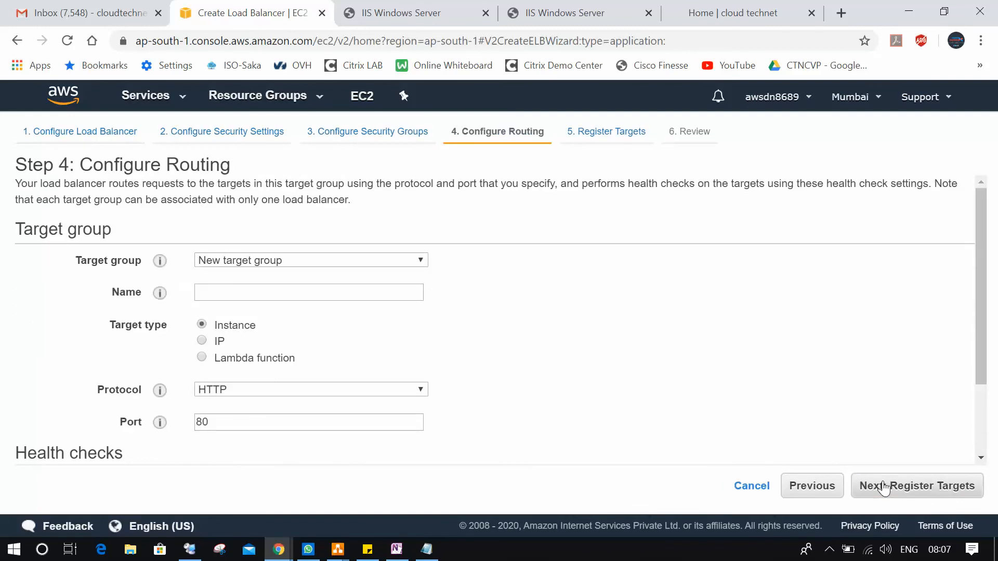
Choose a new target group for the load balancer and name it elb-tg-webserver
left_click(418, 262)
left_click(414, 259)
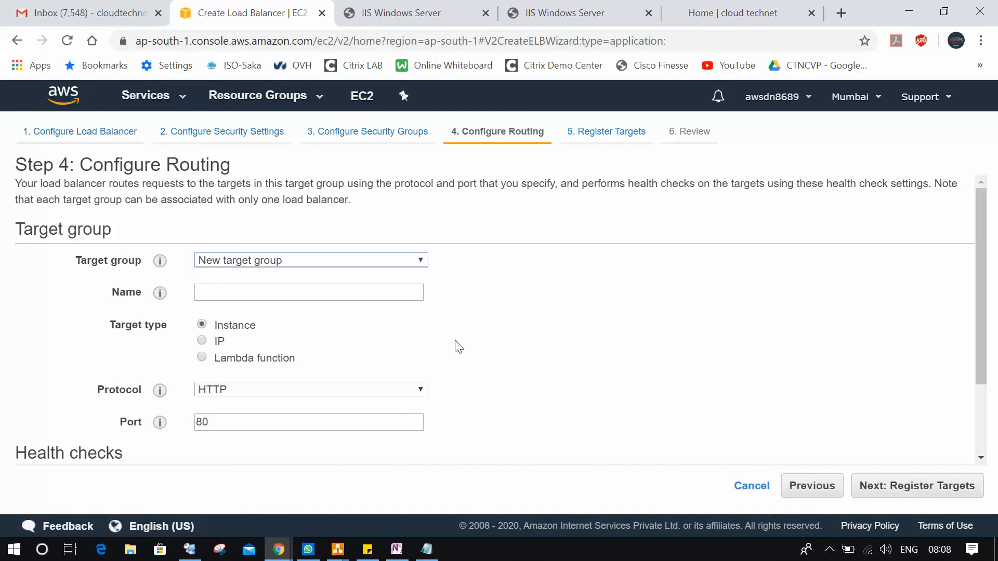
left_click(367, 257)
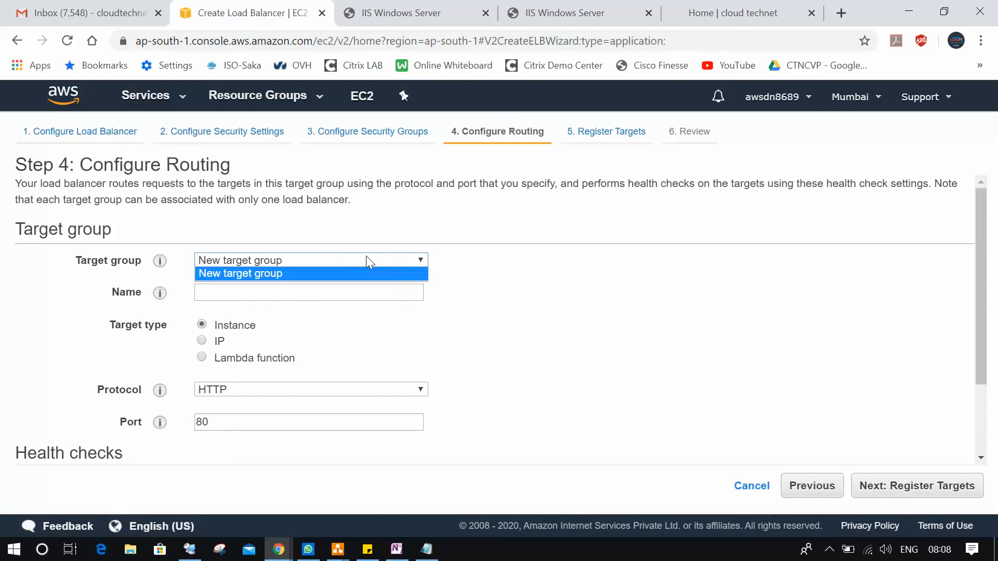
left_click(276, 274)
left_click(259, 296)
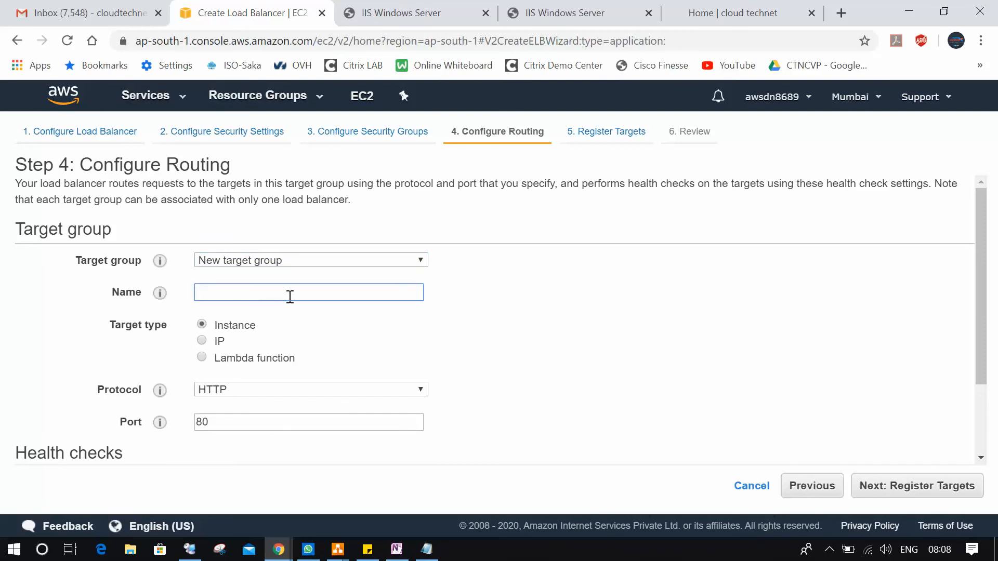
type("w")
type("lb-")
key("BackSpace")
key("BackSpace")
key("BackSpace")
key("BackSpace")
type("elb-tg-webserver")
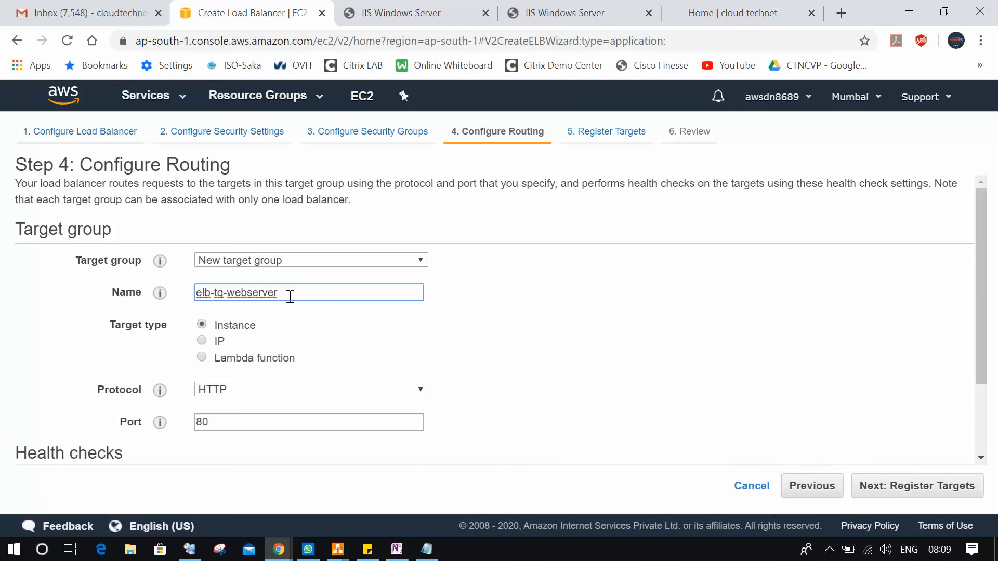
Expand and review the target group's advanced health check settings, and continue to target registration
scroll(254, 342, "down", 2)
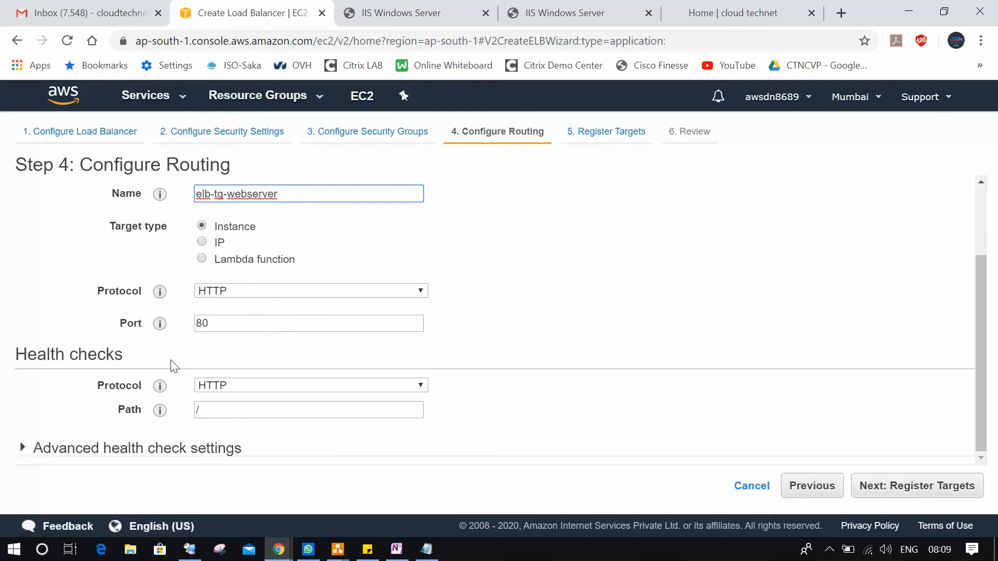
left_click(22, 447)
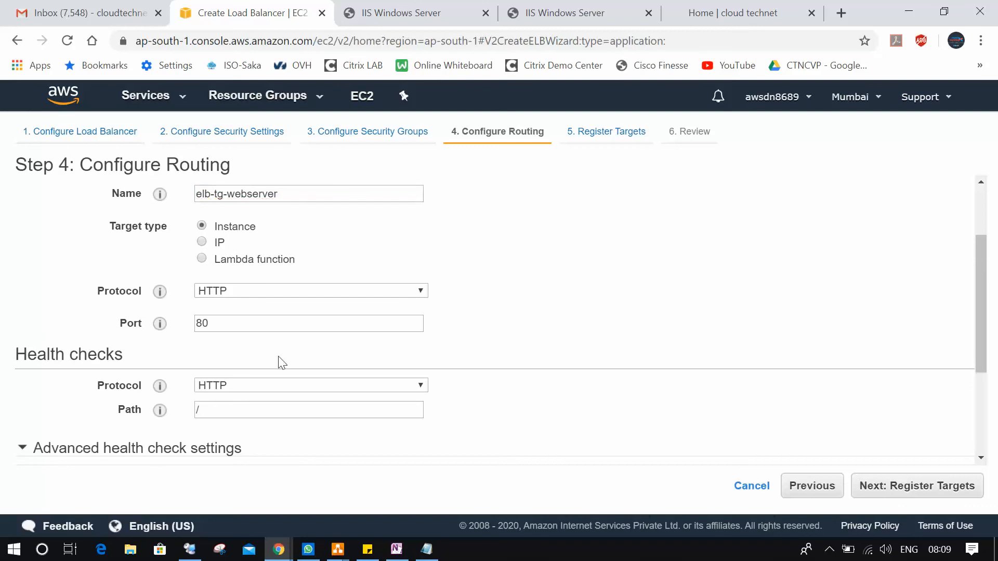
scroll(282, 362, "down", 3)
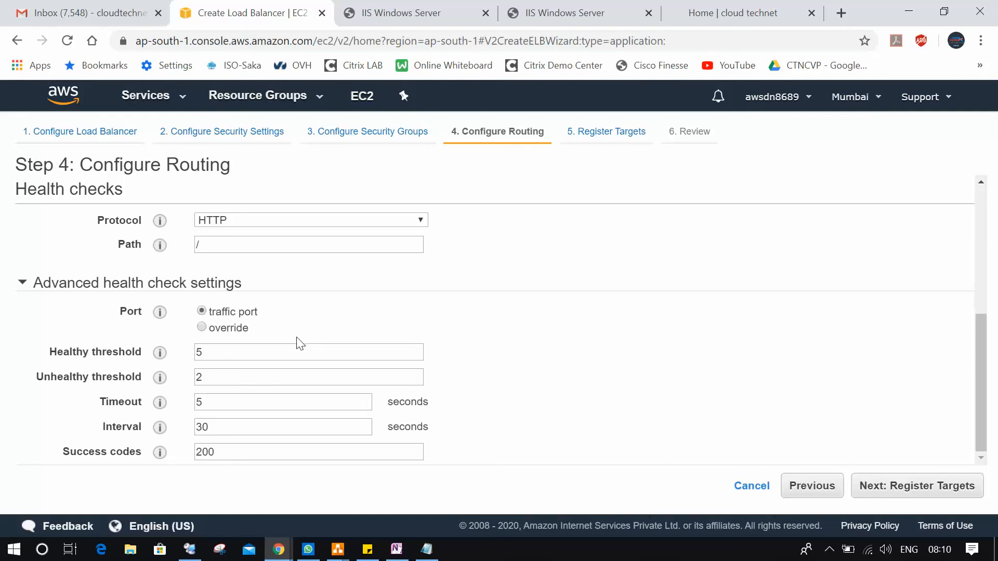
left_click(894, 487)
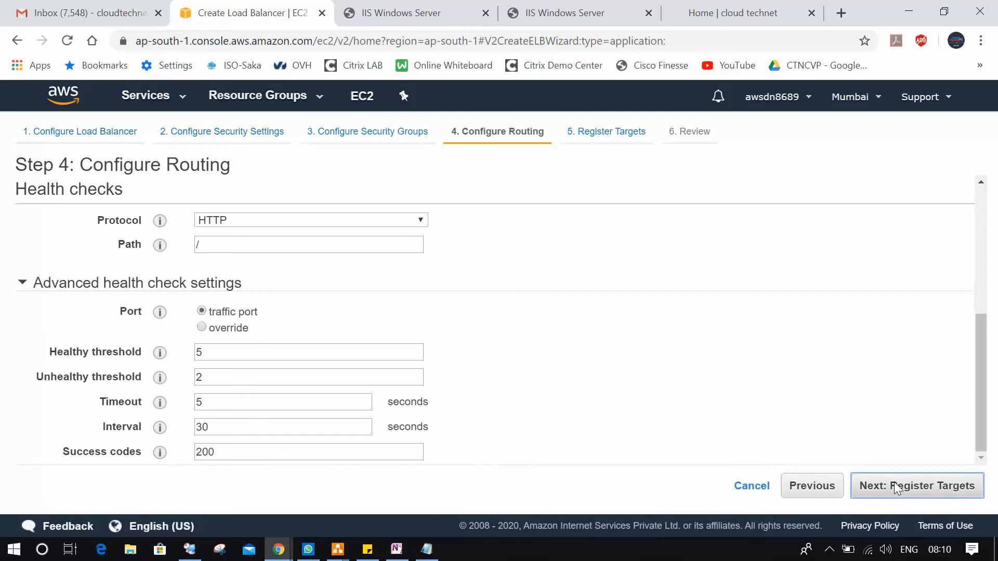
Register the webserver1 and webserver2 instances as targets on port 80
scroll(127, 343, "down", 3)
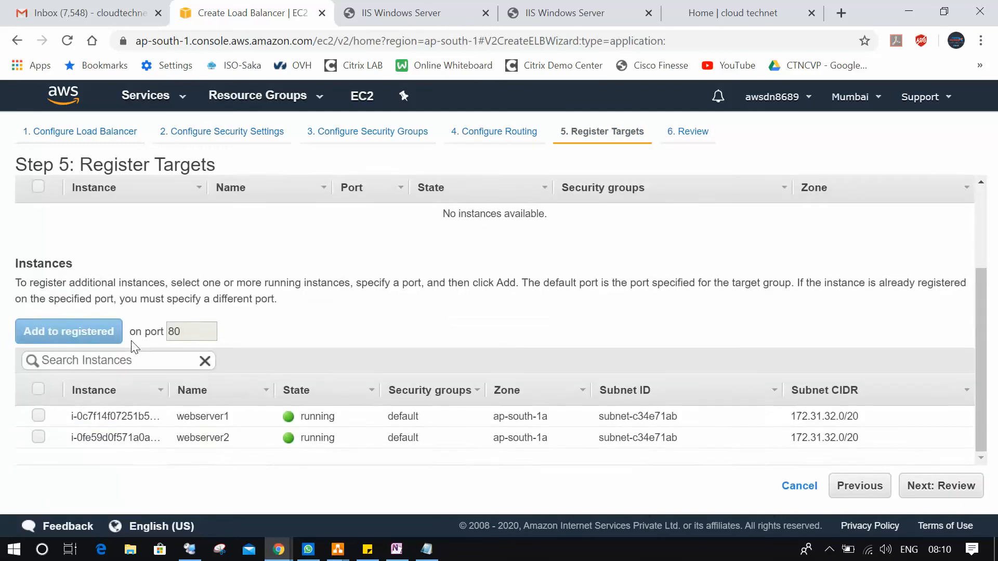
scroll(141, 351, "up", 3)
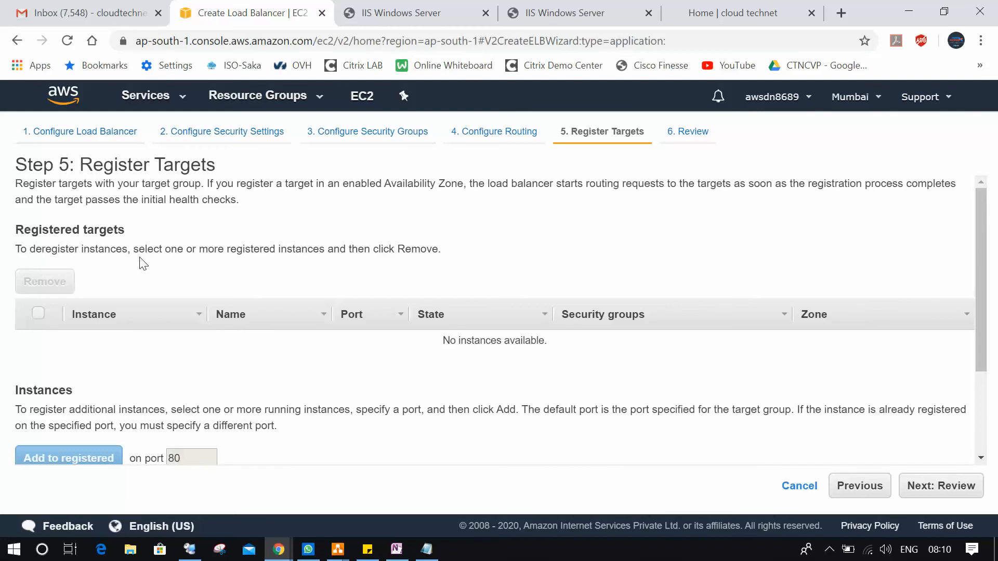
scroll(147, 269, "down", 3)
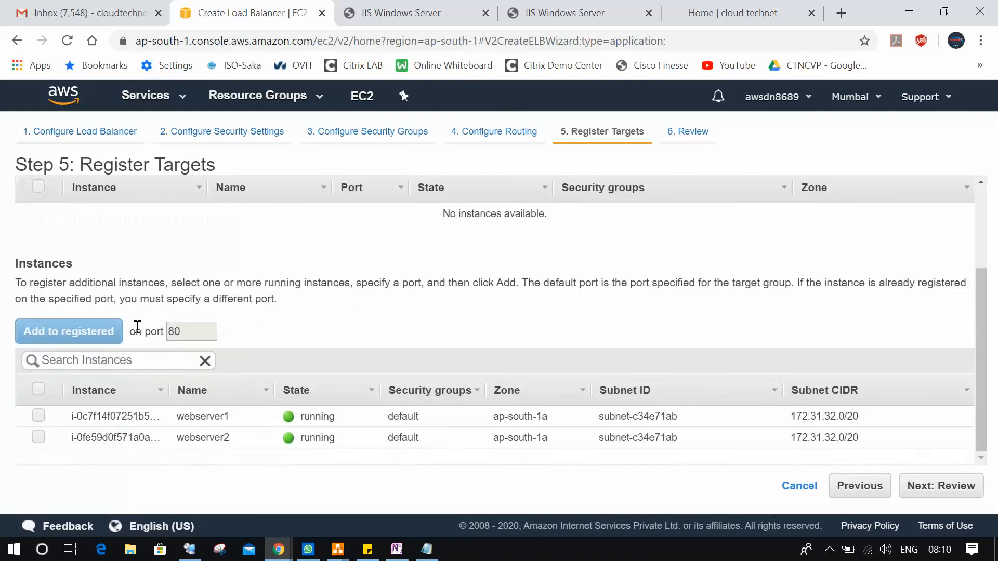
scroll(138, 330, "up", 3)
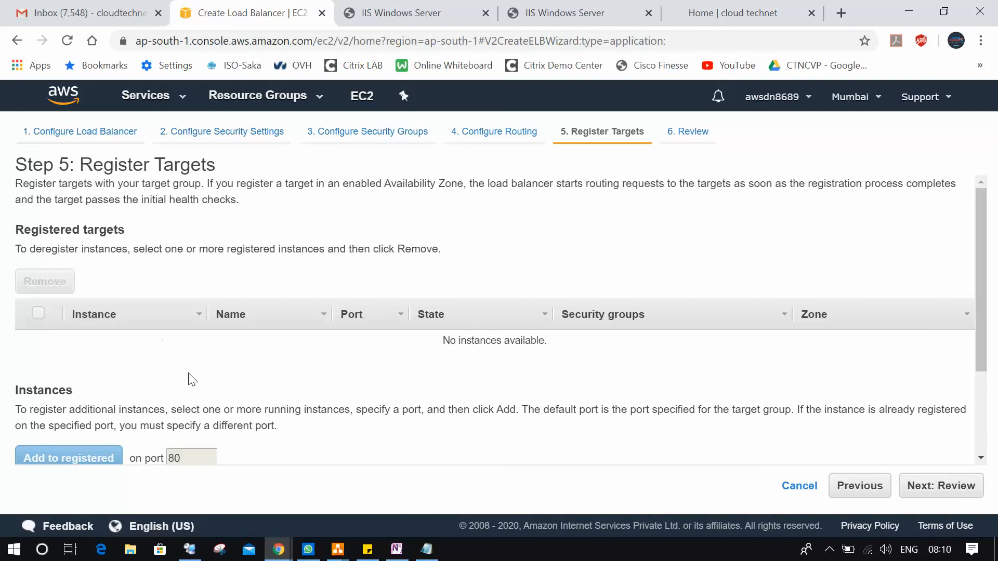
scroll(193, 393, "down", 3)
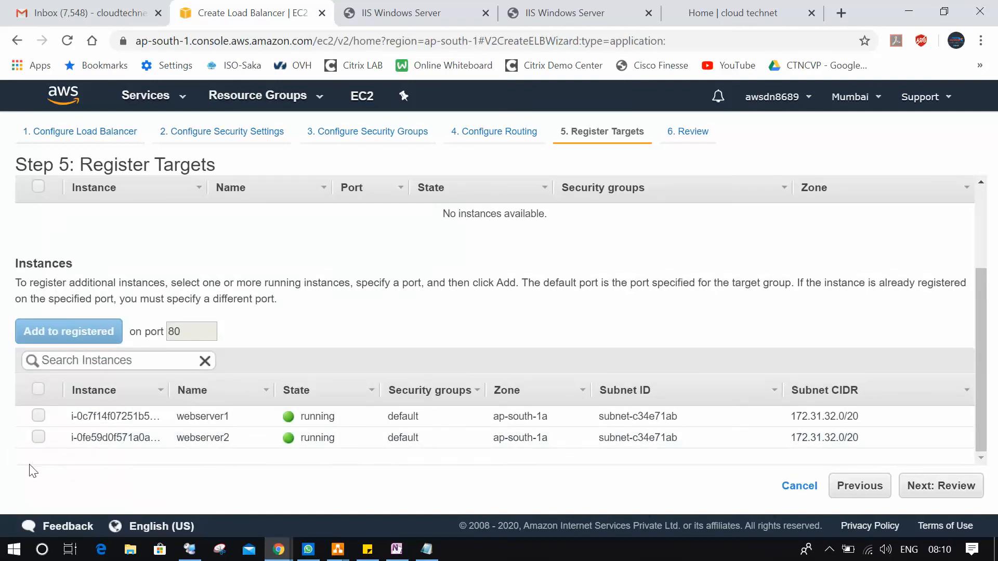
left_click(39, 415)
left_click(39, 437)
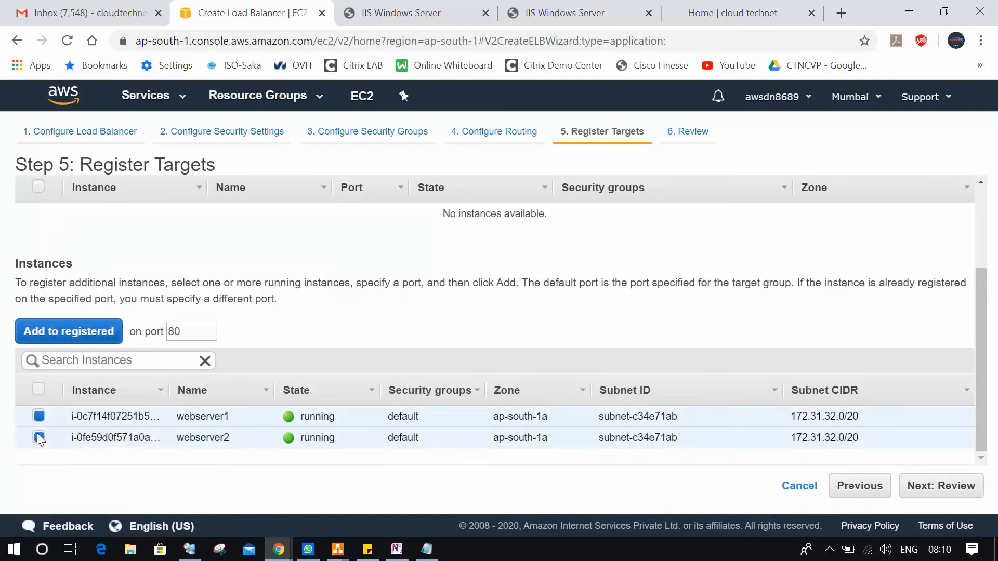
left_click(97, 338)
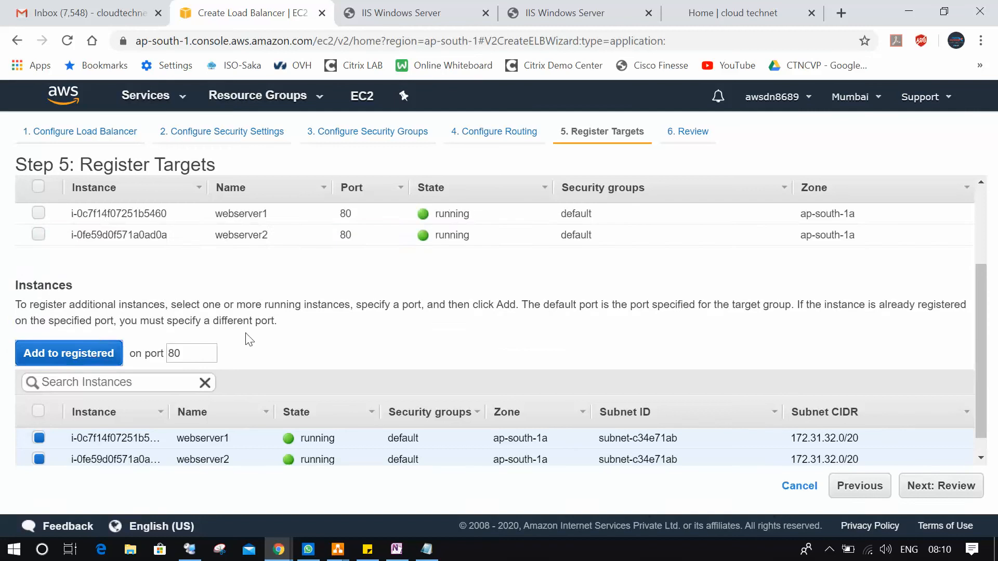
scroll(307, 359, "up", 3)
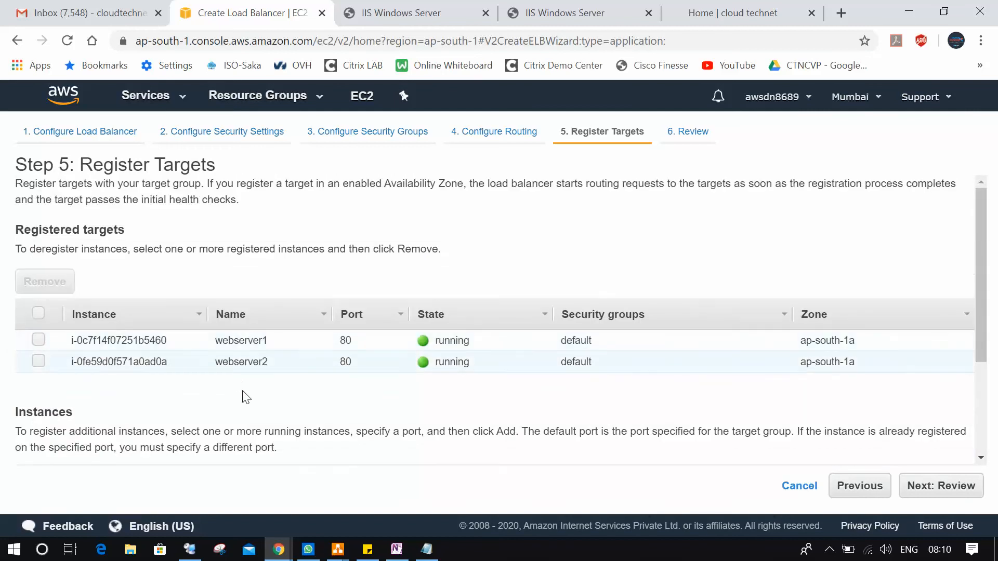
Continue to the review with both registered targets selected, create the elb-webserver load balancer, and close the creation status
left_click(38, 340)
left_click(39, 361)
left_click(932, 474)
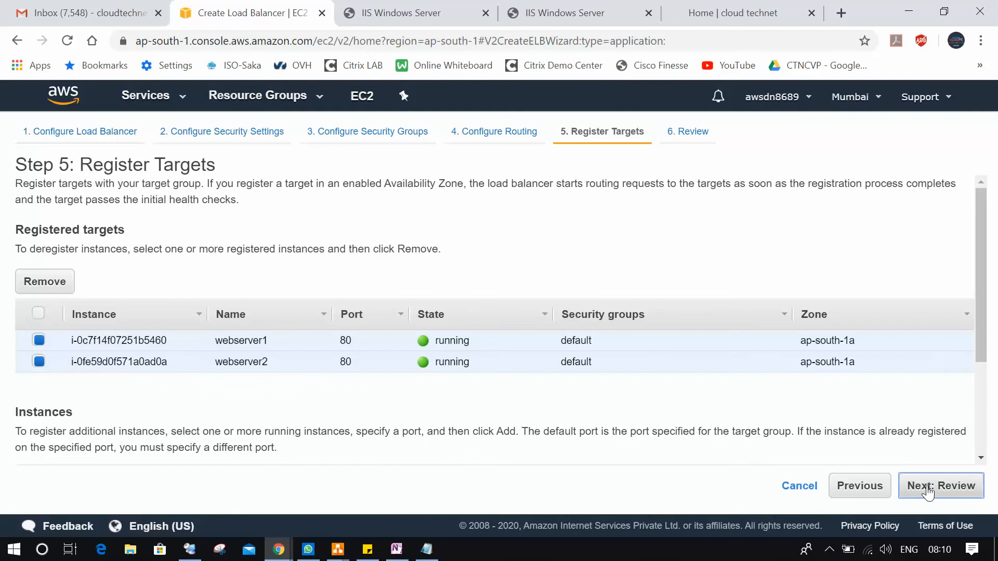
scroll(749, 390, "down", 5)
scroll(265, 383, "up", 5)
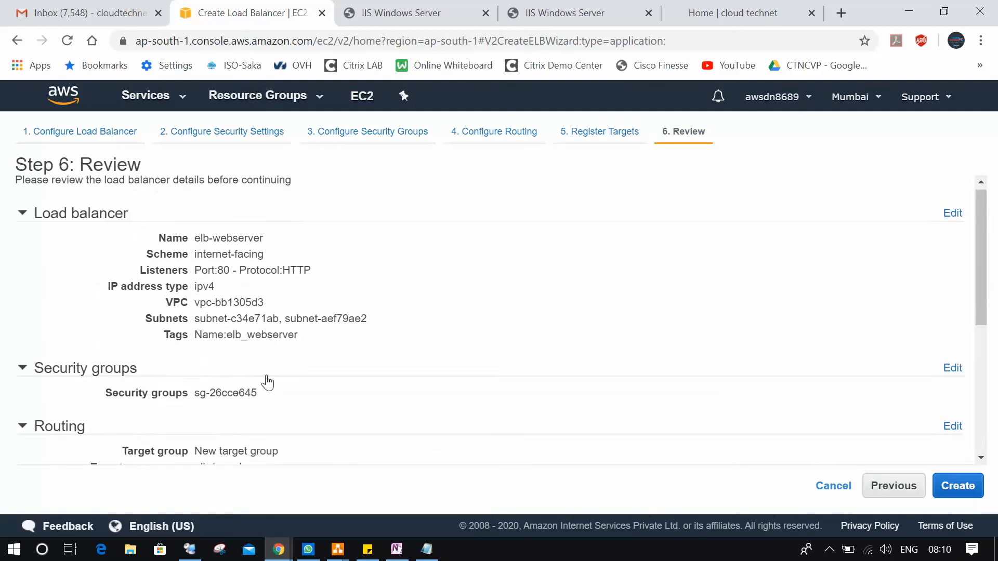
left_click(960, 488)
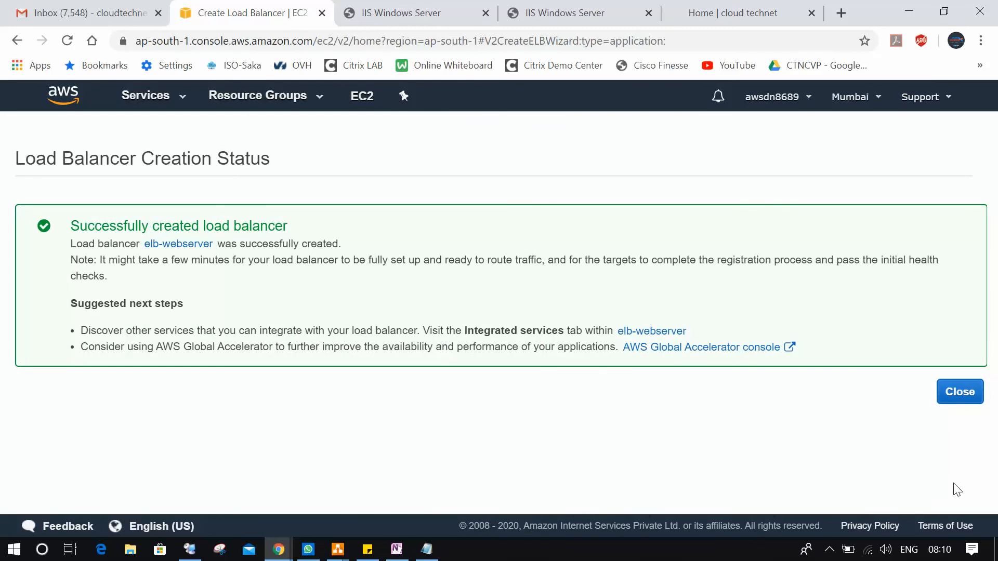
left_click(963, 393)
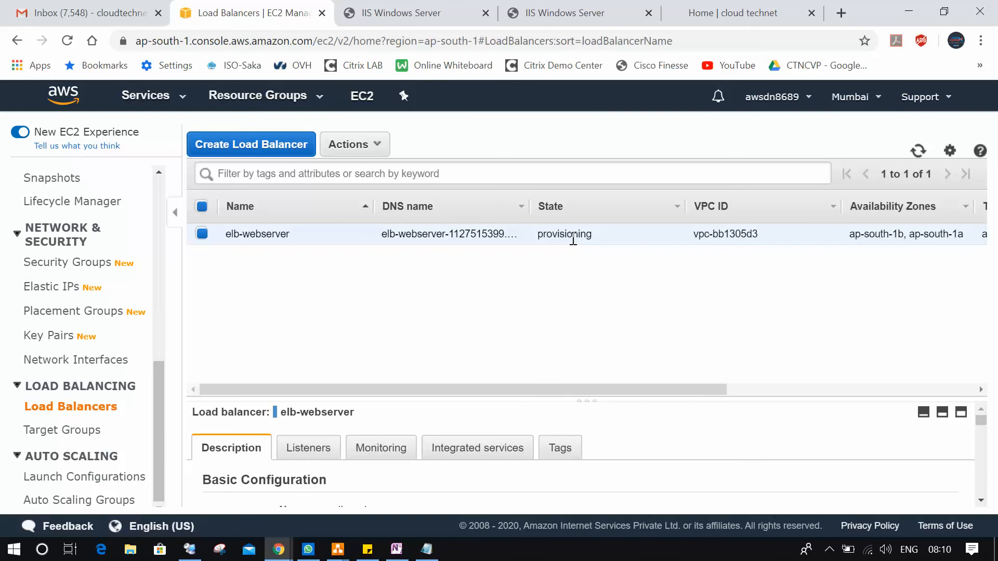
Enlarge the details of elb-webserver and refresh the load balancer list to check its provisioning state
left_click(919, 152)
left_click_drag(493, 401, 503, 312)
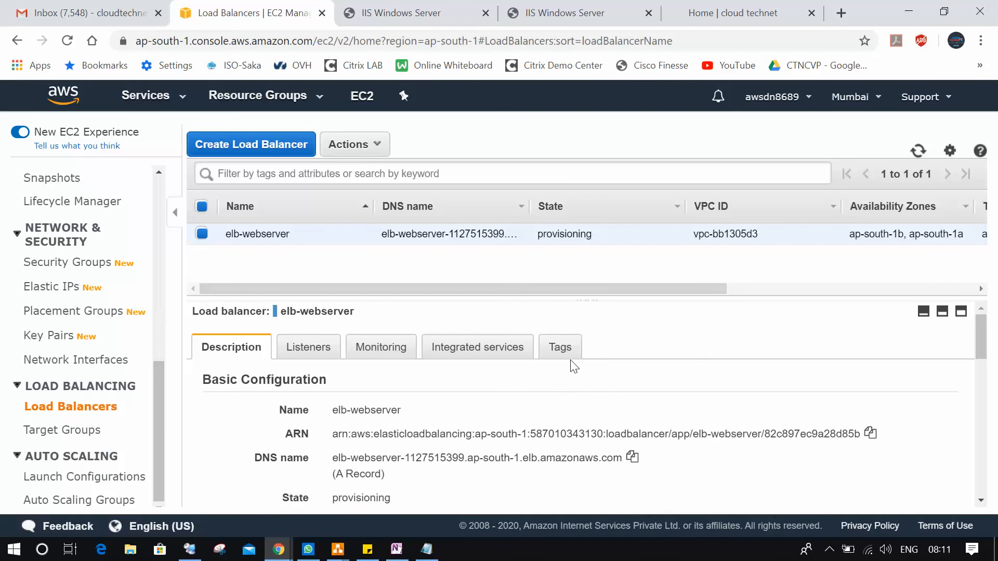
left_click(918, 152)
left_click(918, 152)
left_click(916, 152)
Copy the DNS name of elb-webserver and load it in a new browser tab
left_click(632, 457)
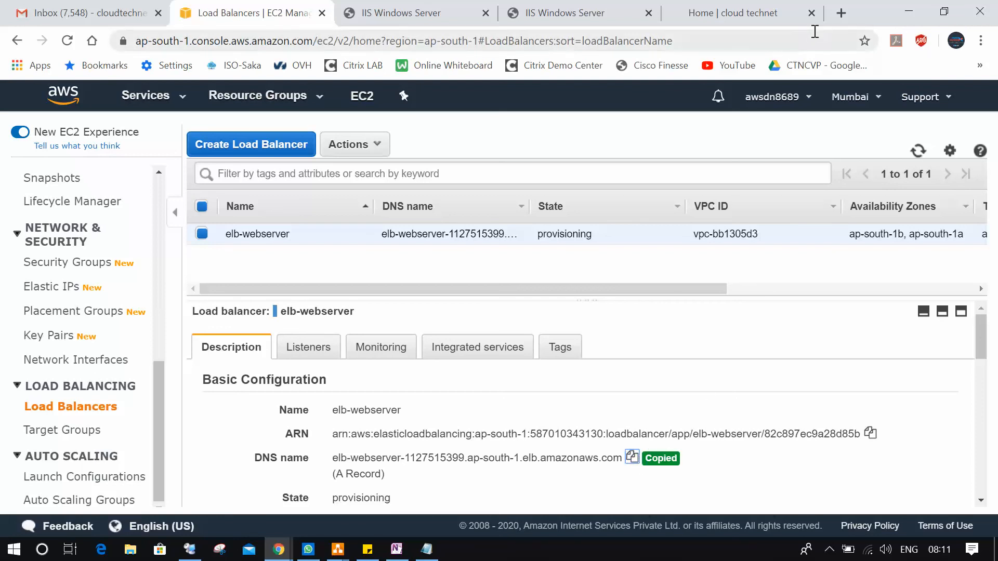
left_click(841, 12)
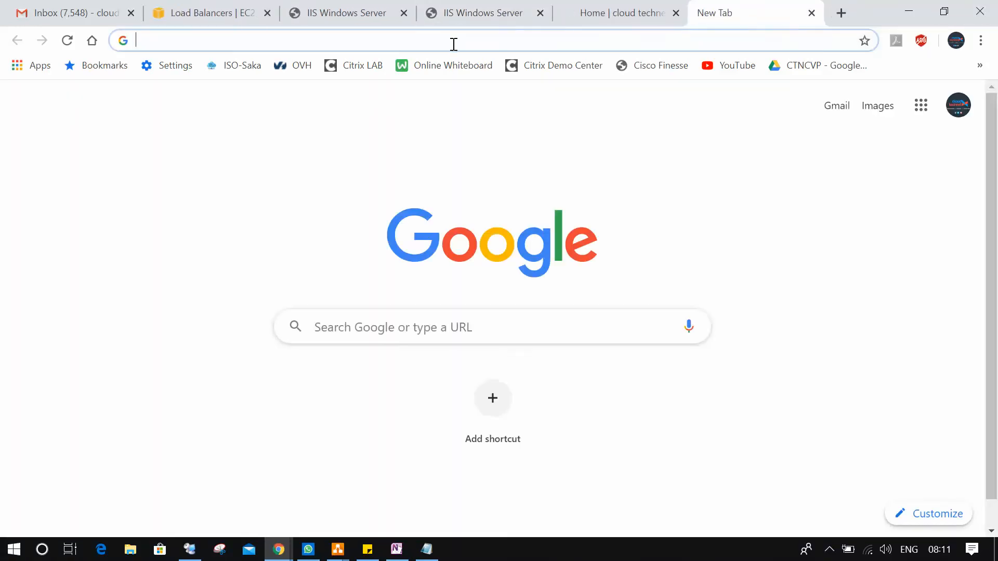
key("ctrl+v")
key("Return")
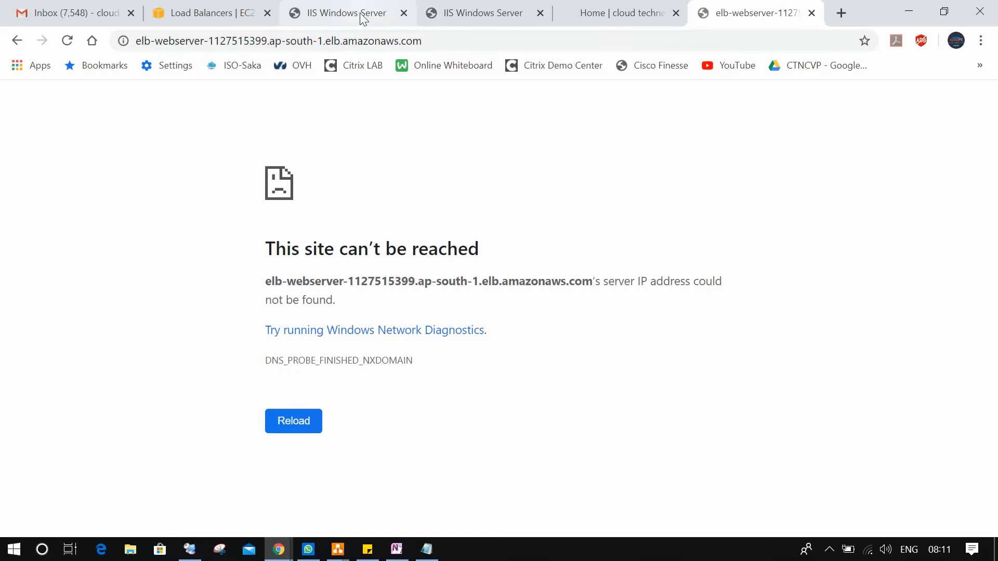
Return to the load balancer list and refresh it repeatedly to check the state of elb-webserver
left_click(219, 13)
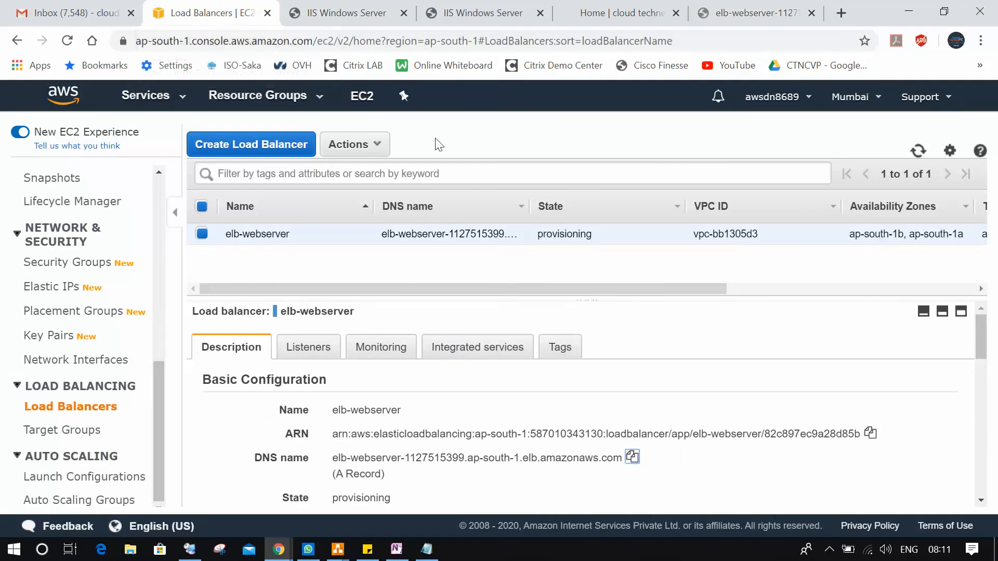
left_click(917, 150)
left_click(918, 151)
left_click_drag(725, 289, 569, 286)
left_click(919, 152)
left_click(920, 152)
left_click(919, 152)
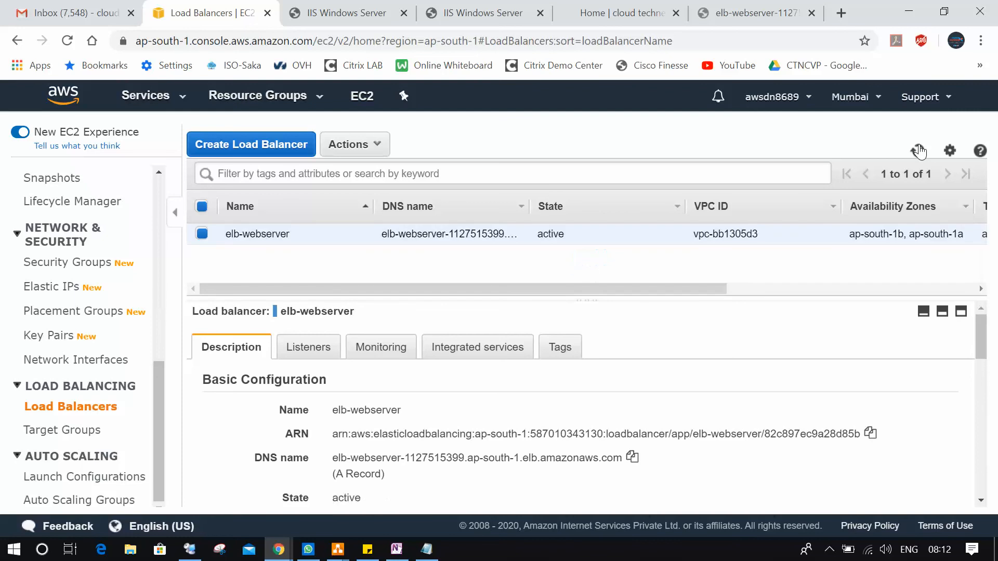
left_click(919, 151)
left_click(917, 151)
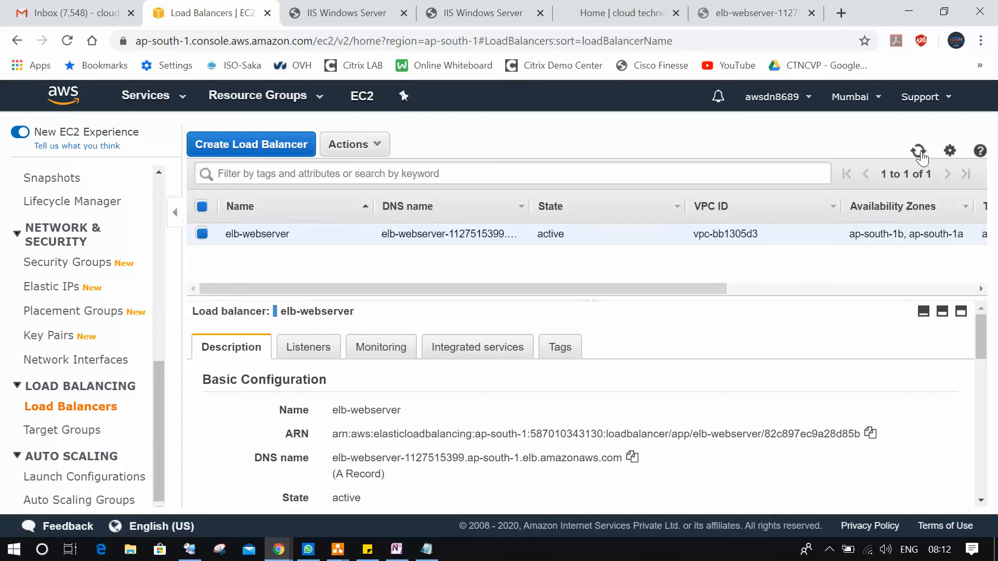
Check the health status of the registered targets in elb-tg-webserver, and return to the load balancer list
left_click(77, 431)
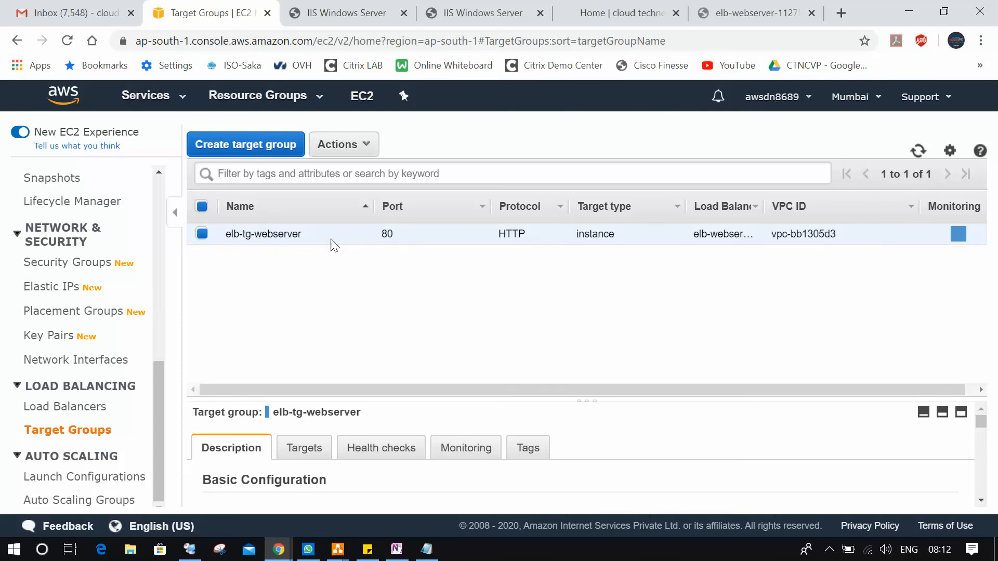
left_click(311, 451)
scroll(347, 476, "down", 3)
scroll(338, 468, "up", 3)
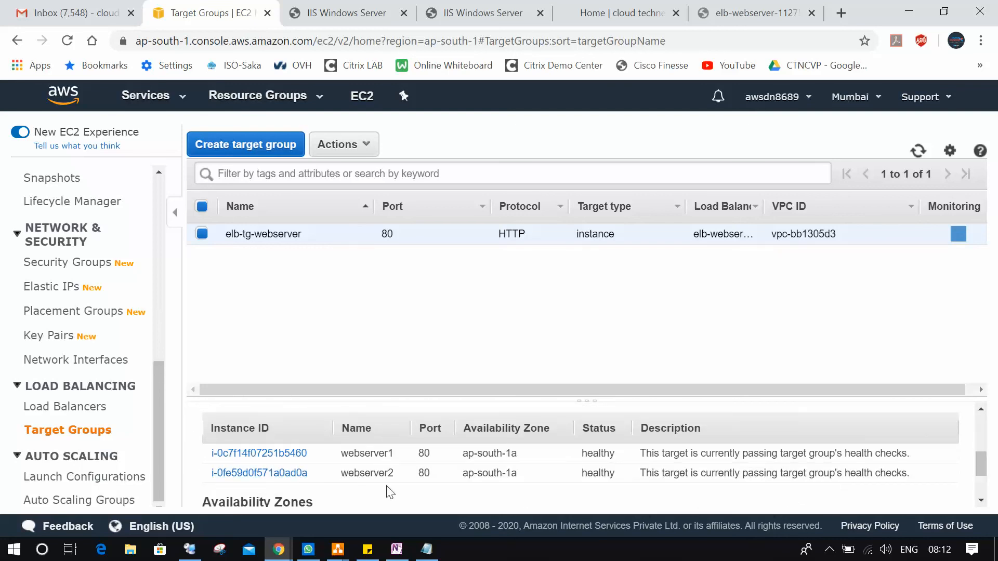
left_click(107, 411)
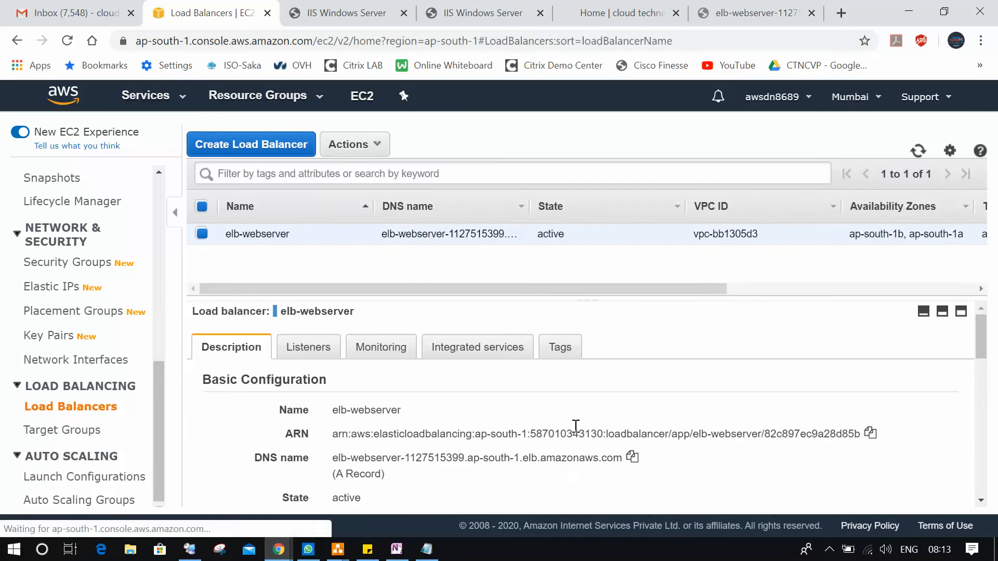
Reload the load balancer's address several times in its browser tab to check which web server responds
left_click(763, 15)
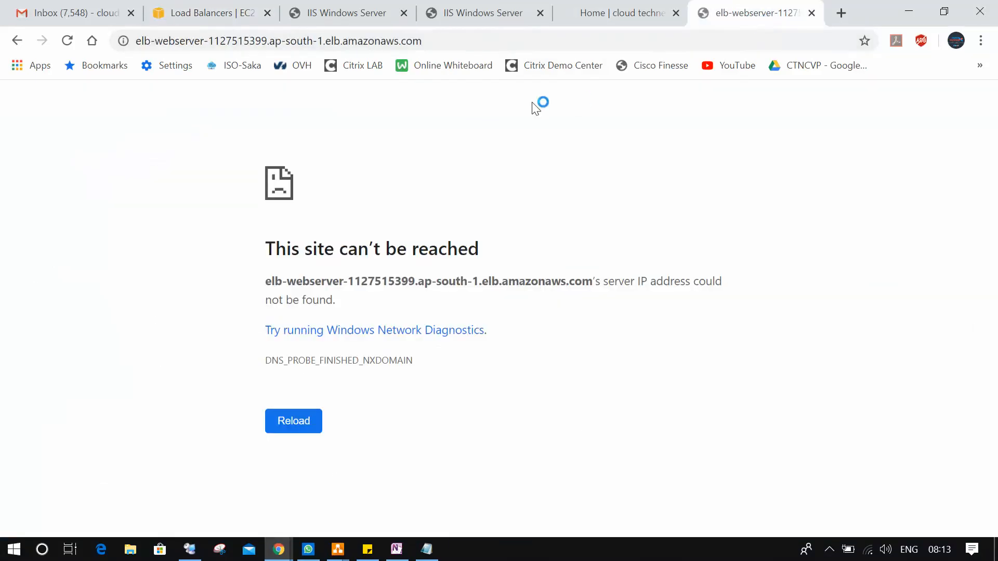
left_click(452, 41)
key("Return")
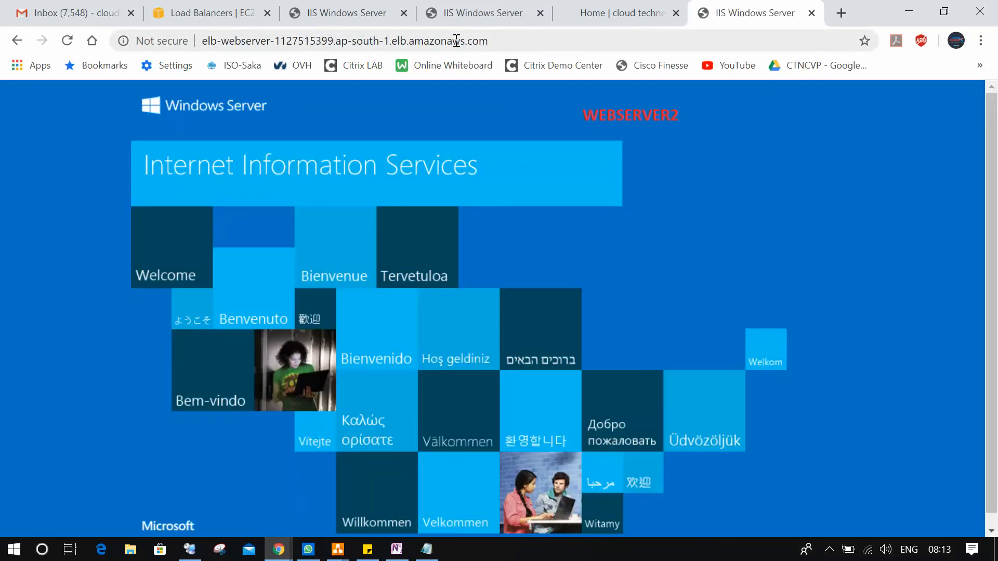
left_click(509, 40)
key("Return")
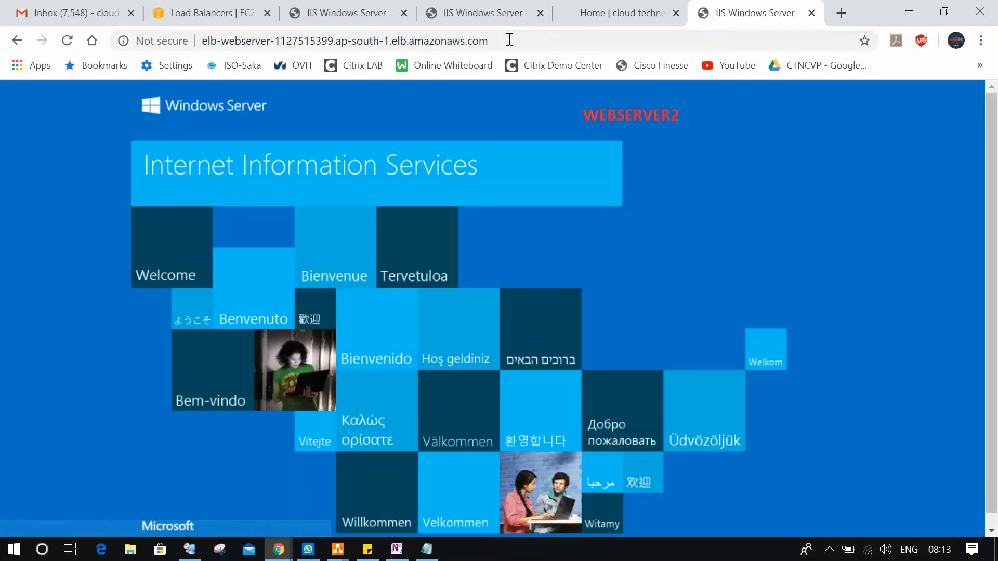
left_click(511, 40)
key("Return")
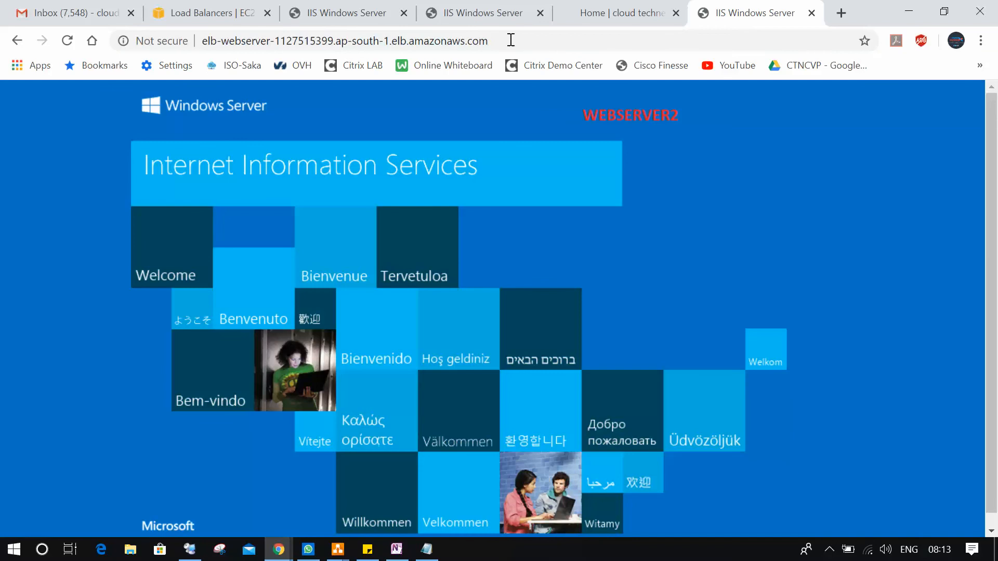
left_click(511, 40)
key("Return")
Open the load balancer's address in a new incognito window and check which web server responds
left_click(548, 41)
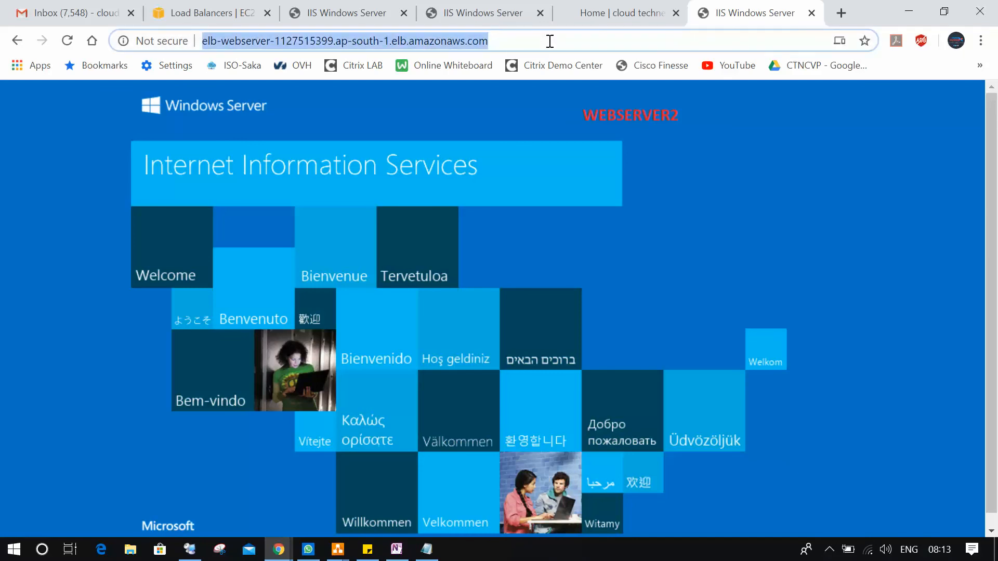
left_click(981, 41)
left_click(899, 101)
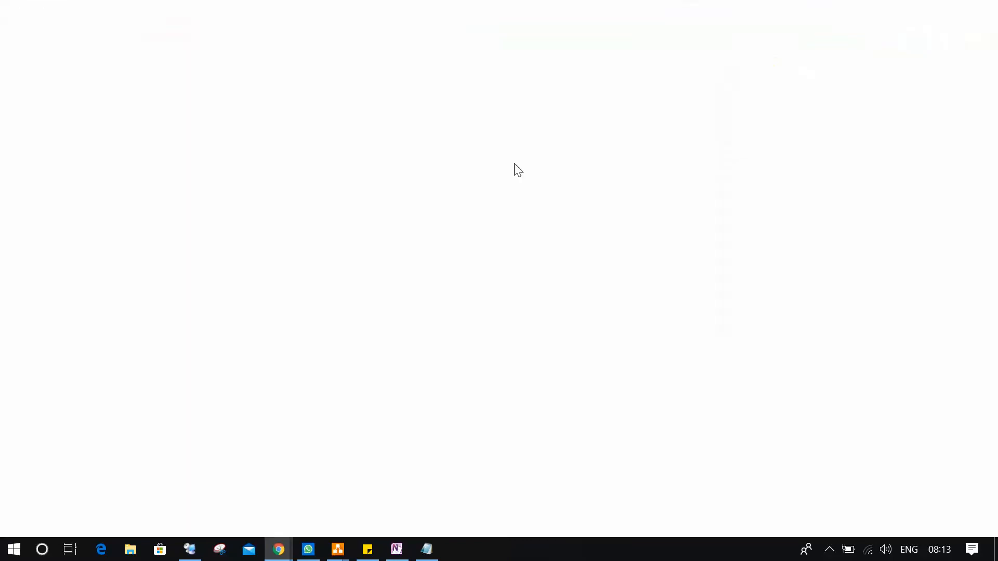
key("ctrl+v")
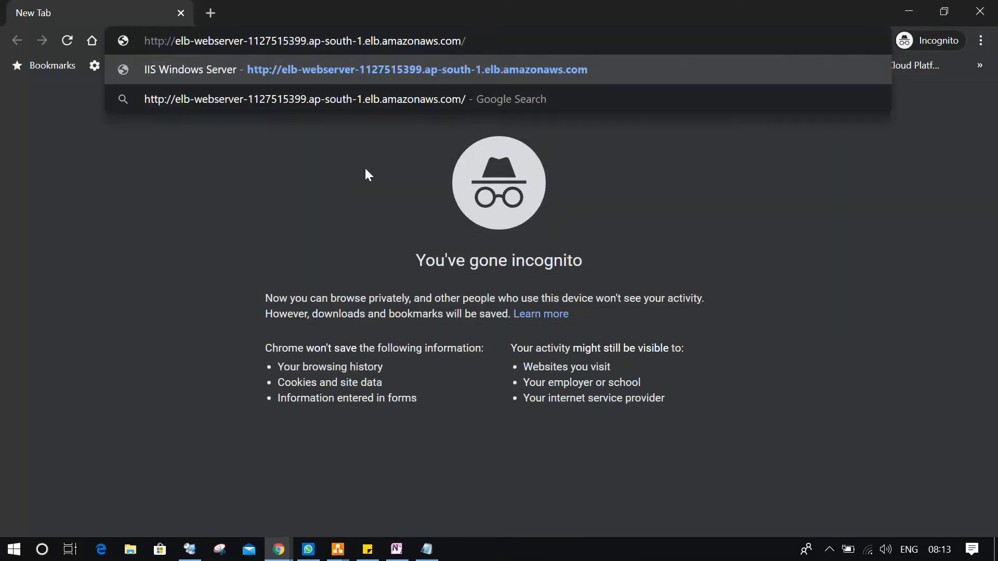
key("Return")
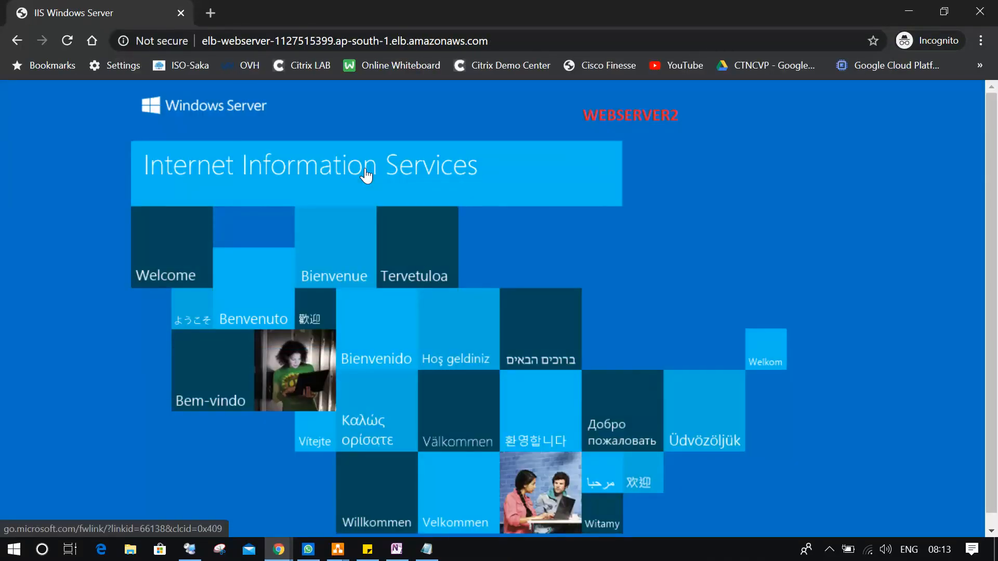
left_click(523, 42)
left_click(523, 41)
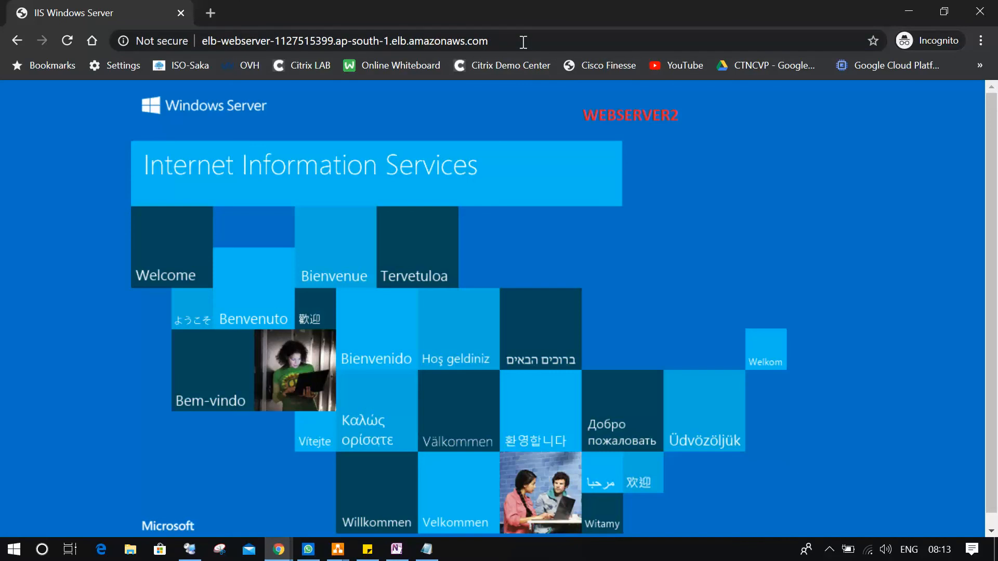
Copy the load balancer's URL, switch to the Google Meet window, send the URL in the chat, and minimize the meeting
left_click(523, 41)
key("ctrl+c")
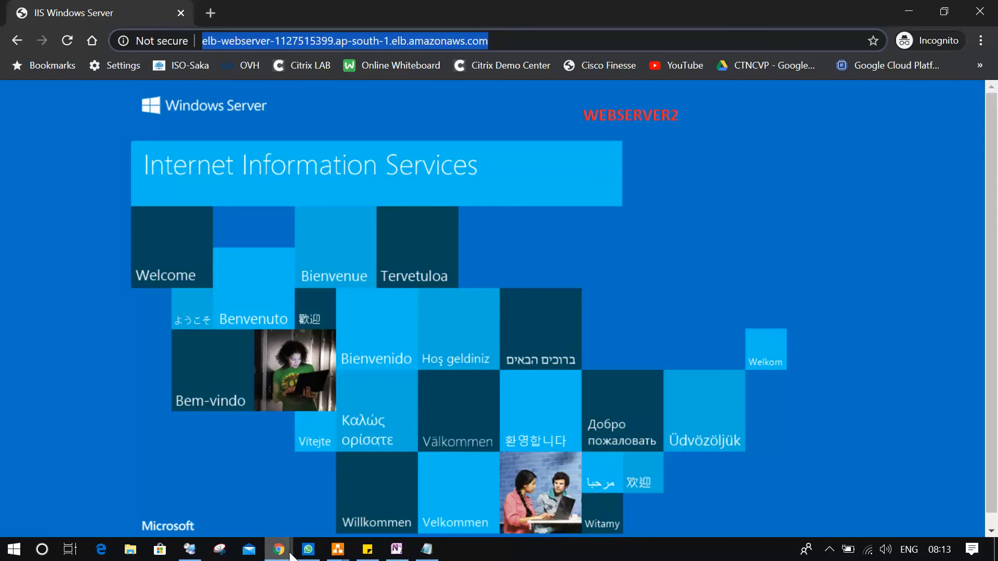
mouse_move(279, 551)
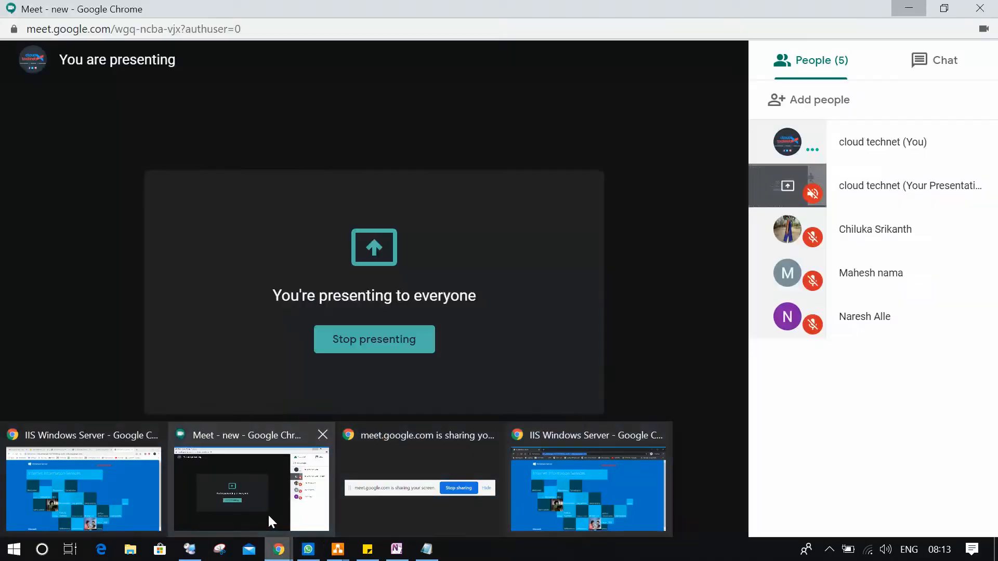
left_click(268, 514)
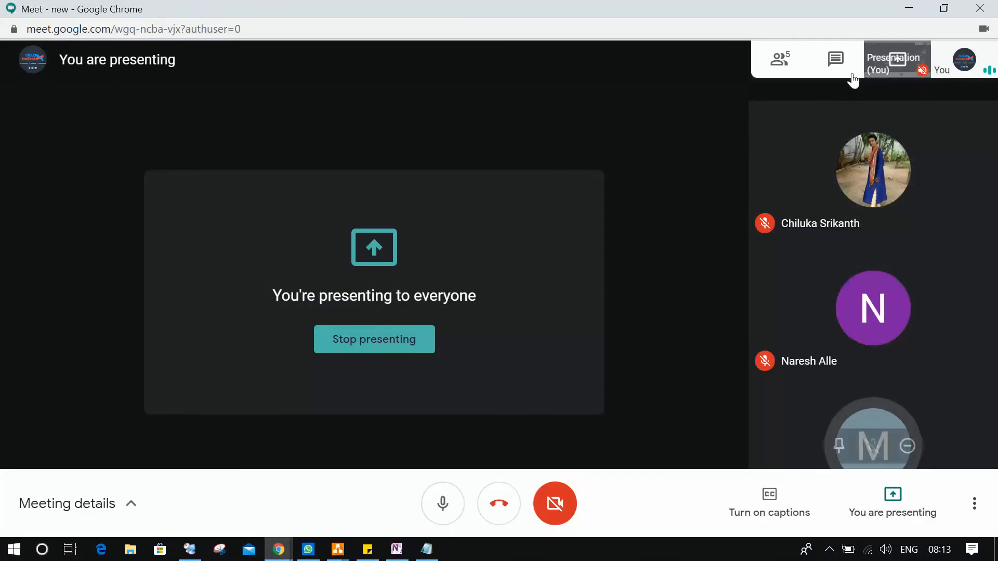
left_click(836, 59)
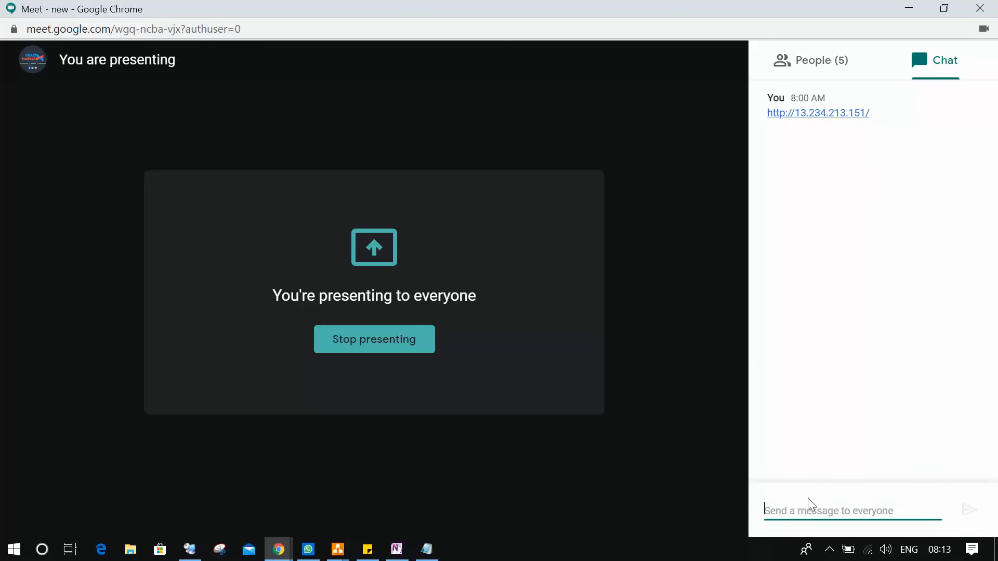
left_click(913, 510)
key("ctrl+v")
left_click(969, 510)
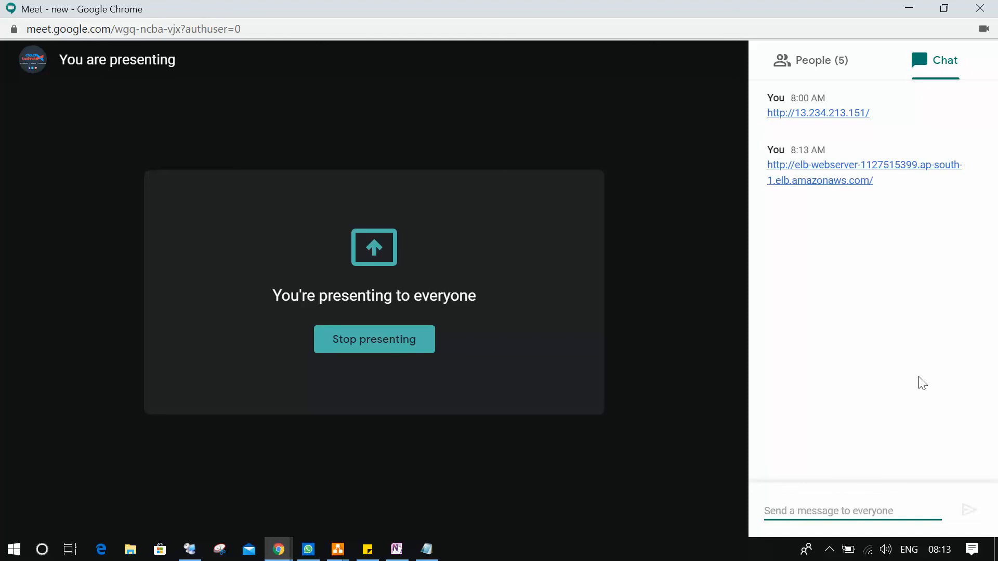
left_click(905, 12)
Reload the load balancer's address in the incognito window and minimize that window
left_click(523, 48)
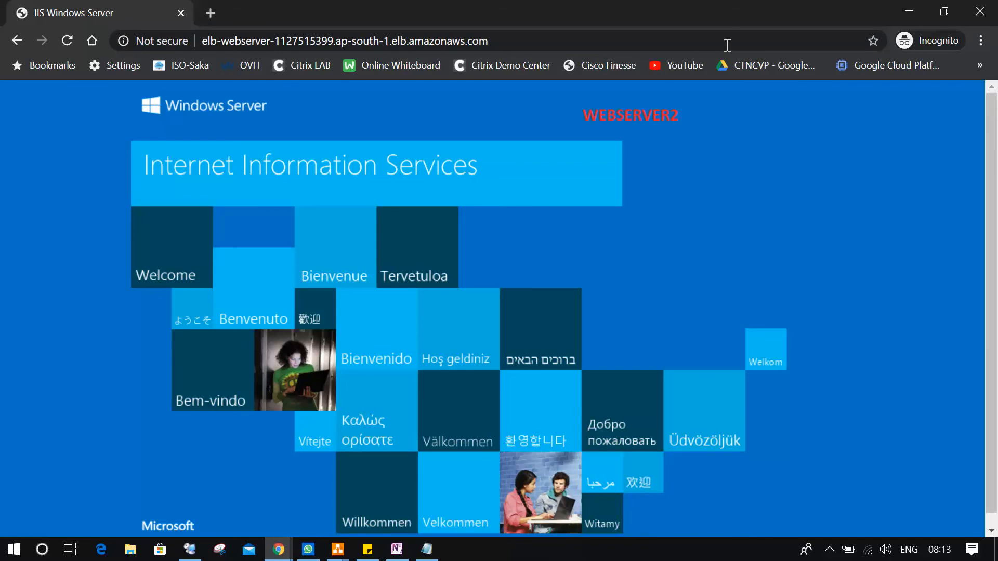
left_click(632, 41)
key("Return")
left_click(914, 13)
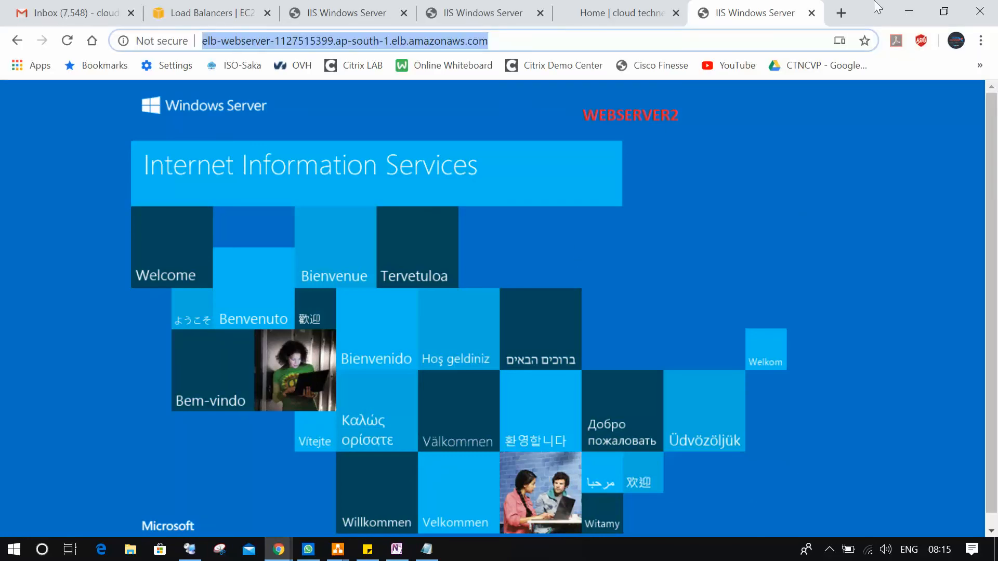
Open the EC2 instances list in the AWS console and stop the webserver2 instance
left_click(199, 13)
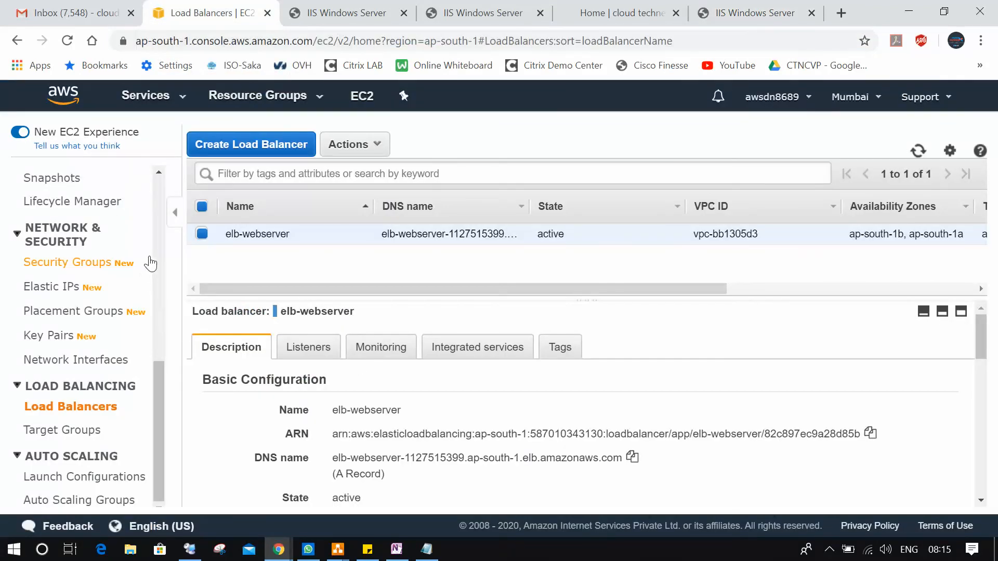
left_click_drag(158, 375, 173, 186)
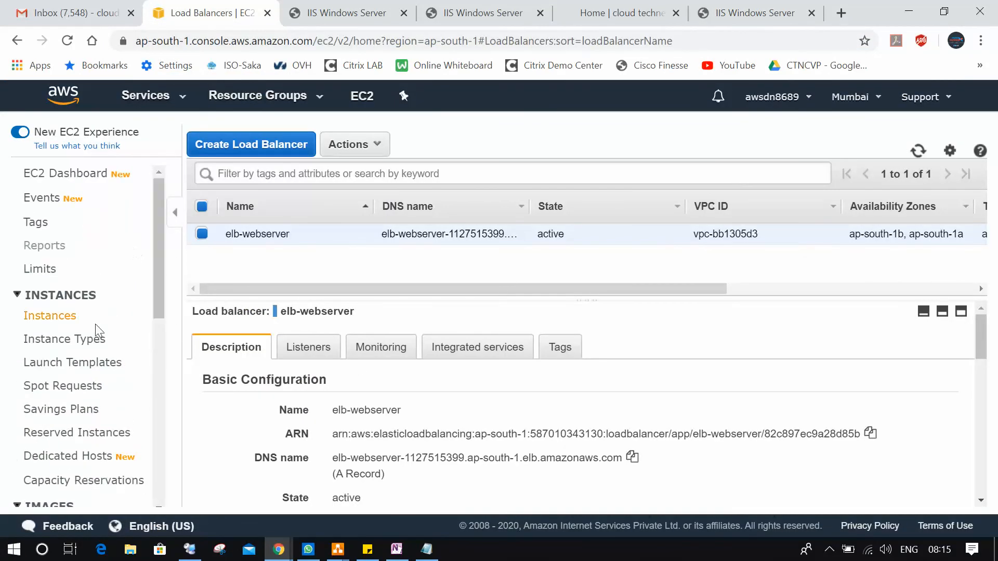
left_click(66, 317)
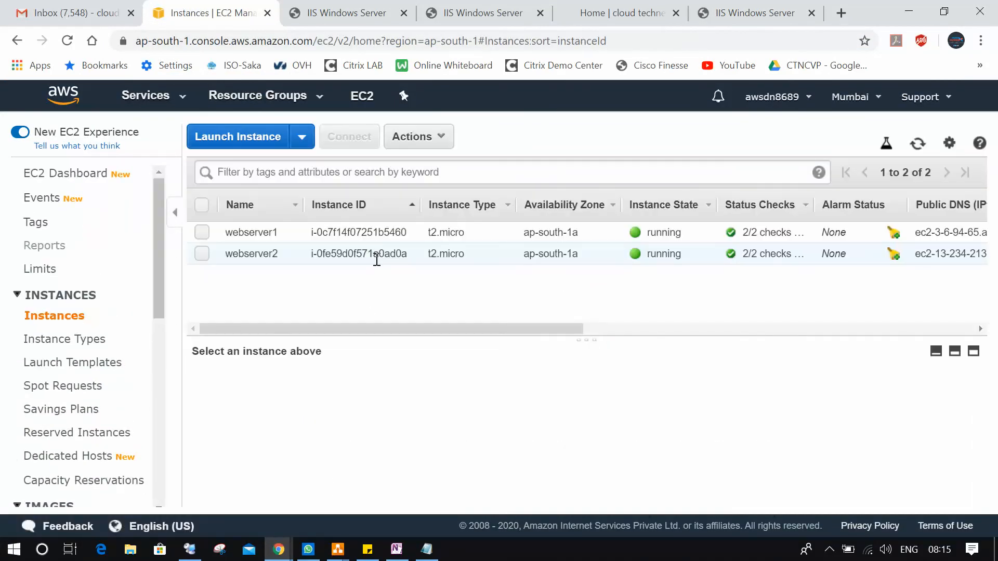
left_click(202, 254)
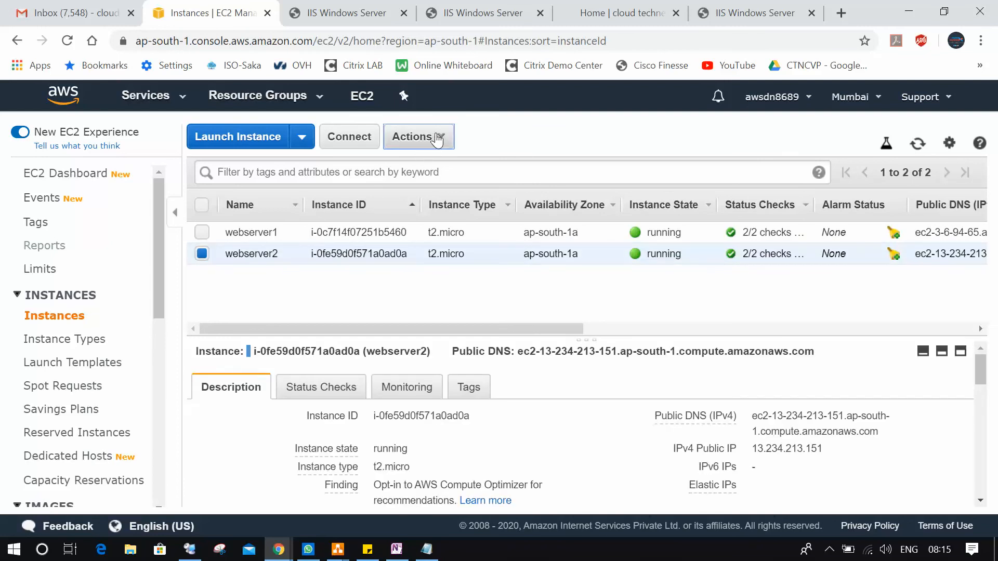
left_click(437, 139)
mouse_move(520, 242)
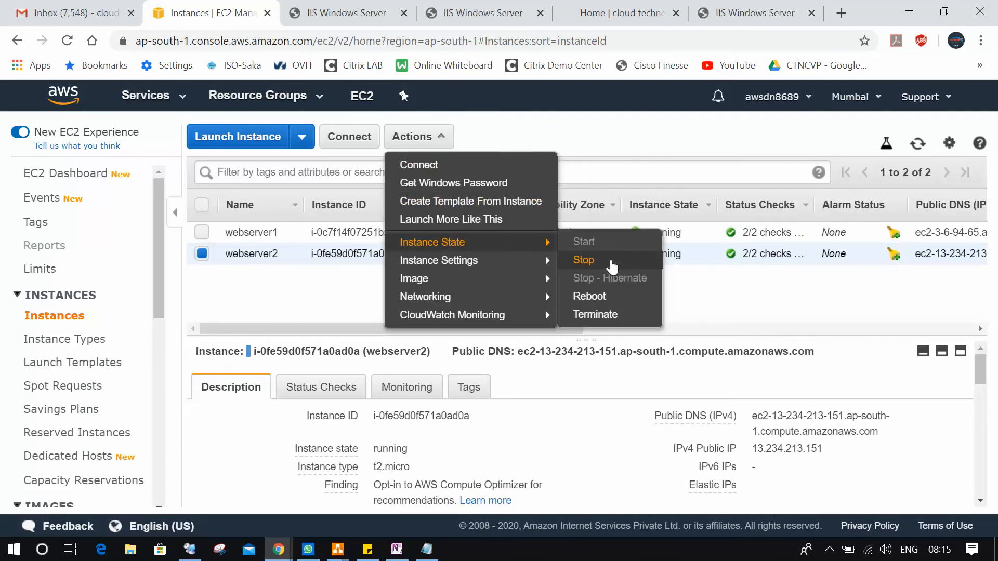
left_click(613, 266)
left_click(659, 413)
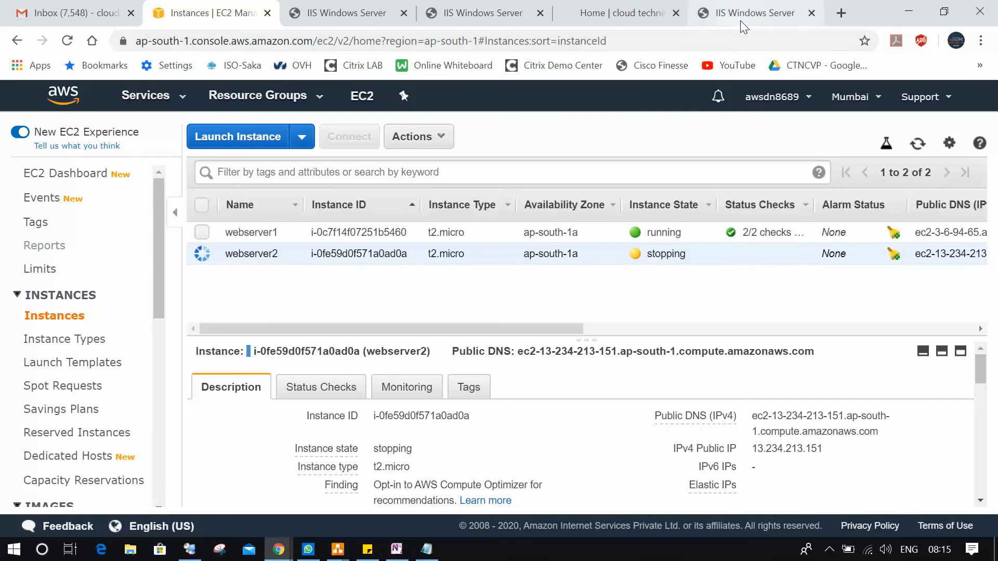
Refresh the EC2 instances list repeatedly to check the state of webserver2
left_click(918, 146)
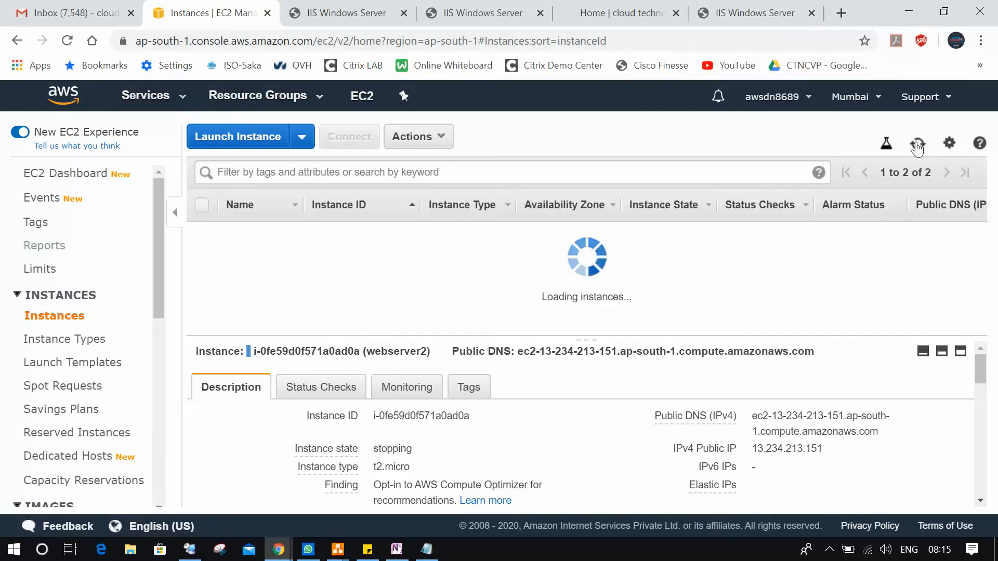
left_click(918, 145)
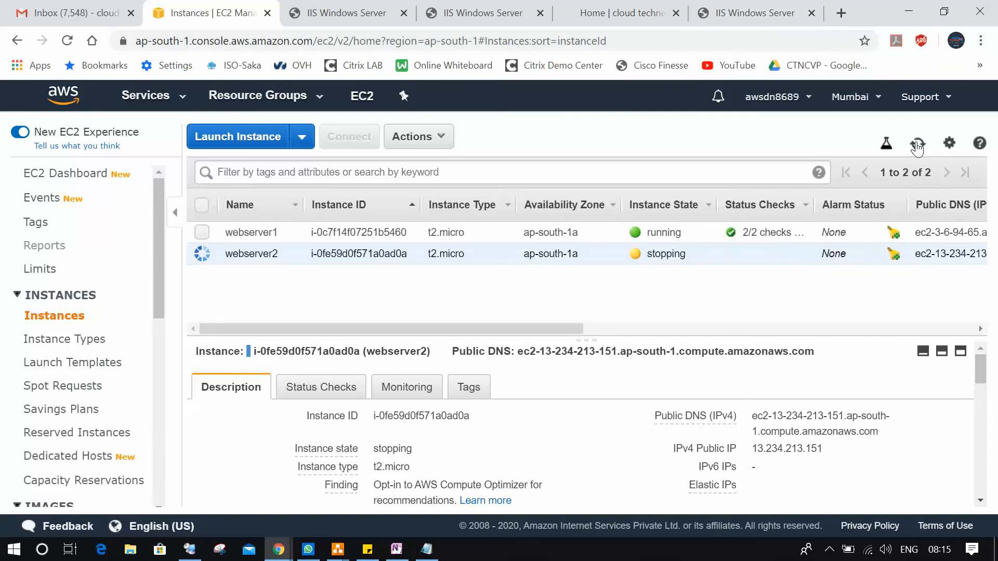
left_click(917, 146)
left_click(918, 146)
left_click(707, 16)
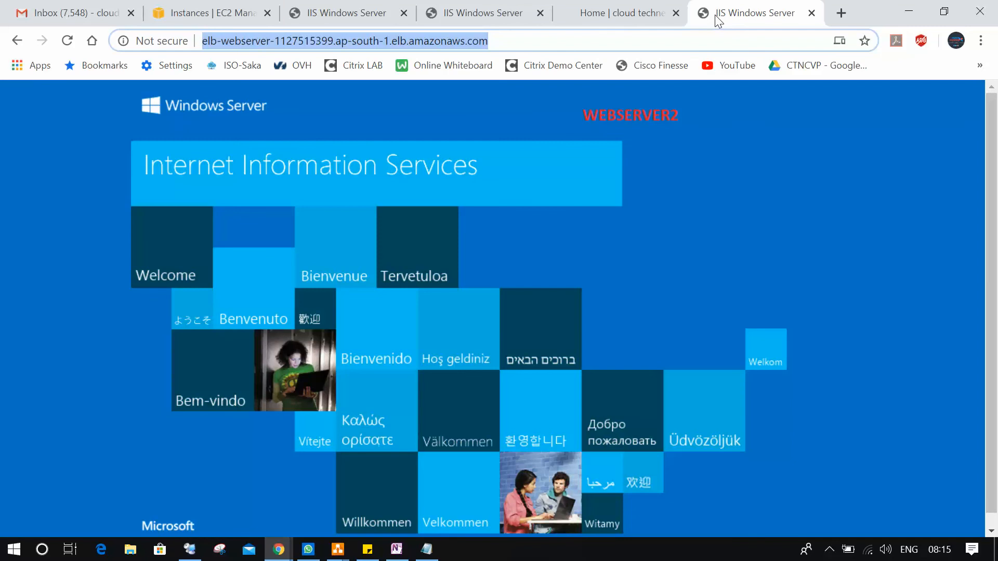
left_click(907, 12)
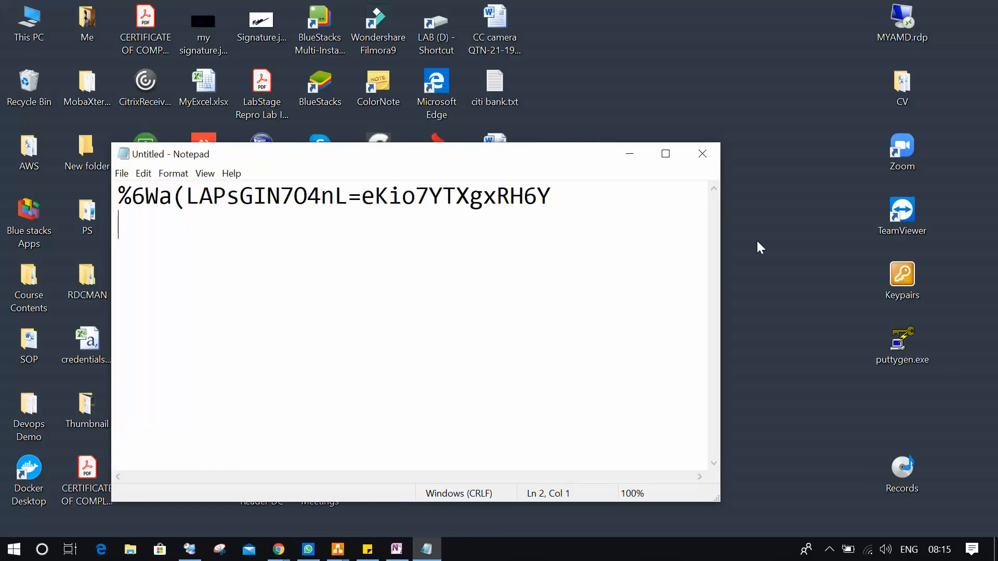
mouse_move(279, 551)
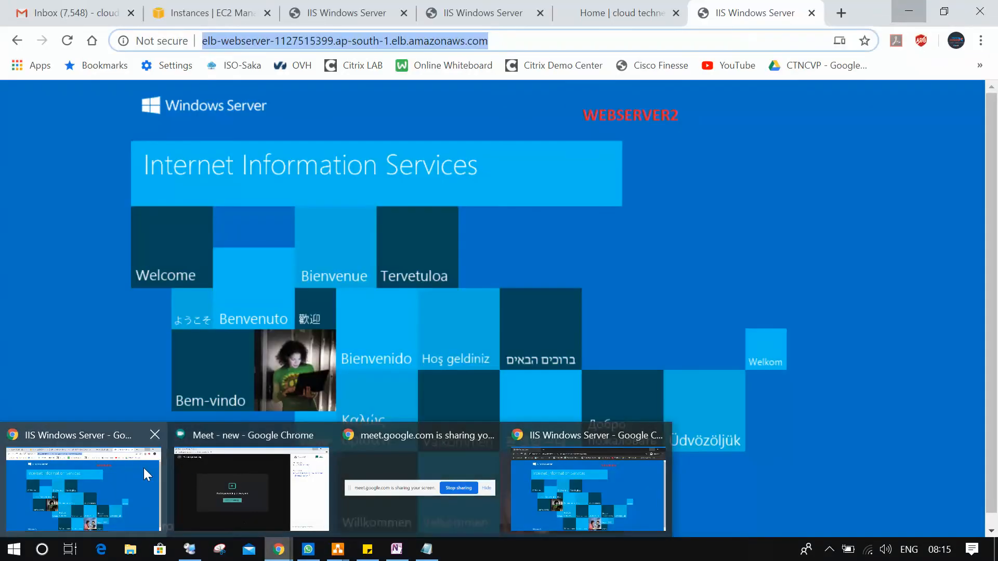
left_click(142, 468)
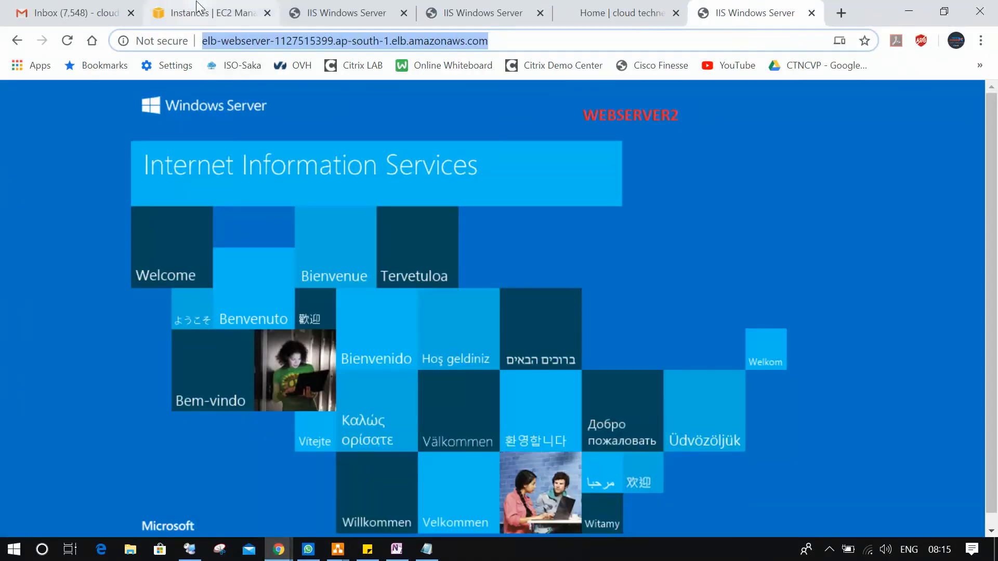
left_click(181, 15)
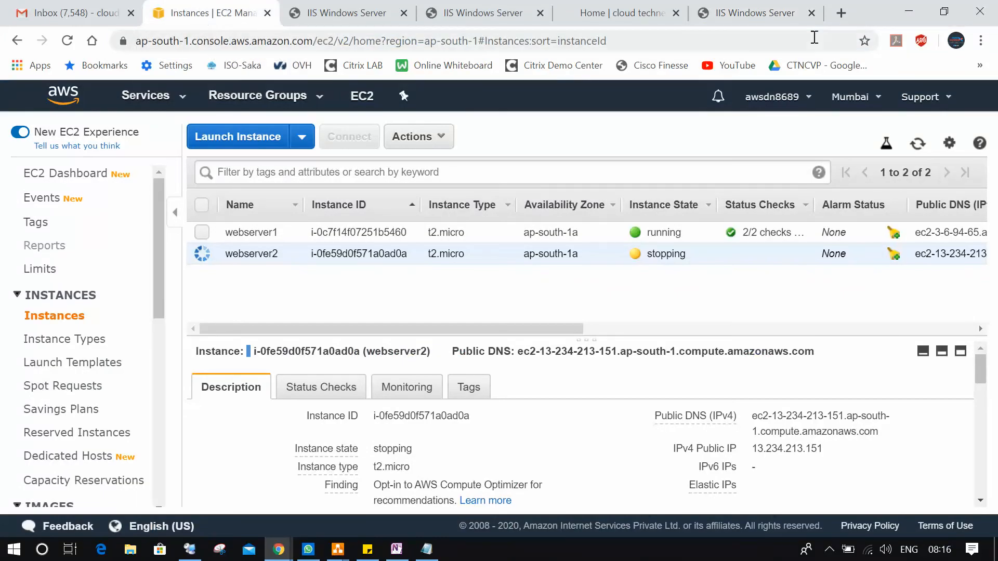
left_click(917, 146)
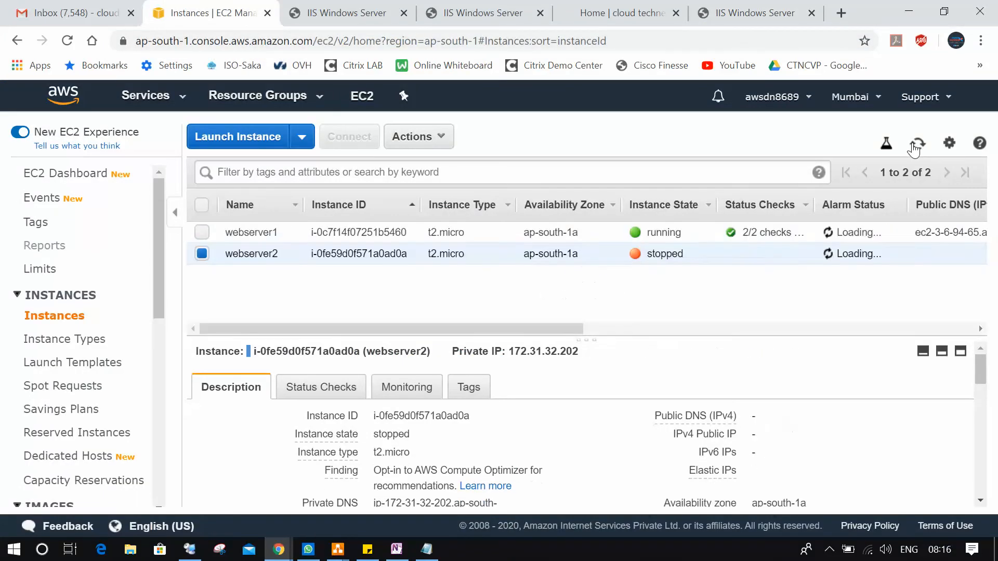
Reload the load balancer's address in its browser tab to check which web server responds with webserver2 stopped
left_click(756, 12)
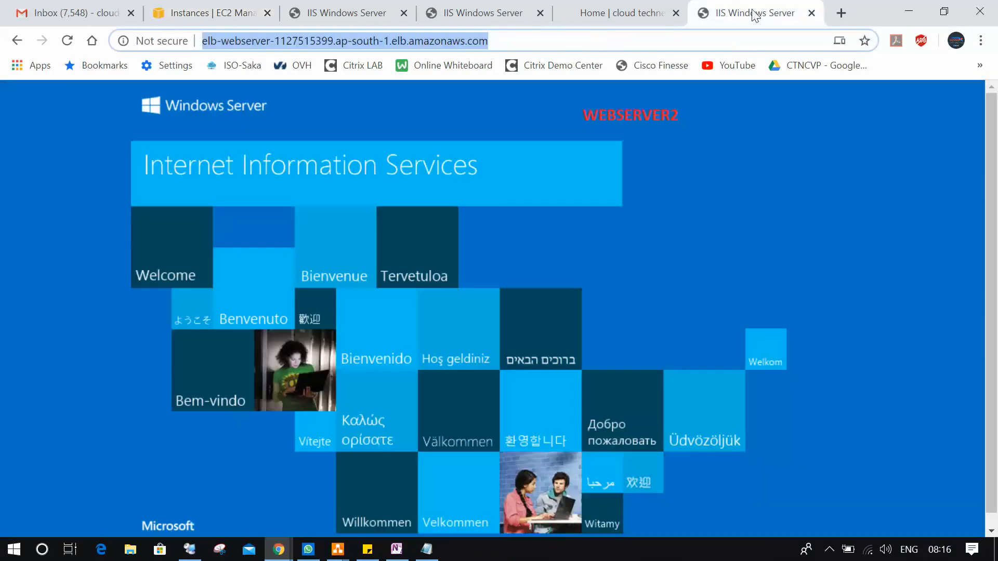
left_click(502, 40)
key("Return")
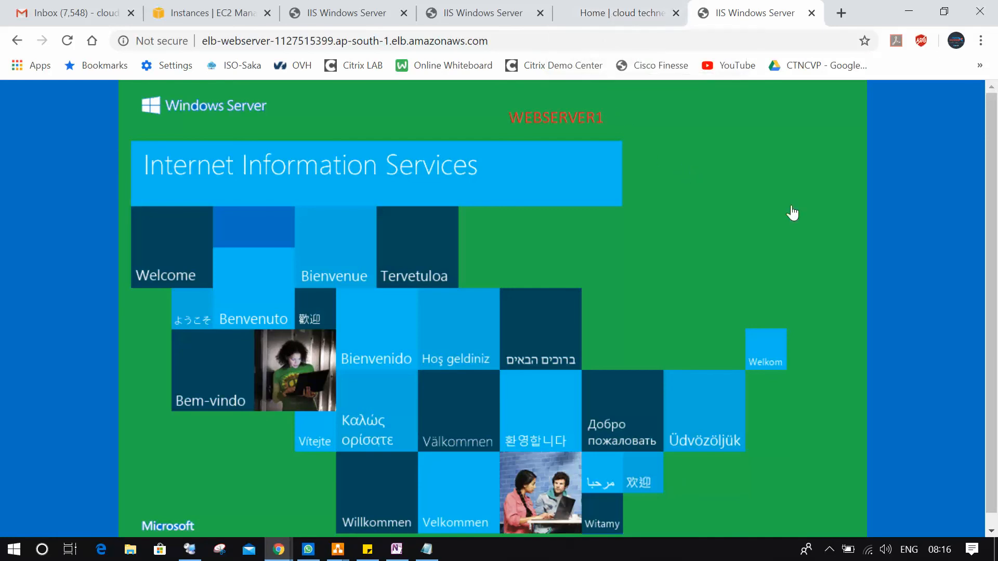
Return to the EC2 instances list, select only webserver1, and stop that instance
left_click(168, 16)
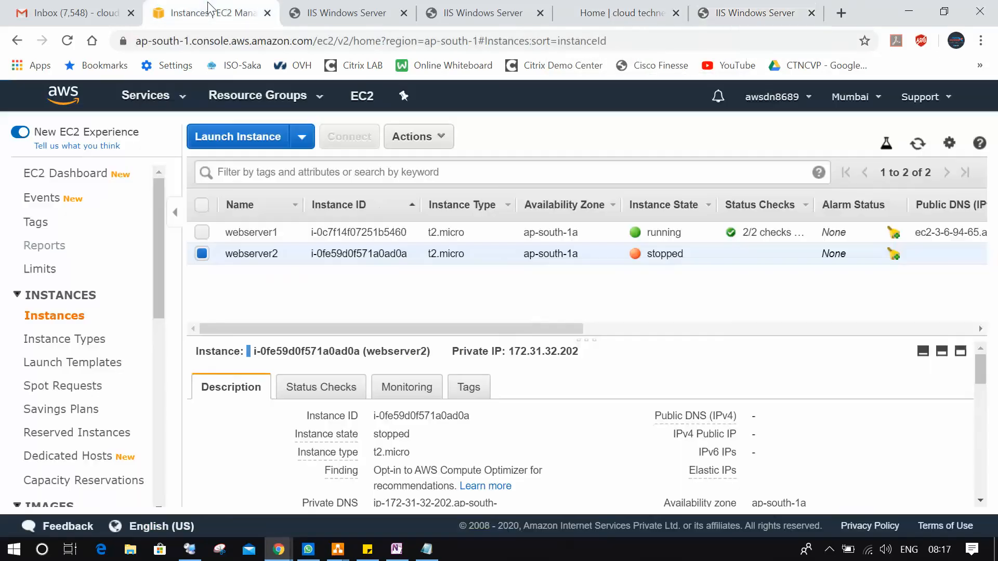
left_click(202, 233)
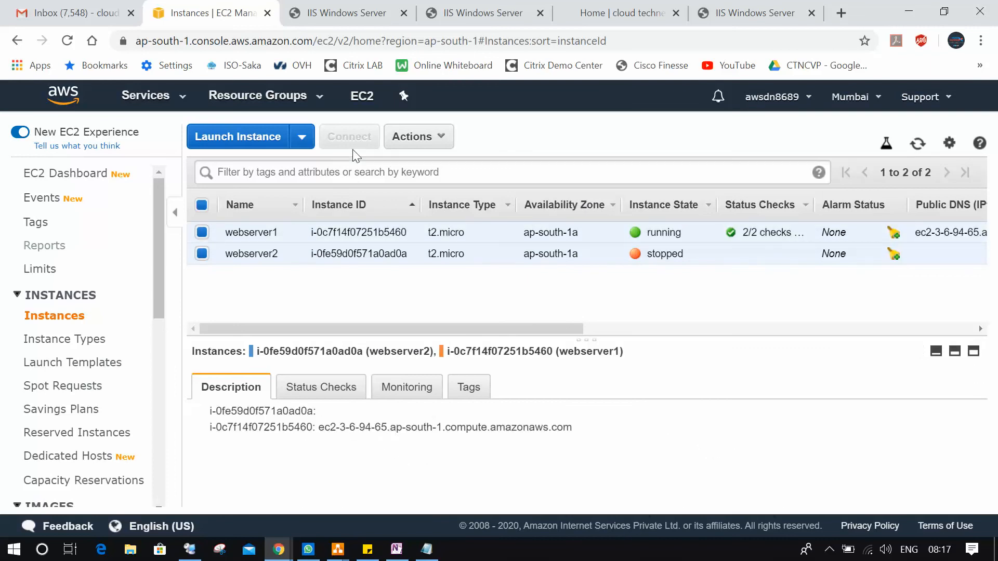
left_click(202, 254)
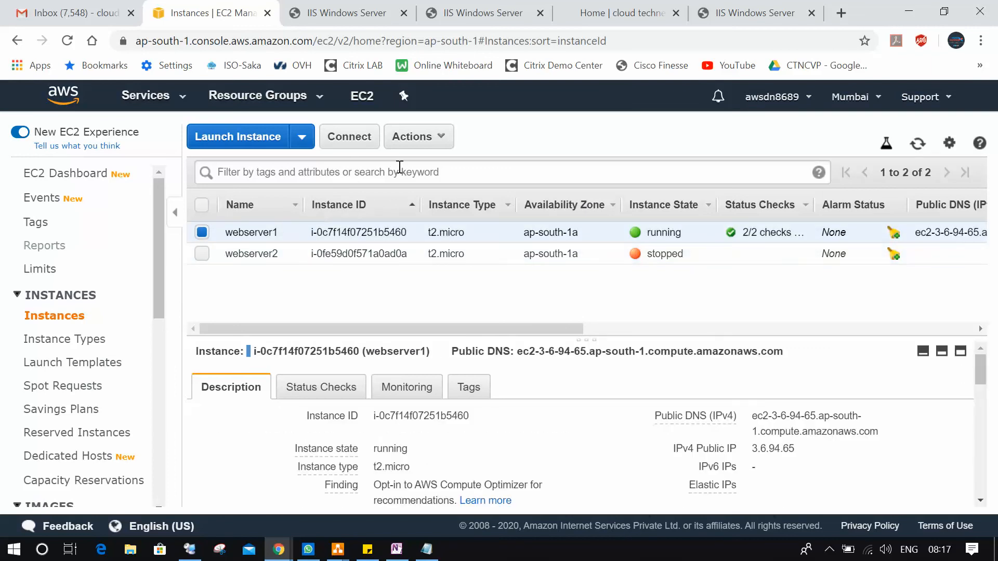
left_click(439, 141)
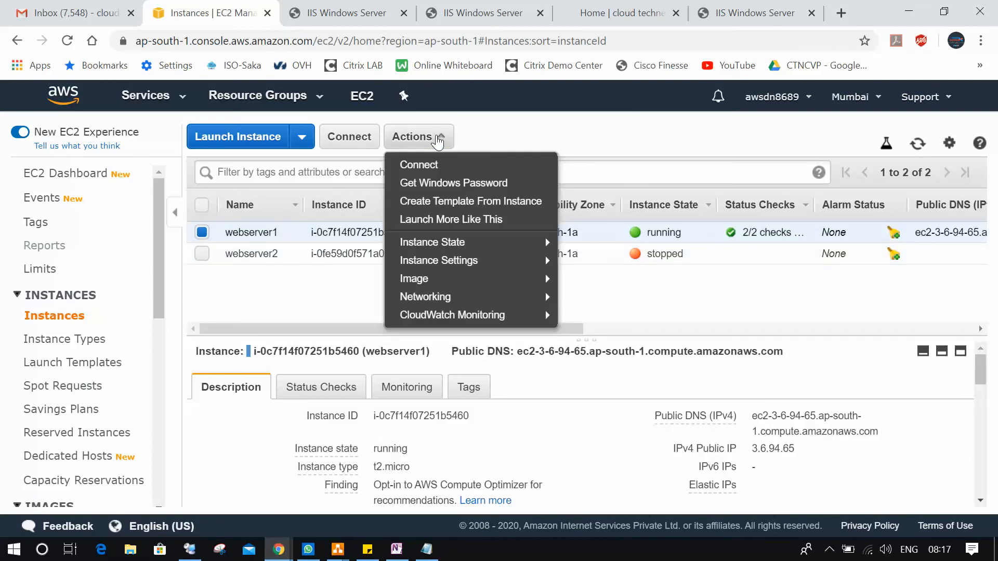
left_click(853, 96)
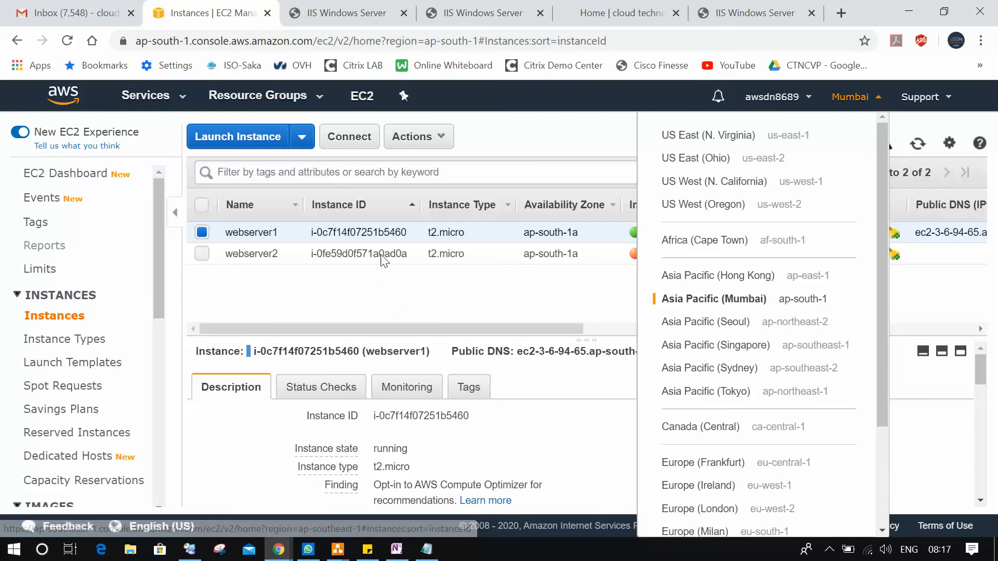
left_click(575, 140)
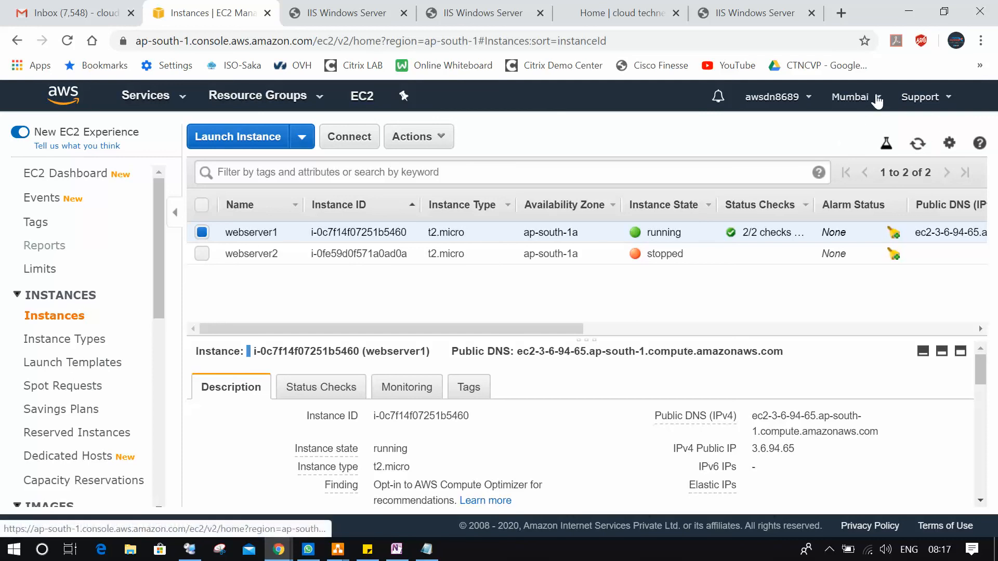
left_click(416, 139)
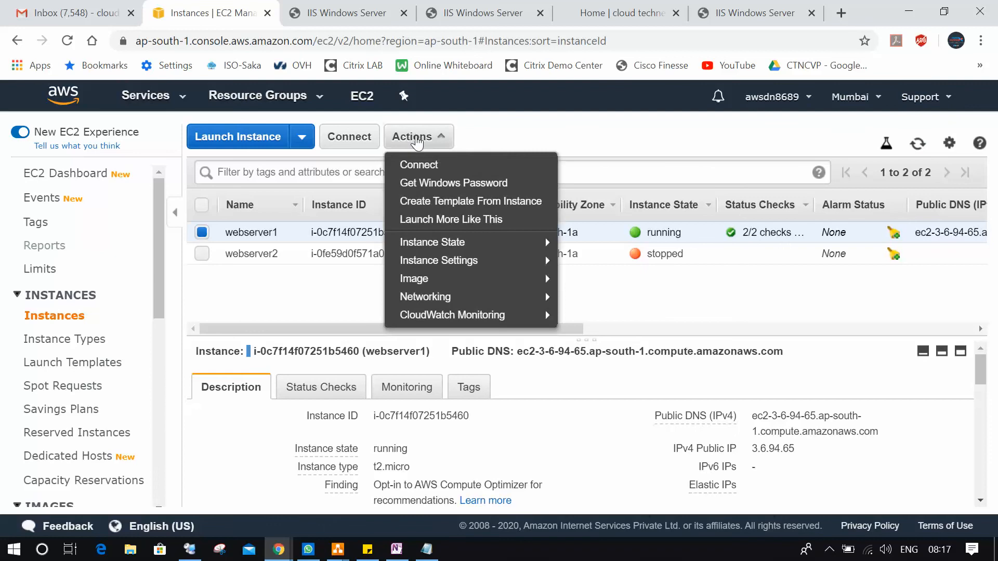
mouse_move(489, 244)
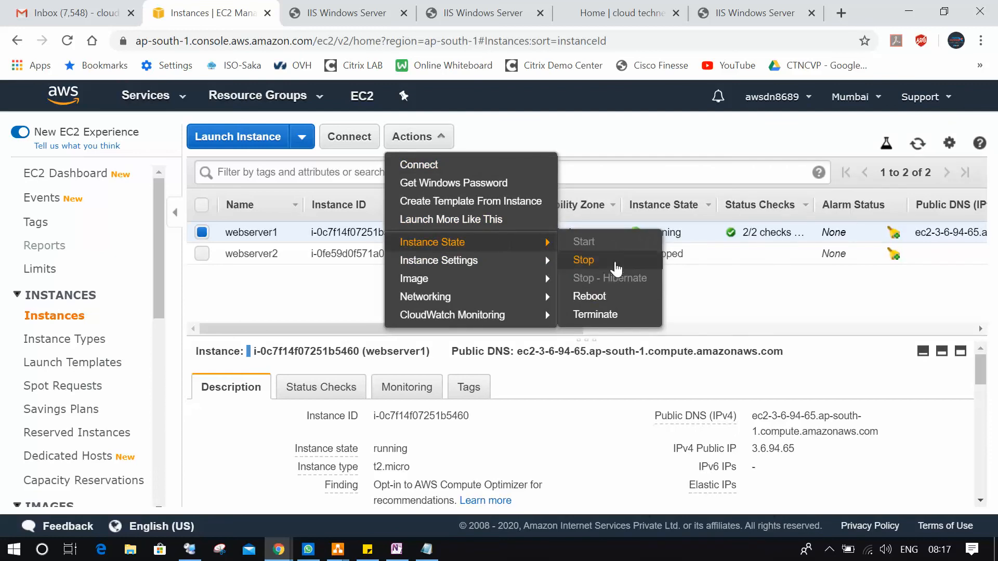
left_click(616, 264)
left_click(668, 409)
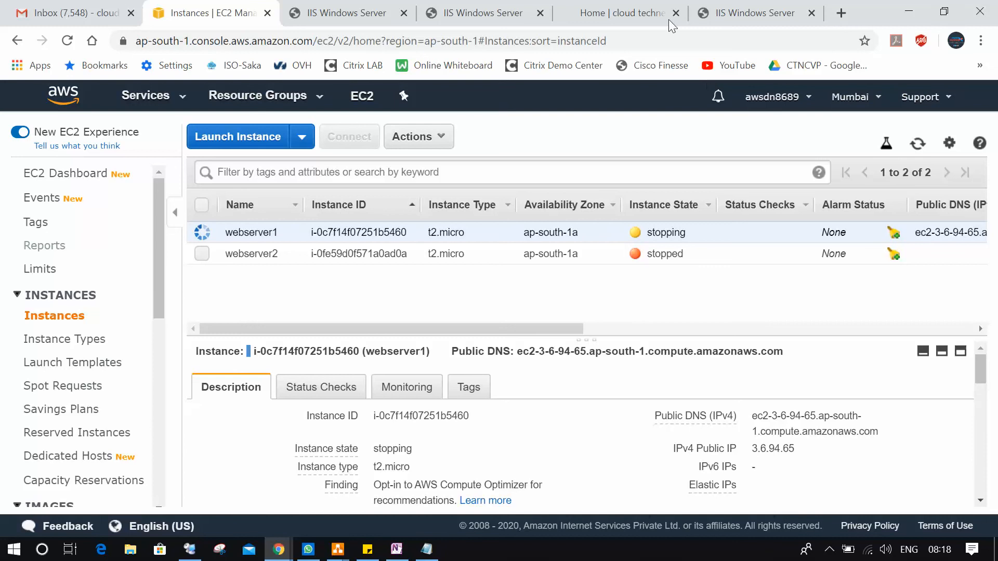
Refresh the instances list and reload the load balancer's address to check its response with both web servers shut down
left_click(918, 144)
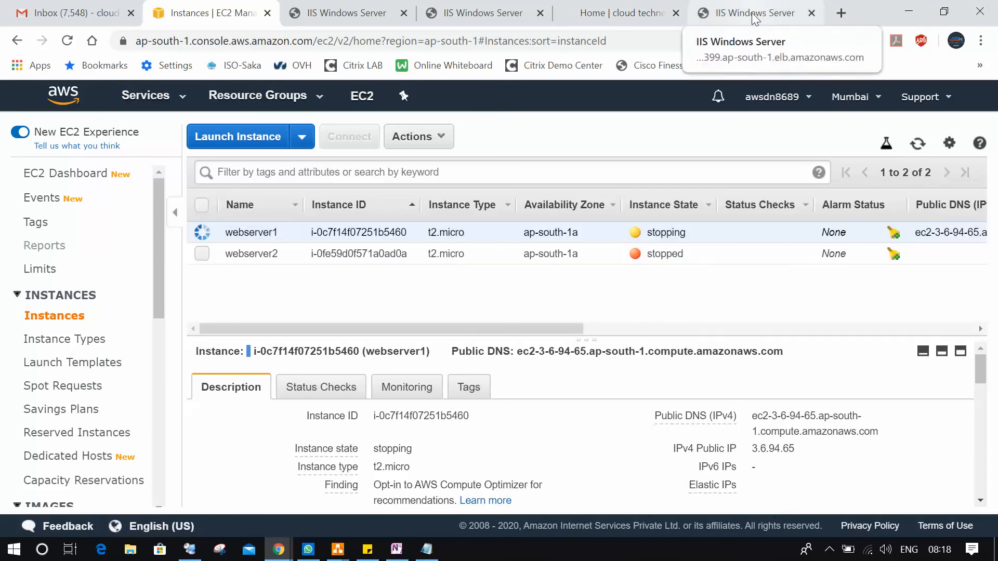
left_click(702, 7)
left_click(513, 47)
key("Return")
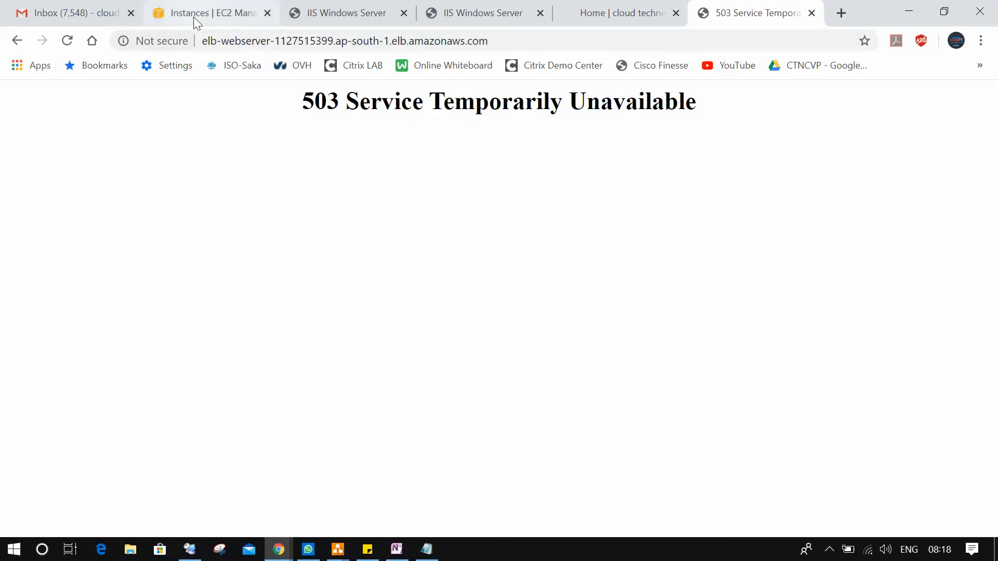
Open the AWS account's Billing Dashboard and examine the month-to-date spend and the forecasted month-end cost
left_click(205, 6)
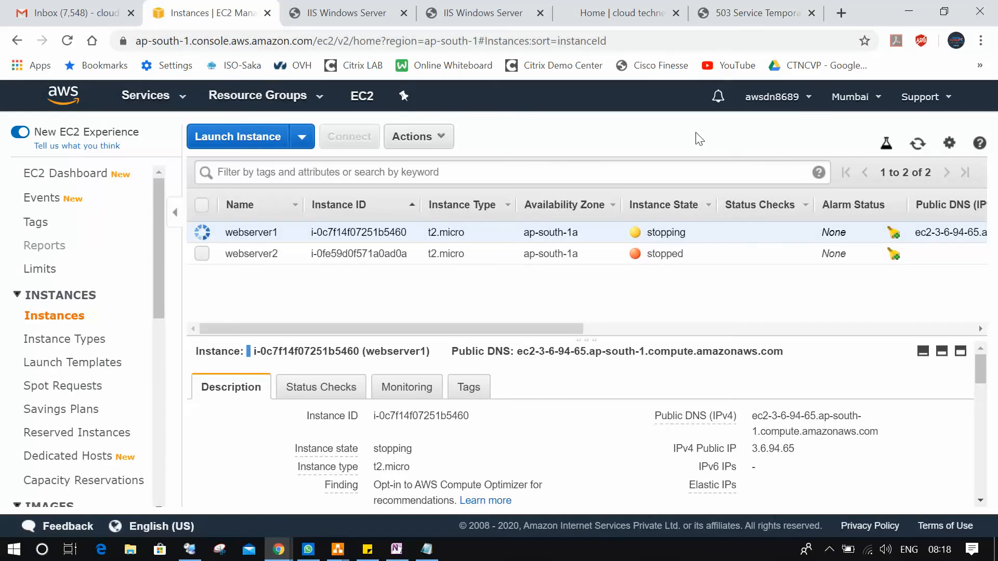
left_click(785, 97)
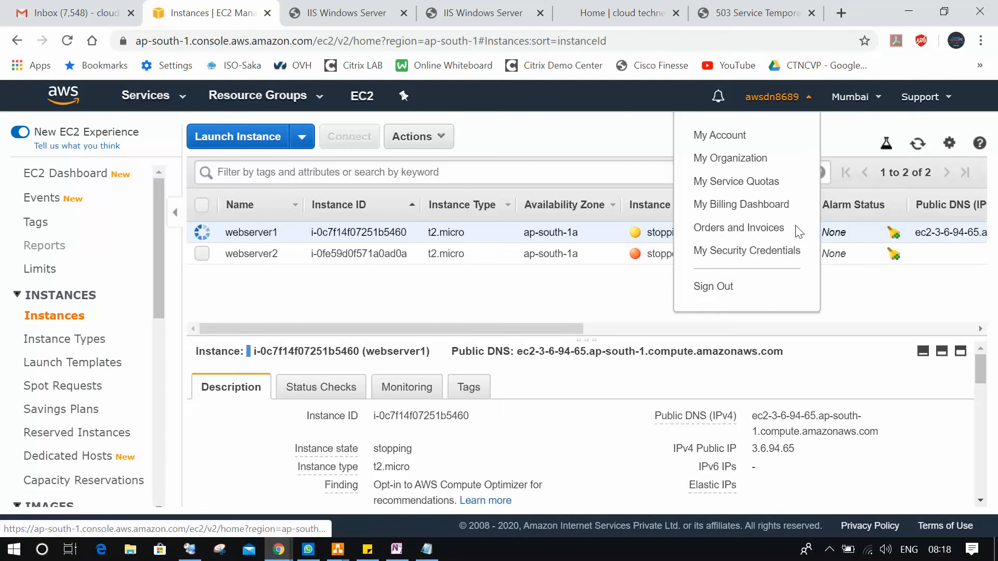
left_click(755, 206)
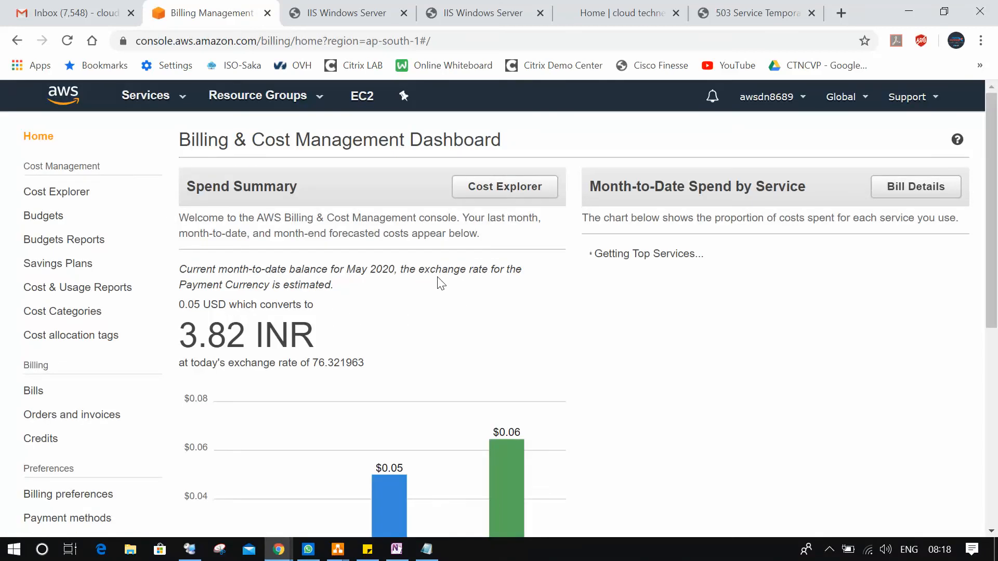
mouse_move(457, 443)
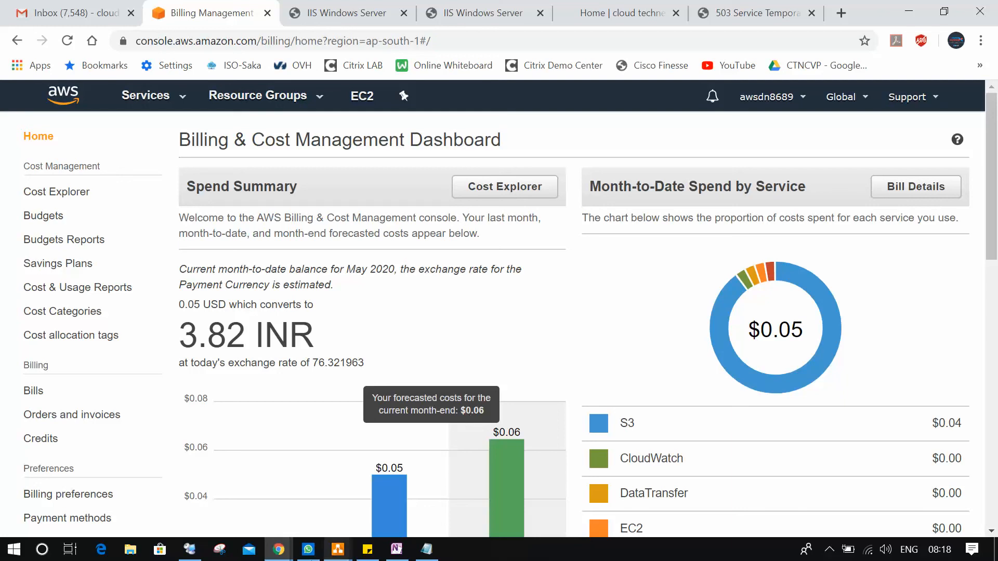
Switch to WhatsApp, find the contact's chat with the shared photo, and open the AWS billing dashboard image full size
left_click(308, 550)
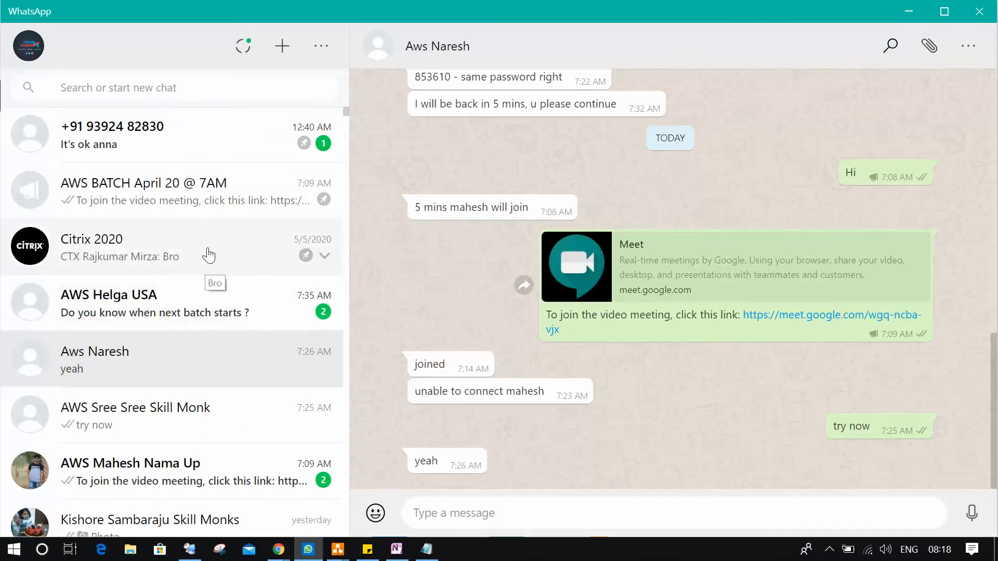
scroll(167, 403, "down", 3)
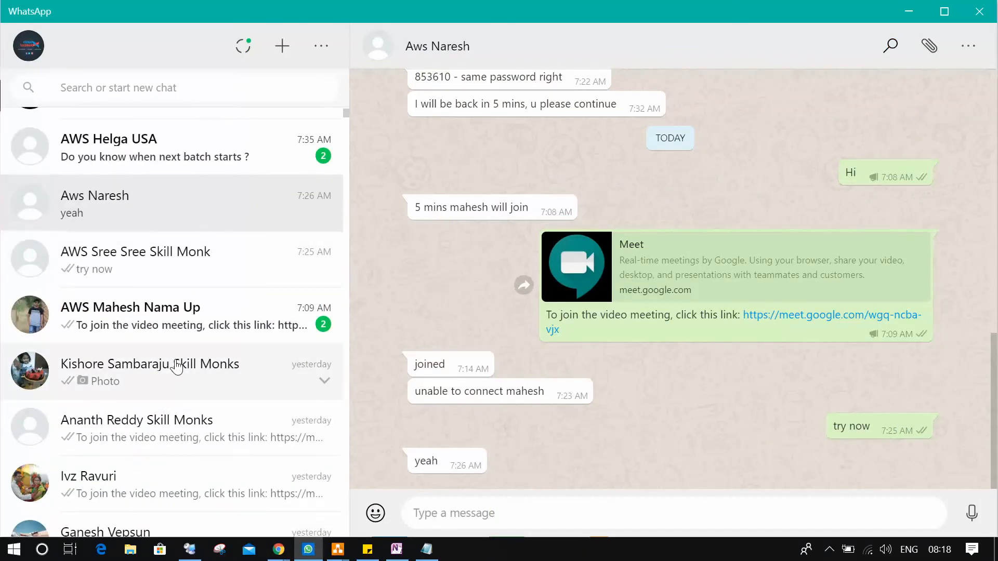
left_click(174, 375)
left_click(837, 398)
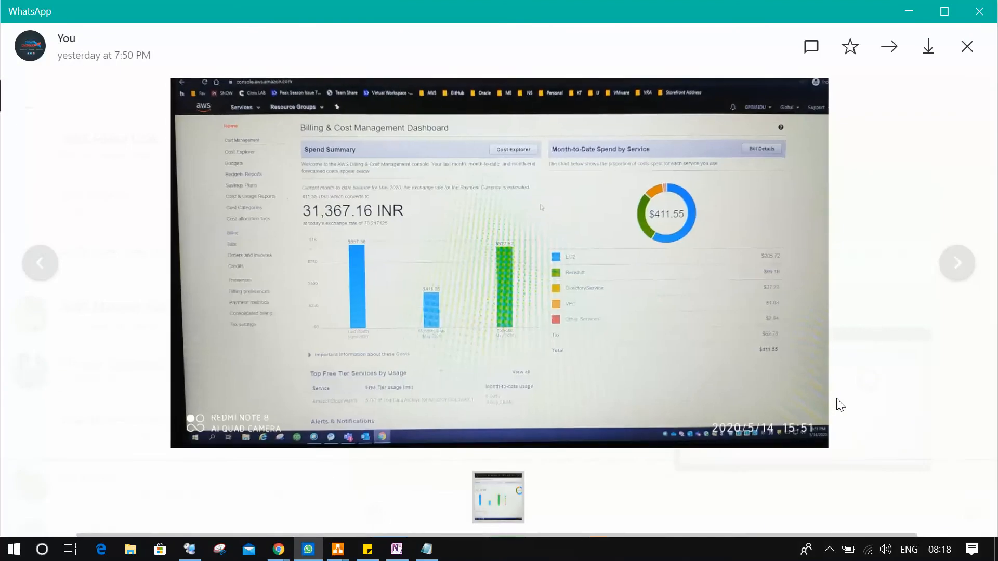